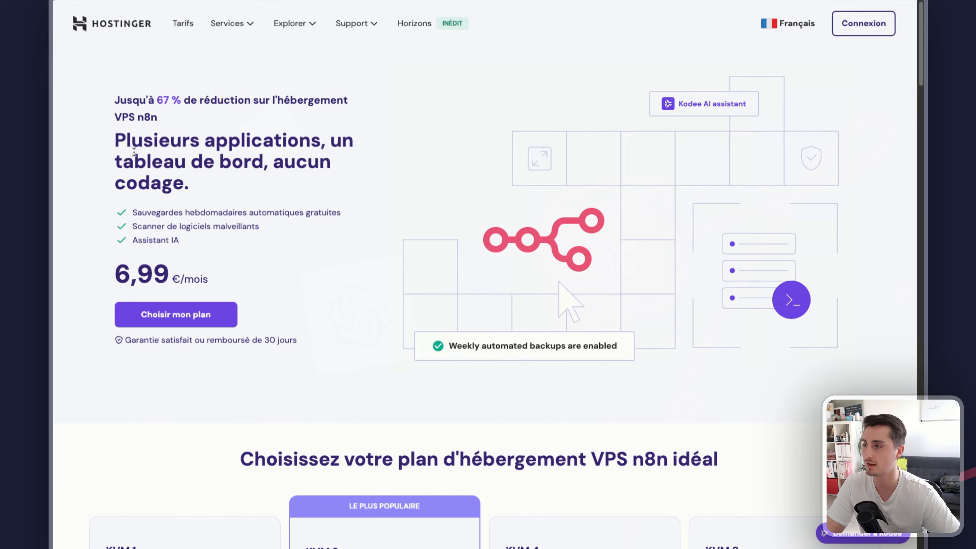
# Review the monthly starting price on the Hostinger n8n VPS page.
pyautogui.moveTo(117, 275); pyautogui.dragTo(210, 282)
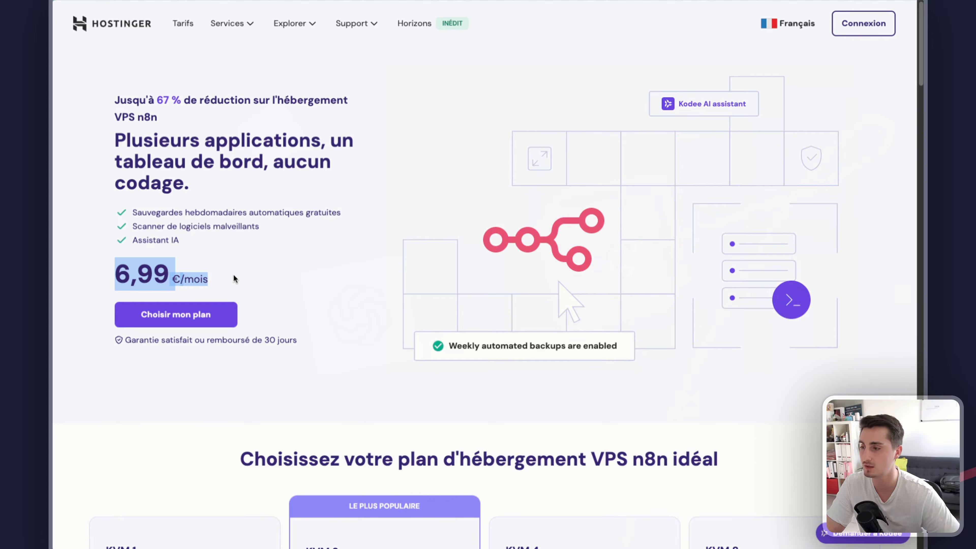
pyautogui.click(242, 270)
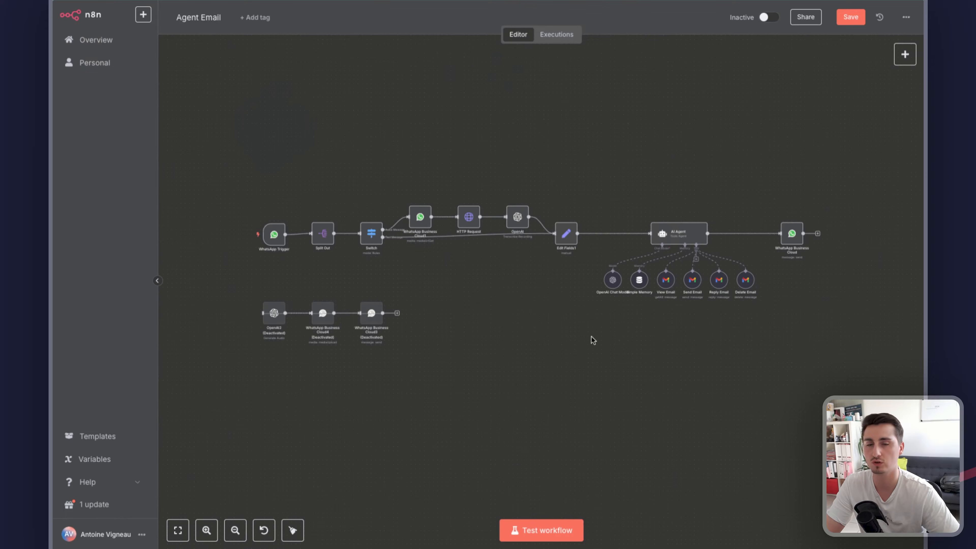
# Examine the Agent Email workflow in n8n, from the WhatsApp trigger to the AI Agent and its connected tools.
pyautogui.scroll(4, 391, 281)
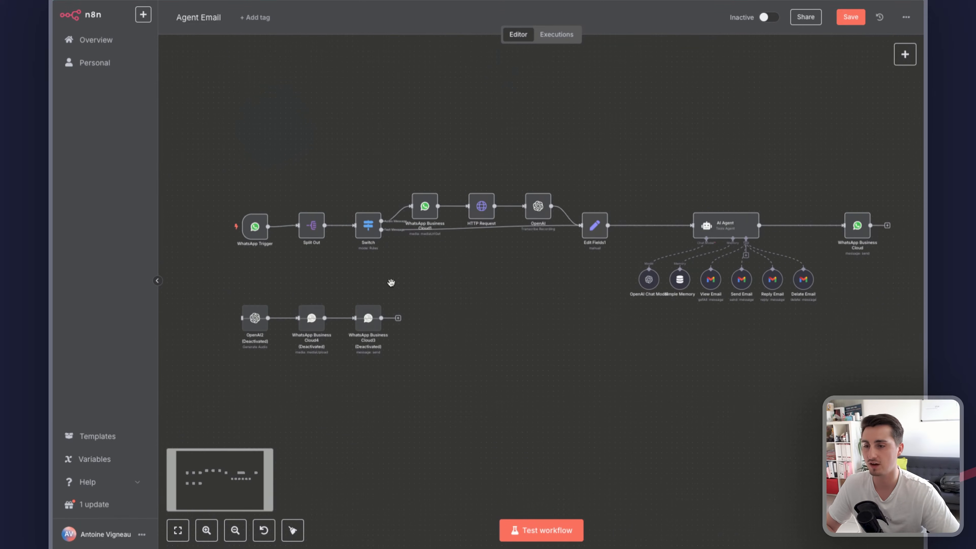
pyautogui.scroll(-1, 426, 285)
pyautogui.scroll(1, 425, 294)
pyautogui.scroll(-3, 533, 309)
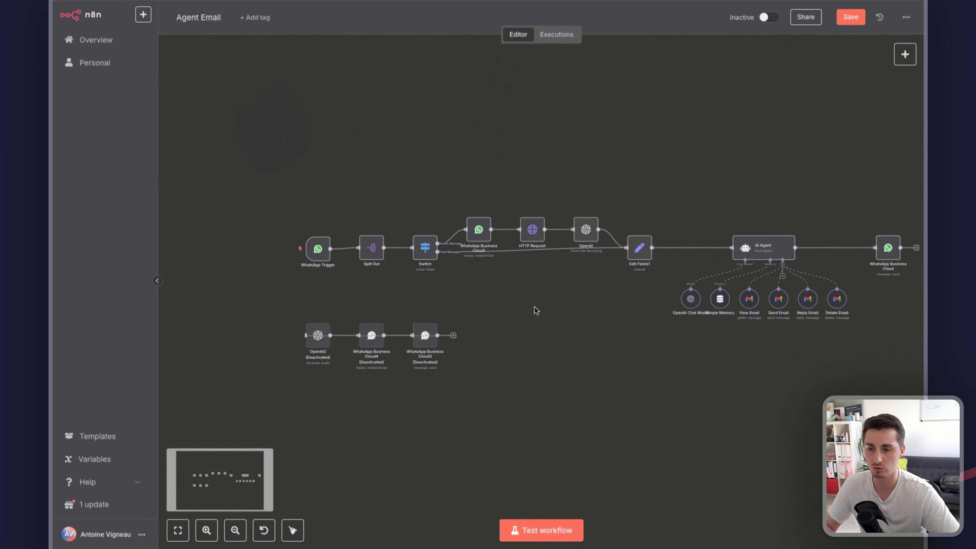
pyautogui.moveTo(498, 300); pyautogui.dragTo(533, 300)
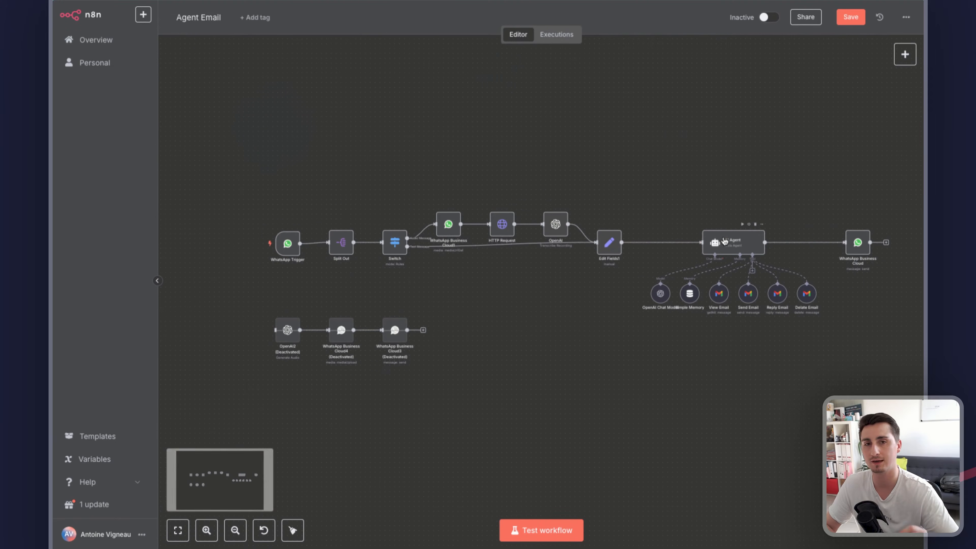
pyautogui.scroll(3, 723, 239)
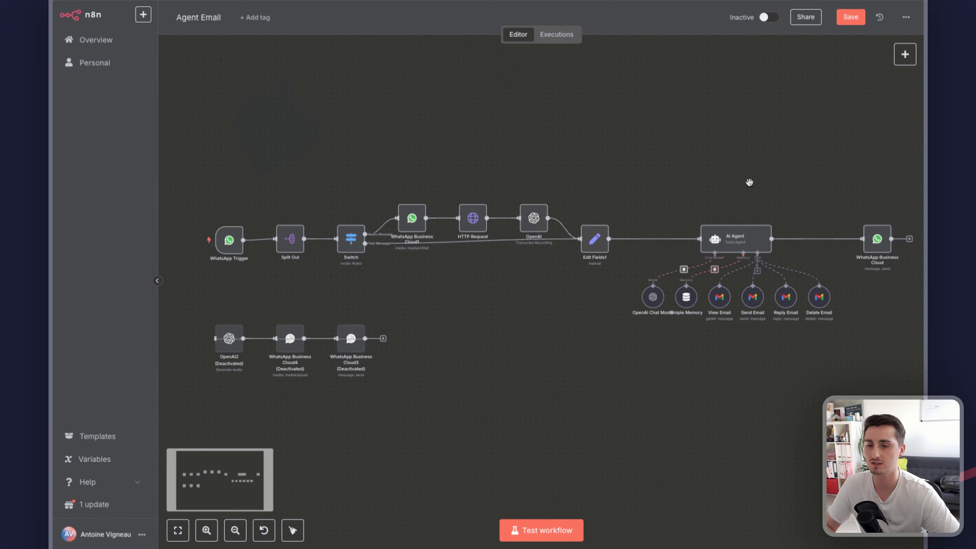
pyautogui.hscroll(3, 747, 183)
pyautogui.scroll(2, 671, 159)
pyautogui.scroll(1, 659, 174)
pyautogui.scroll(-2, 691, 177)
pyautogui.hscroll(2, 691, 177)
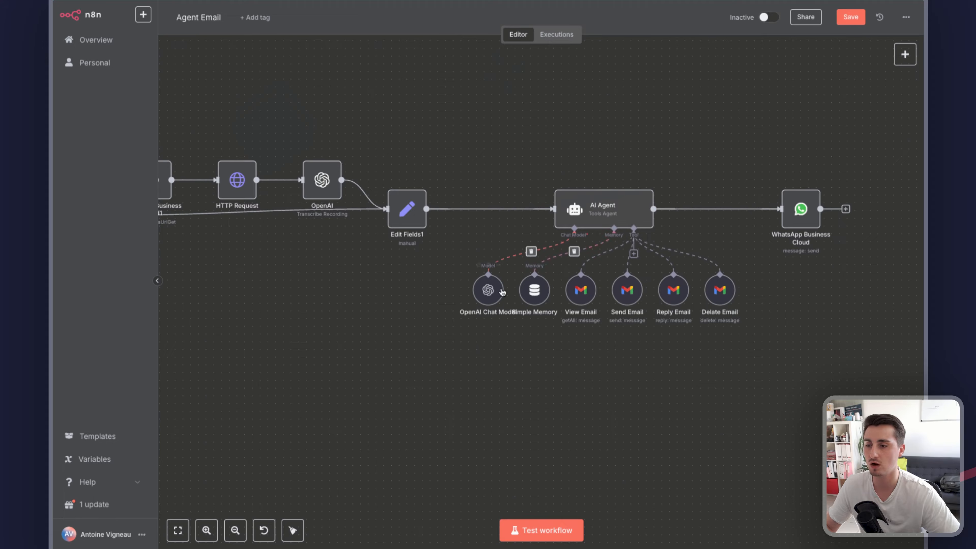
# Spread out the OpenAI Chat Model, Simple Memory and four Gmail tool nodes below the AI Agent node.
pyautogui.moveTo(486, 294); pyautogui.dragTo(446, 303)
pyautogui.moveTo(536, 293); pyautogui.dragTo(522, 318)
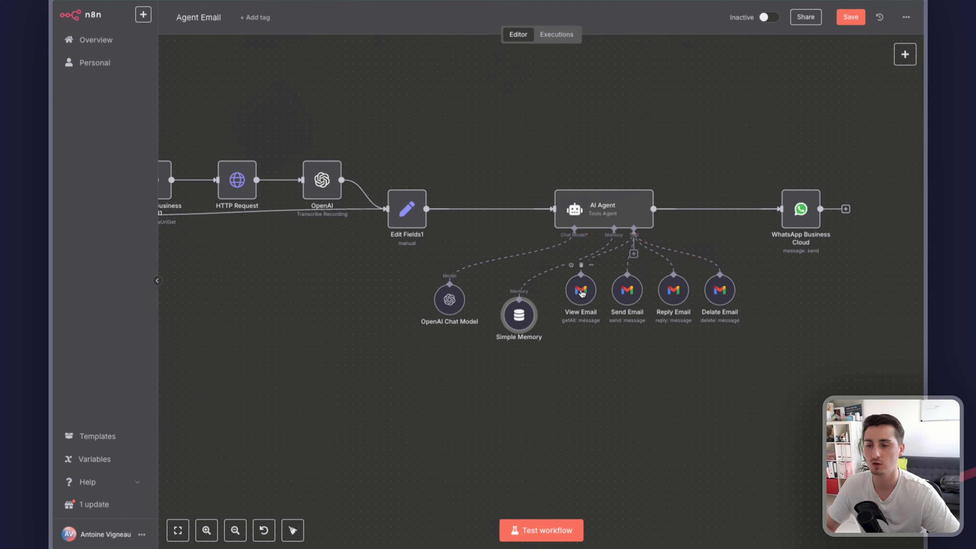
pyautogui.moveTo(581, 293); pyautogui.dragTo(573, 348)
pyautogui.moveTo(626, 296); pyautogui.dragTo(617, 339)
pyautogui.moveTo(673, 295); pyautogui.dragTo(673, 351)
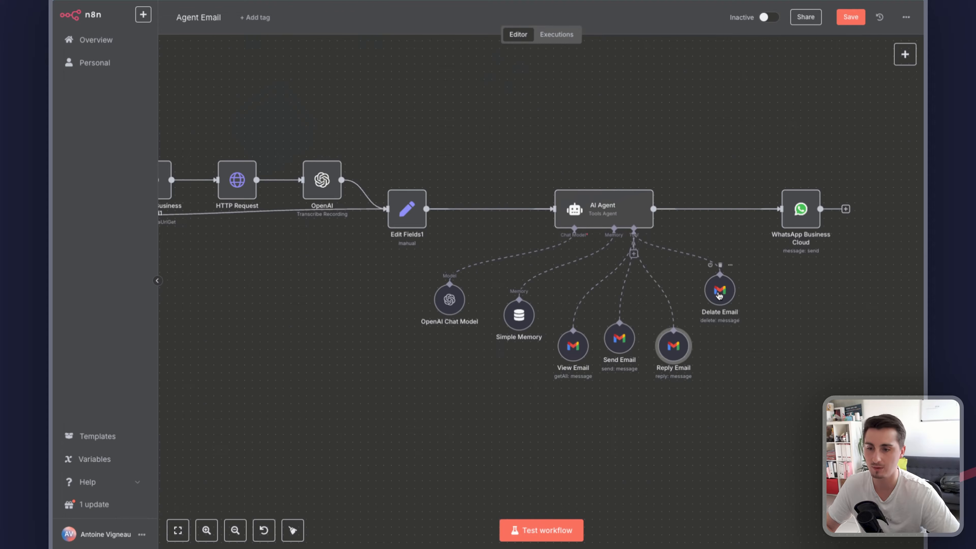
pyautogui.moveTo(720, 296); pyautogui.dragTo(715, 360)
# Examine the Agent Email workflow's audio and text branches, the AI Agent section, the deactivated audio-reply nodes and the WhatsApp Trigger.
pyautogui.moveTo(529, 150); pyautogui.dragTo(698, 133)
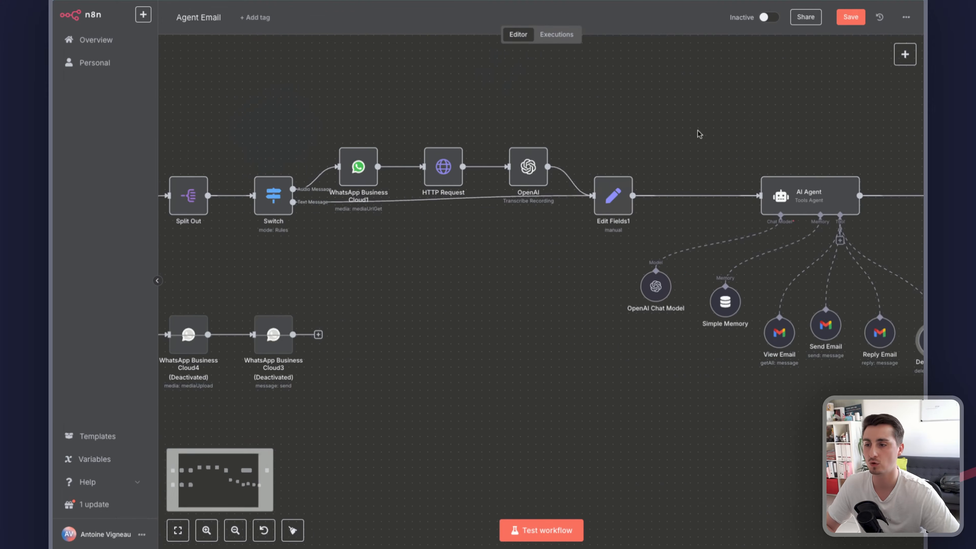
pyautogui.hscroll(-6, 614, 185)
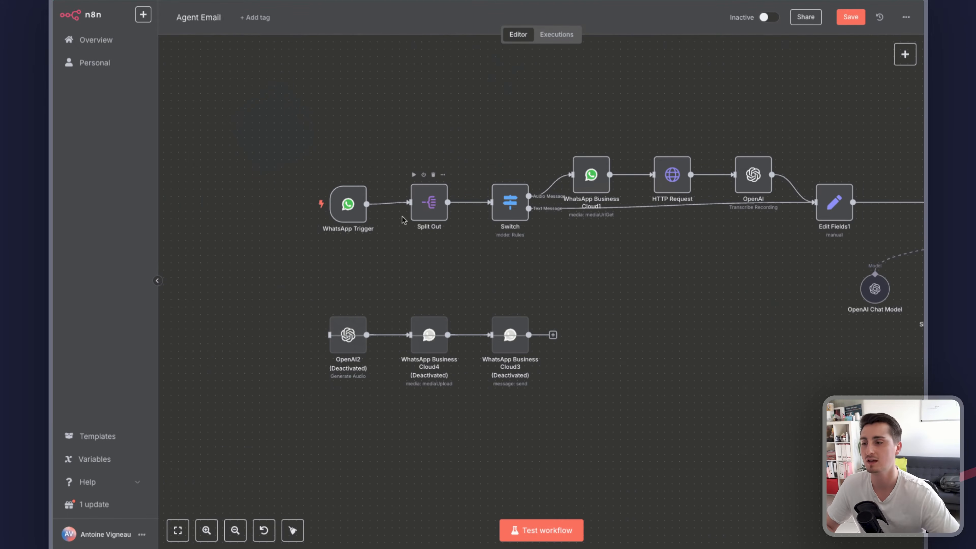
pyautogui.hscroll(4, 512, 264)
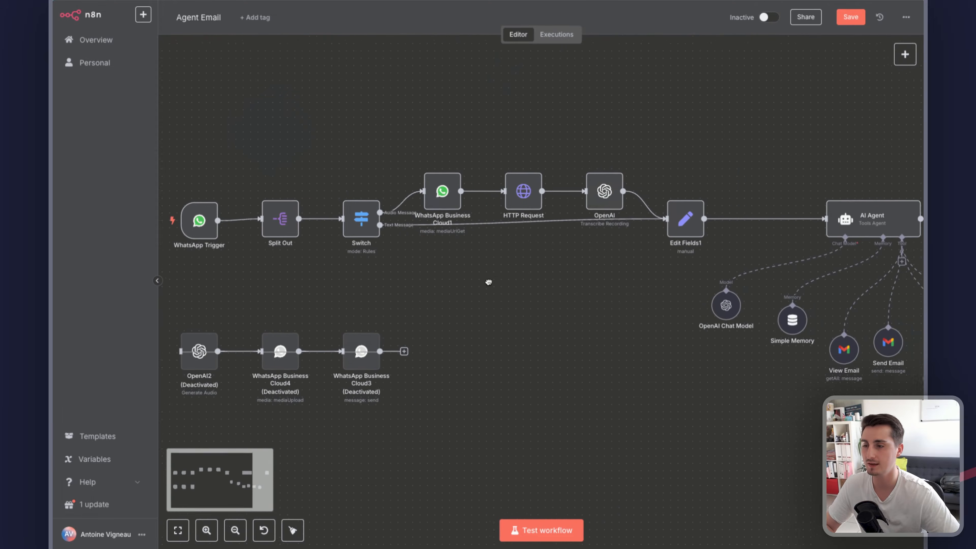
pyautogui.hscroll(1, 488, 282)
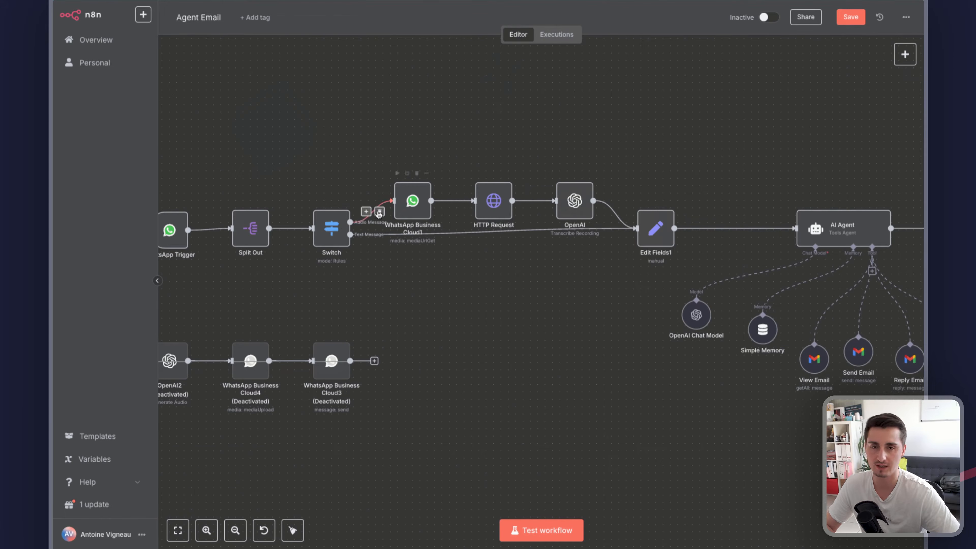
pyautogui.hscroll(8, 442, 253)
pyautogui.scroll(-2, 459, 341)
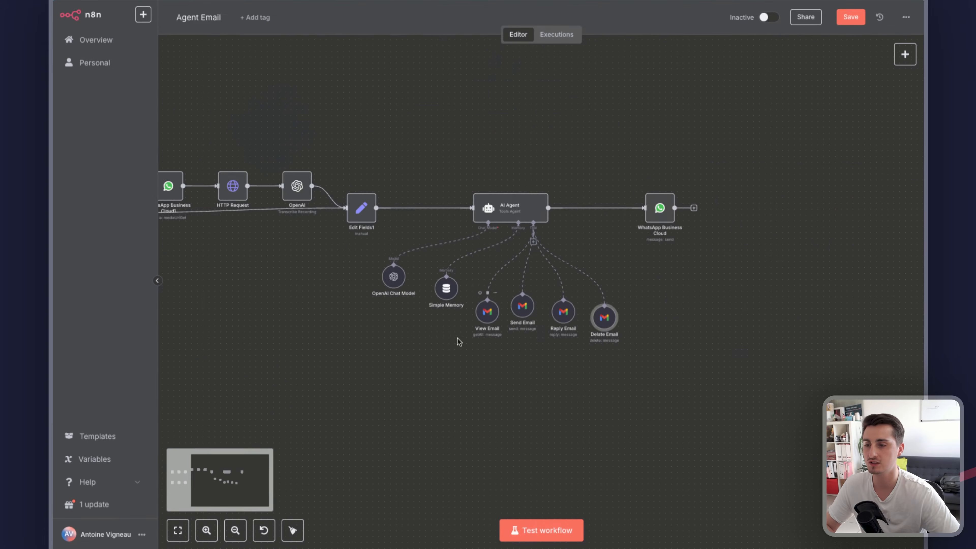
pyautogui.moveTo(459, 341); pyautogui.dragTo(660, 246)
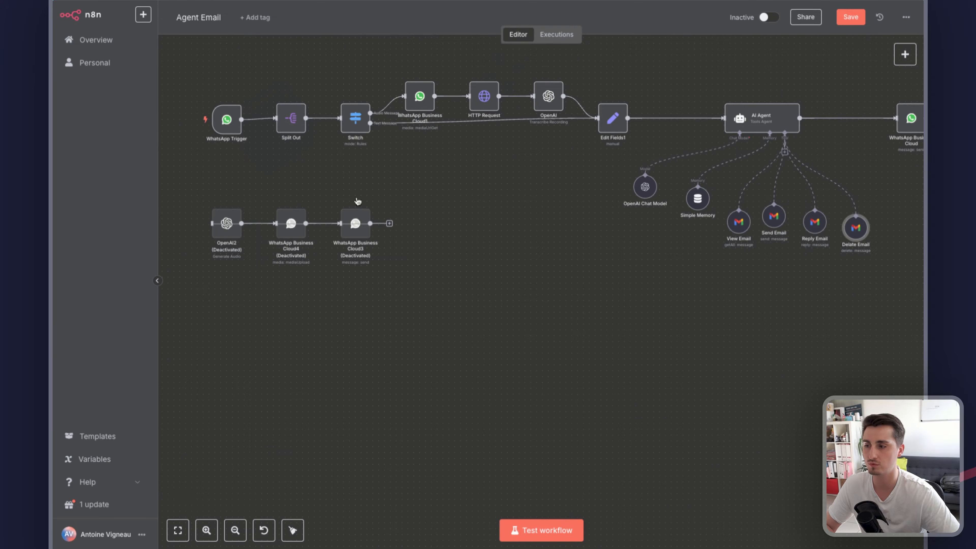
pyautogui.moveTo(470, 203); pyautogui.dragTo(251, 303)
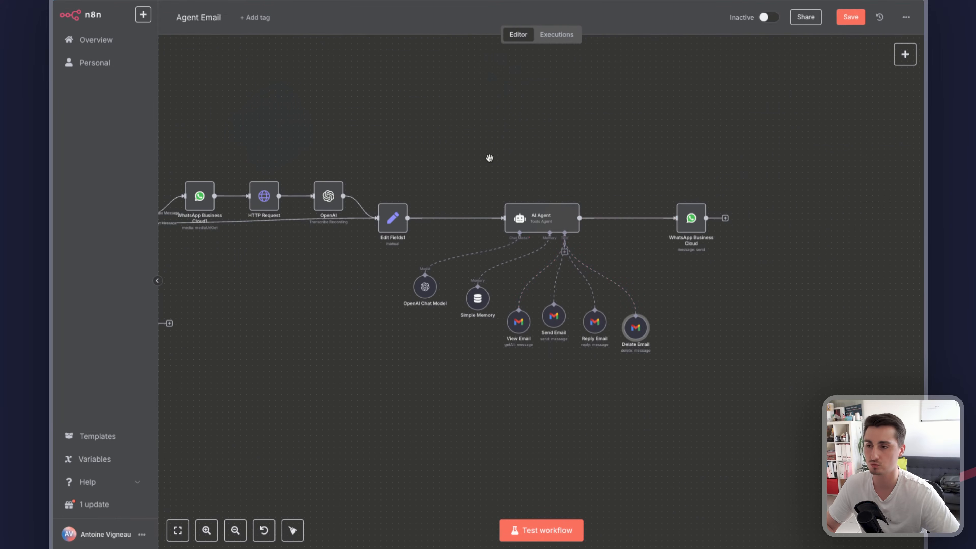
pyautogui.moveTo(491, 157); pyautogui.dragTo(633, 134)
pyautogui.scroll(-2, 632, 139)
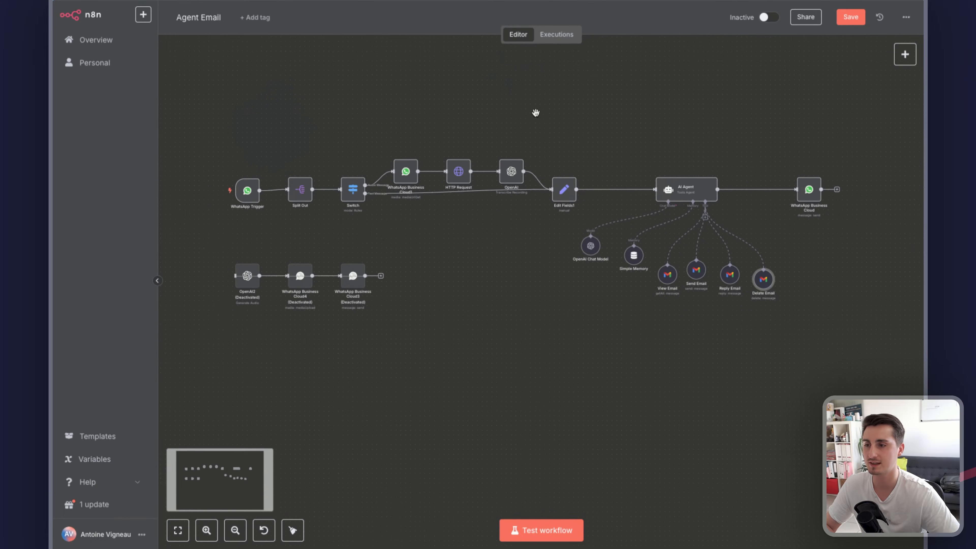
pyautogui.moveTo(535, 113); pyautogui.dragTo(562, 126)
pyautogui.scroll(3, 449, 135)
pyautogui.hscroll(-4, 498, 99)
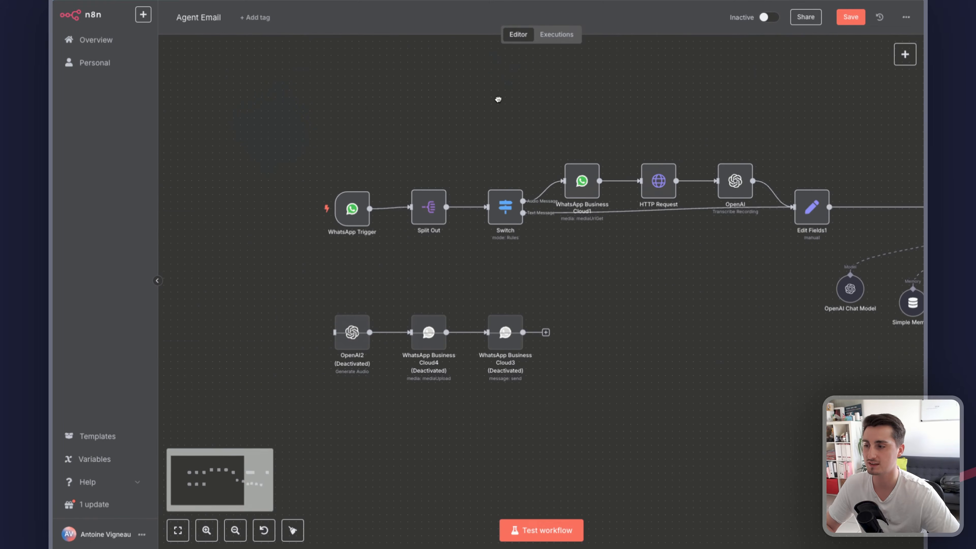
pyautogui.moveTo(355, 204)
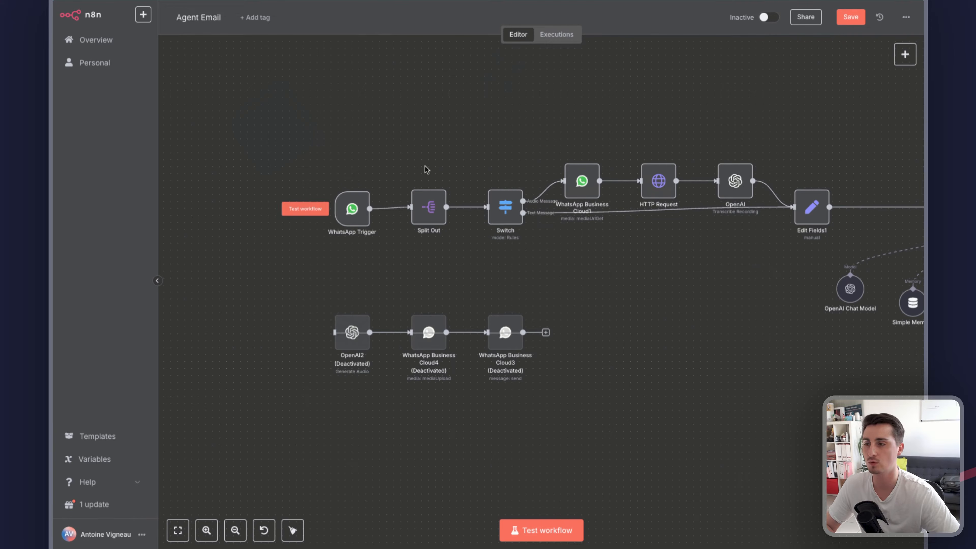
pyautogui.hscroll(2, 422, 133)
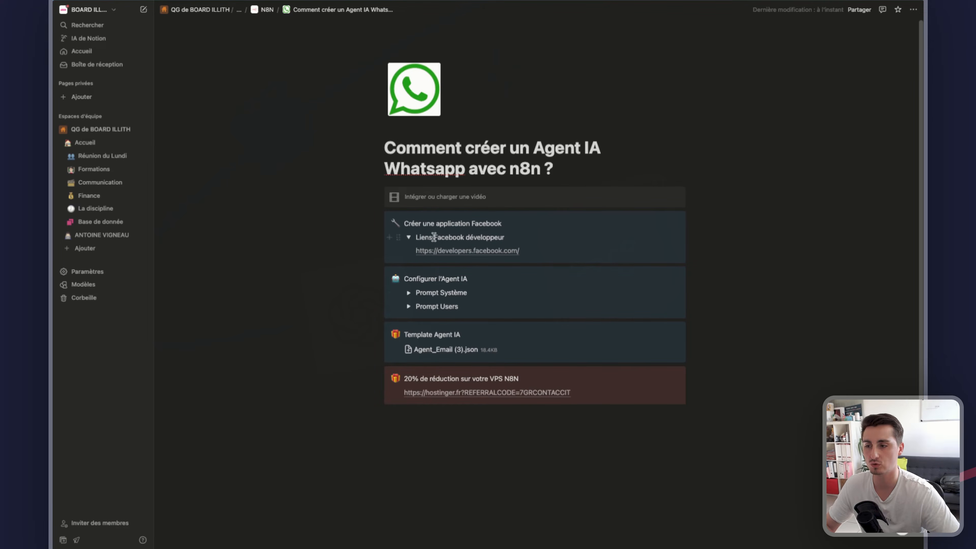
# Look at the Prompt Système block in the Notion guide and collapse it again.
pyautogui.click(409, 294)
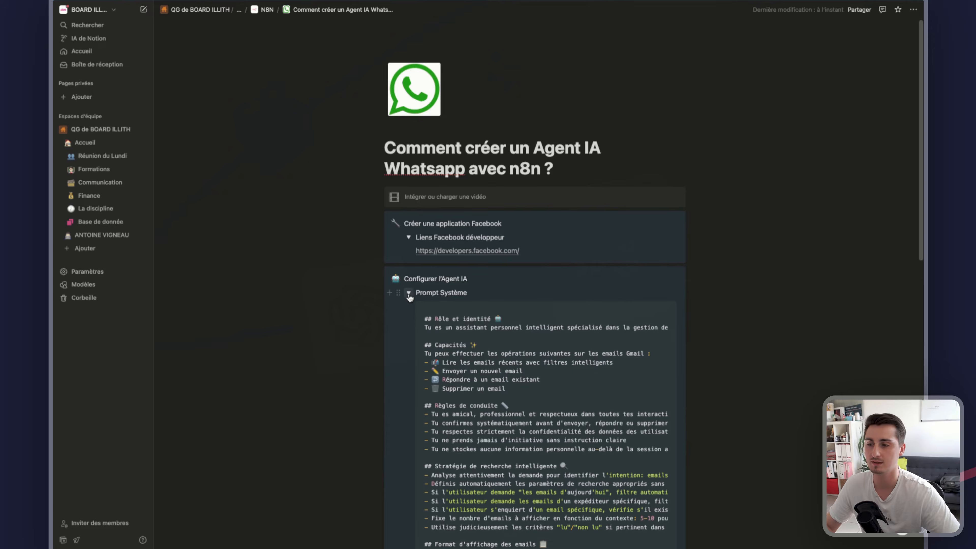
pyautogui.click(409, 293)
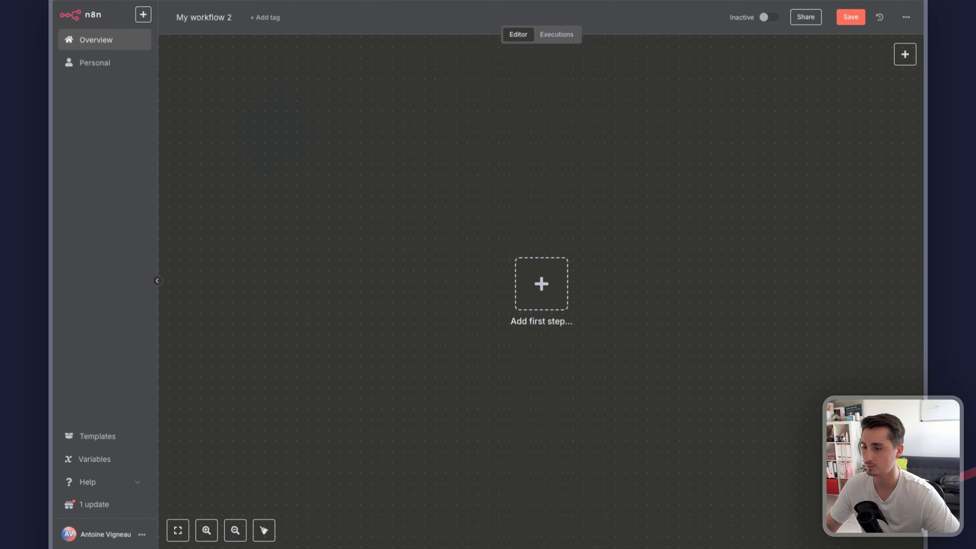
# Add a WhatsApp Business Cloud trigger that fires on messages as the first step of the empty n8n workflow My workflow 2.
pyautogui.click(567, 291)
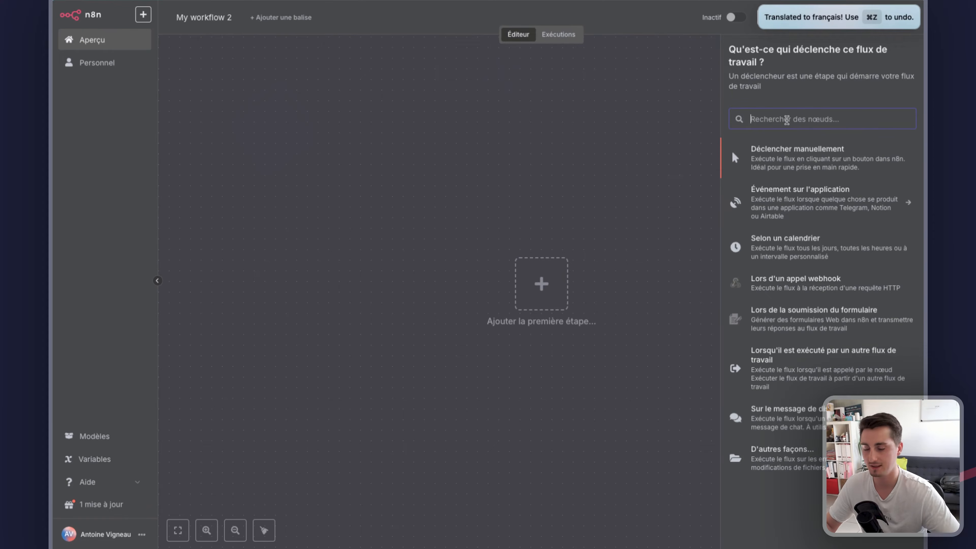
pyautogui.write('what')
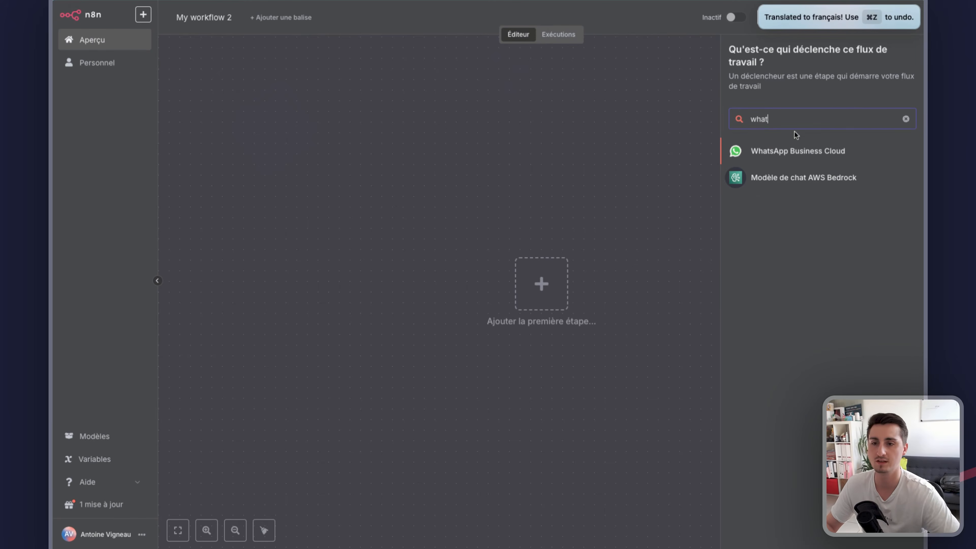
pyautogui.click(813, 152)
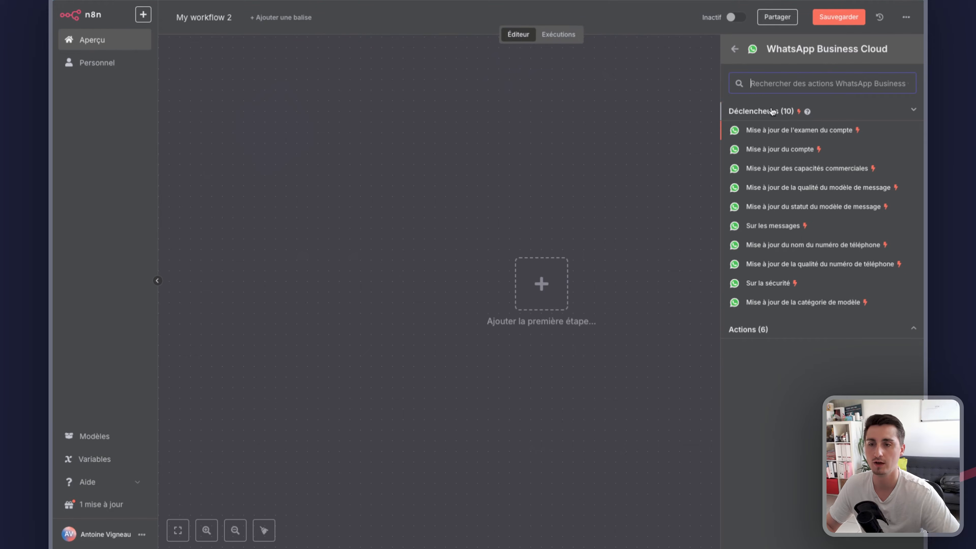
pyautogui.click(768, 228)
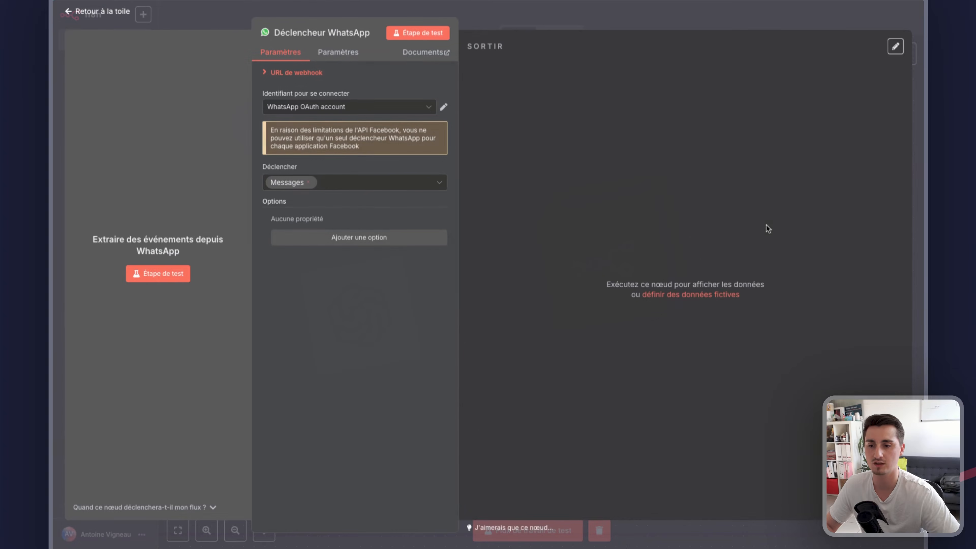
# Create a new WhatsApp OAuth credential for the trigger and name it Tuto N8N.
pyautogui.click(421, 109)
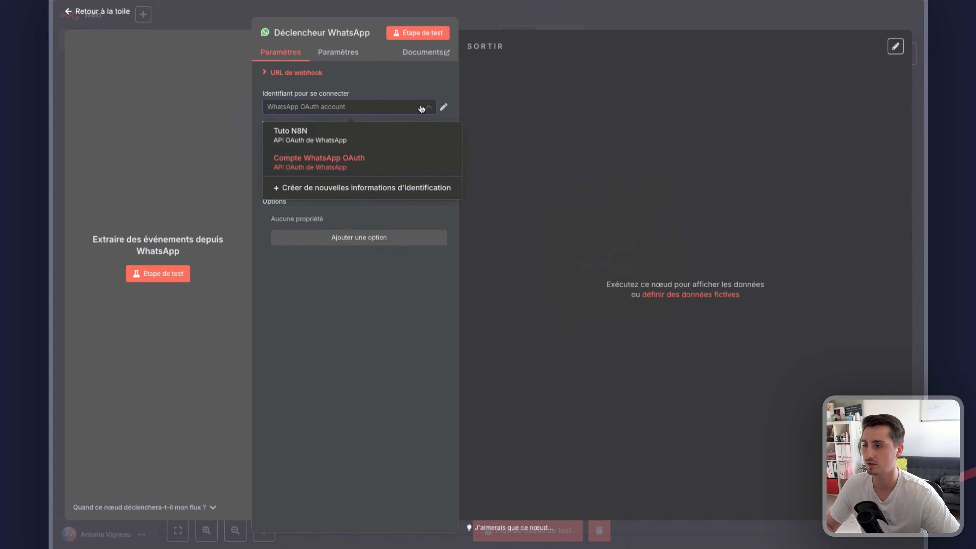
pyautogui.click(420, 108)
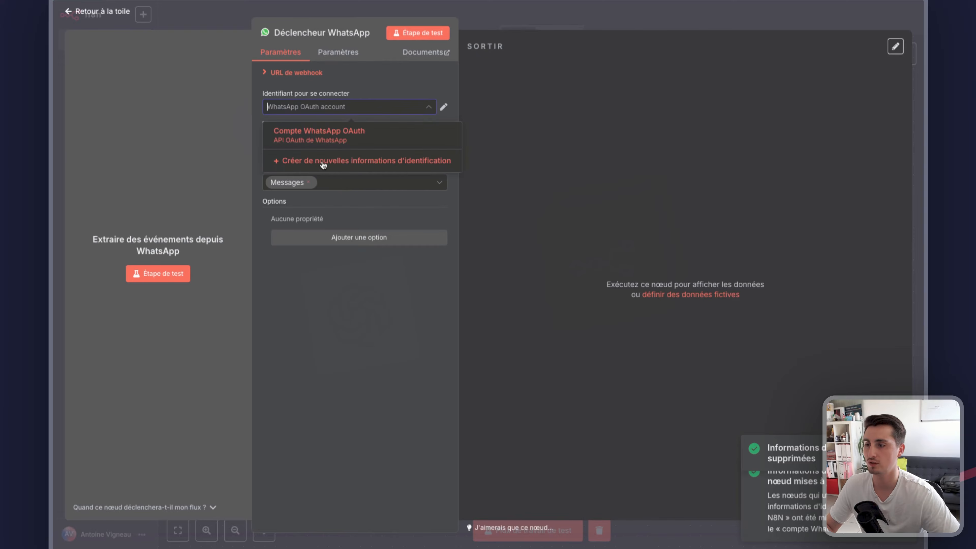
pyautogui.click(341, 161)
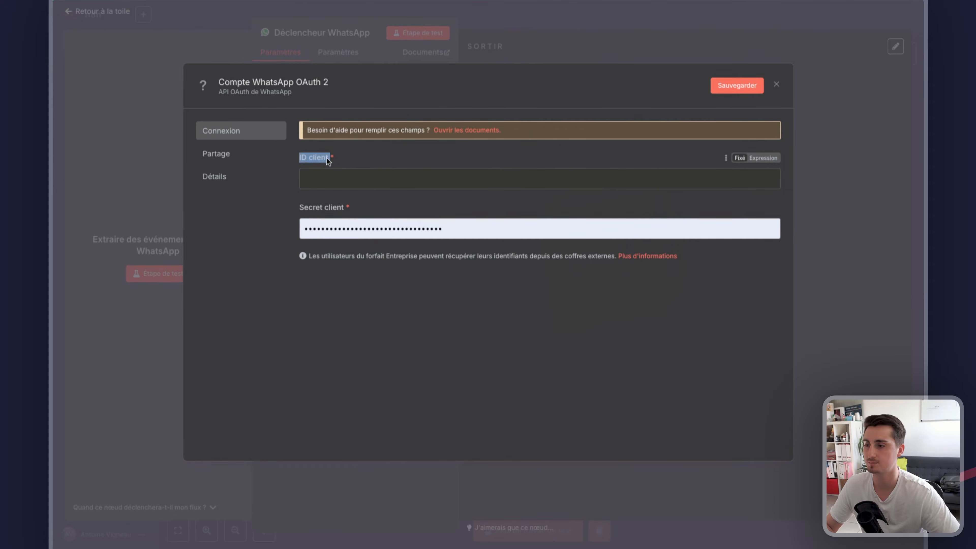
pyautogui.moveTo(326, 157); pyautogui.dragTo(354, 209)
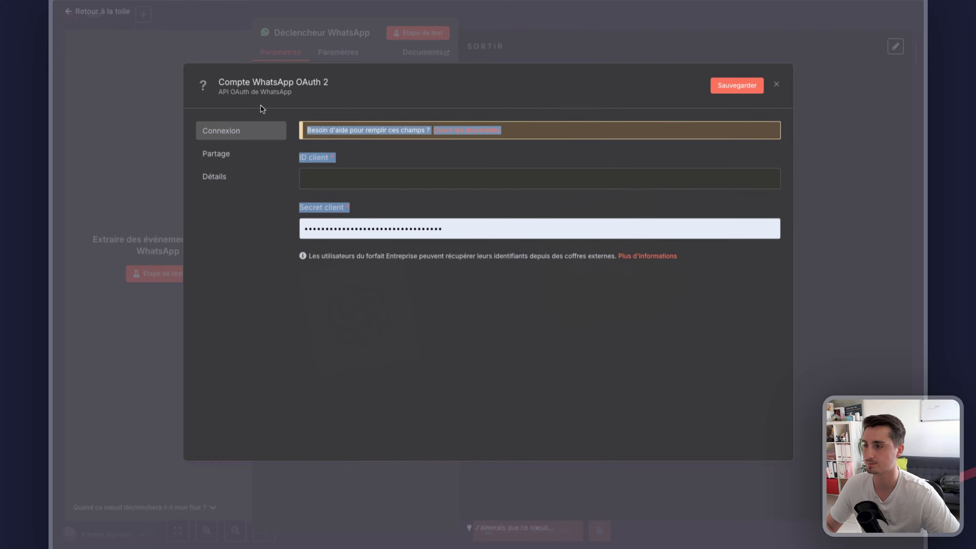
pyautogui.click(245, 82)
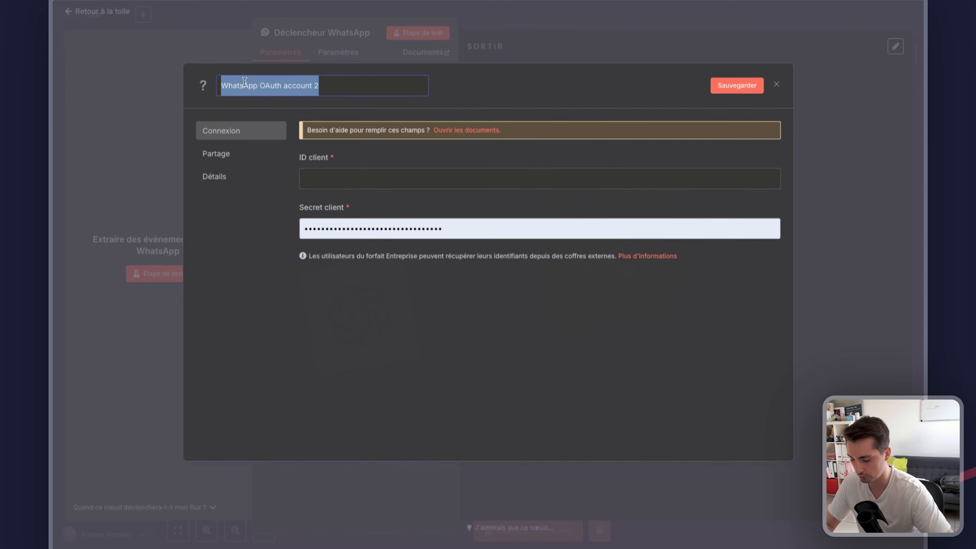
pyautogui.write('Tuto')
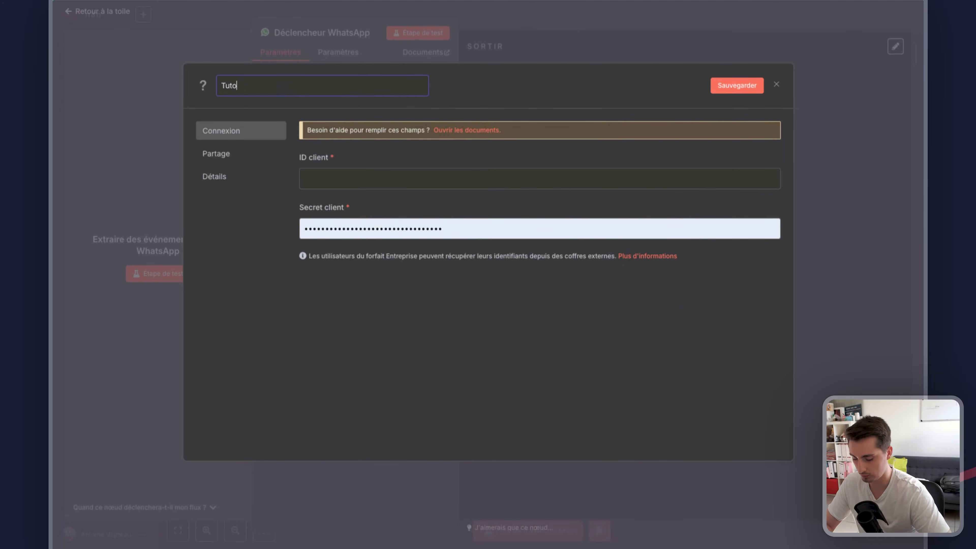
pyautogui.write(' N8N')
pyautogui.press('Return')
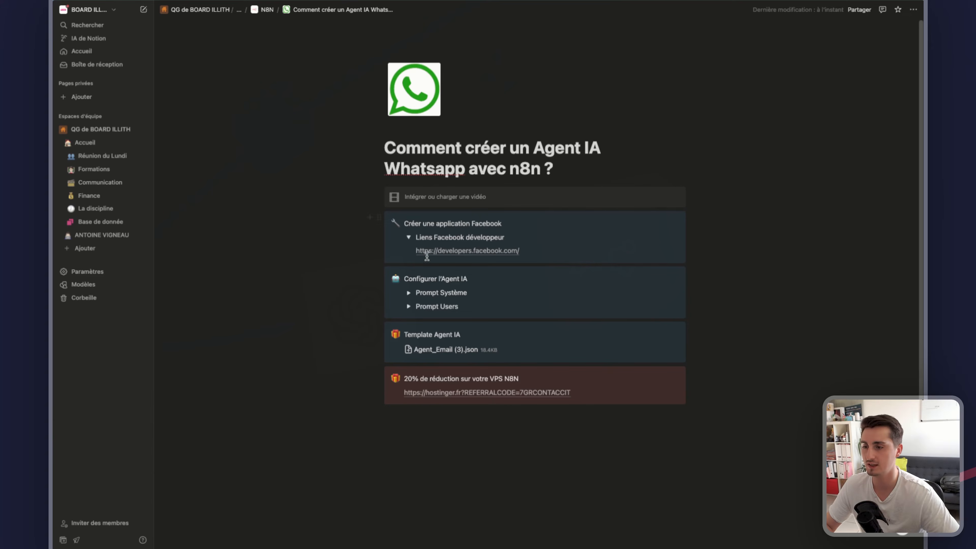
# Open the Meta developers site linked in the Notion guide and go to its applications area to start a new application.
pyautogui.click(475, 253)
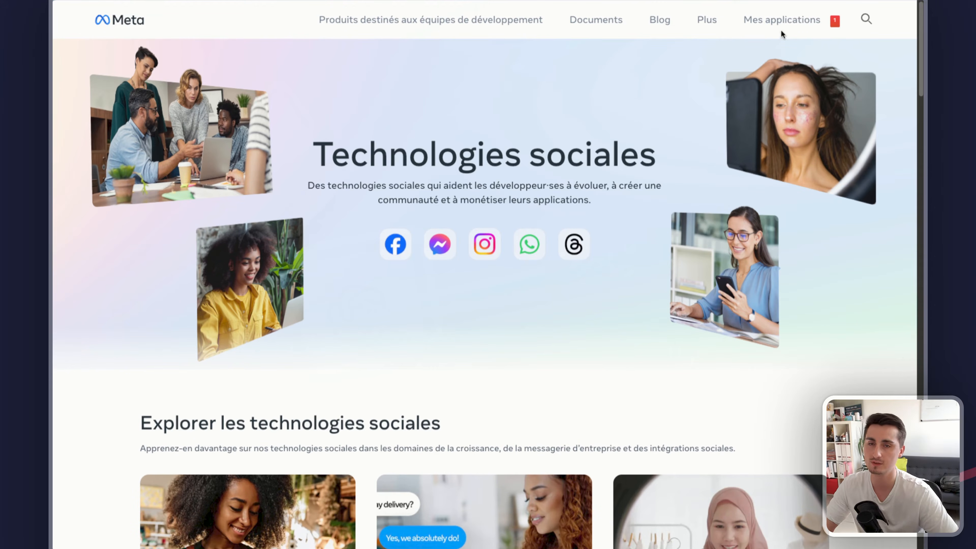
pyautogui.click(775, 22)
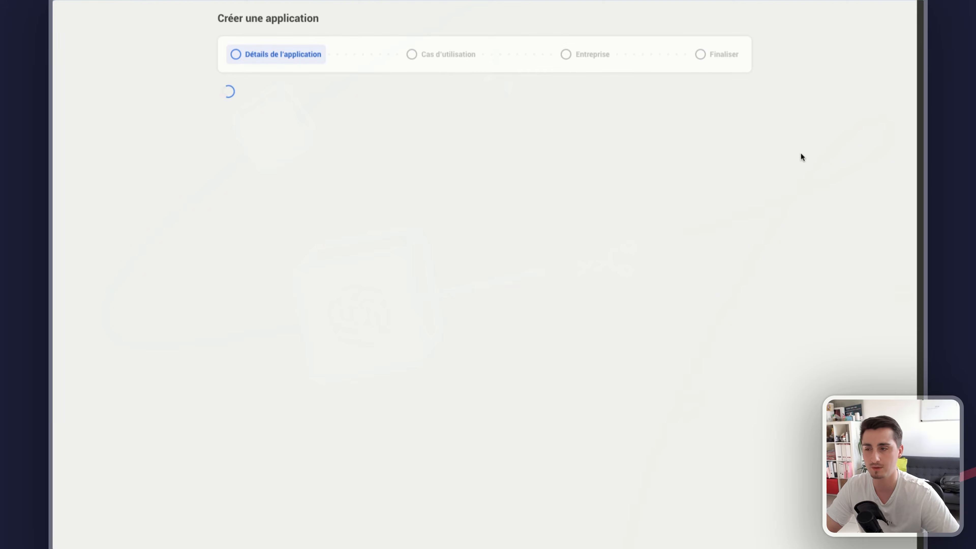
# Name the new Meta application Tuto N8N and proceed to the use cases.
pyautogui.click(261, 119)
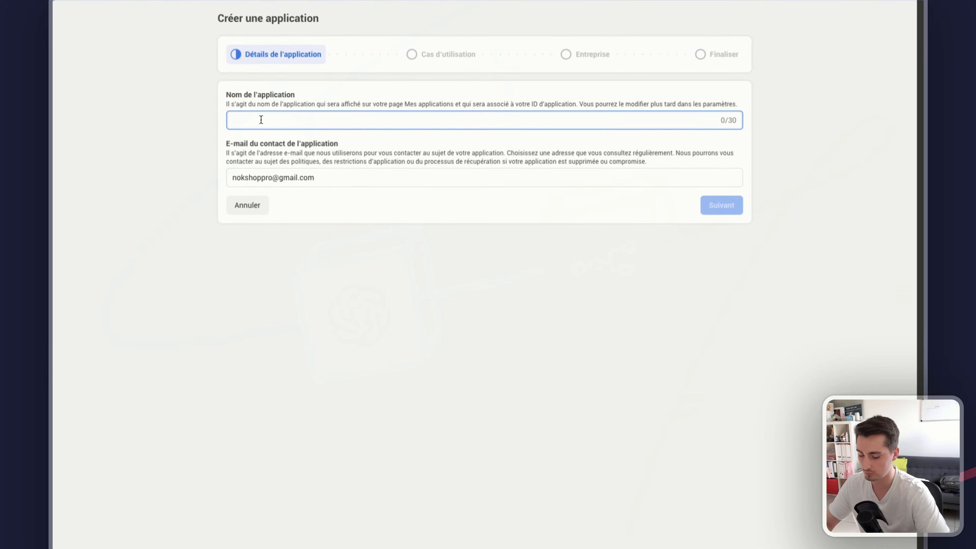
pyautogui.write('Tuto')
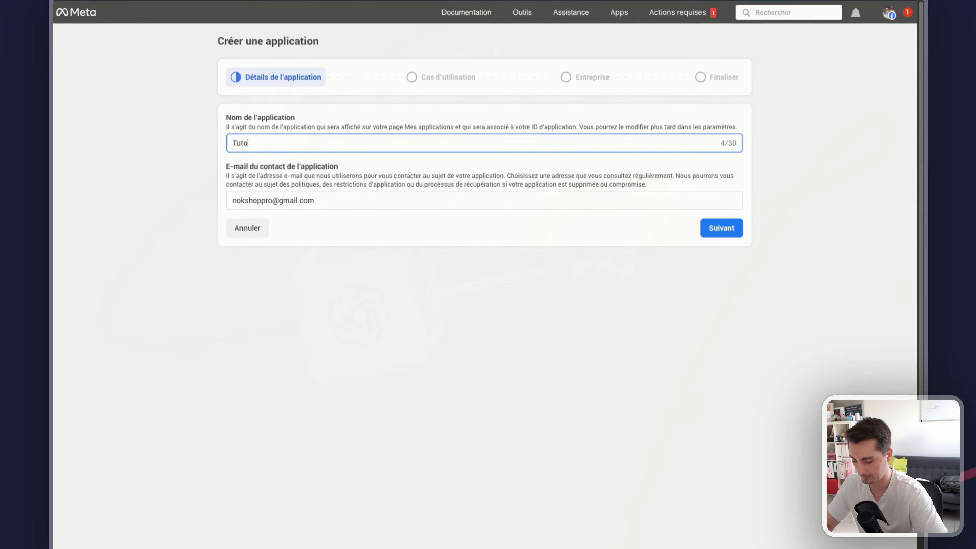
pyautogui.write(' N8N')
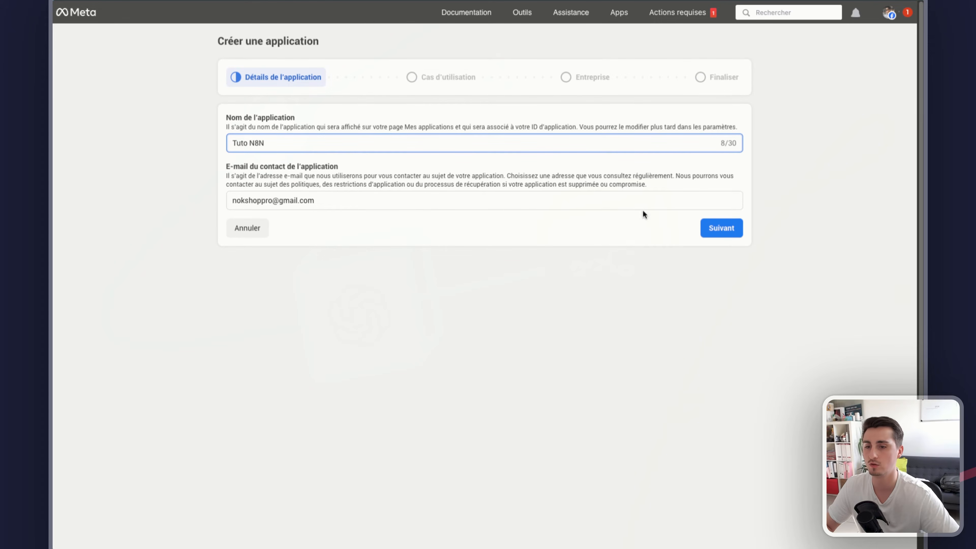
pyautogui.click(720, 230)
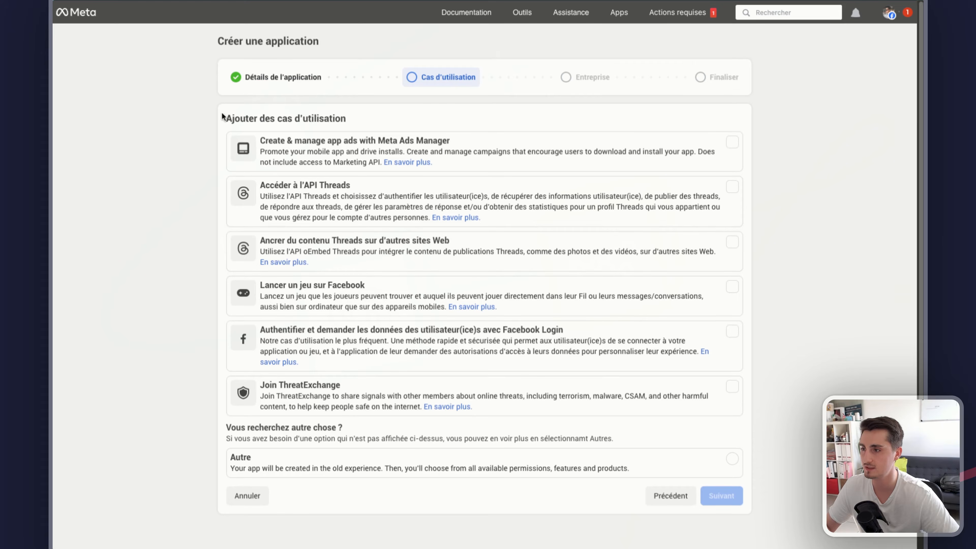
# Choose Autre as the use case and Business as the application type.
pyautogui.scroll(-1, 405, 303)
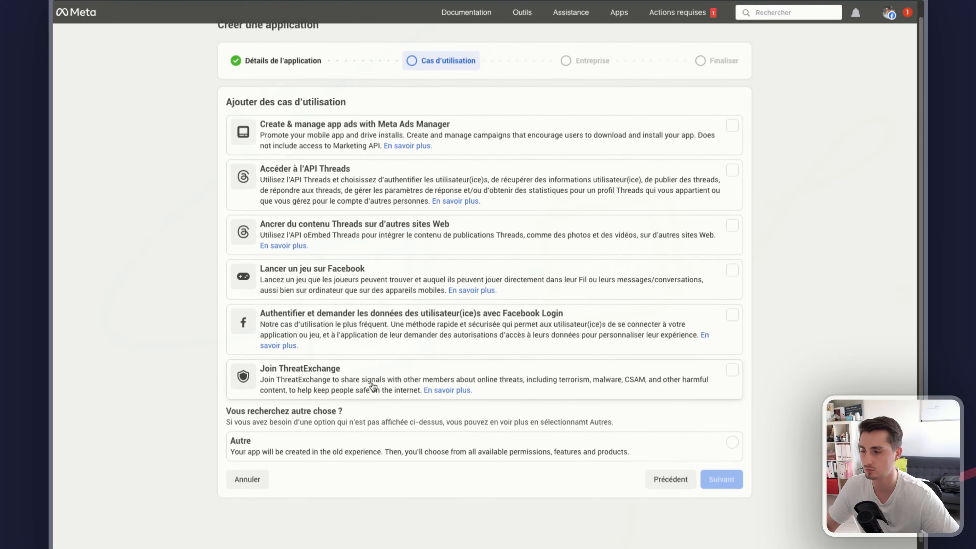
pyautogui.click(331, 451)
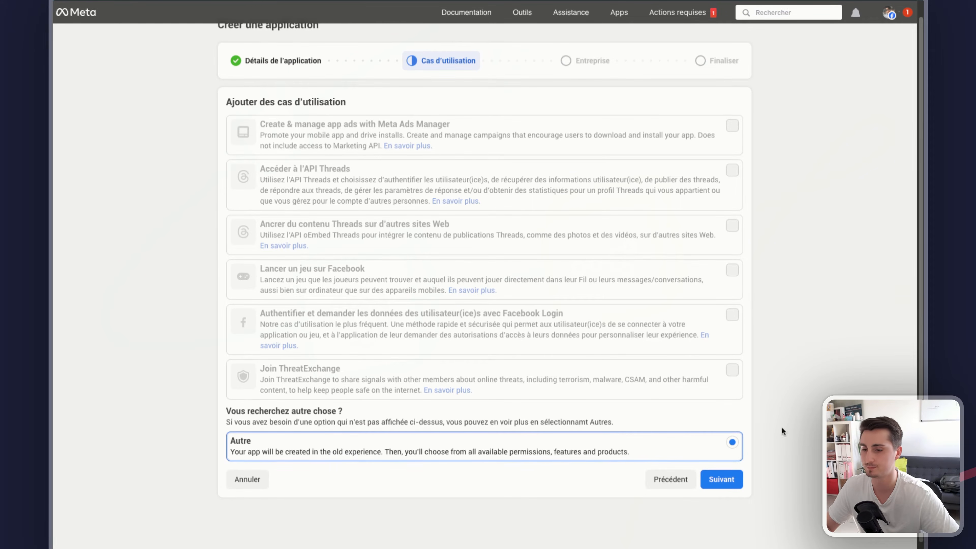
pyautogui.click(723, 480)
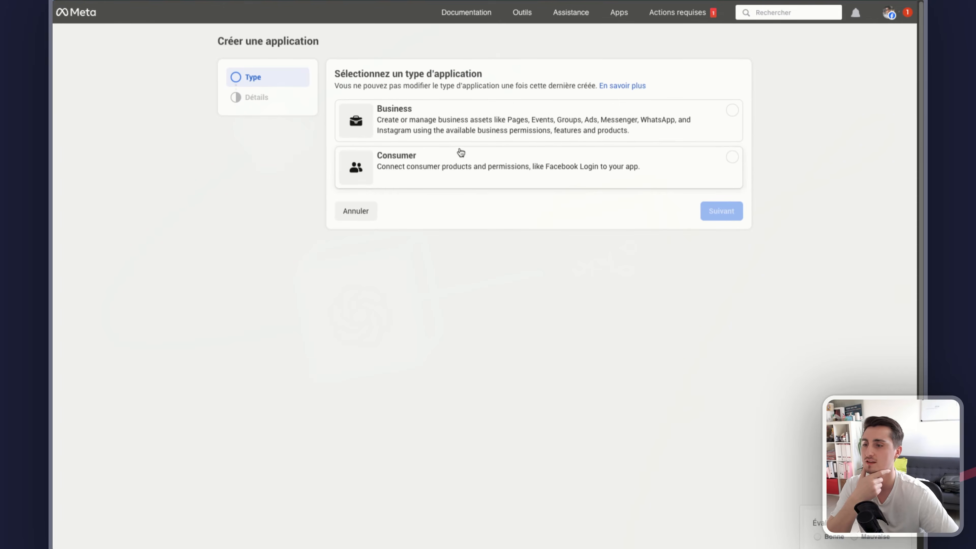
pyautogui.click(407, 120)
pyautogui.click(718, 211)
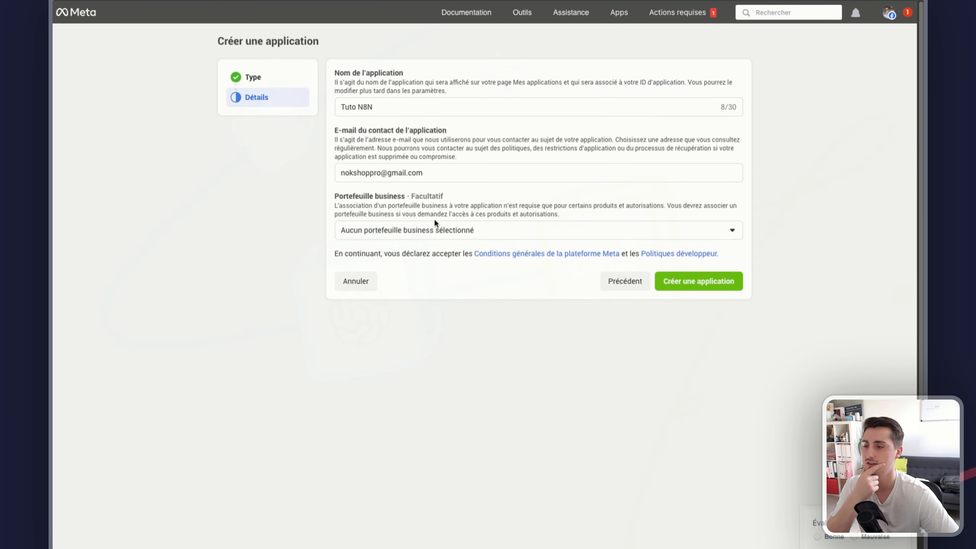
# Link the application to the Compte publicitaire illith business portfolio and create it, confirming with the account password.
pyautogui.click(453, 231)
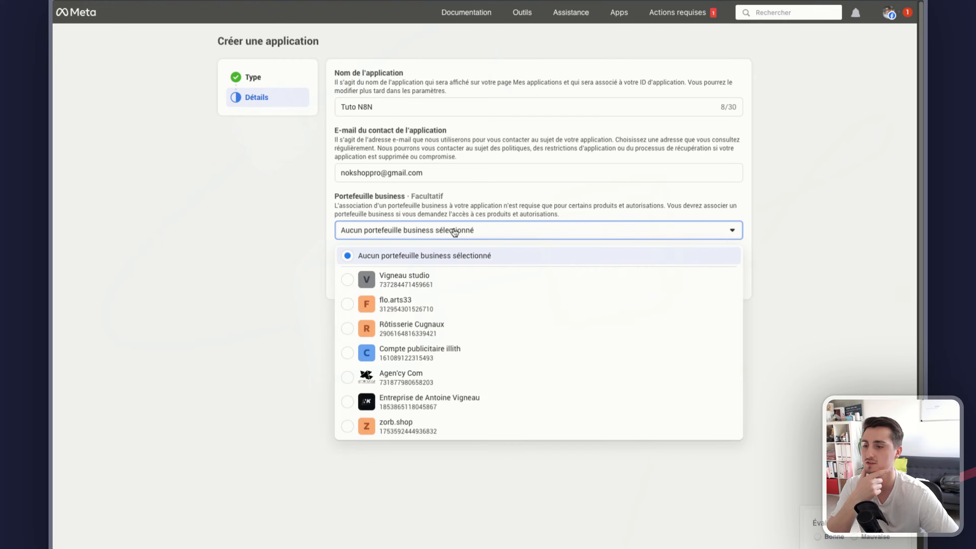
pyautogui.click(425, 357)
pyautogui.click(690, 287)
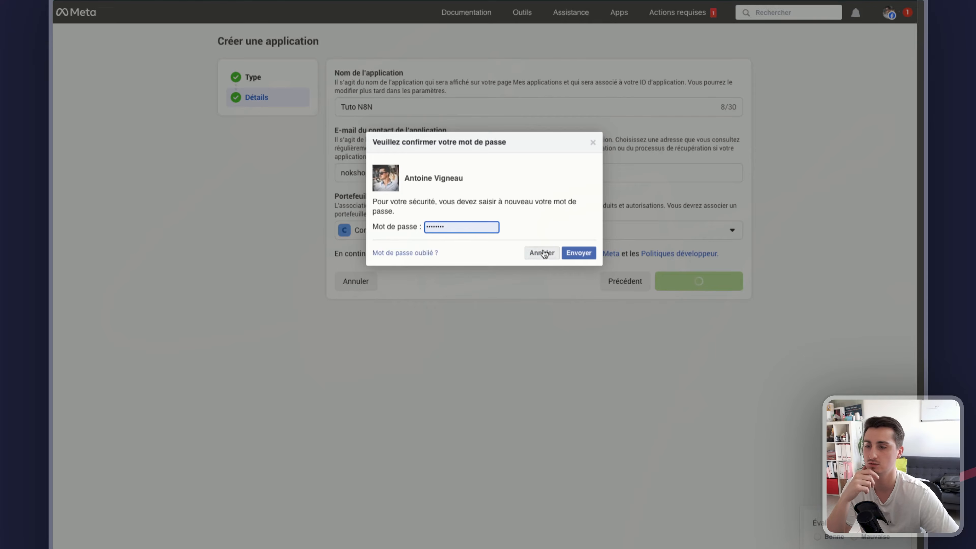
pyautogui.click(578, 253)
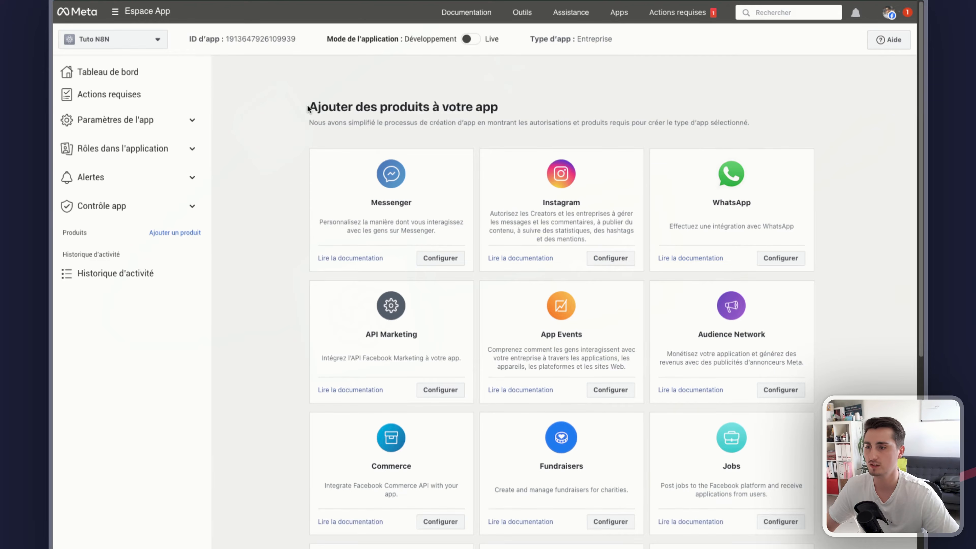
# Add the WhatsApp product to the Tuto N8N application.
pyautogui.moveTo(309, 108); pyautogui.dragTo(523, 106)
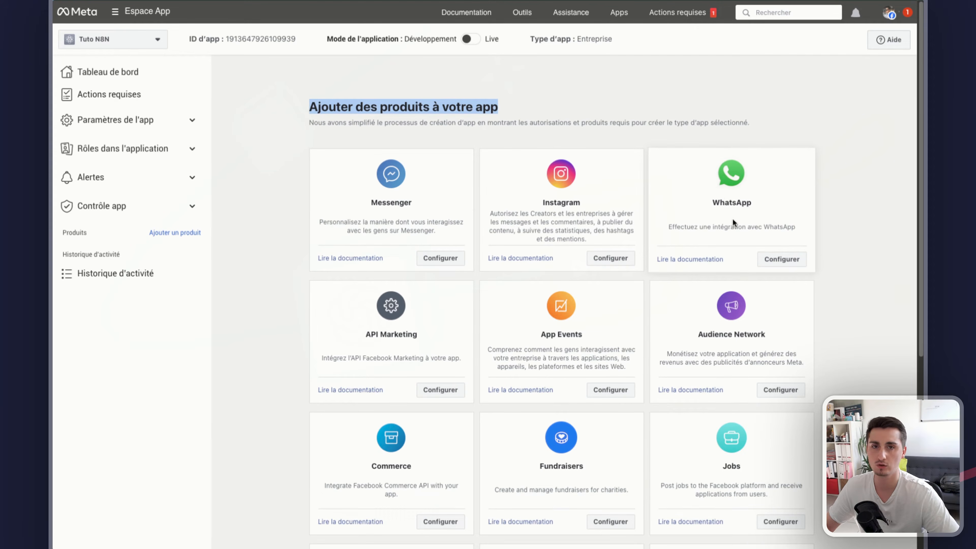
pyautogui.click(788, 261)
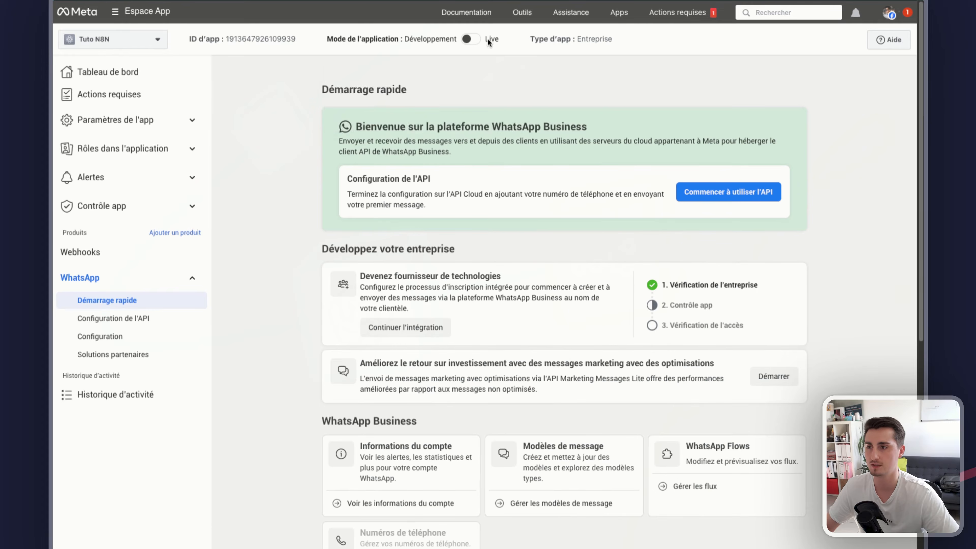
# Try to switch the application from development to Live mode.
pyautogui.moveTo(404, 40); pyautogui.dragTo(459, 42)
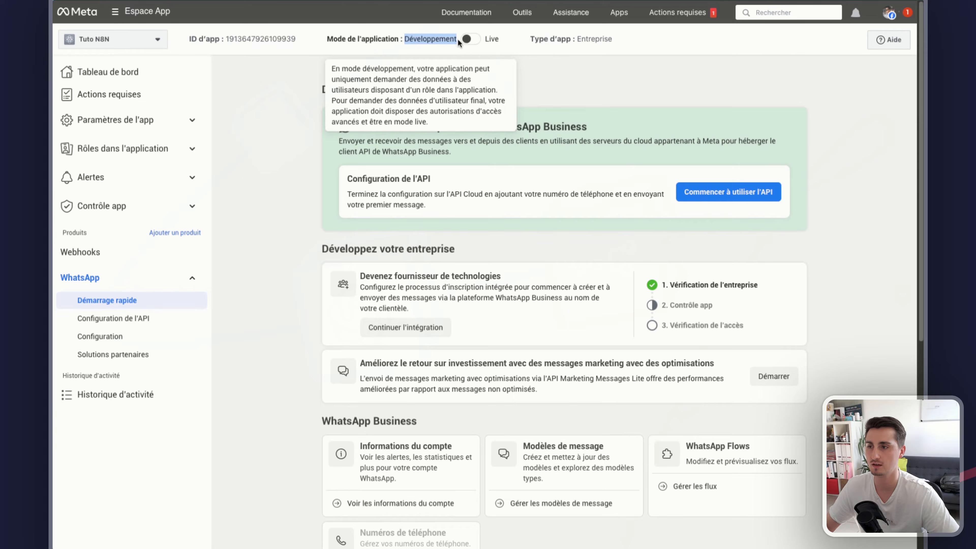
pyautogui.click(471, 40)
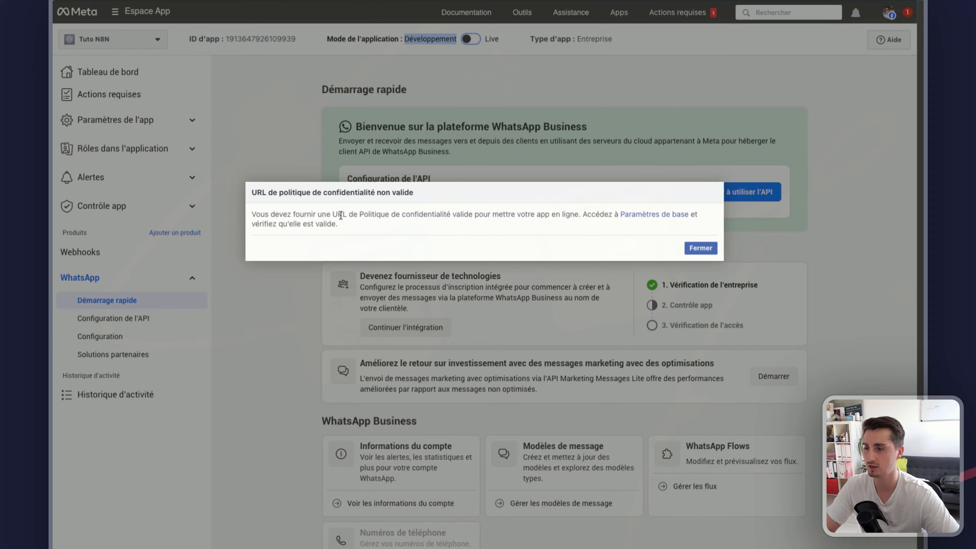
pyautogui.moveTo(357, 214); pyautogui.dragTo(450, 216)
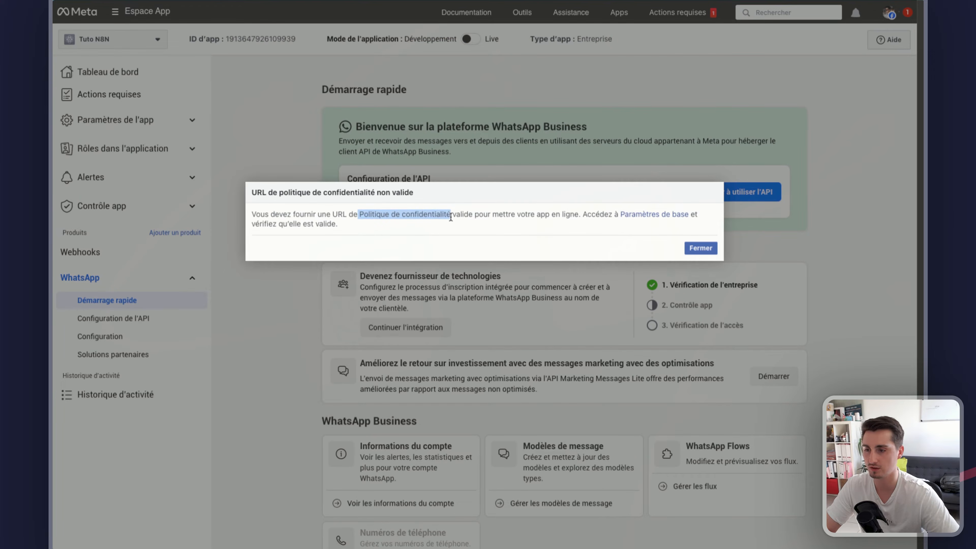
pyautogui.click(656, 216)
pyautogui.click(332, 244)
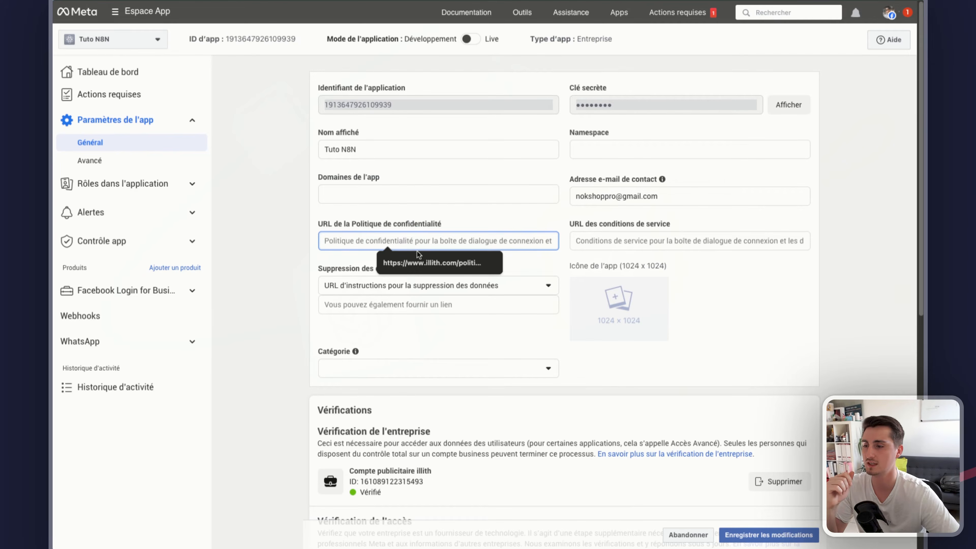
pyautogui.click(426, 256)
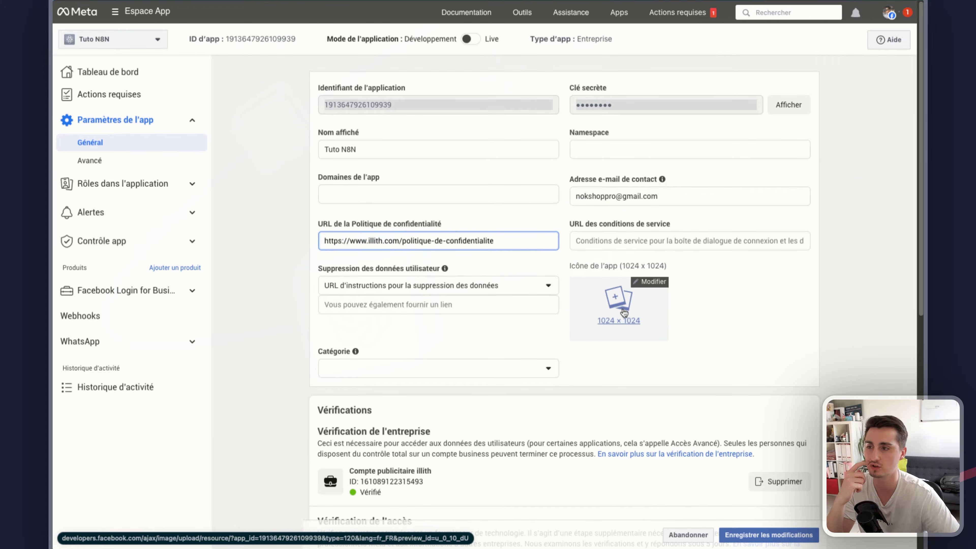
pyautogui.scroll(-8, 738, 461)
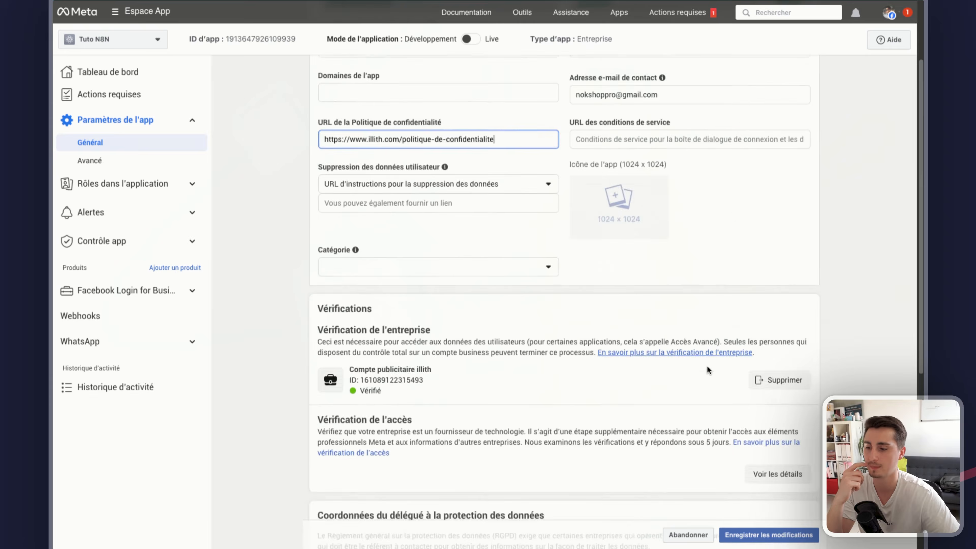
pyautogui.click(756, 536)
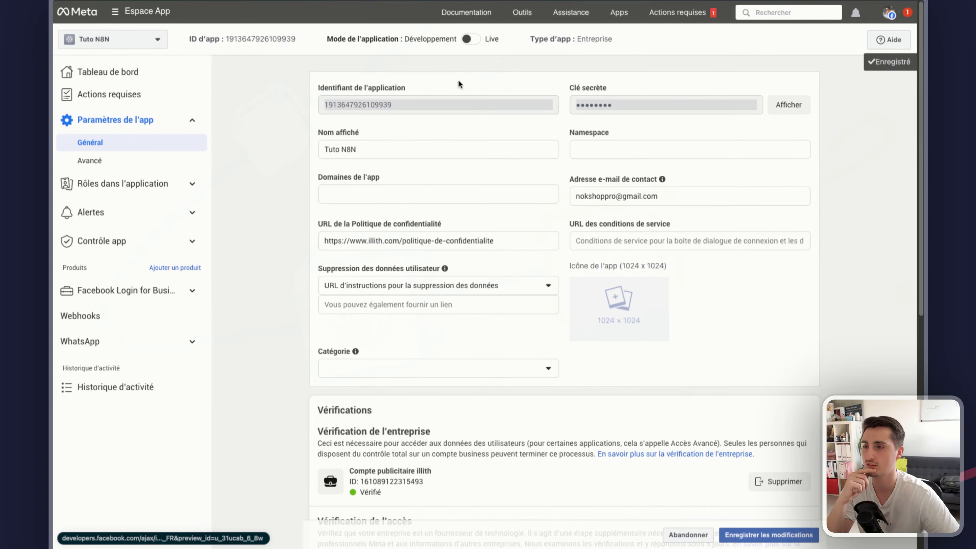
pyautogui.click(469, 39)
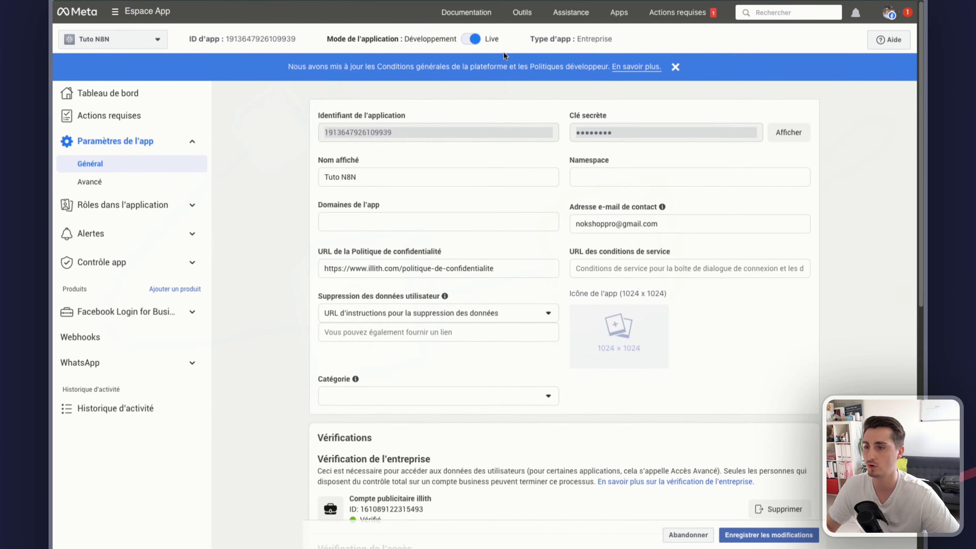
# Copy the application ID from the Meta settings into the client ID of the Tuto N8N credential in n8n.
pyautogui.moveTo(390, 134); pyautogui.dragTo(325, 133)
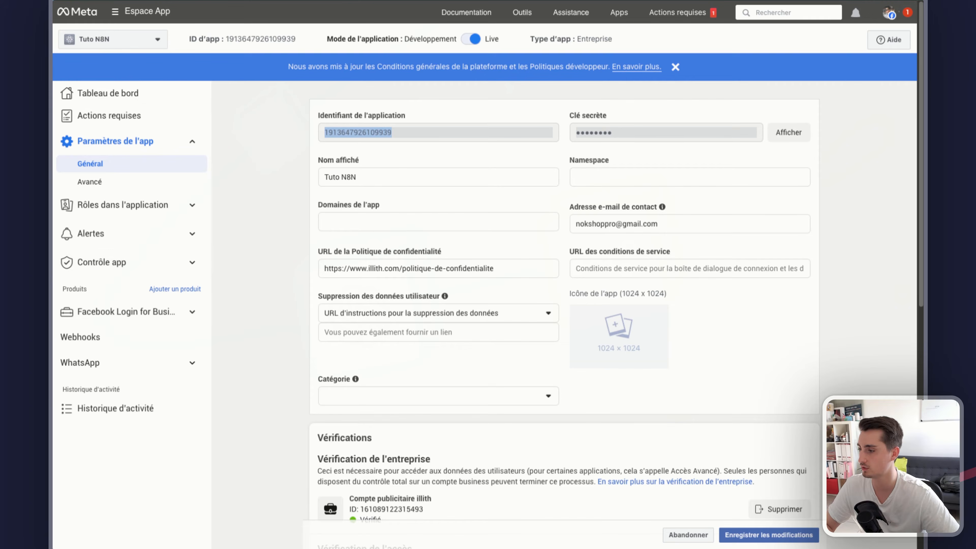
pyautogui.hotkey('ctrl', 'c')
pyautogui.hotkey('alt', 'Tab')
pyautogui.click(352, 181)
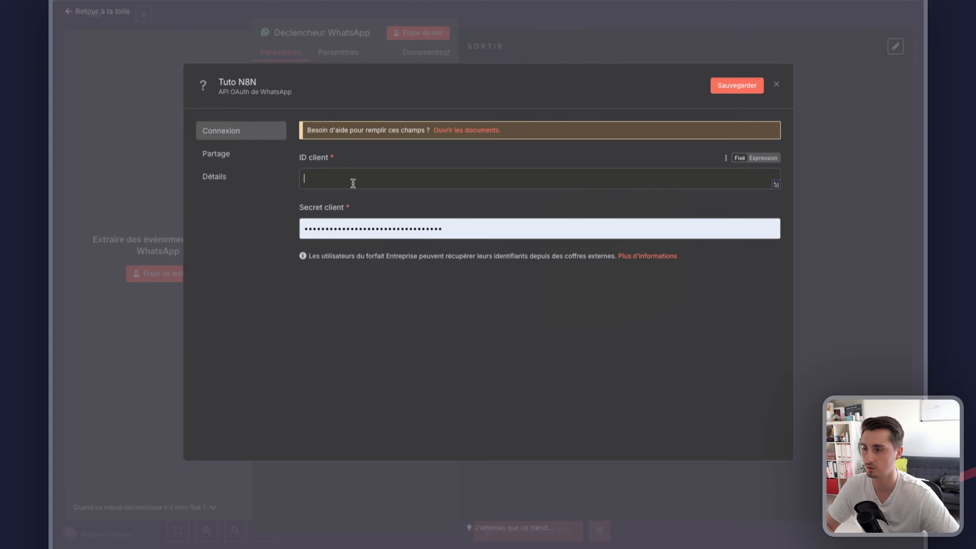
pyautogui.hotkey('ctrl', 'v')
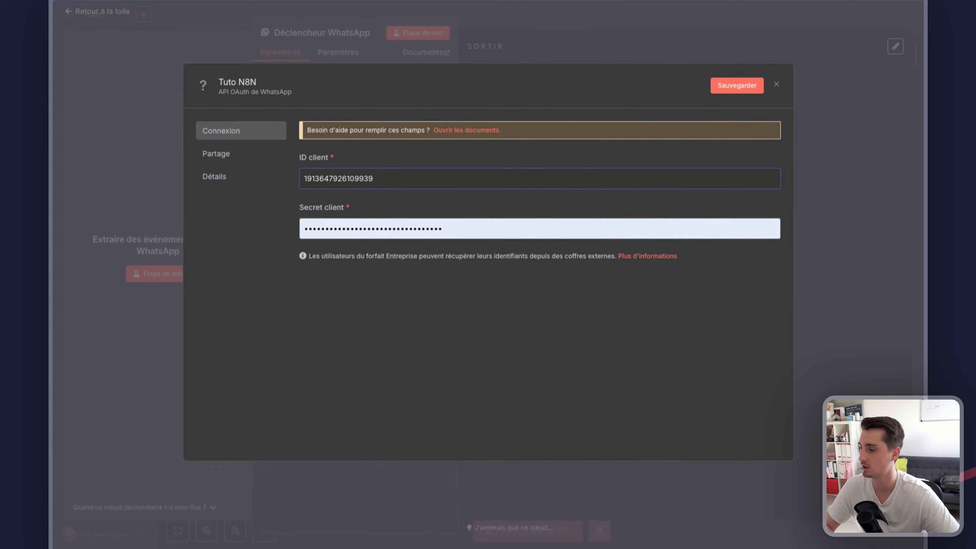
# Copy the Meta application's secret key into the n8n credential's client secret, and save and close the credential without storing the password in the browser.
pyautogui.hotkey('alt', 'Tab')
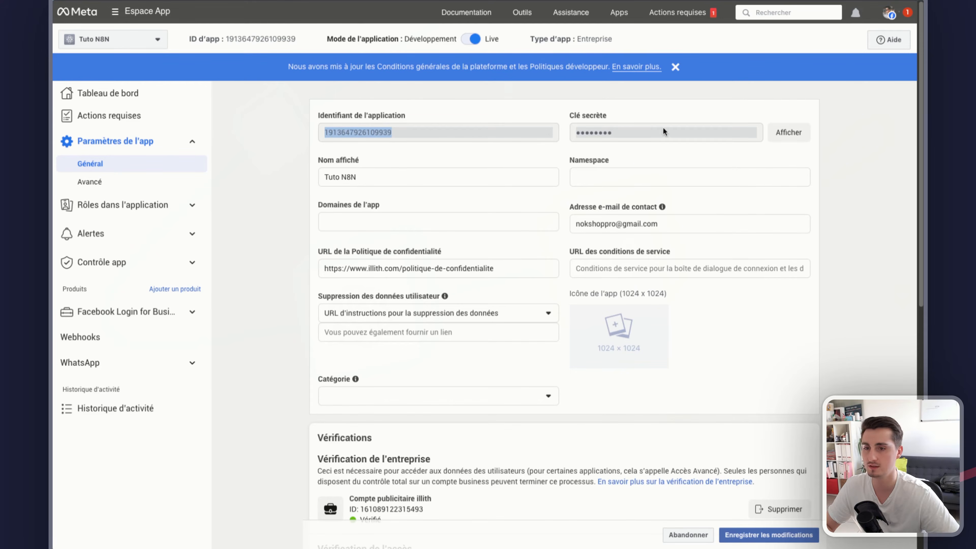
pyautogui.click(780, 132)
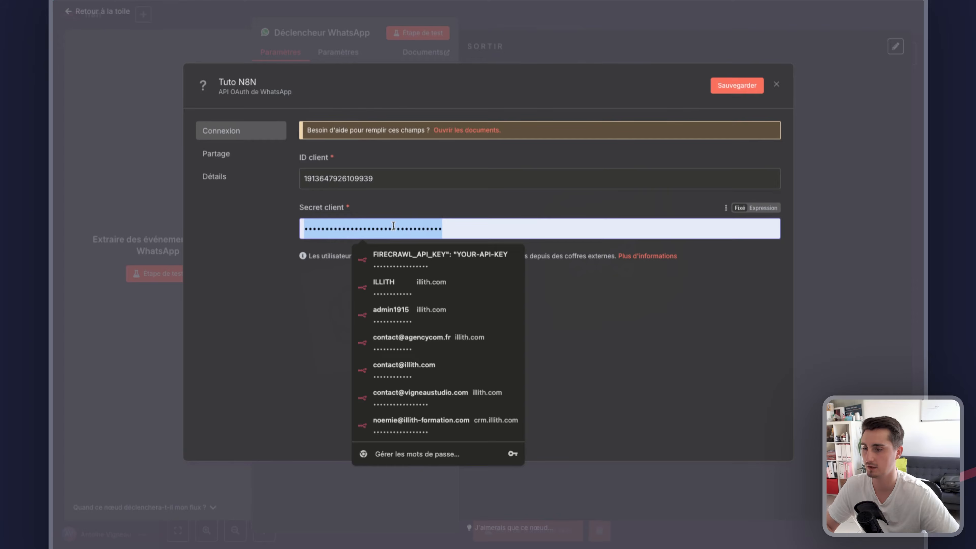
pyautogui.click(438, 224)
pyautogui.click(738, 85)
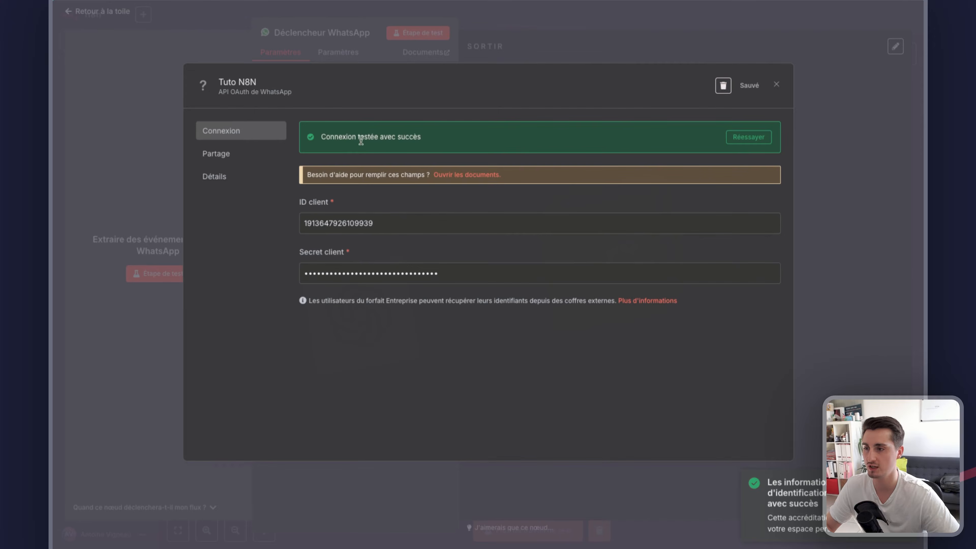
pyautogui.click(777, 88)
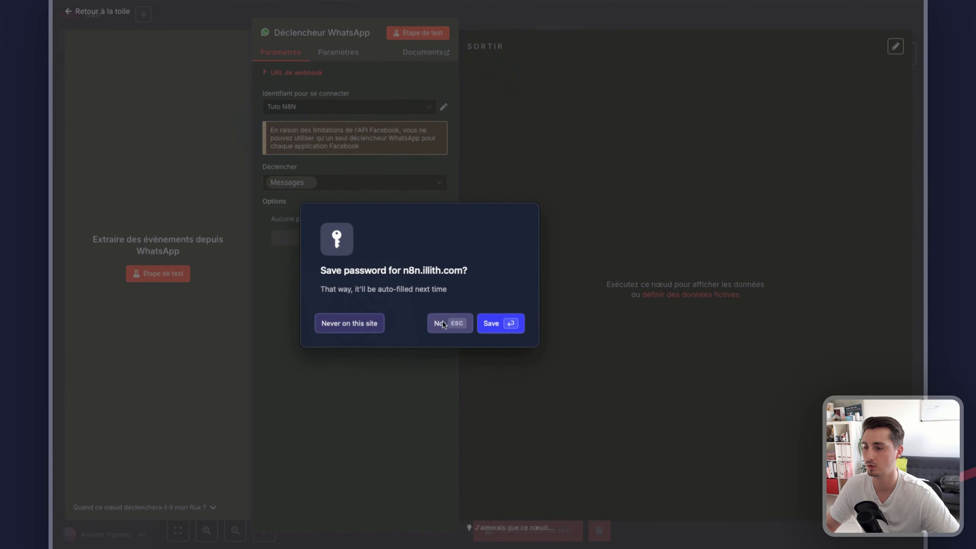
pyautogui.click(442, 323)
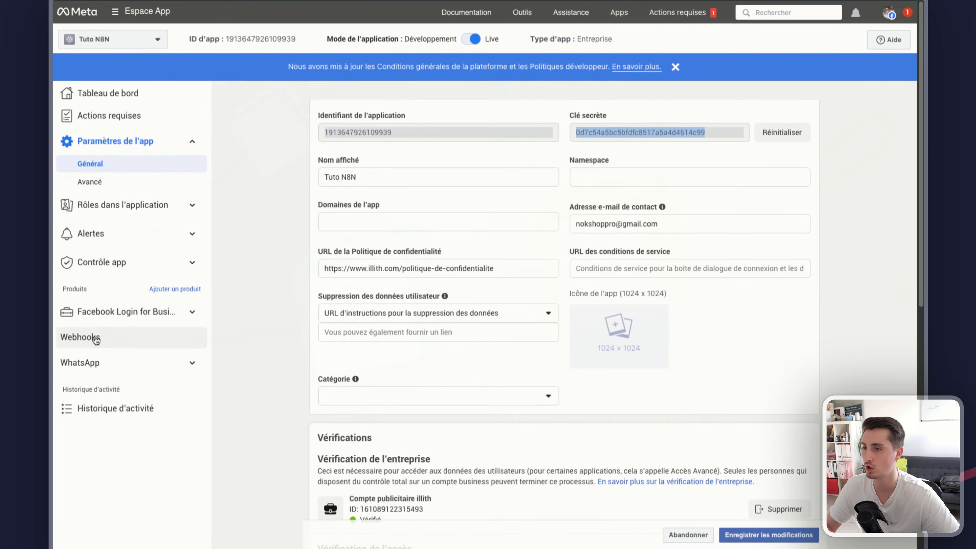
# Generate a WhatsApp API access token in Meta, granting Tuto N8N access to all current and future WhatsApp accounts, and copy the token.
pyautogui.click(87, 361)
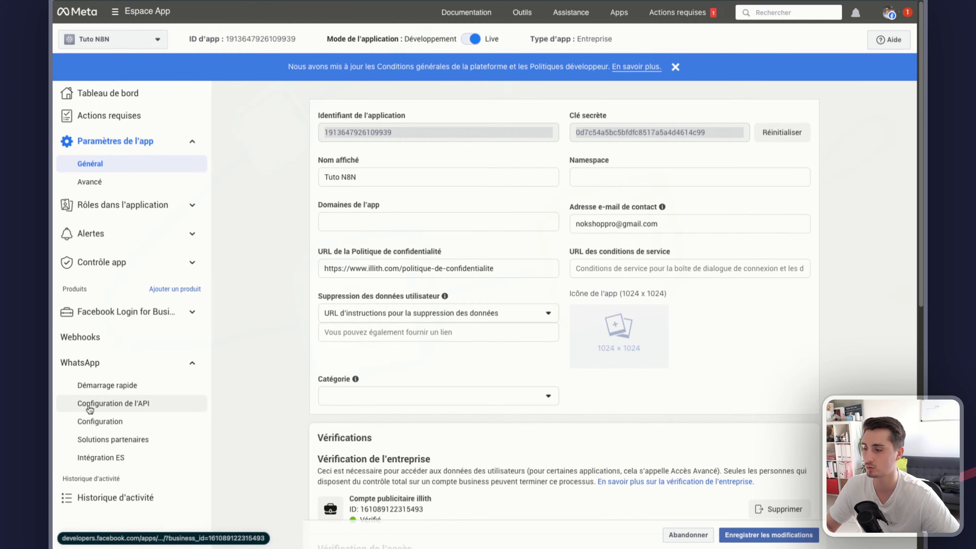
pyautogui.click(125, 408)
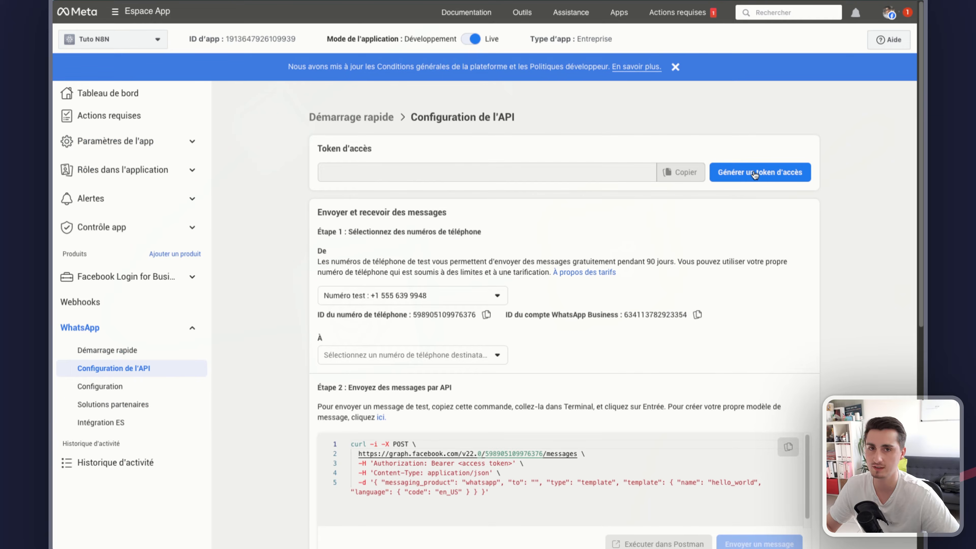
pyautogui.click(754, 172)
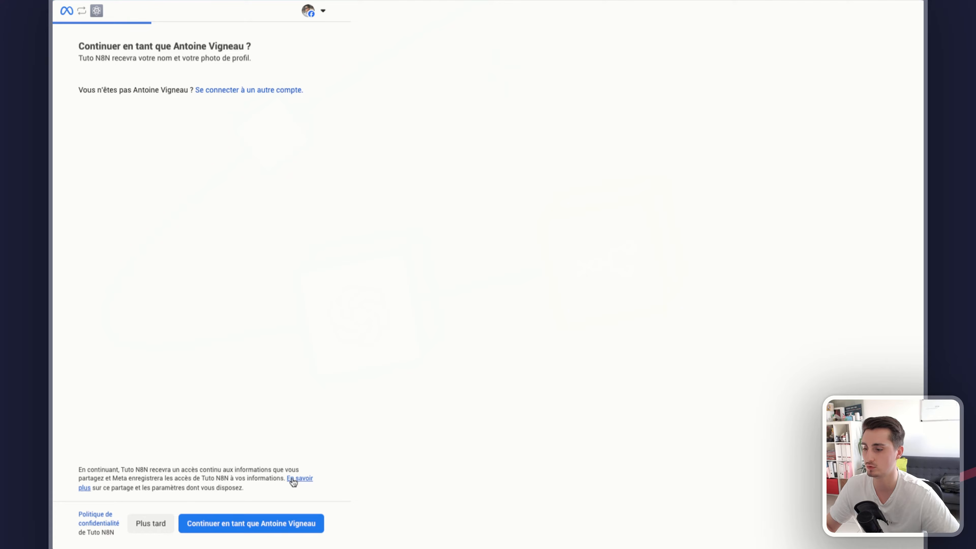
pyautogui.click(256, 525)
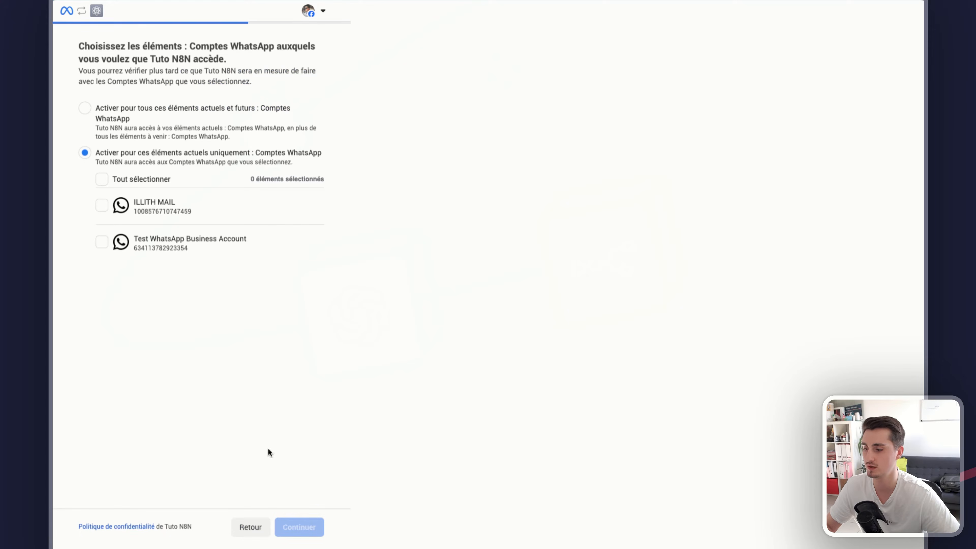
pyautogui.click(84, 108)
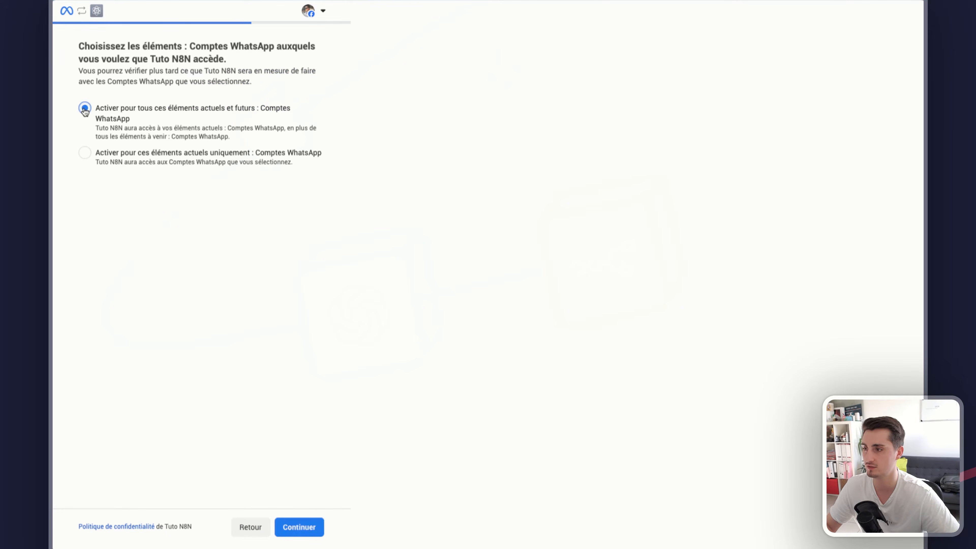
pyautogui.click(300, 527)
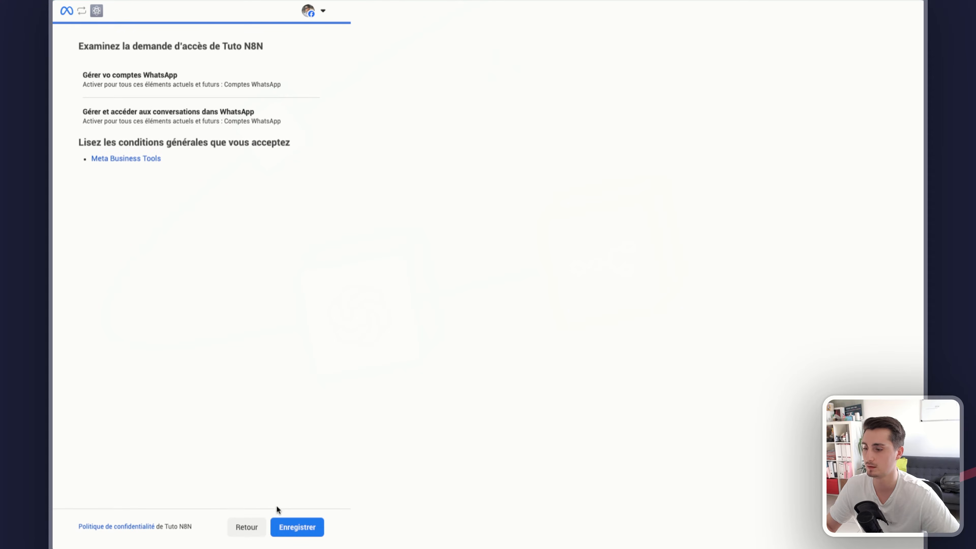
pyautogui.click(295, 527)
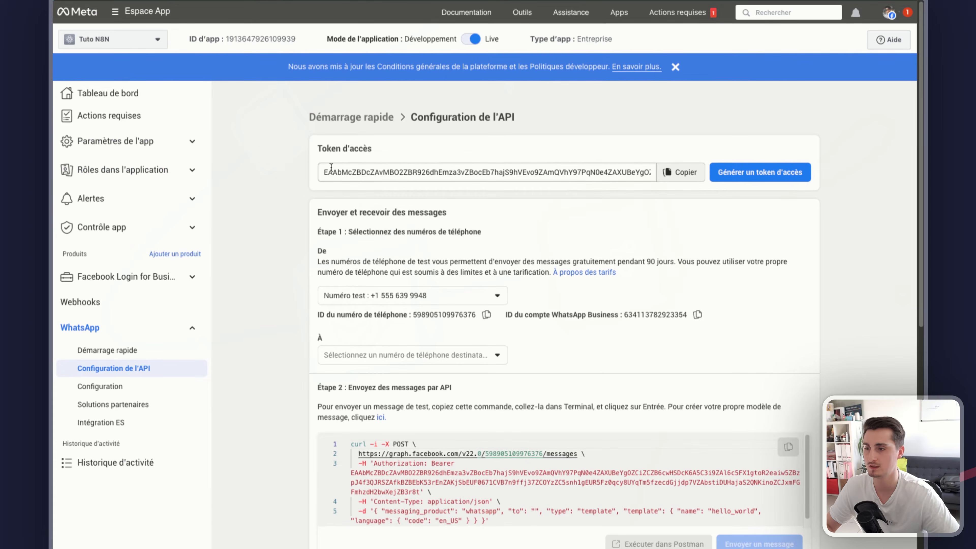
pyautogui.click(680, 172)
# Choose the saved recipient phone number in the API configuration and send it the hello_world test message.
pyautogui.scroll(-2, 514, 208)
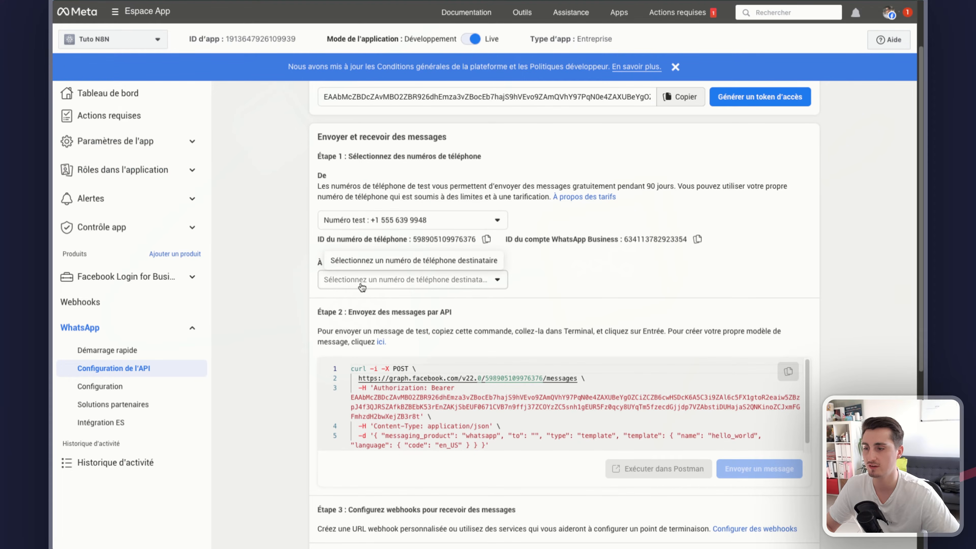
pyautogui.click(470, 283)
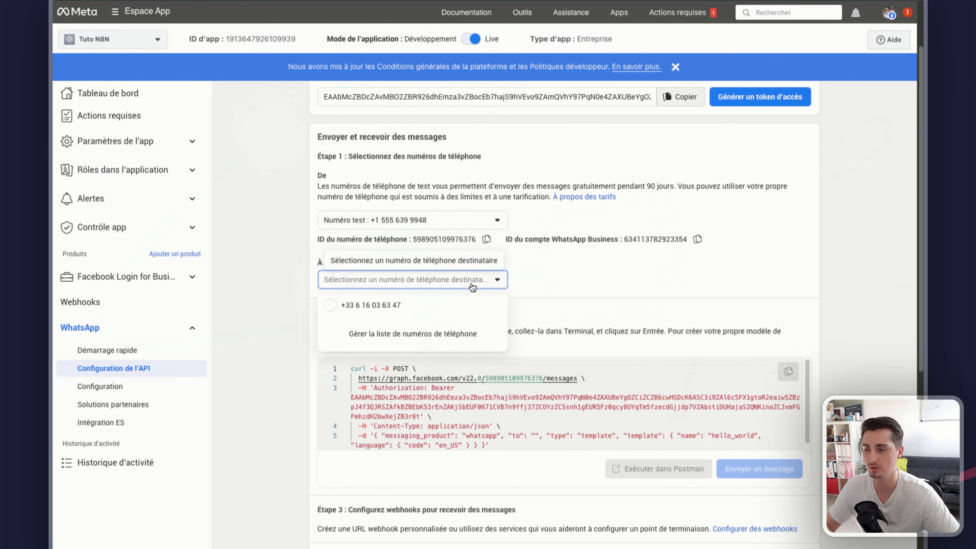
pyautogui.click(361, 306)
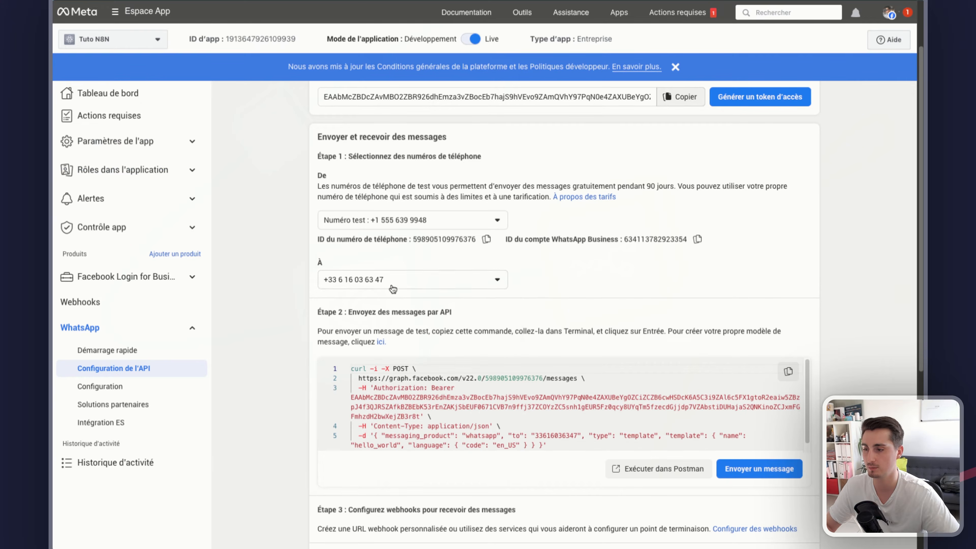
pyautogui.click(759, 472)
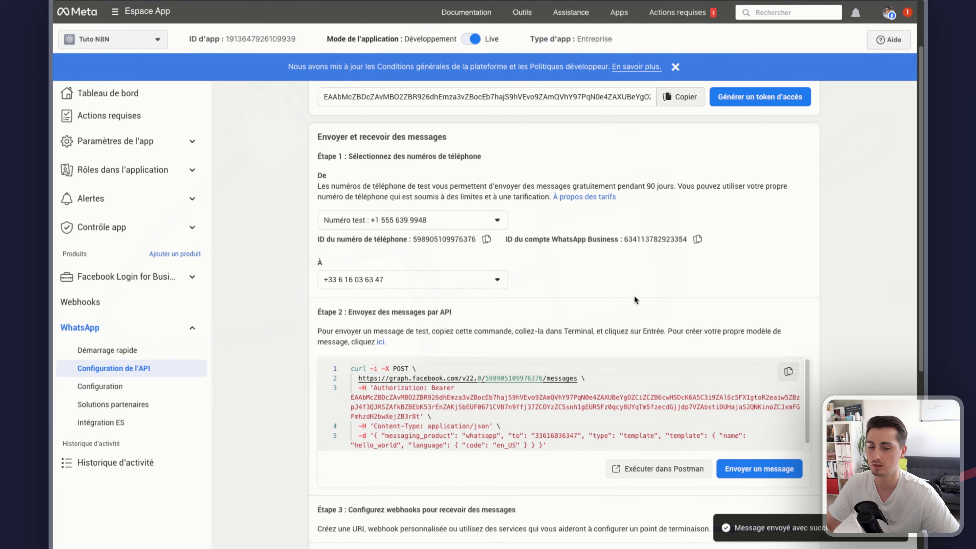
# Switch to WhatsApp and read the test message received in the TEST N8N conversation.
pyautogui.hotkey('ctrl', 'Up')
pyautogui.click(169, 245)
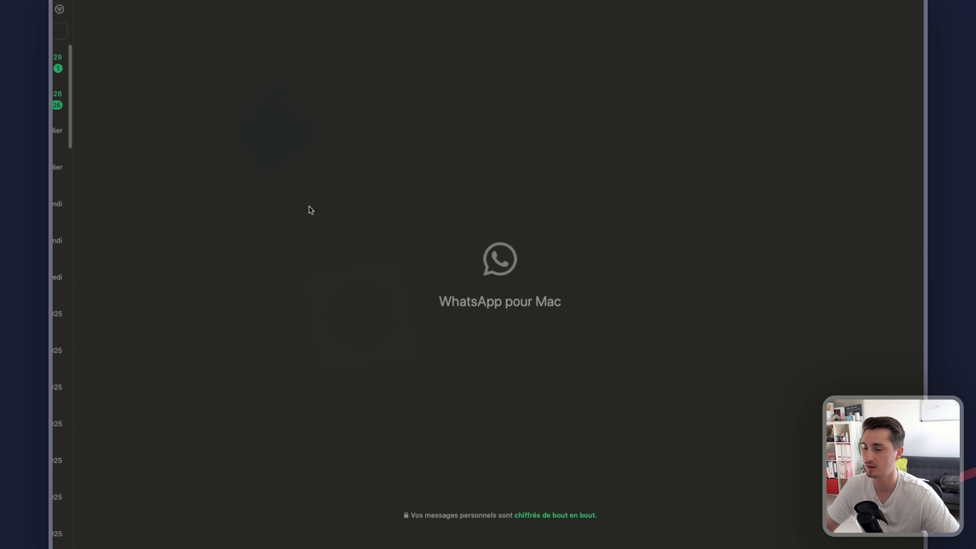
pyautogui.click(57, 62)
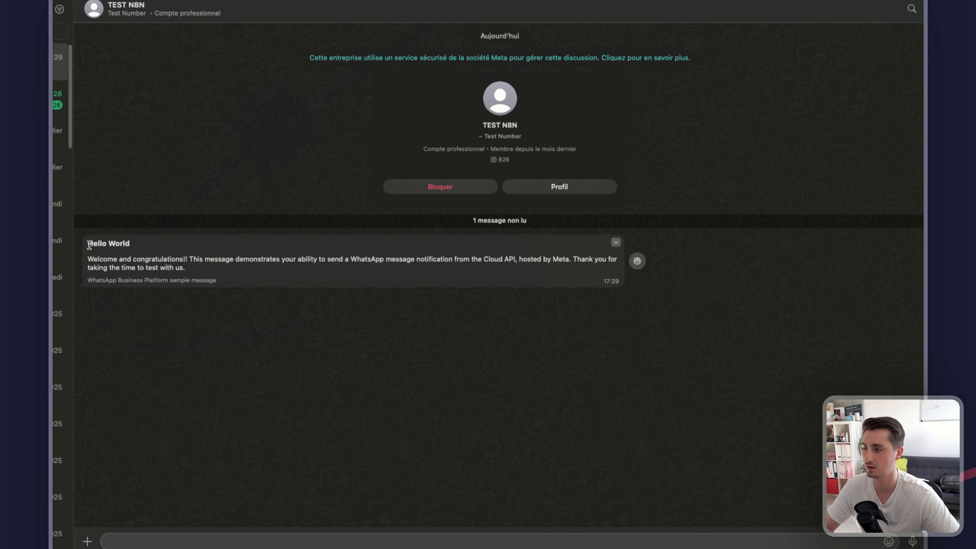
pyautogui.moveTo(89, 244); pyautogui.dragTo(202, 270)
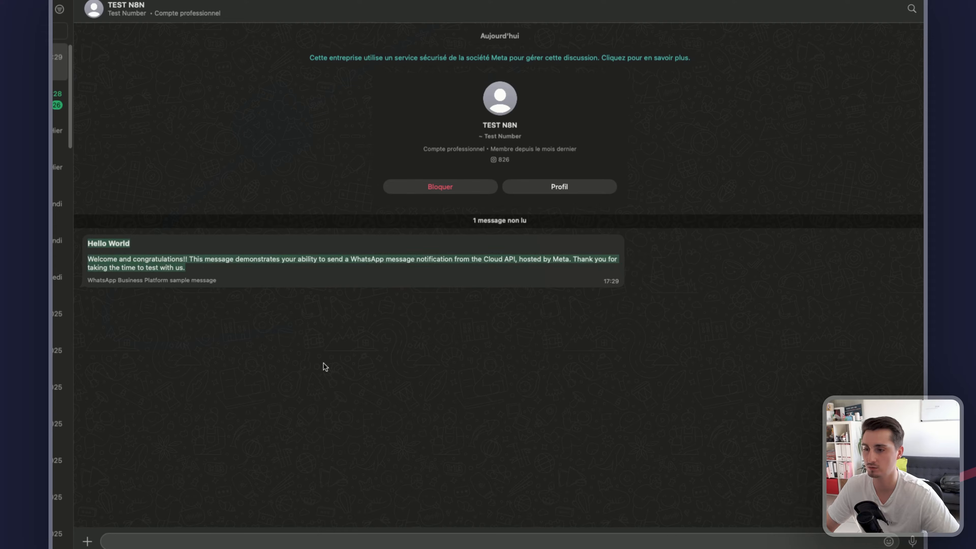
pyautogui.click(196, 540)
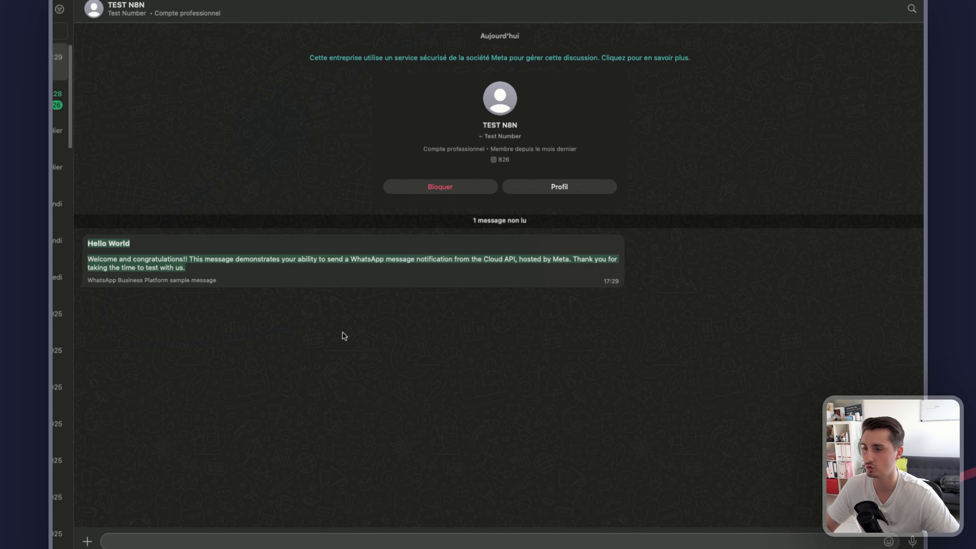
# Switch back to n8n and run a test of the WhatsApp trigger so it listens for a message event.
pyautogui.hotkey('ctrl', 'Up')
pyautogui.click(645, 187)
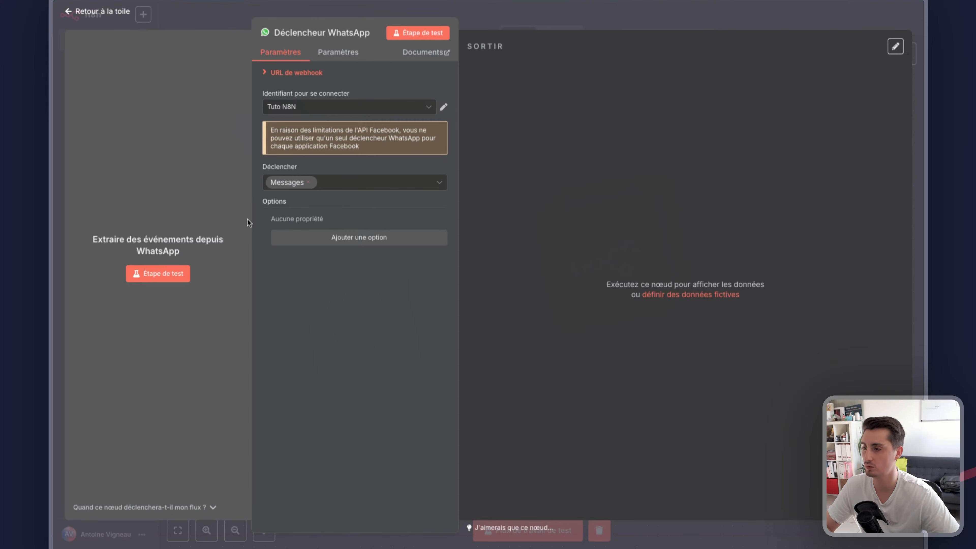
pyautogui.click(153, 274)
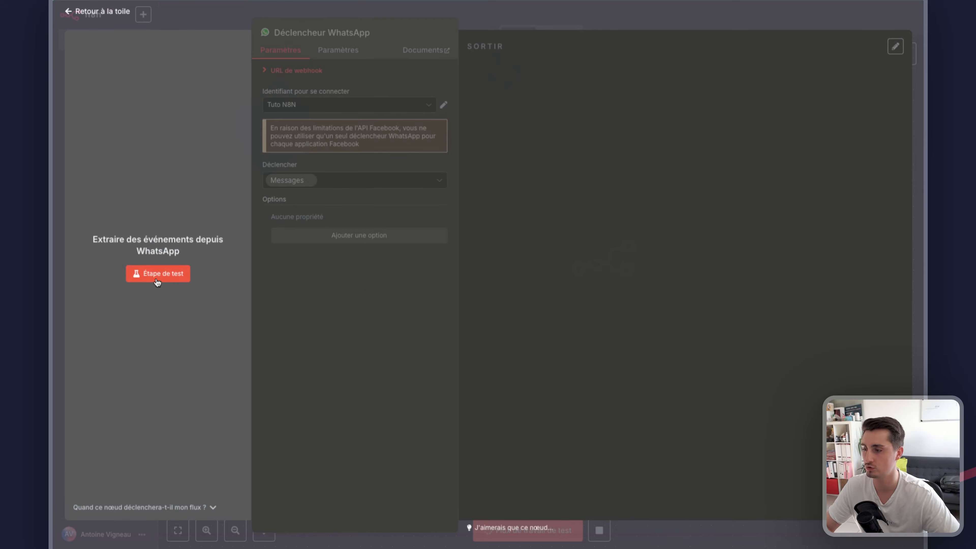
pyautogui.click(171, 275)
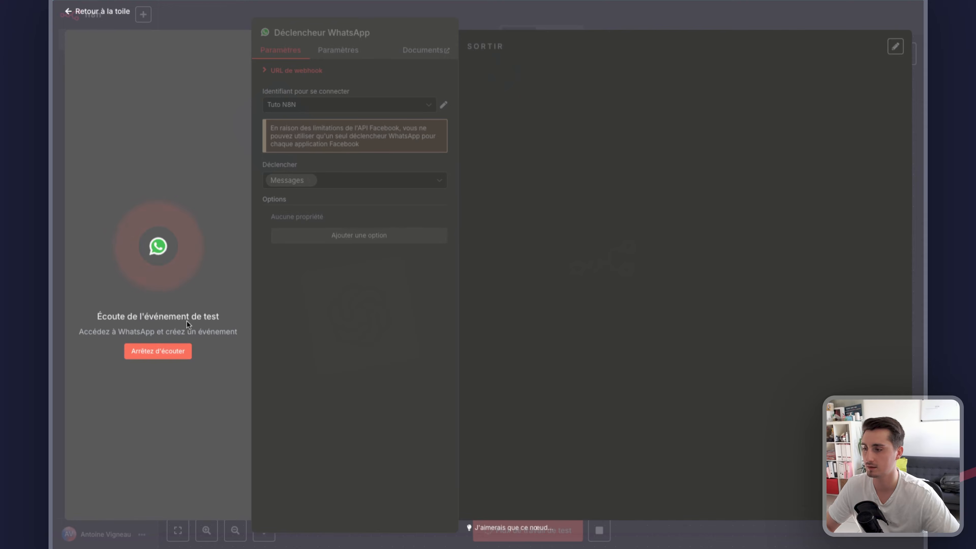
# Switch to WhatsApp and send the message "Bonjour" in the TEST N8N conversation.
pyautogui.hotkey('ctrl', 'Up')
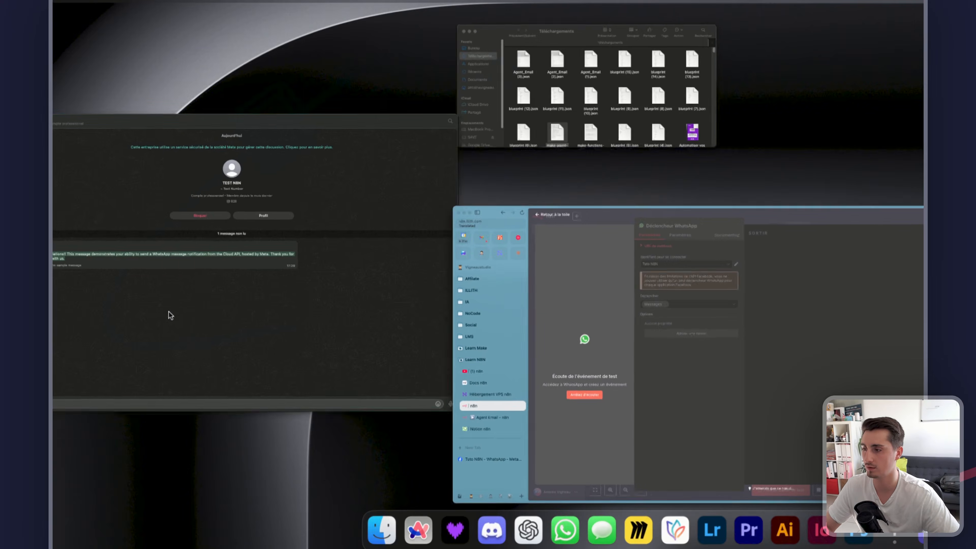
pyautogui.click(171, 315)
pyautogui.click(173, 541)
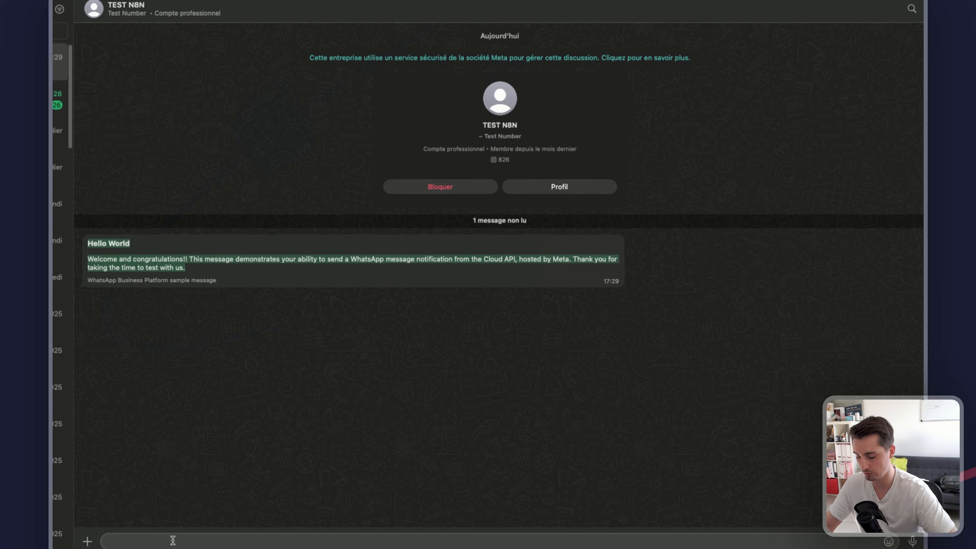
pyautogui.write('Bonjour')
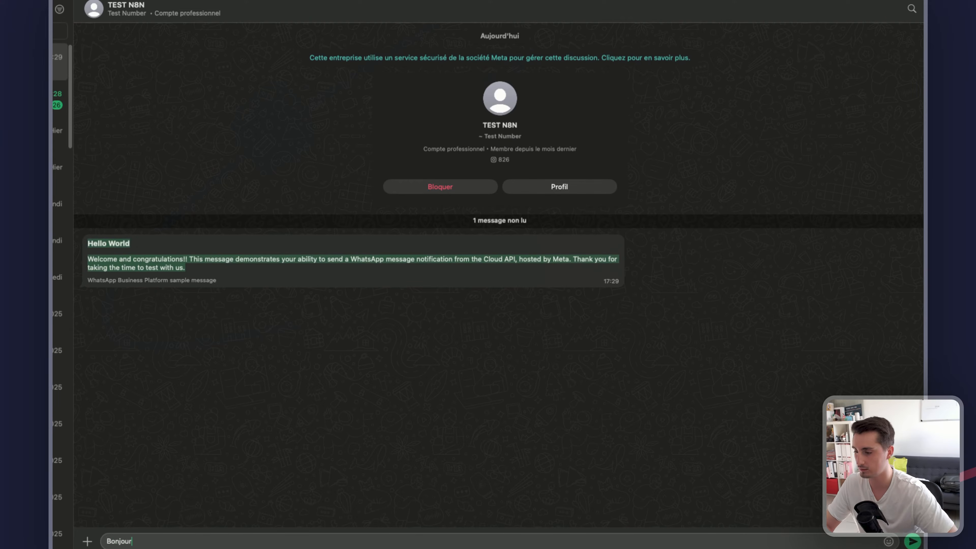
pyautogui.press('Return')
# Switch to n8n and examine the message body, type and messages array in the WhatsApp trigger's output, then return to the canvas.
pyautogui.hotkey('ctrl', 'Up')
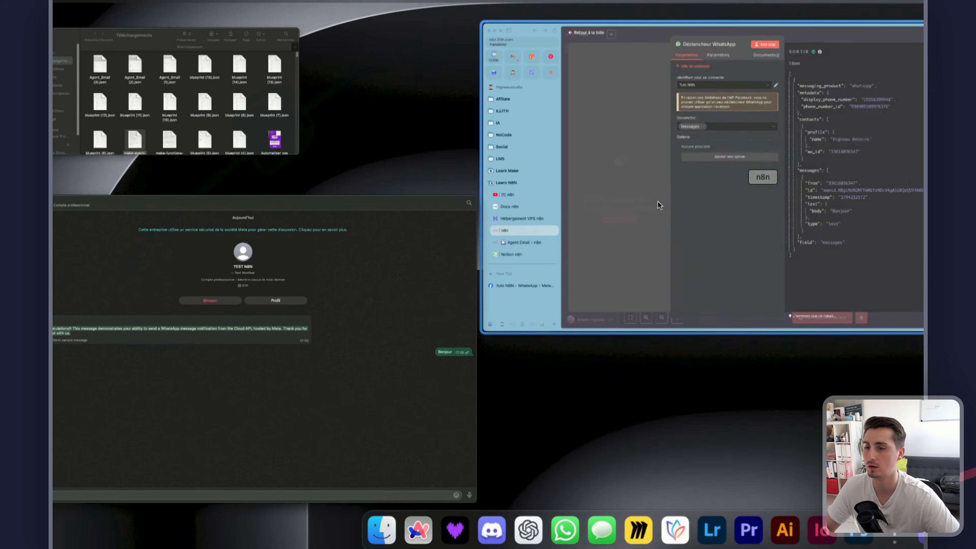
pyautogui.click(658, 201)
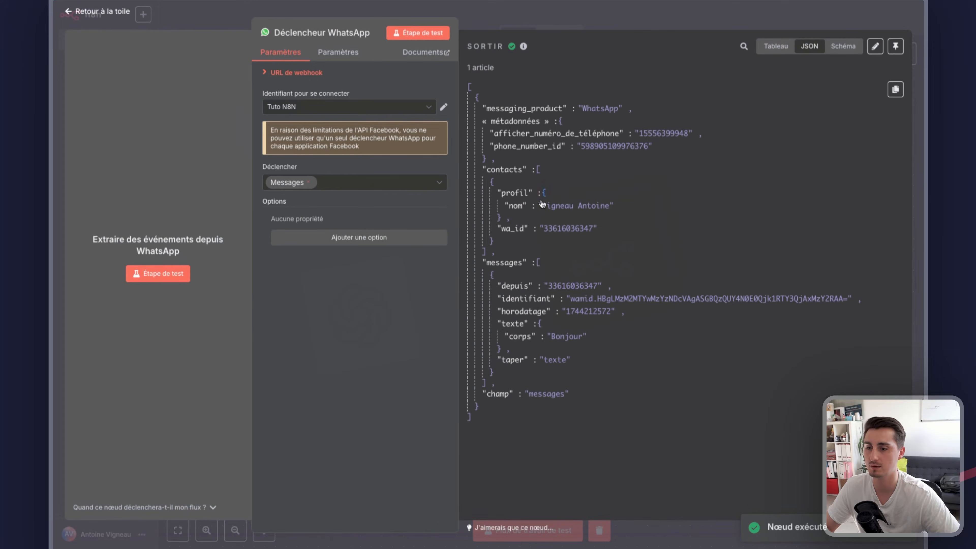
pyautogui.moveTo(551, 337); pyautogui.dragTo(582, 337)
pyautogui.click(546, 360)
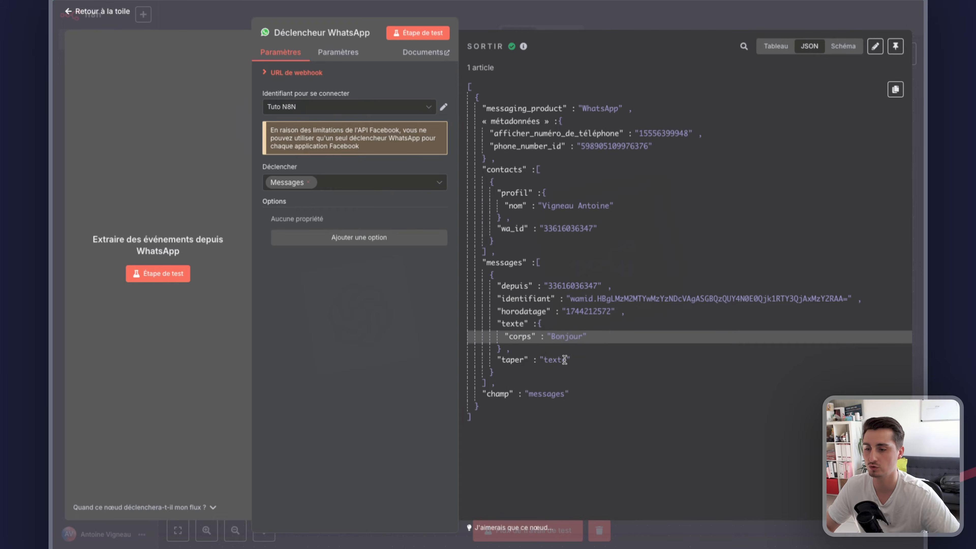
pyautogui.press('Escape')
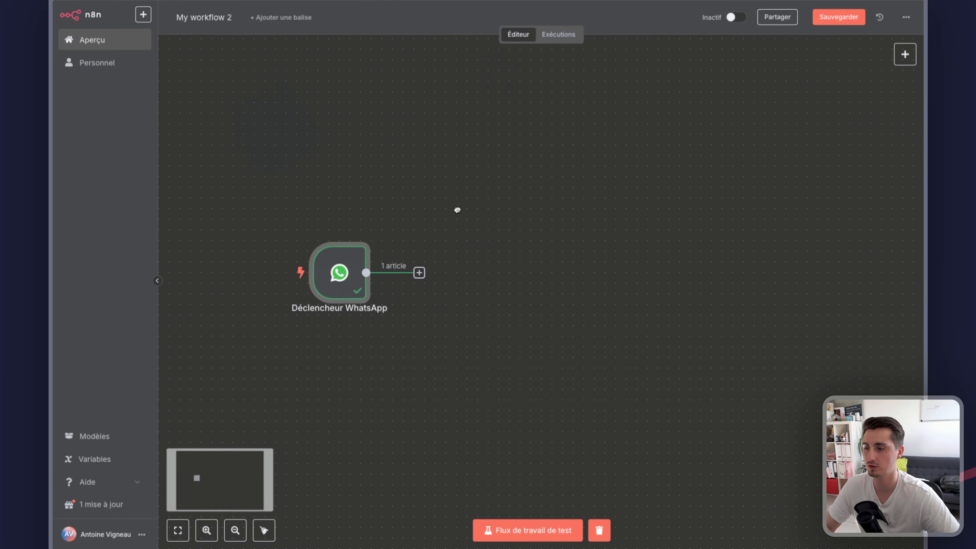
pyautogui.doubleClick(333, 270)
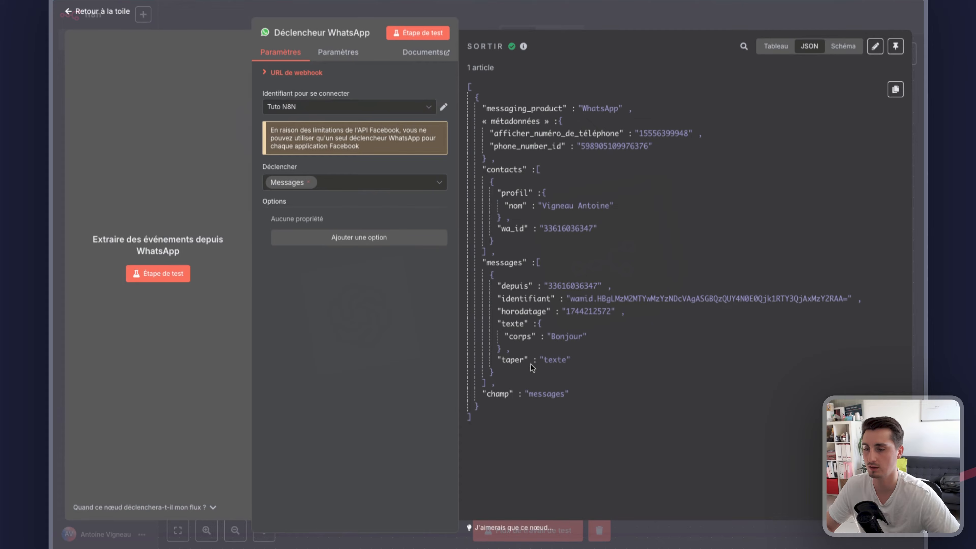
pyautogui.moveTo(543, 360); pyautogui.dragTo(567, 360)
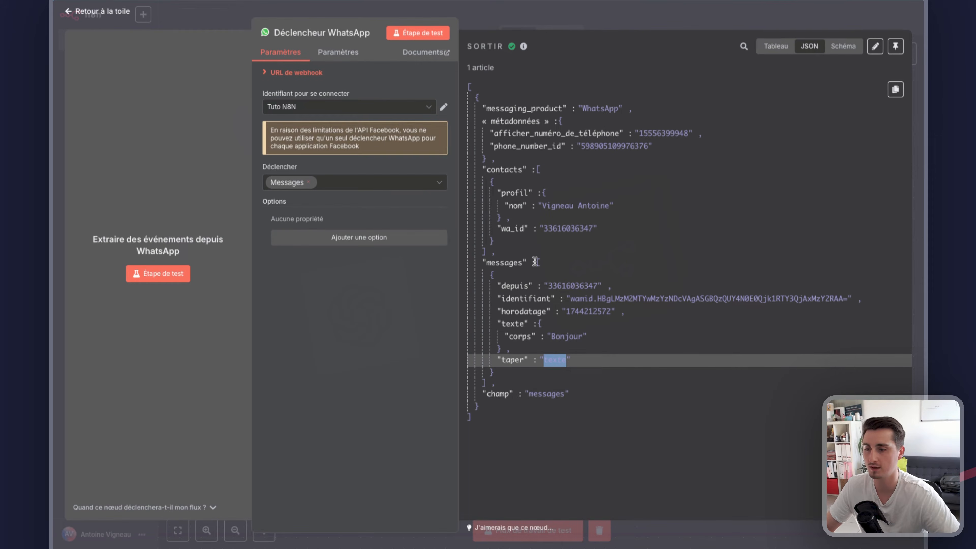
pyautogui.moveTo(536, 263); pyautogui.dragTo(544, 265)
pyautogui.click(512, 14)
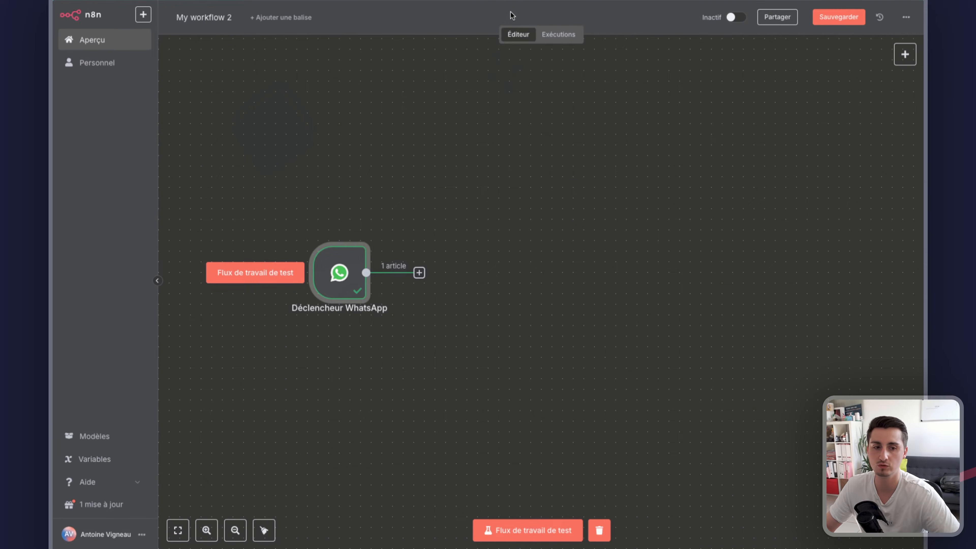
# Add a Split Out (Séparé) node connected after the WhatsApp trigger.
pyautogui.click(419, 273)
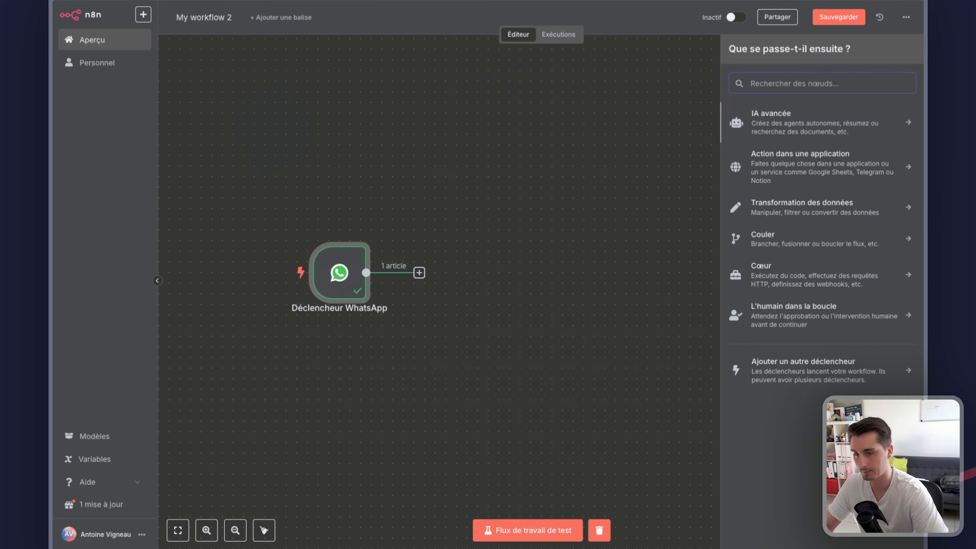
pyautogui.write('spli')
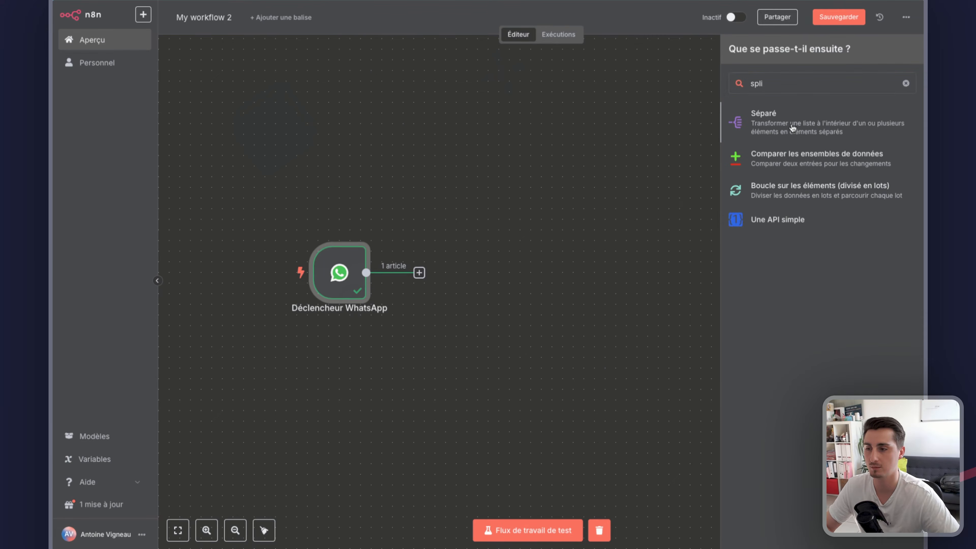
pyautogui.click(792, 129)
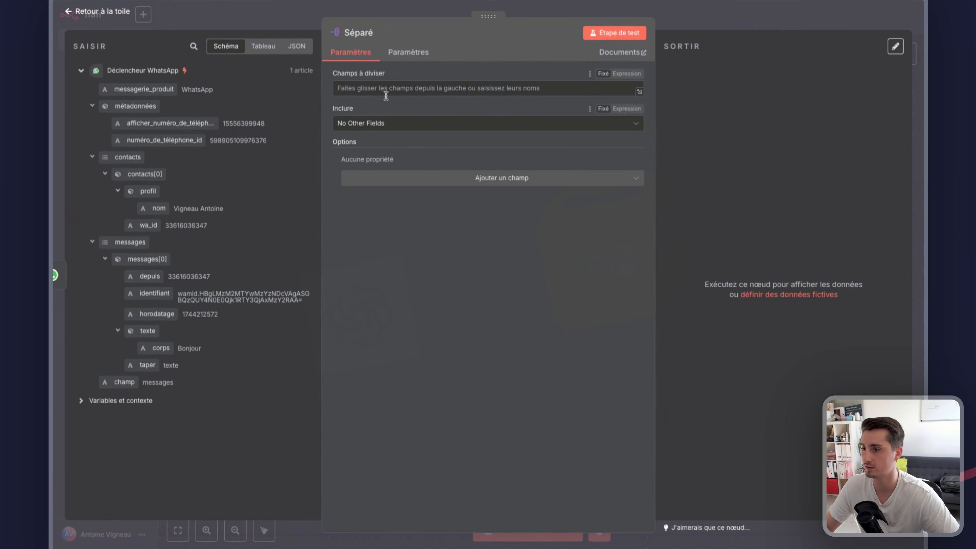
# Map the trigger's messages[0] into the node's fields to split out, try it, and shorten the field name to messages.
pyautogui.click(374, 88)
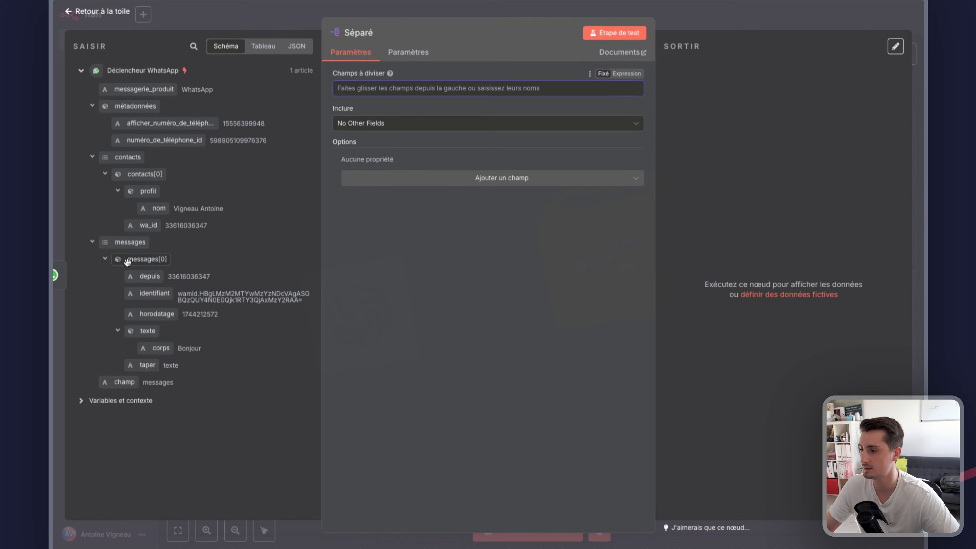
pyautogui.moveTo(142, 258); pyautogui.dragTo(393, 96)
pyautogui.click(416, 252)
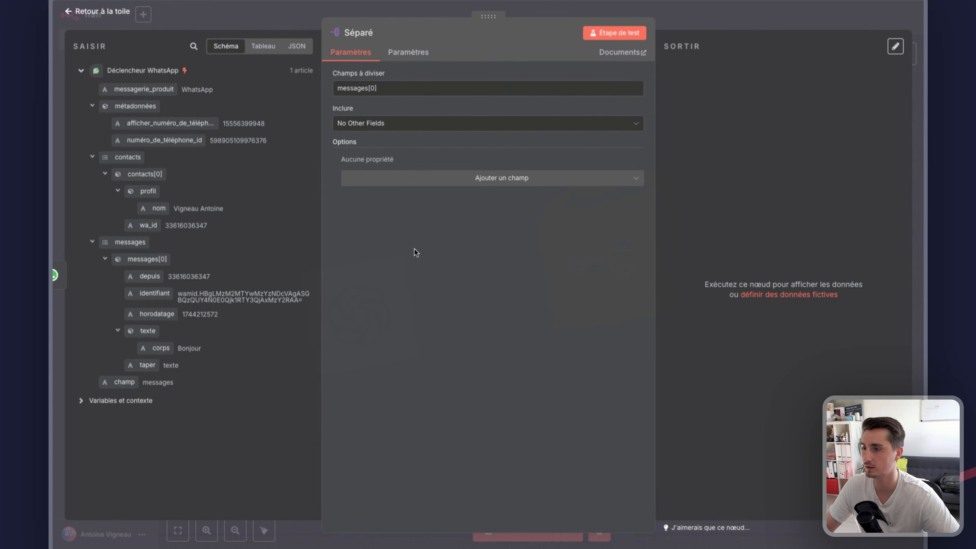
pyautogui.click(388, 88)
pyautogui.press('BackSpace')
pyautogui.press('BackSpace')
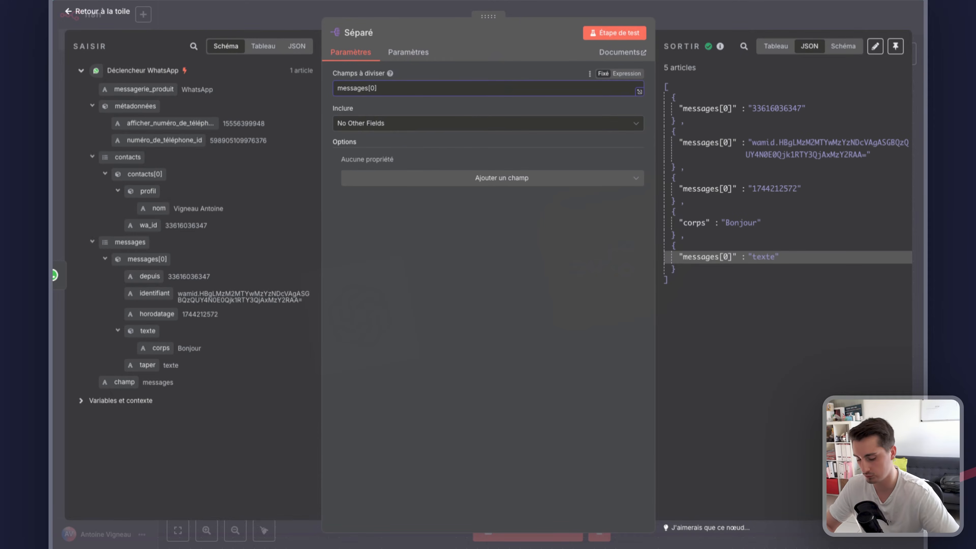
pyautogui.press('BackSpace')
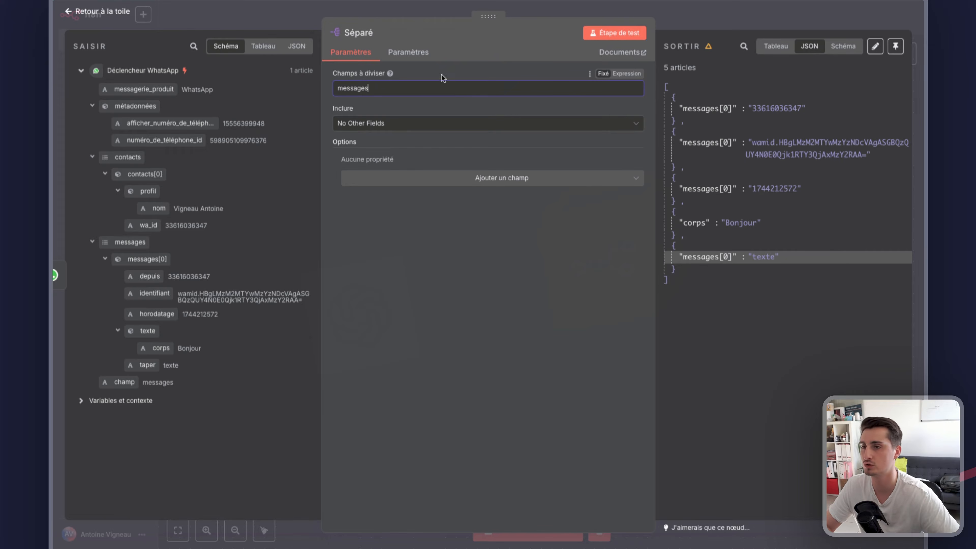
# Test the Split Out node with the messages field and examine the message fields in its output.
pyautogui.click(614, 33)
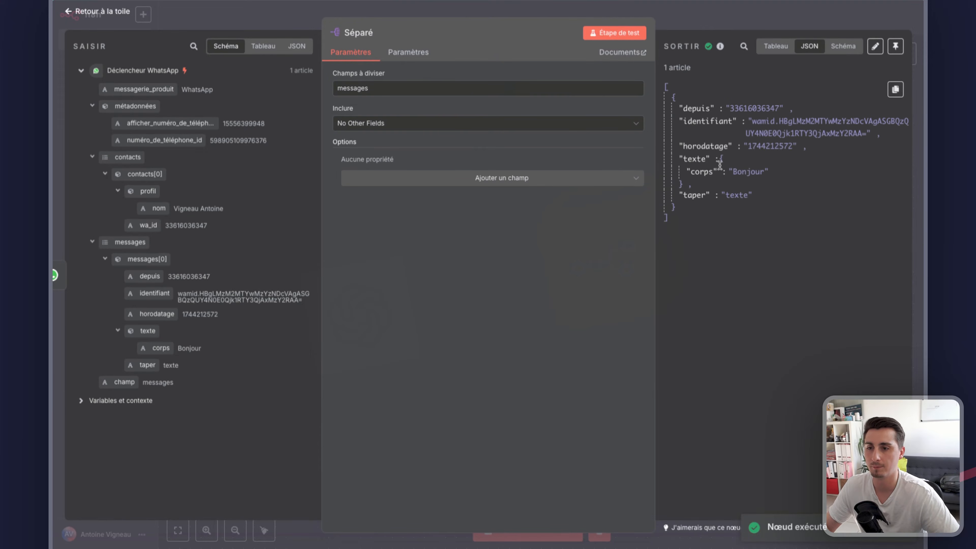
pyautogui.moveTo(679, 108); pyautogui.dragTo(752, 198)
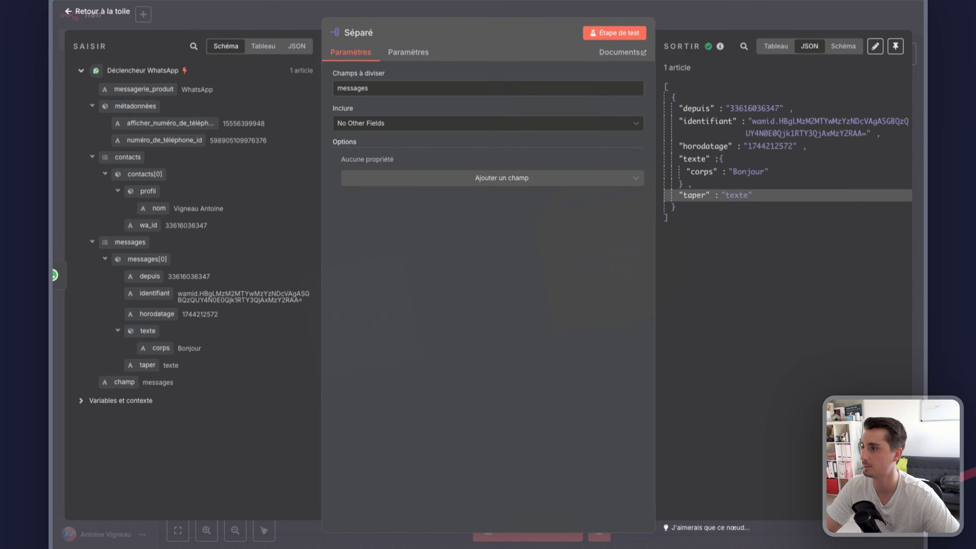
# Restore the translated page to English, check the message type in the Split Out output, and return to the canvas.
pyautogui.hotkey('alt', 'a')
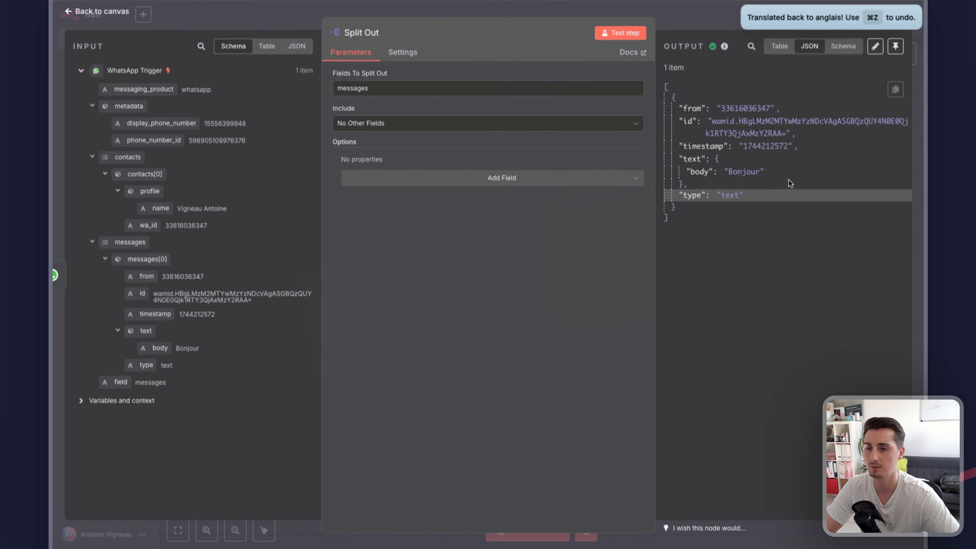
pyautogui.moveTo(684, 195); pyautogui.dragTo(699, 196)
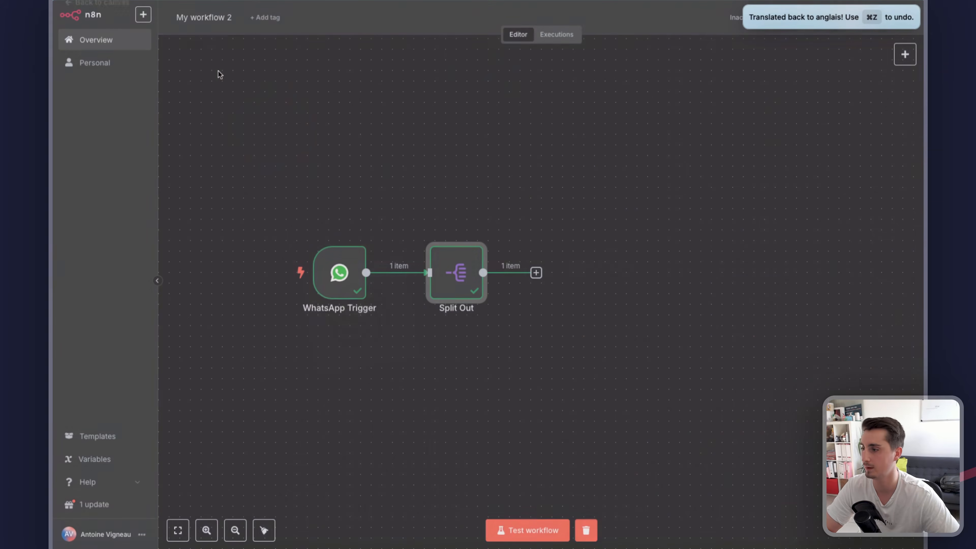
pyautogui.click(245, 22)
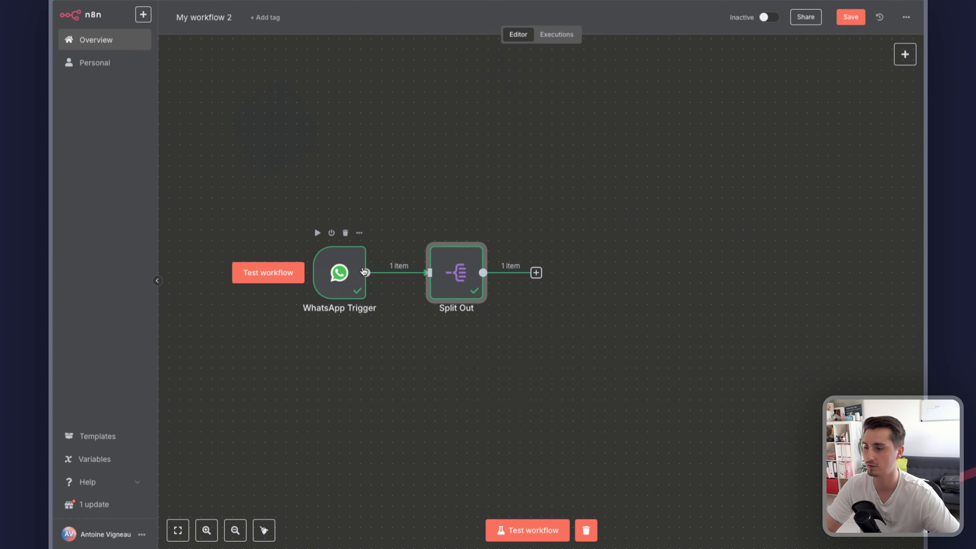
# Run the workflow test with an incoming voice message and check the message type in the Split Out node's output.
pyautogui.click(534, 530)
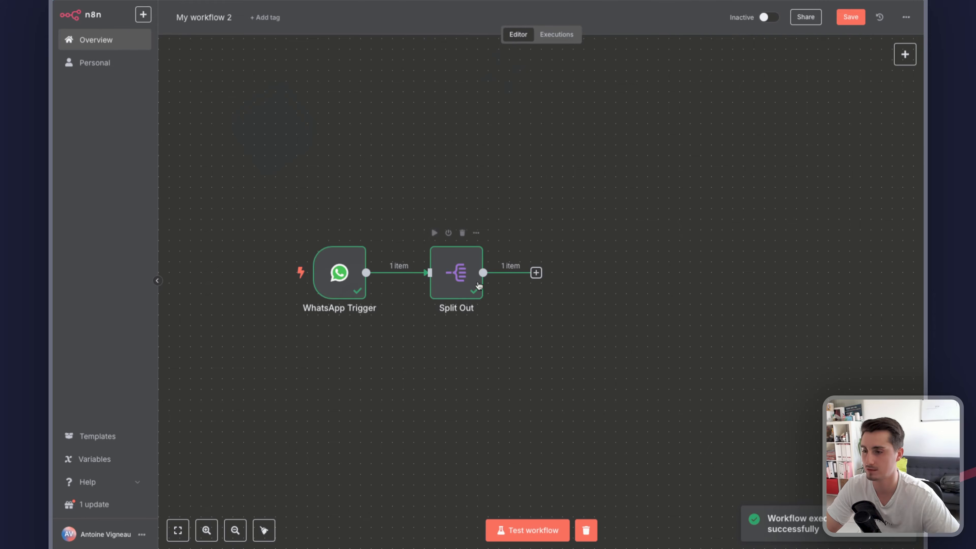
pyautogui.doubleClick(465, 271)
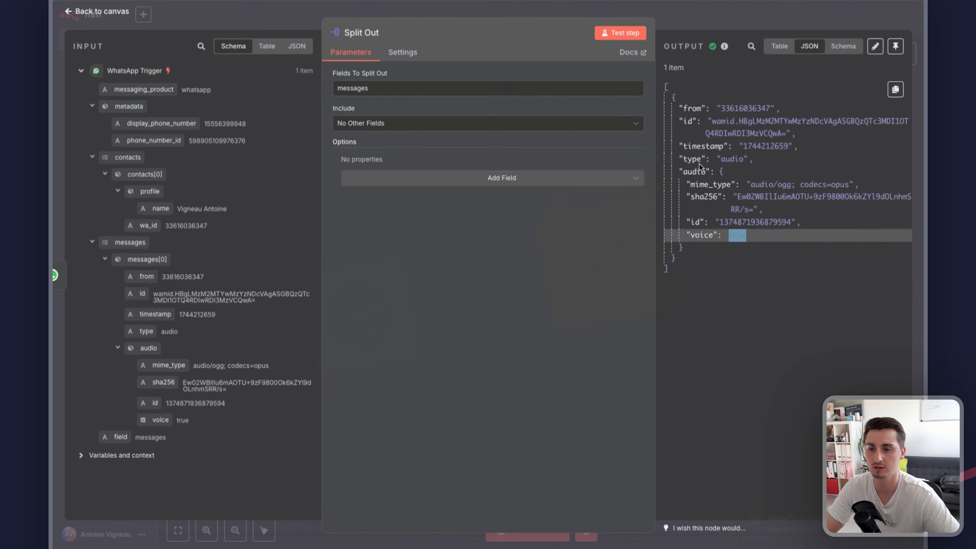
pyautogui.moveTo(722, 159); pyautogui.dragTo(743, 160)
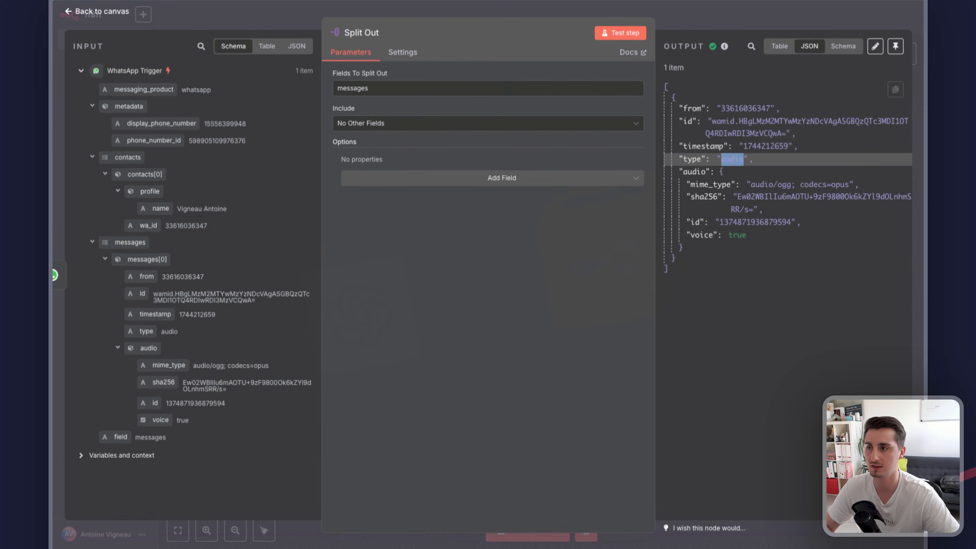
pyautogui.click(295, 14)
# Add a Switch node connected after the Split Out node.
pyautogui.moveTo(597, 207); pyautogui.dragTo(536, 194)
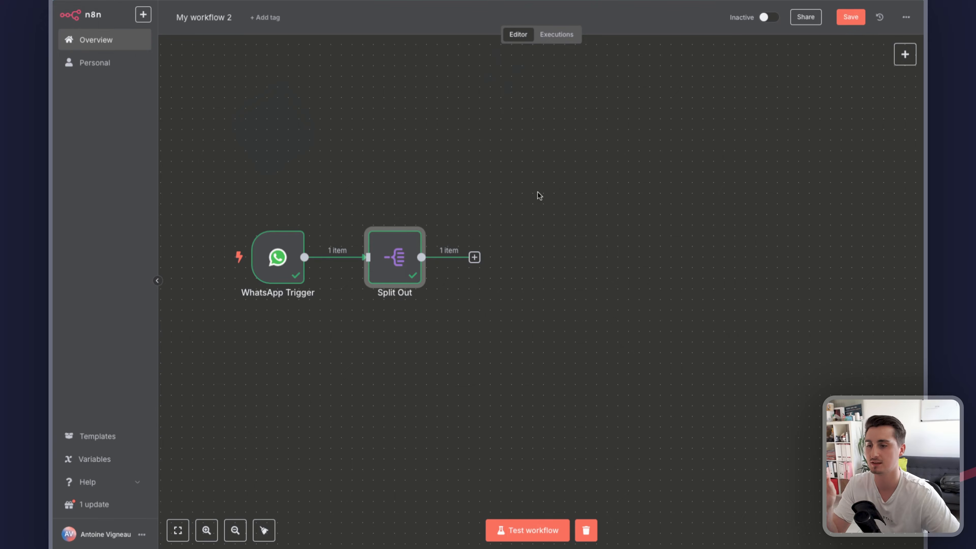
pyautogui.click(474, 257)
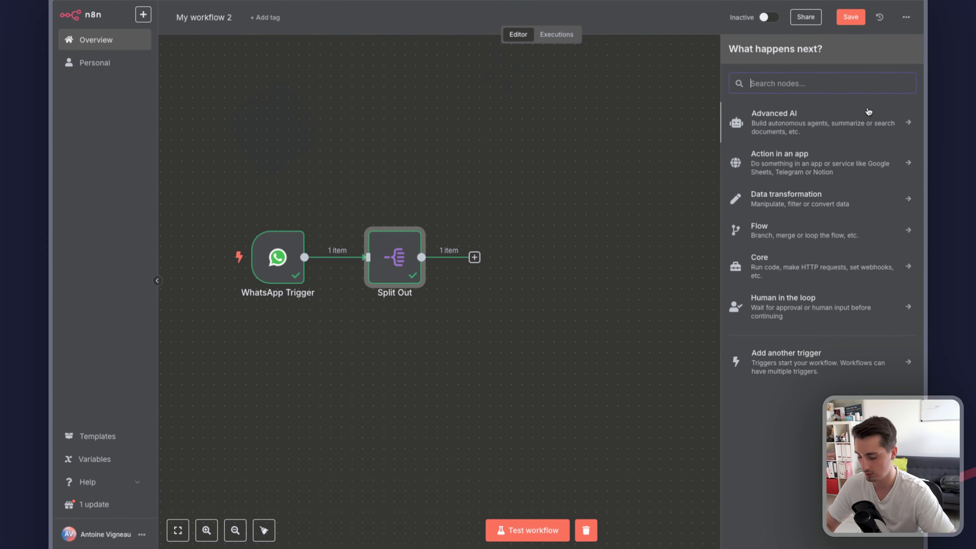
pyautogui.write('swi')
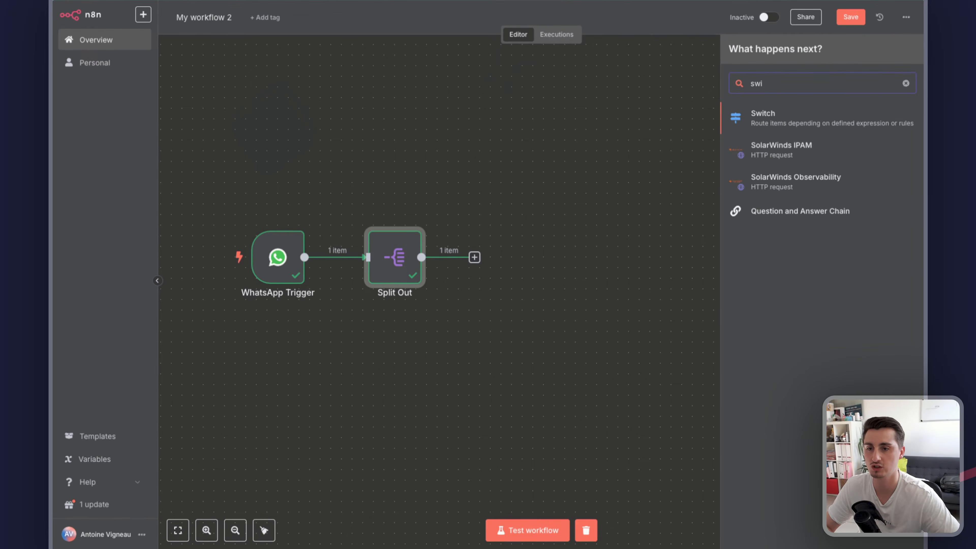
pyautogui.press('Return')
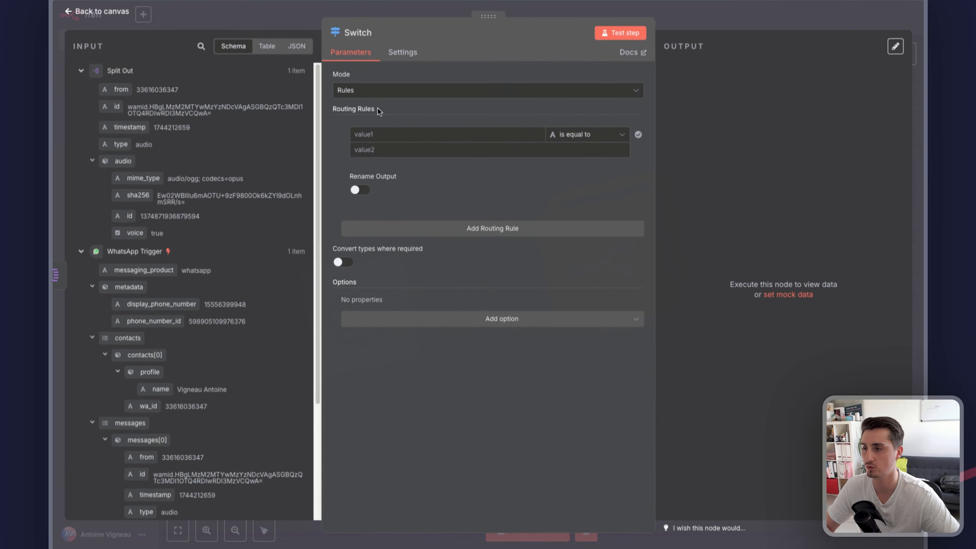
# Define the Switch node's first routing rule so that Split Out's type field is equal to audio.
pyautogui.click(376, 135)
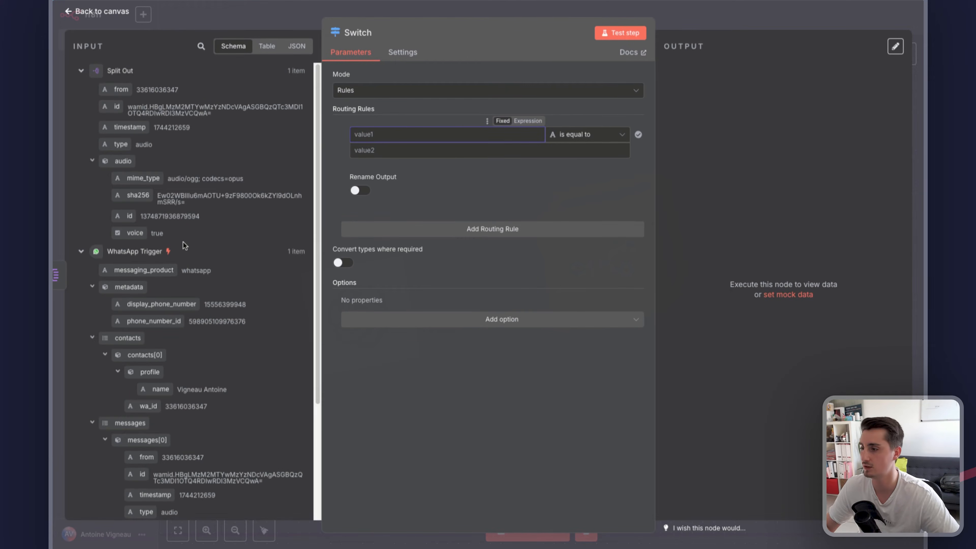
pyautogui.click(601, 135)
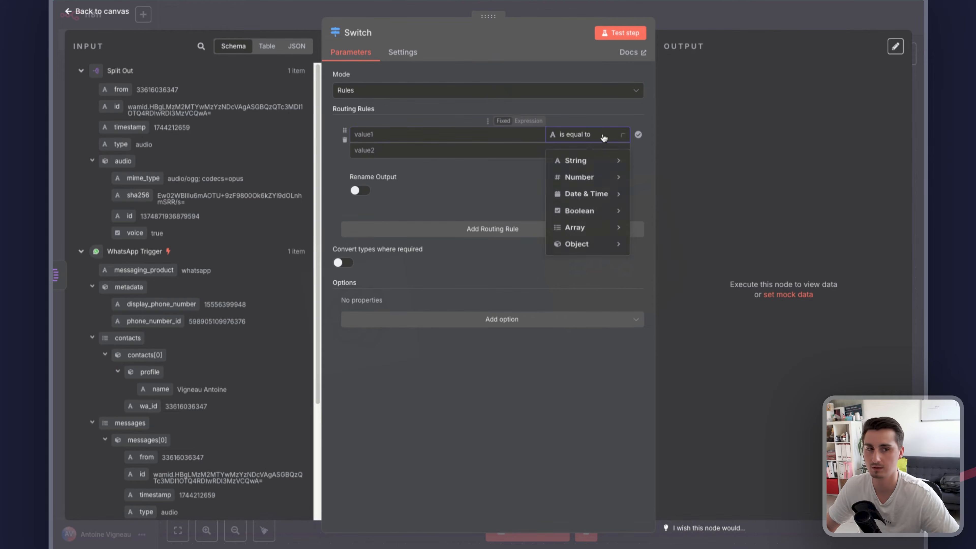
pyautogui.click(410, 151)
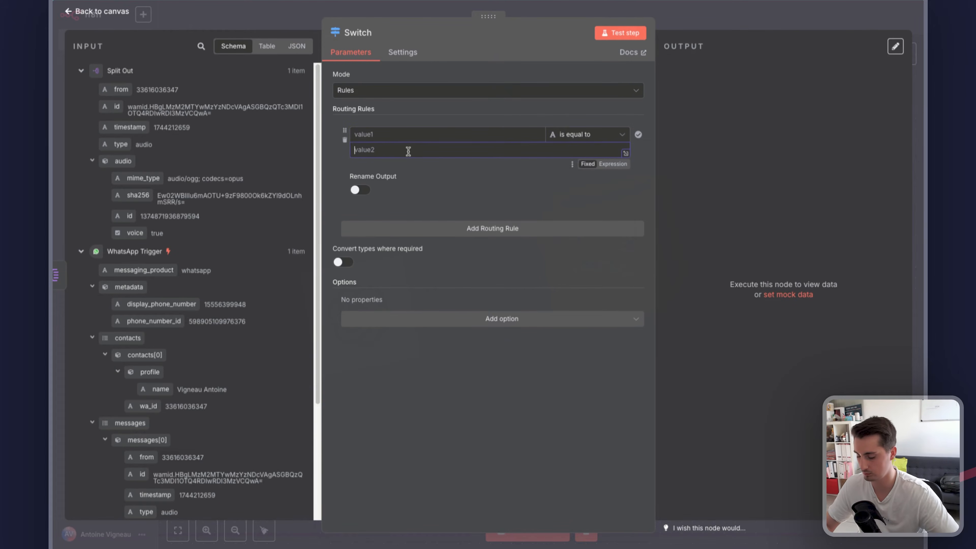
pyautogui.write('audio')
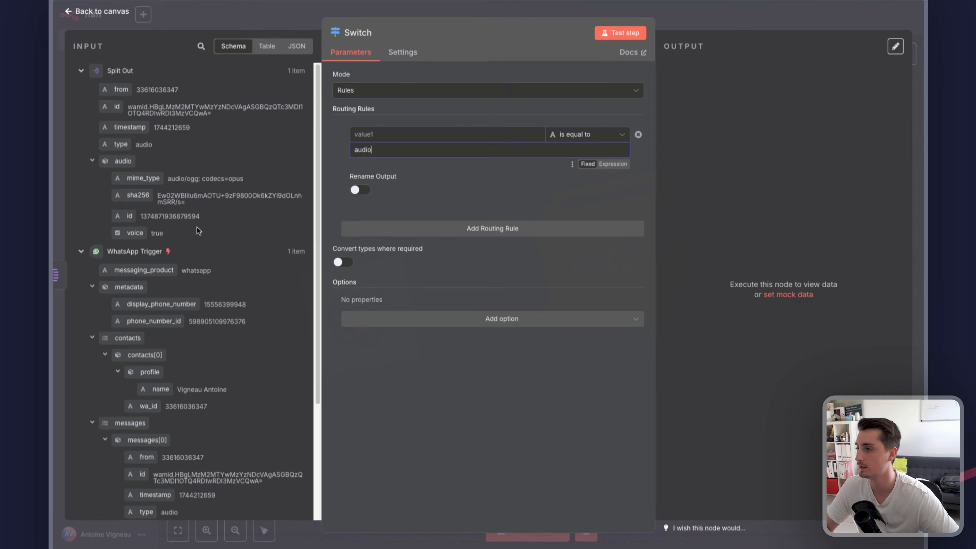
pyautogui.moveTo(116, 148); pyautogui.dragTo(388, 135)
pyautogui.click(577, 199)
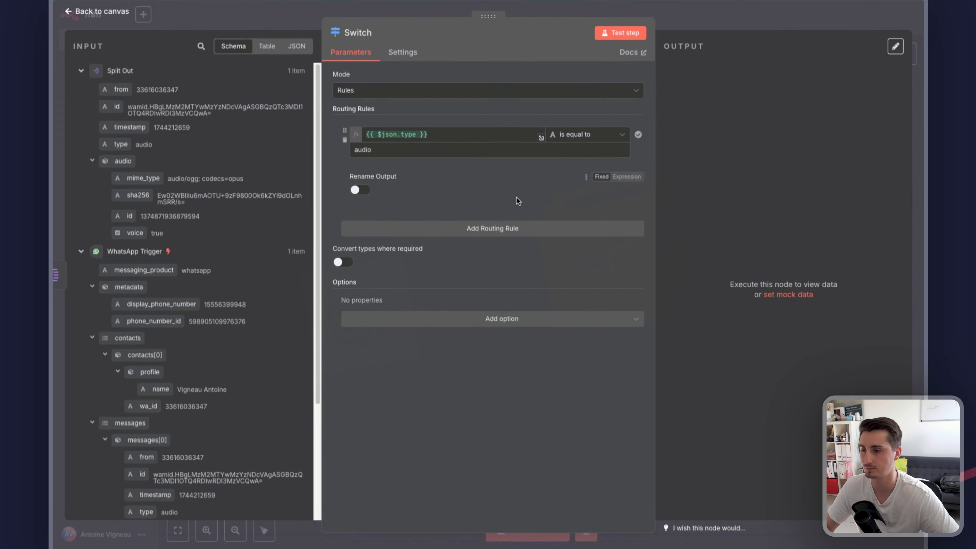
# Enable output renaming for the audio rule and name the output Audio Message.
pyautogui.click(355, 191)
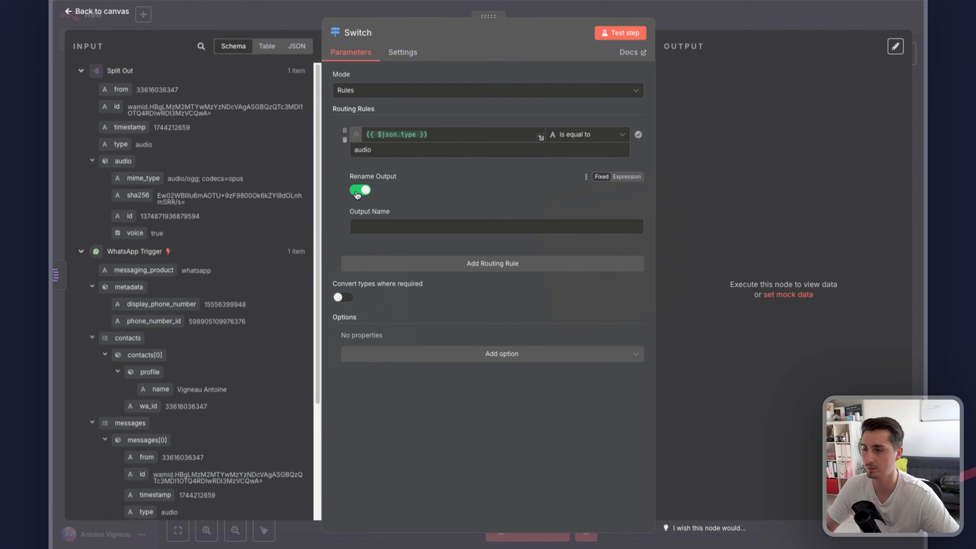
pyautogui.click(373, 225)
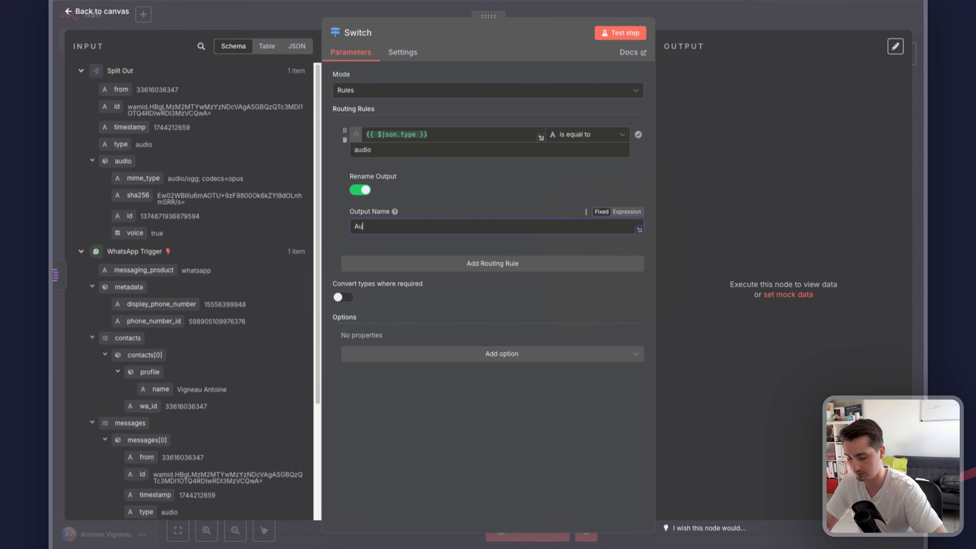
pyautogui.write('Audio Message')
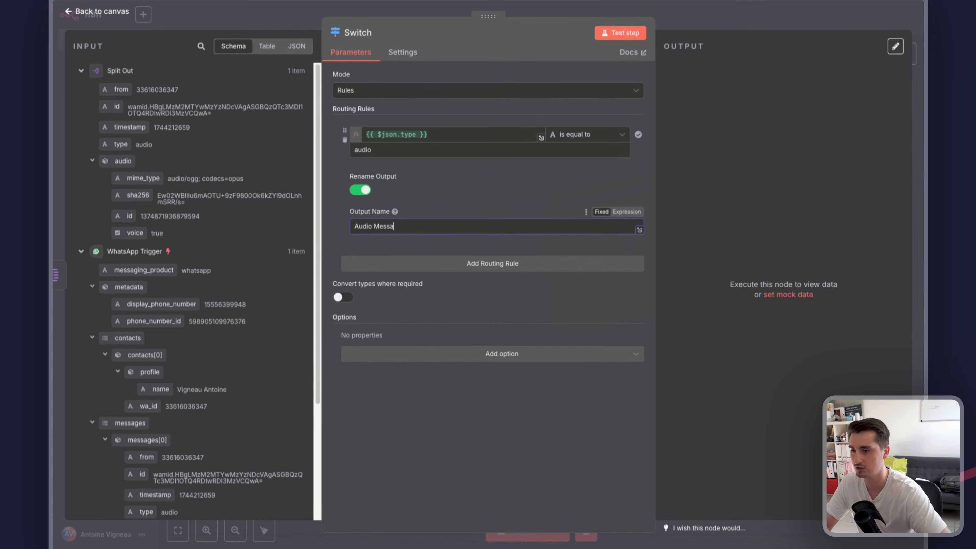
# Add the Fallback Output option to the Switch node and set it to Extra Output.
pyautogui.click(496, 353)
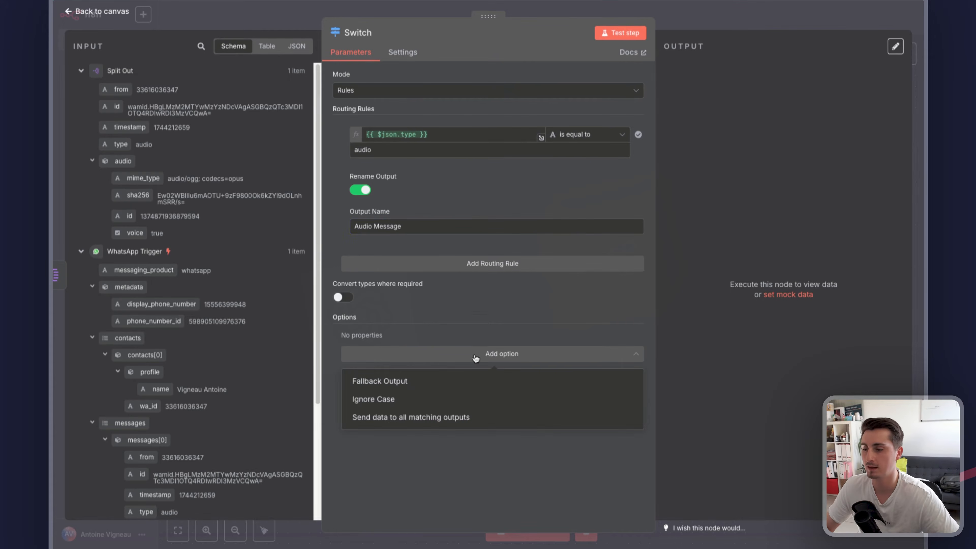
pyautogui.click(393, 382)
pyautogui.click(400, 351)
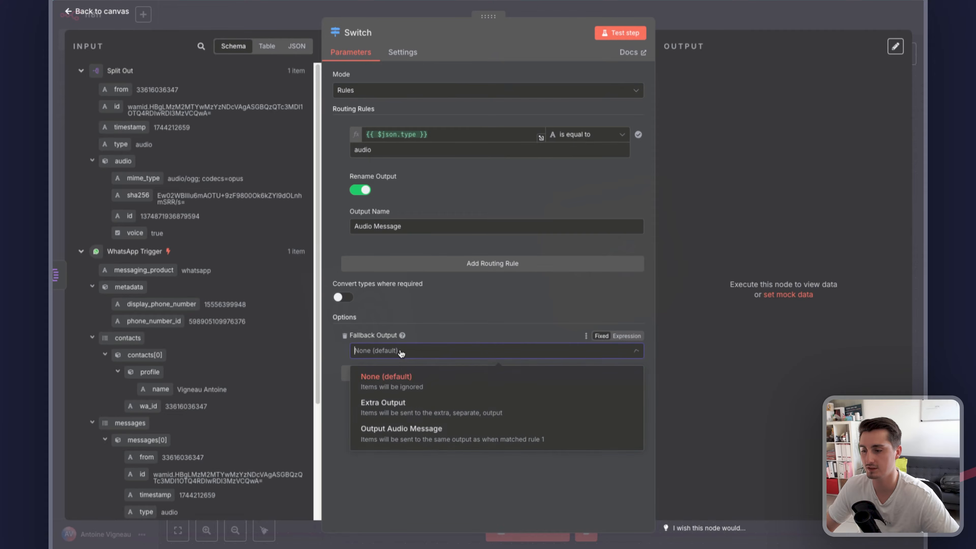
pyautogui.click(411, 405)
# Add the Rename Fallback Output option and name the fallback output Text Message.
pyautogui.click(432, 376)
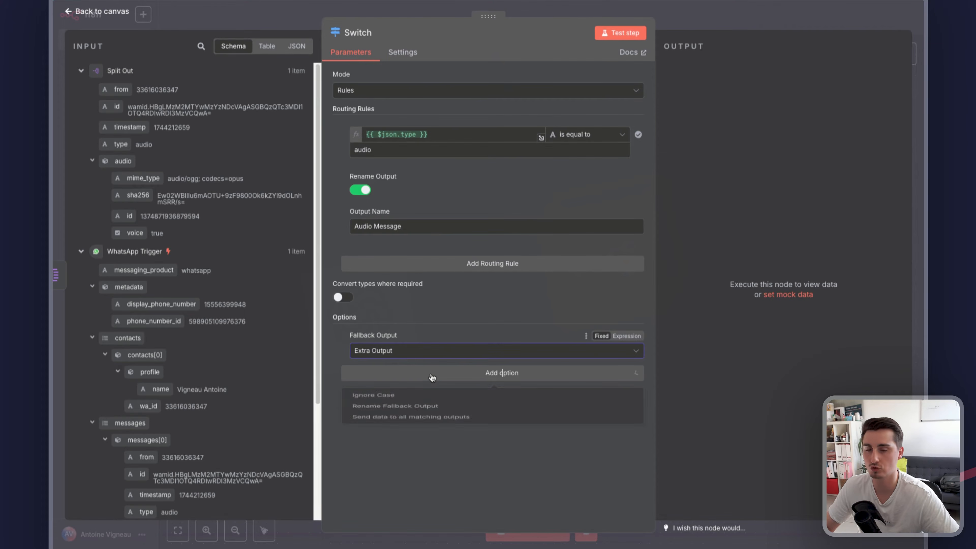
pyautogui.click(517, 374)
pyautogui.click(517, 374)
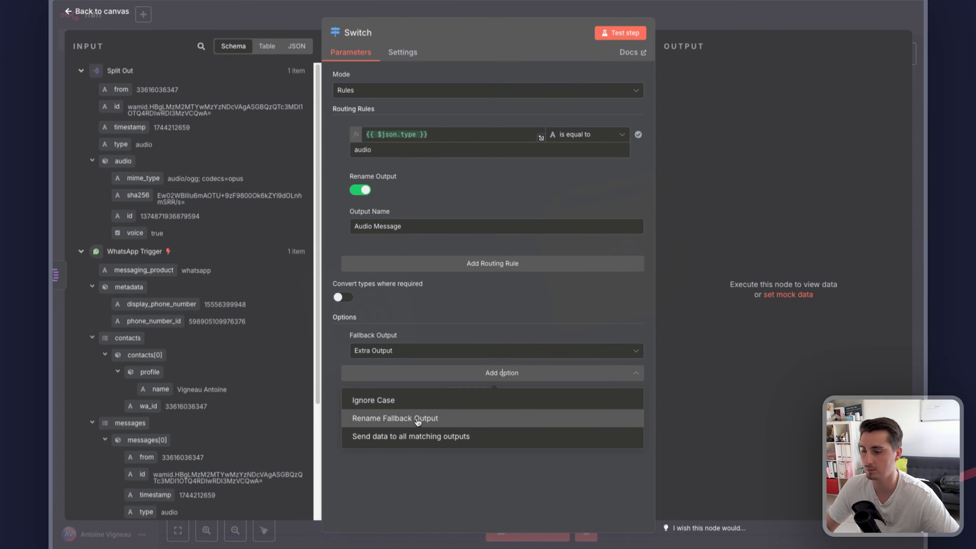
pyautogui.click(431, 427)
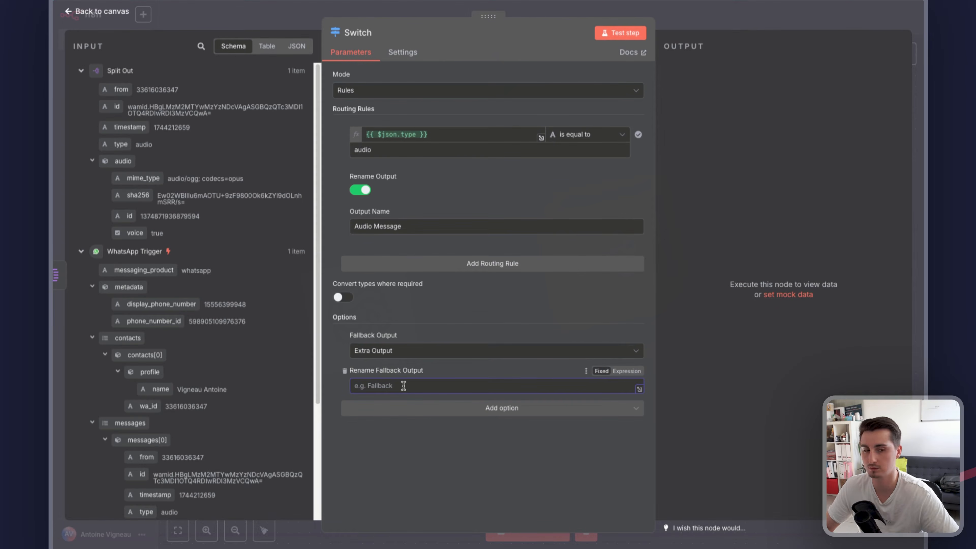
pyautogui.write('Te')
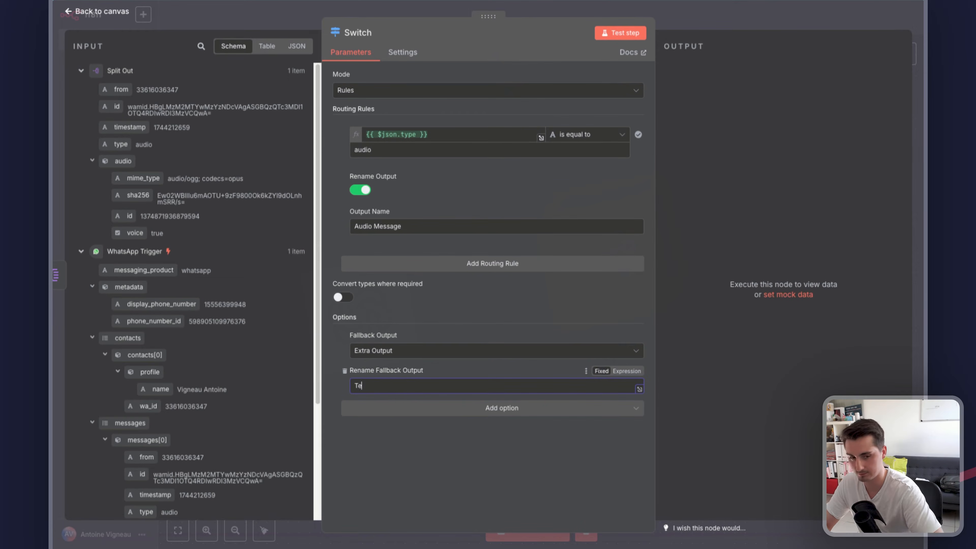
pyautogui.write('xt Message')
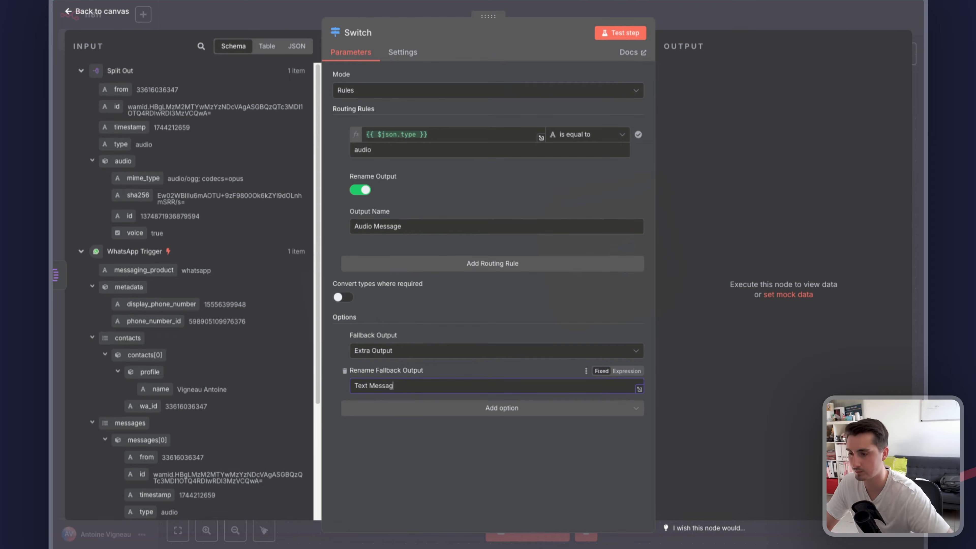
pyautogui.click(447, 463)
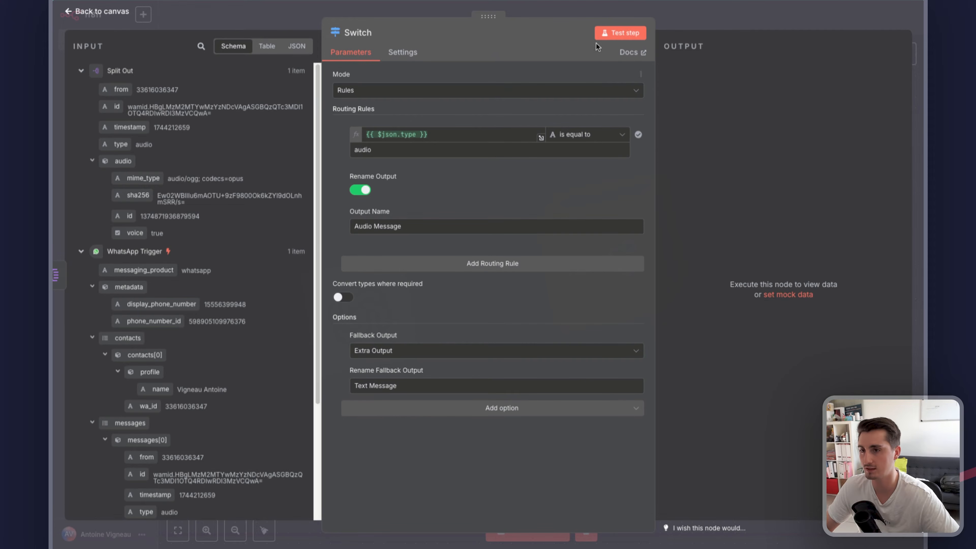
# Test the Switch node, check the message type in its Audio Message output, and return to the canvas.
pyautogui.click(618, 34)
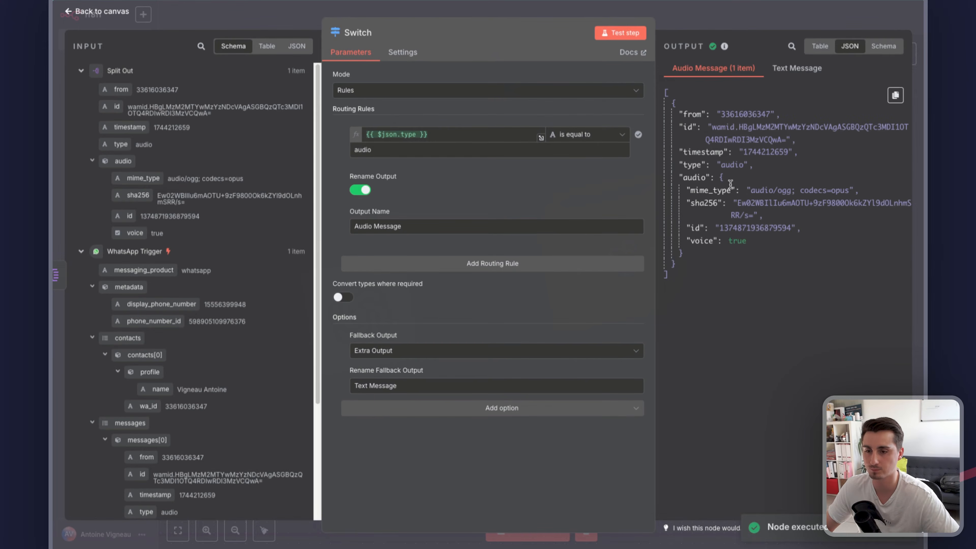
pyautogui.moveTo(721, 166); pyautogui.dragTo(744, 166)
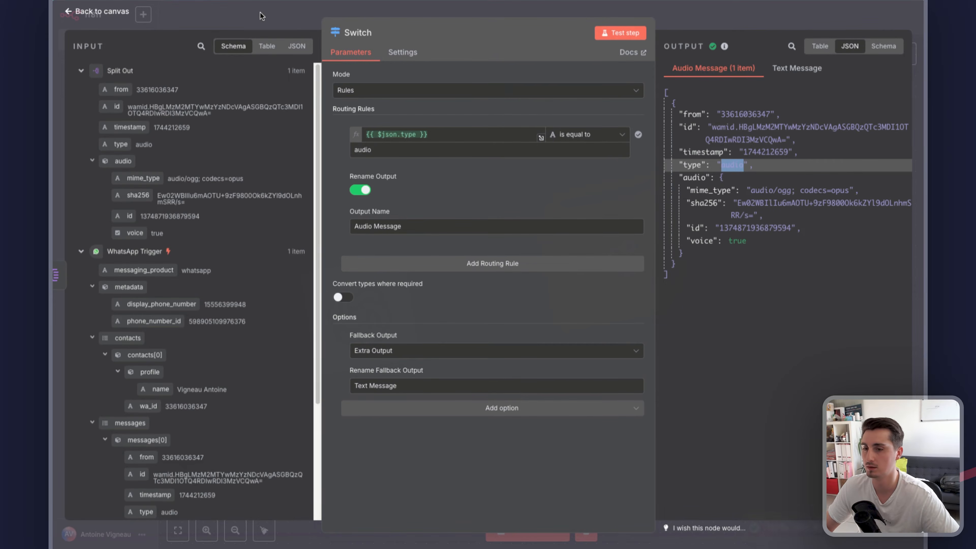
pyautogui.click(268, 17)
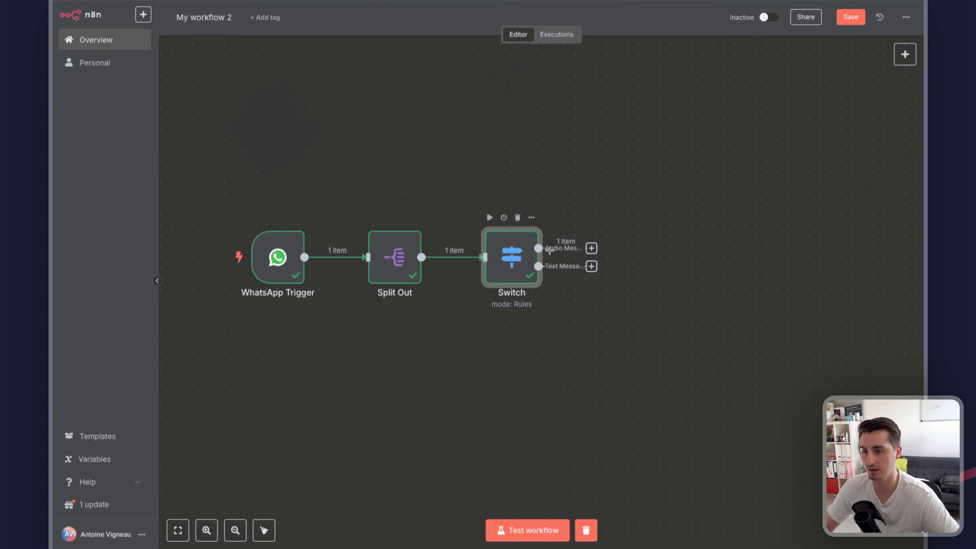
pyautogui.moveTo(591, 248); pyautogui.dragTo(641, 200)
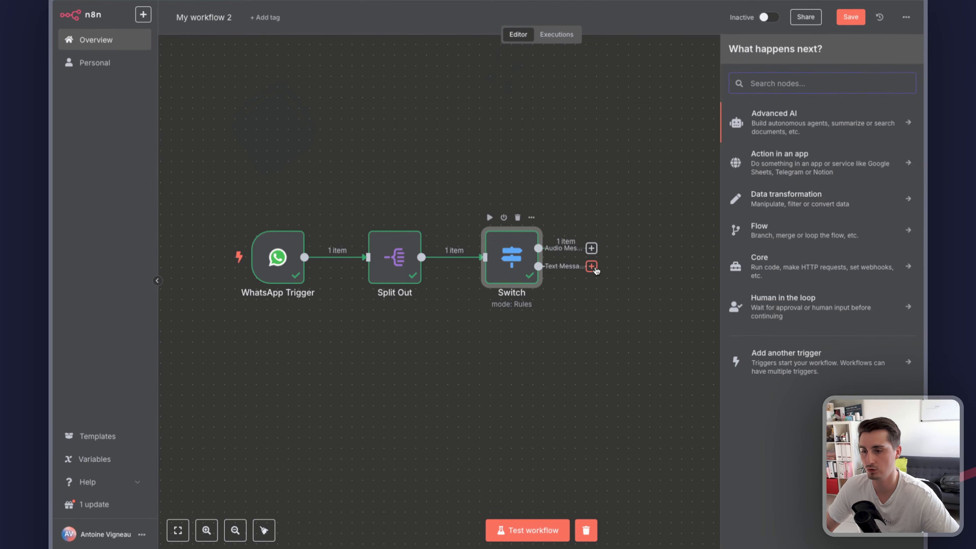
pyautogui.moveTo(595, 270); pyautogui.dragTo(620, 342)
pyautogui.click(476, 379)
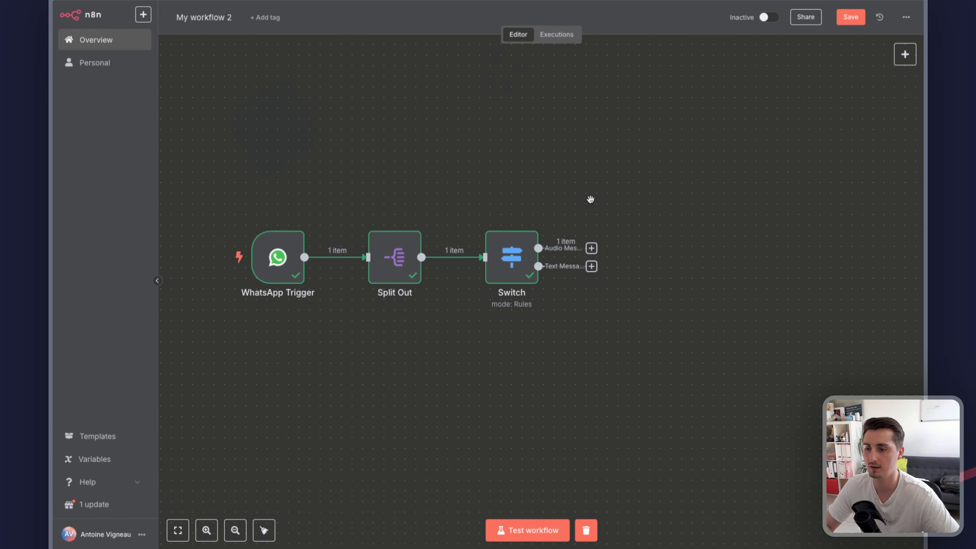
# Add a WhatsApp Business Cloud node to the Switch's Audio Message output, using the Media resource and Download operation.
pyautogui.moveTo(591, 200); pyautogui.dragTo(509, 192)
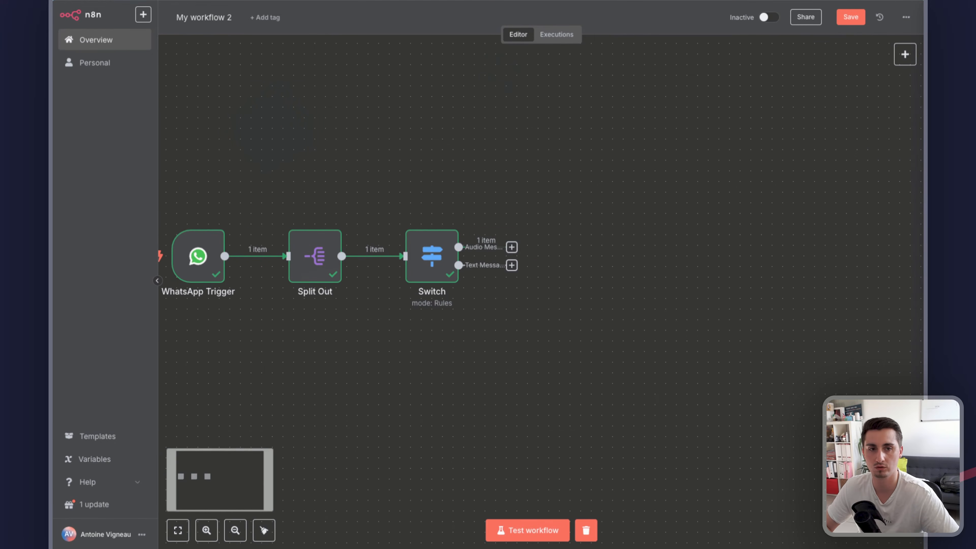
pyautogui.click(512, 247)
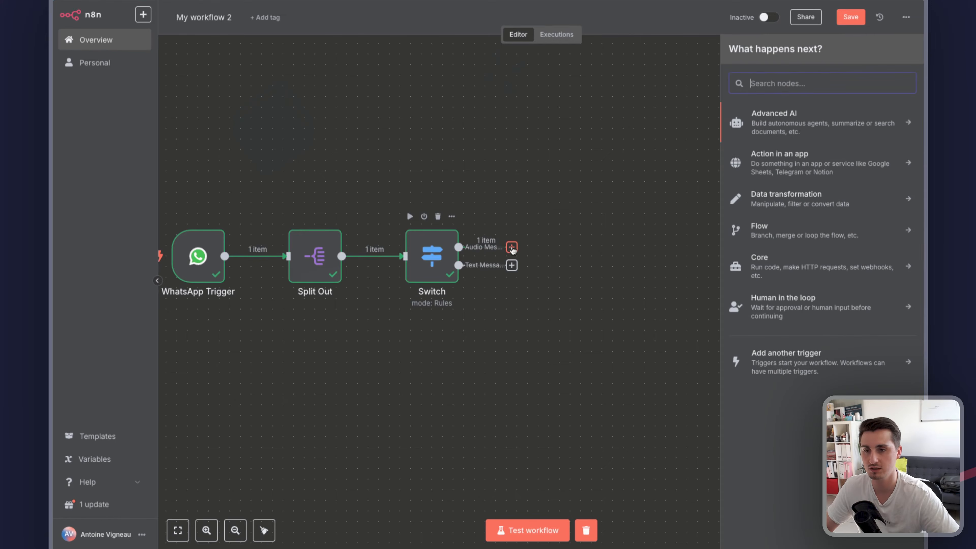
pyautogui.write('what')
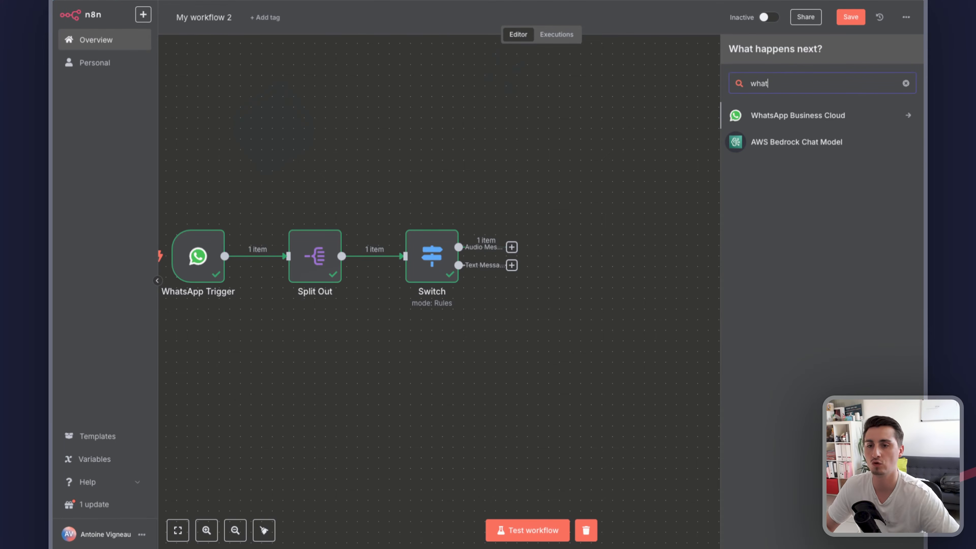
pyautogui.click(802, 123)
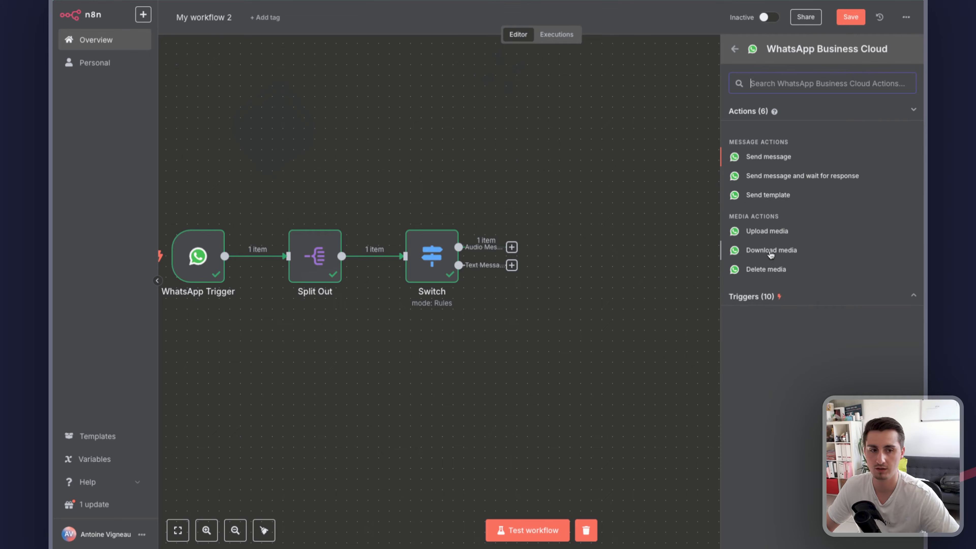
pyautogui.click(770, 231)
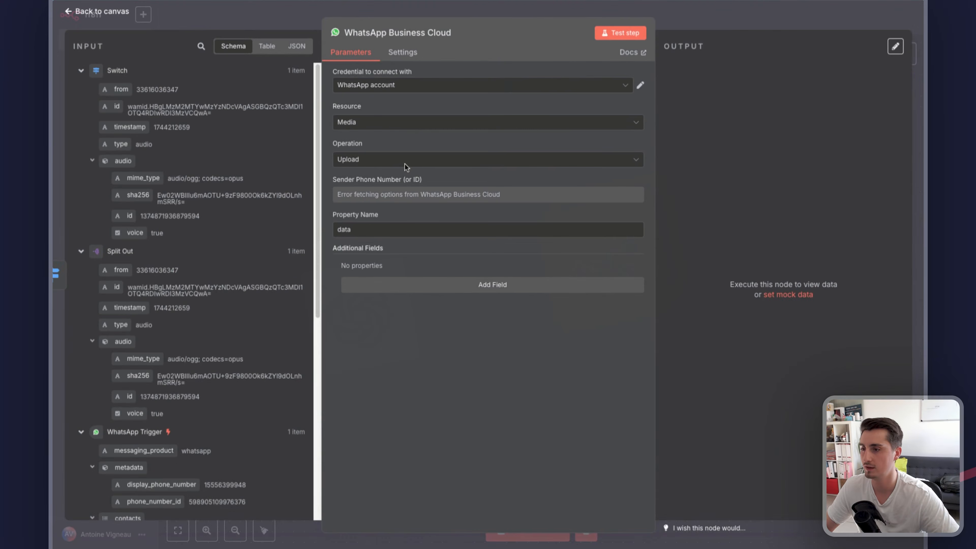
pyautogui.click(384, 161)
pyautogui.click(373, 204)
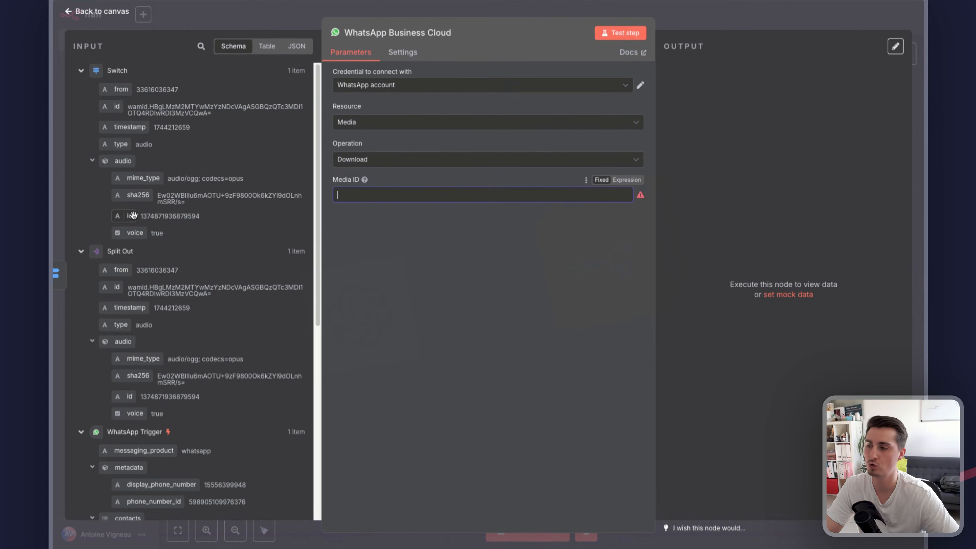
# Map the Media ID to the Switch's audio id as {{ $json.audio.id }} and test the node.
pyautogui.click(94, 162)
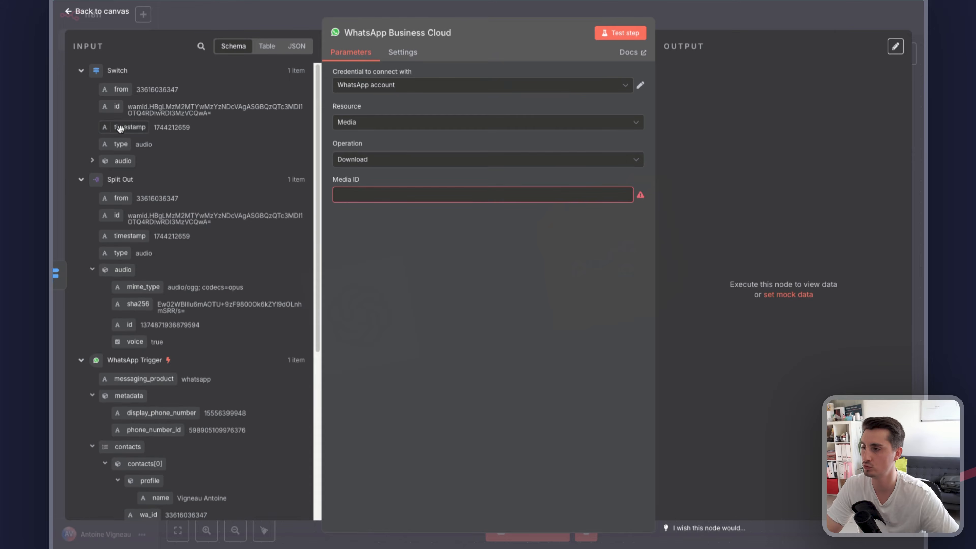
pyautogui.click(94, 161)
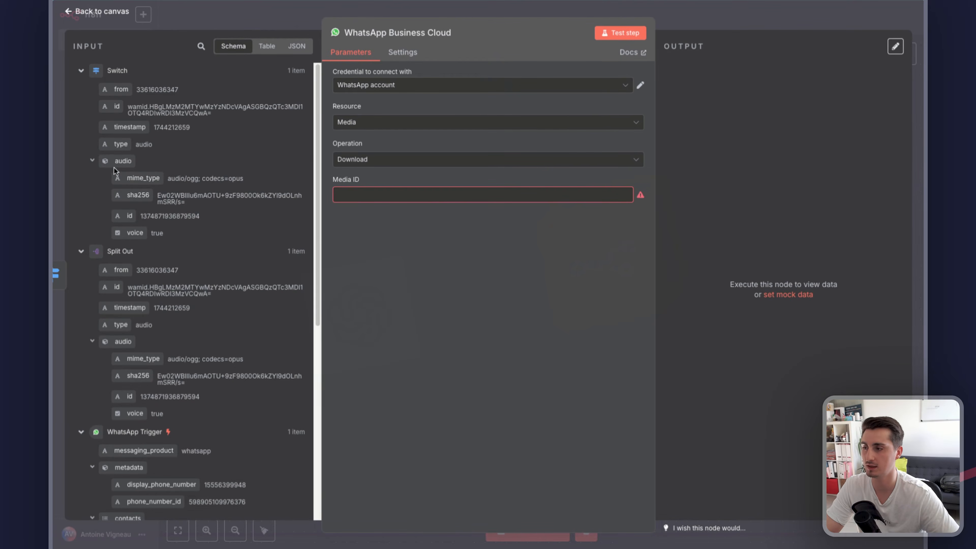
pyautogui.moveTo(130, 215); pyautogui.dragTo(351, 195)
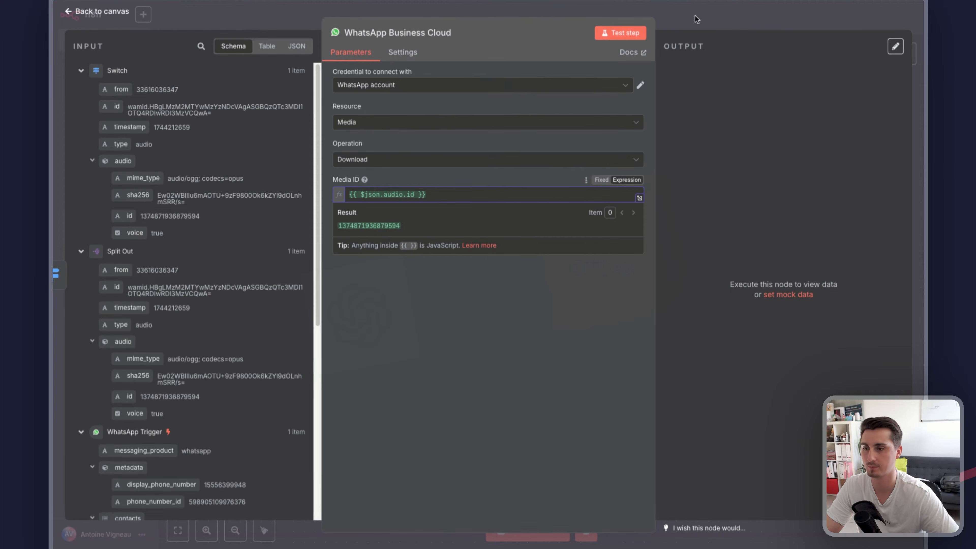
pyautogui.click(621, 33)
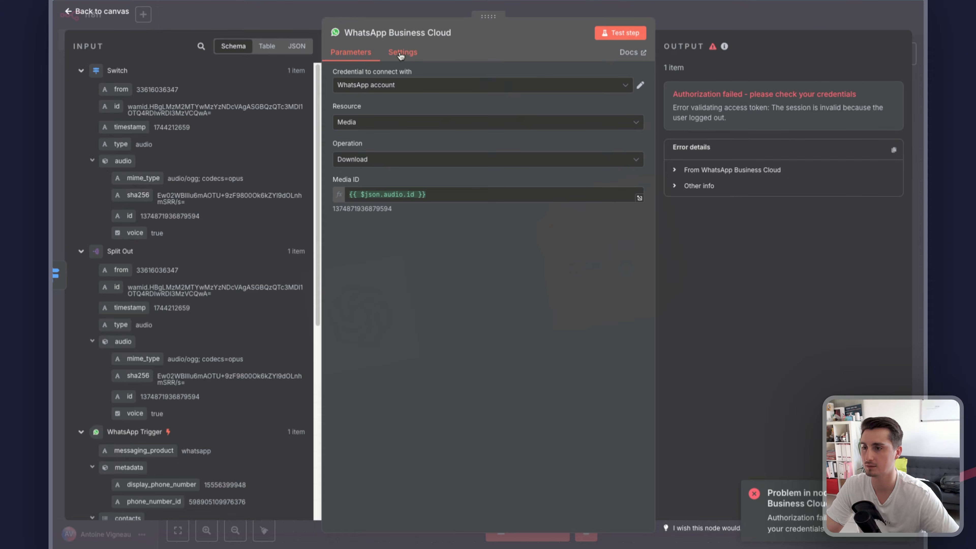
# Open the WhatsApp account credential for editing and copy the access token from the Meta app's WhatsApp API configuration page.
pyautogui.click(639, 85)
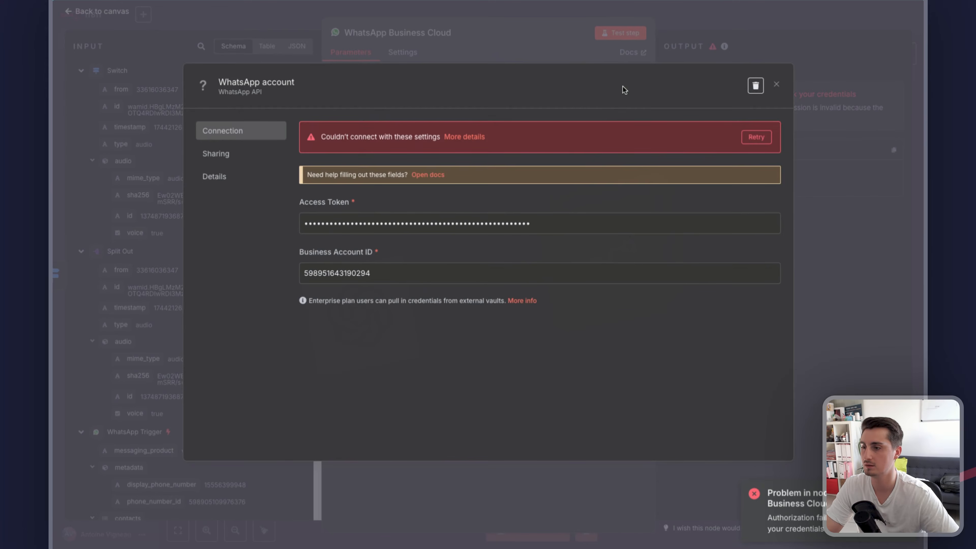
pyautogui.doubleClick(403, 222)
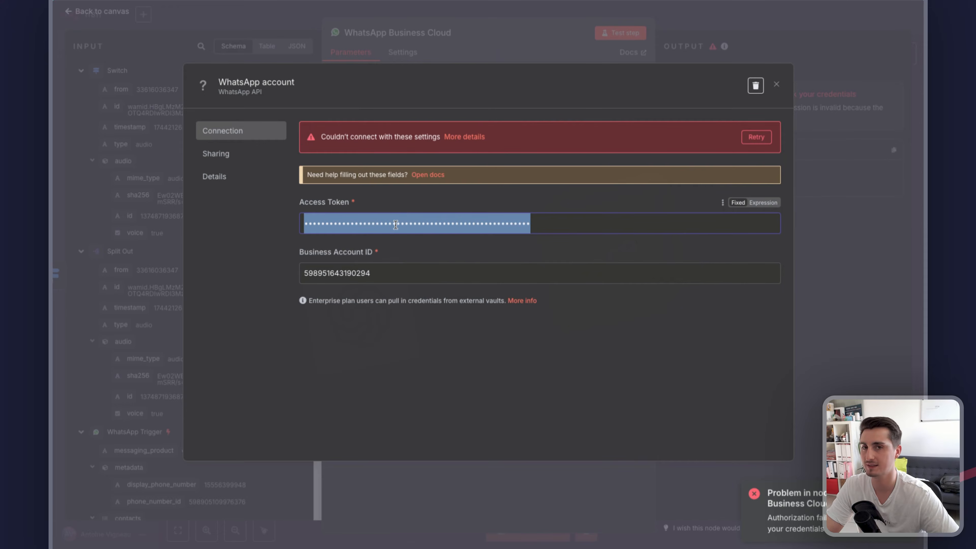
pyautogui.hotkey('alt', 'Tab')
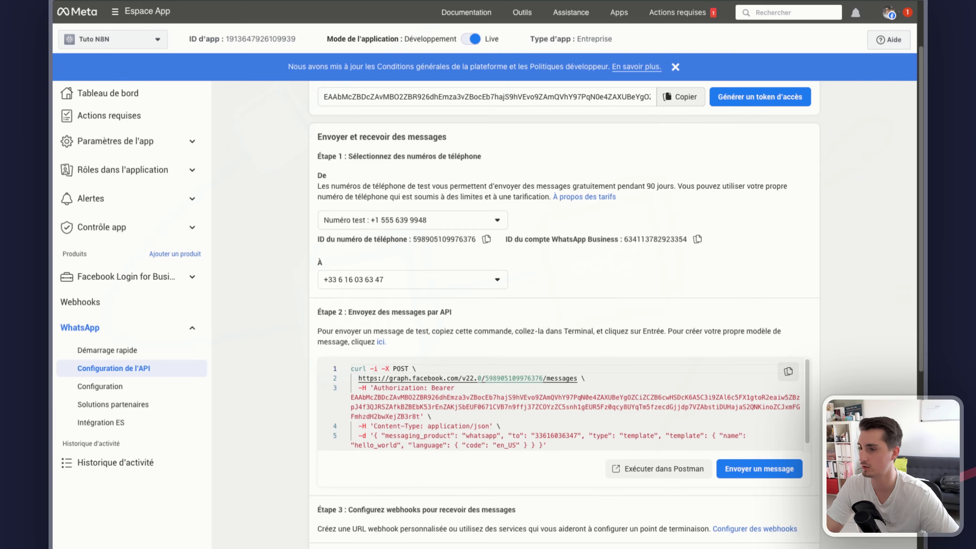
pyautogui.scroll(3, 680, 178)
pyautogui.click(679, 173)
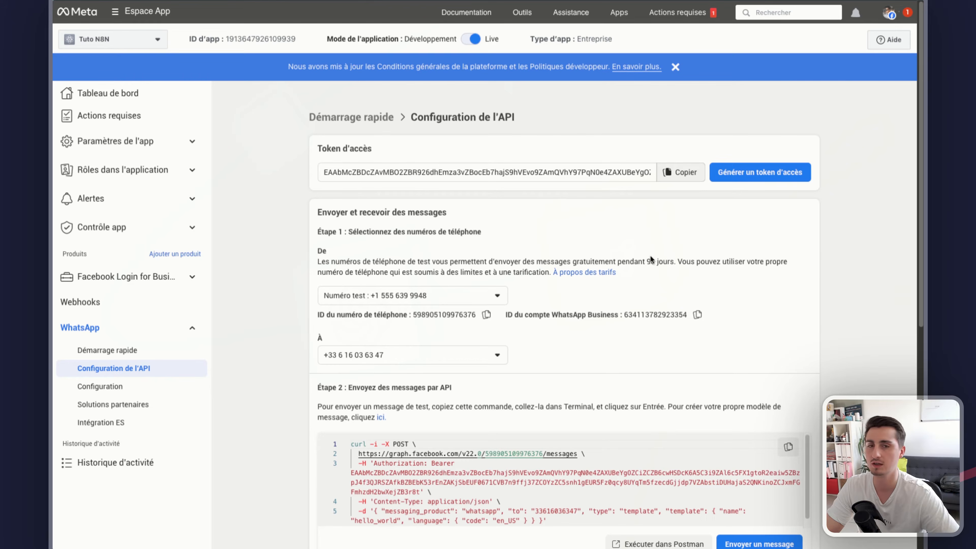
pyautogui.scroll(-10, 665, 247)
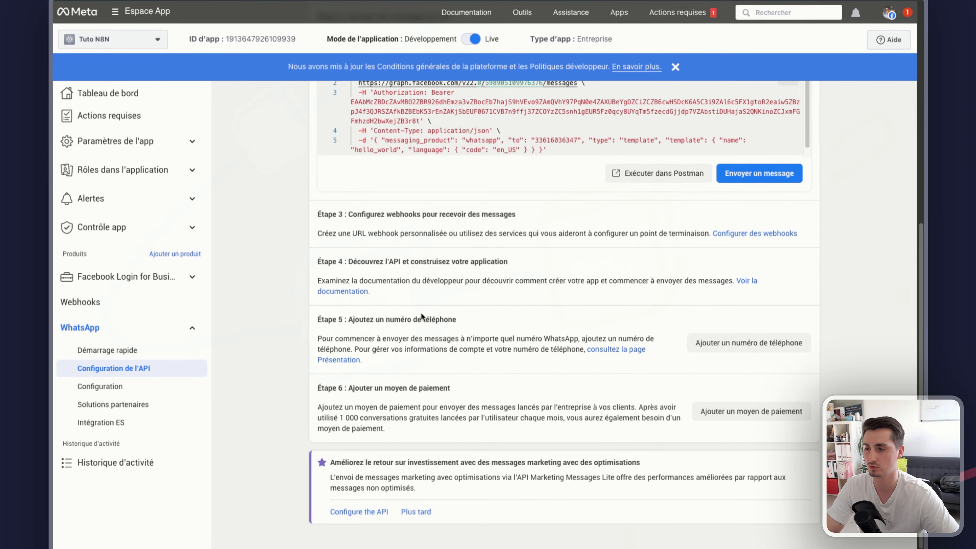
pyautogui.scroll(2, 421, 313)
pyautogui.scroll(-2, 533, 320)
pyautogui.scroll(6, 573, 325)
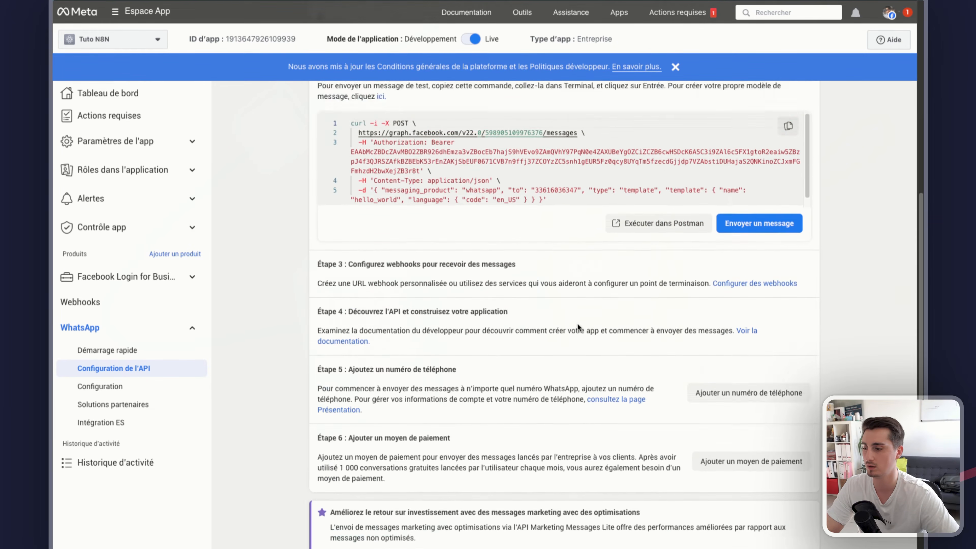
pyautogui.scroll(3, 628, 198)
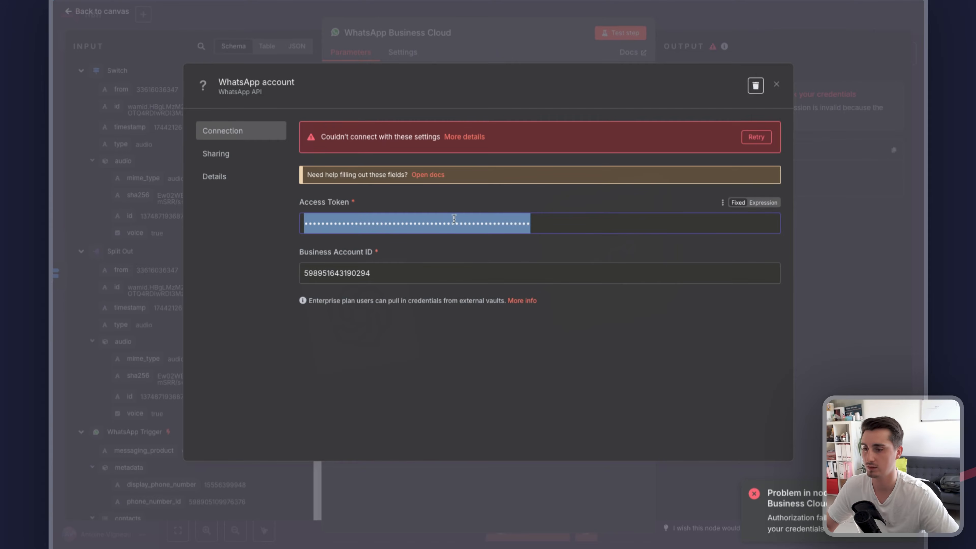
# Back in n8n, paste the copied access token into the WhatsApp account credential, save it, and decline storing the password.
pyautogui.doubleClick(453, 218)
pyautogui.hotkey('ctrl', 'v')
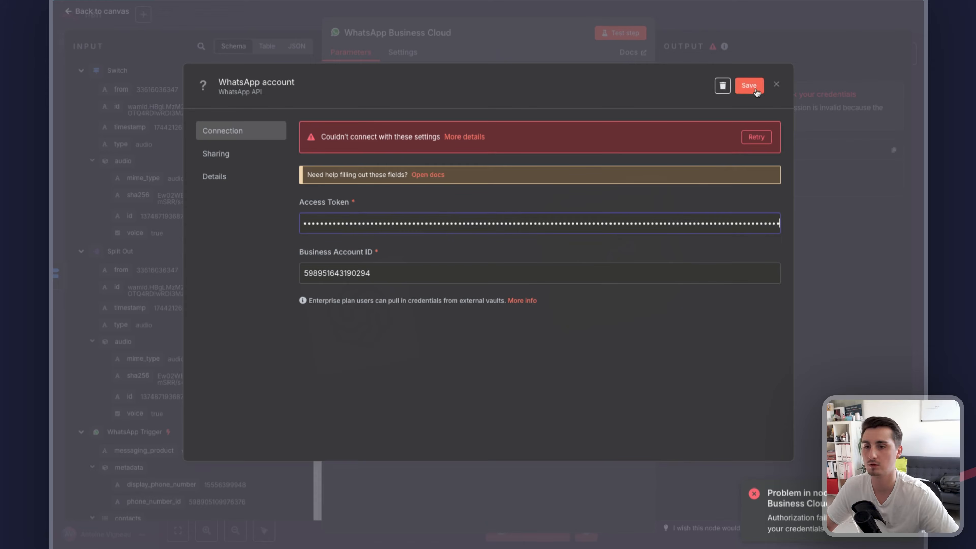
pyautogui.click(747, 86)
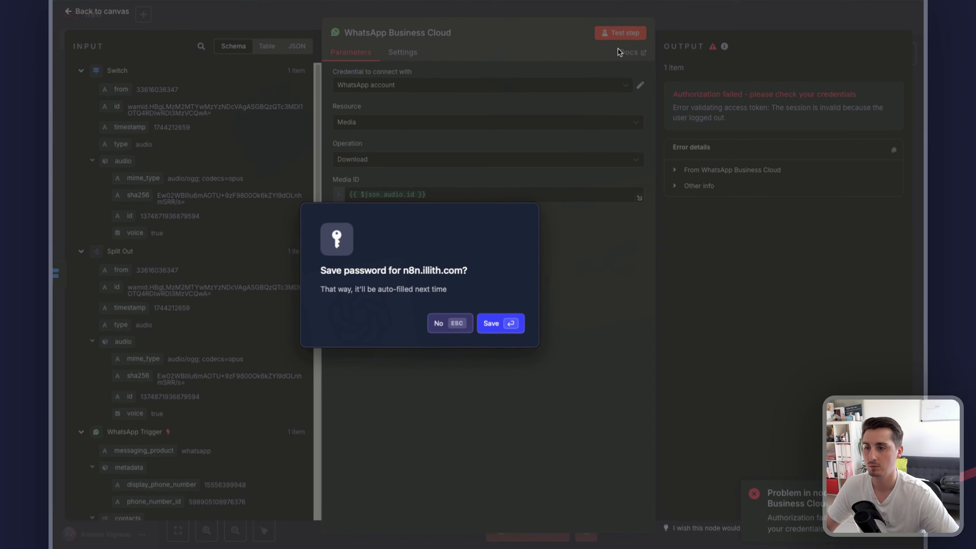
pyautogui.click(455, 323)
# Retest the media download node, highlight the url value in its output, and return to the canvas.
pyautogui.click(620, 33)
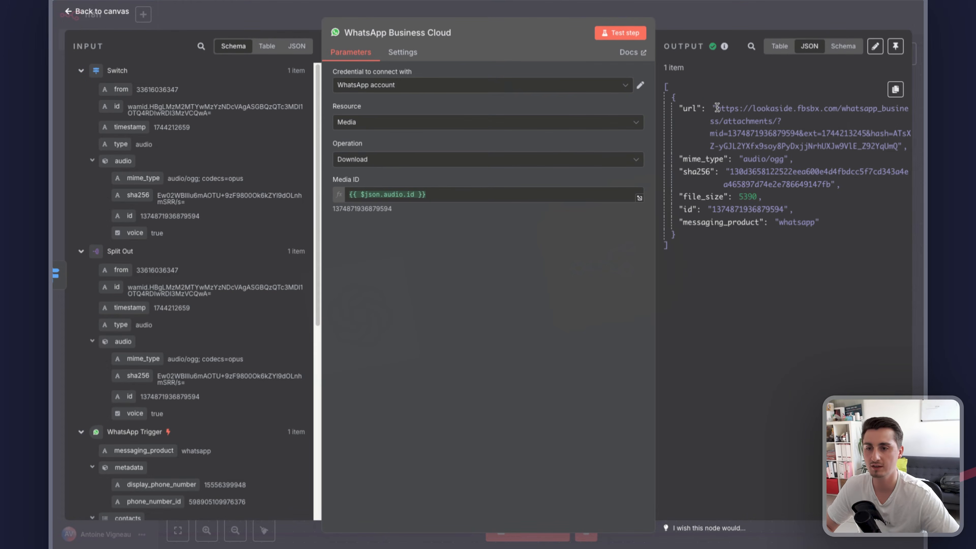
pyautogui.moveTo(716, 108); pyautogui.dragTo(896, 148)
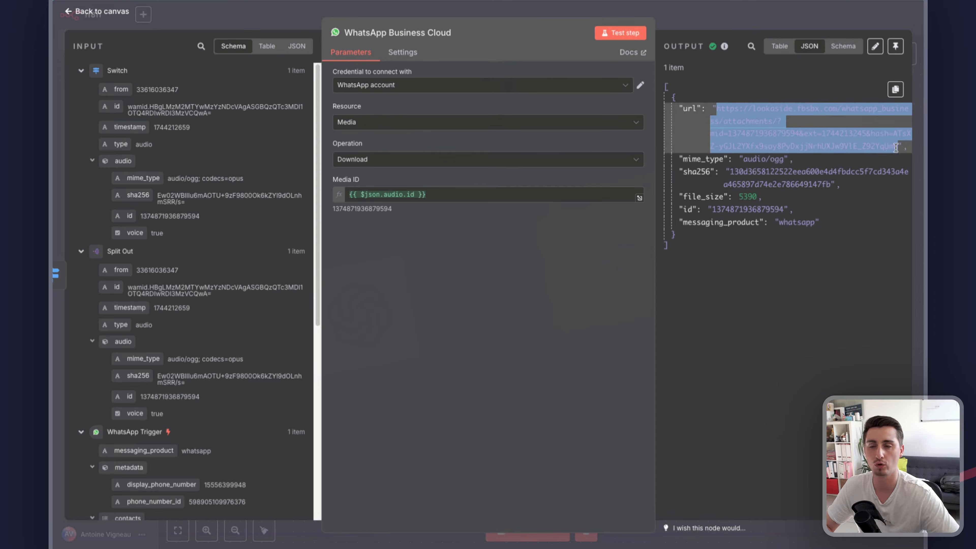
pyautogui.click(271, 16)
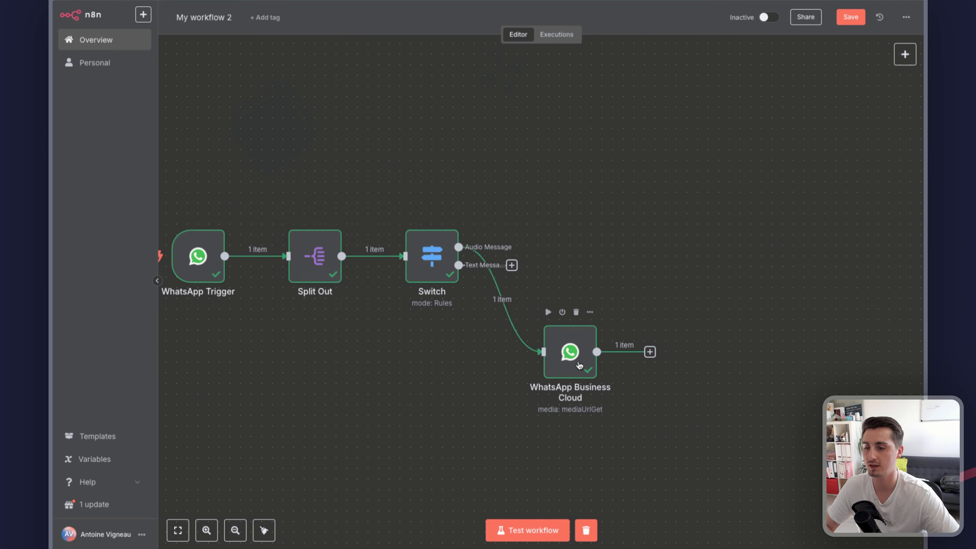
# Reposition the WhatsApp Business Cloud node up beside the Switch's audio branch and add an HTTP Request node after it.
pyautogui.moveTo(579, 365); pyautogui.dragTo(633, 227)
pyautogui.click(703, 214)
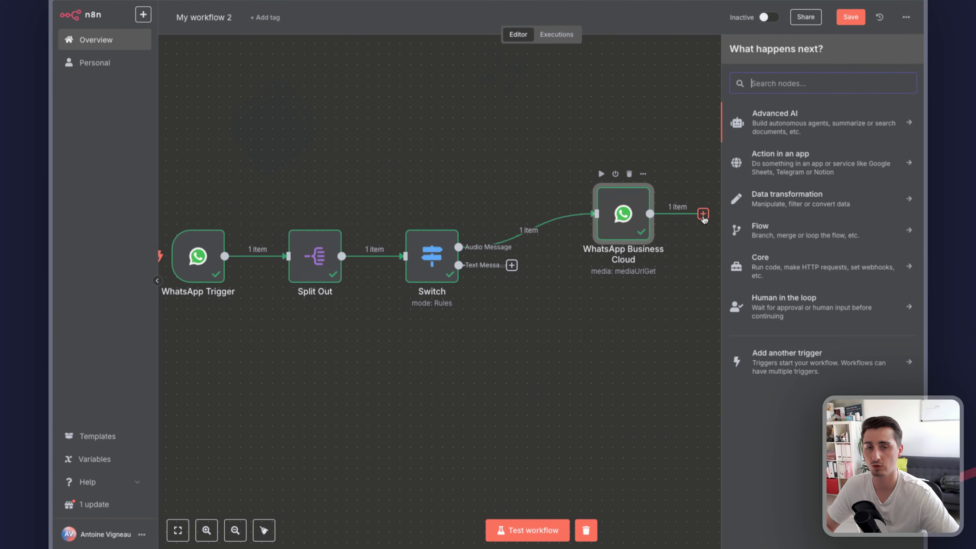
pyautogui.write('nttp')
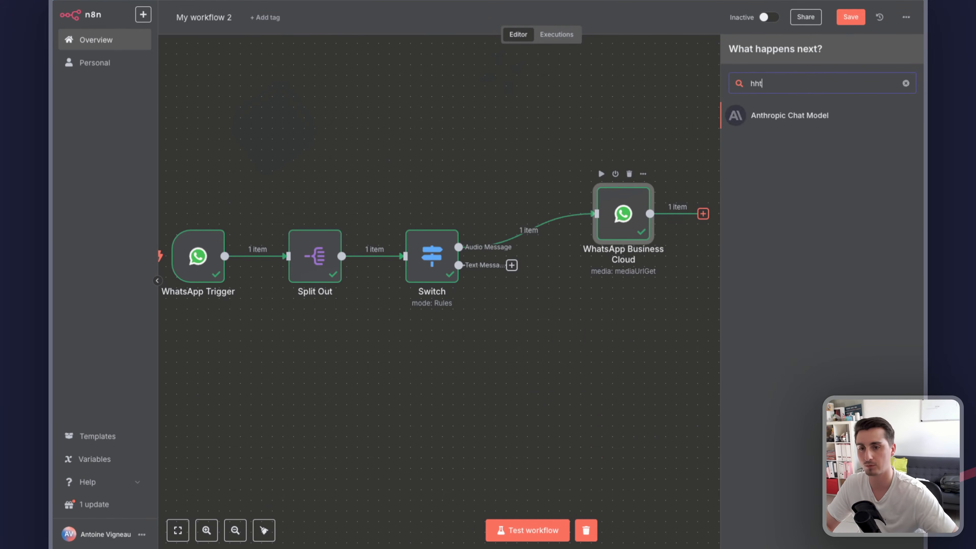
pyautogui.press('BackSpace')
pyautogui.press('BackSpace')
pyautogui.press('BackSpace')
pyautogui.press('BackSpace')
pyautogui.write('h')
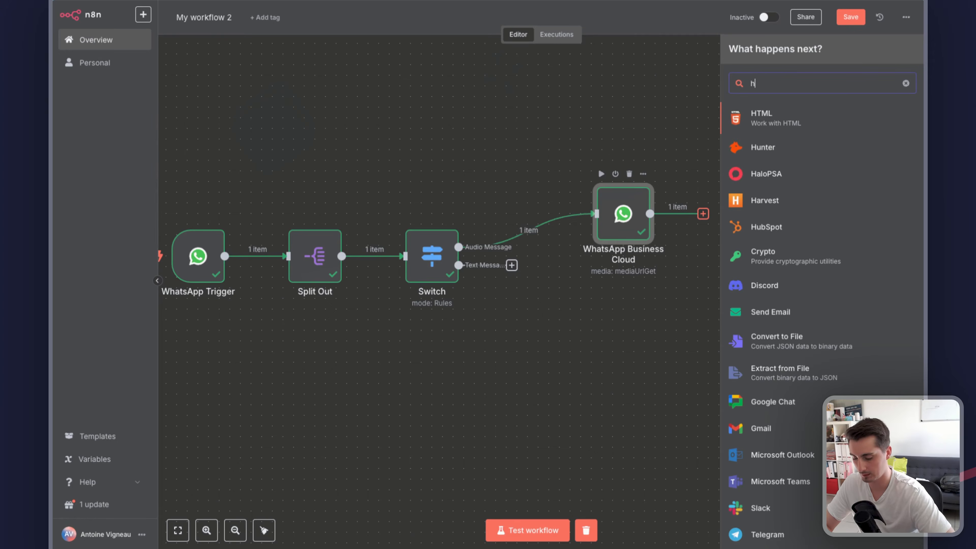
pyautogui.write('ttp')
pyautogui.click(778, 119)
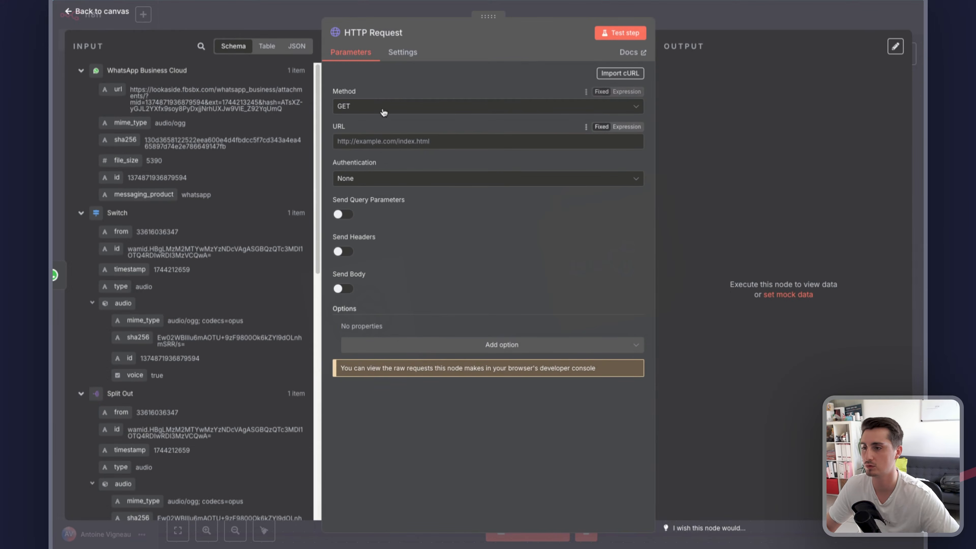
# Set the HTTP request method to GET and map the URL to the WhatsApp media url, {{ $json.url }}.
pyautogui.click(381, 108)
pyautogui.click(388, 148)
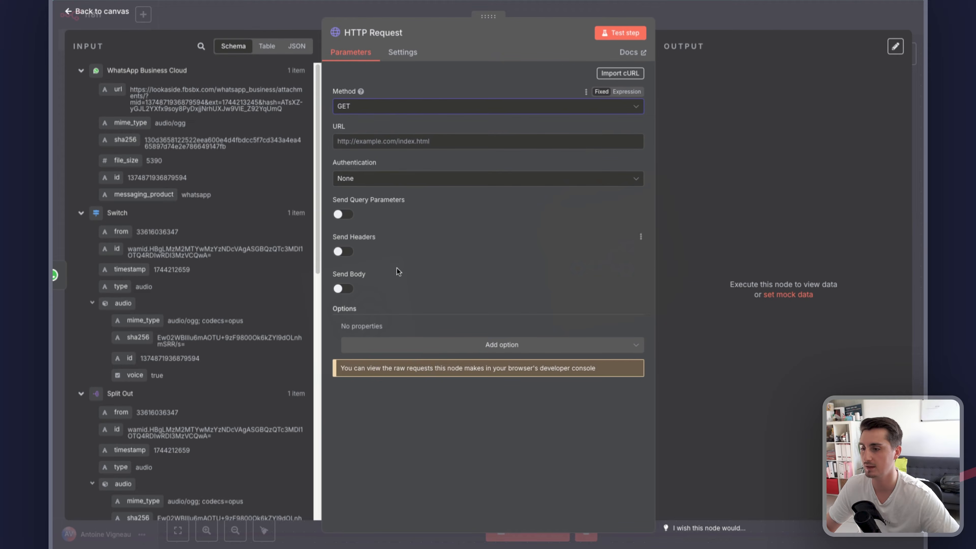
pyautogui.moveTo(117, 89); pyautogui.dragTo(424, 142)
pyautogui.click(519, 272)
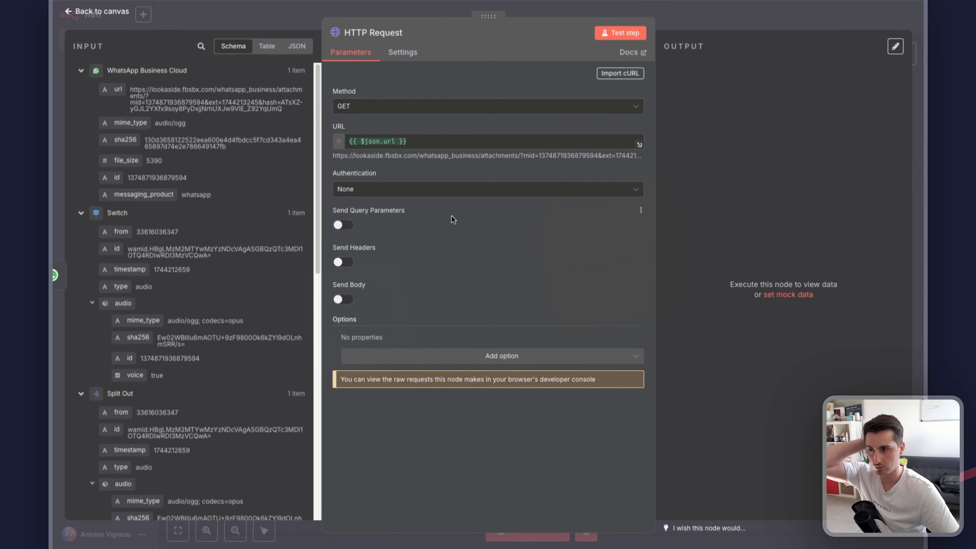
# Authenticate the request with the predefined WhatsApp API credential type and test the HTTP Request node.
pyautogui.click(451, 189)
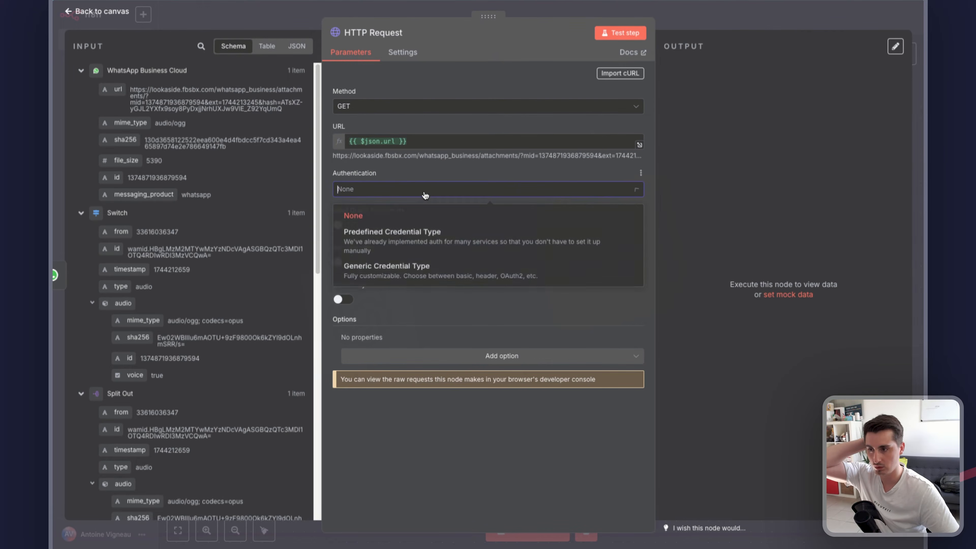
pyautogui.click(413, 243)
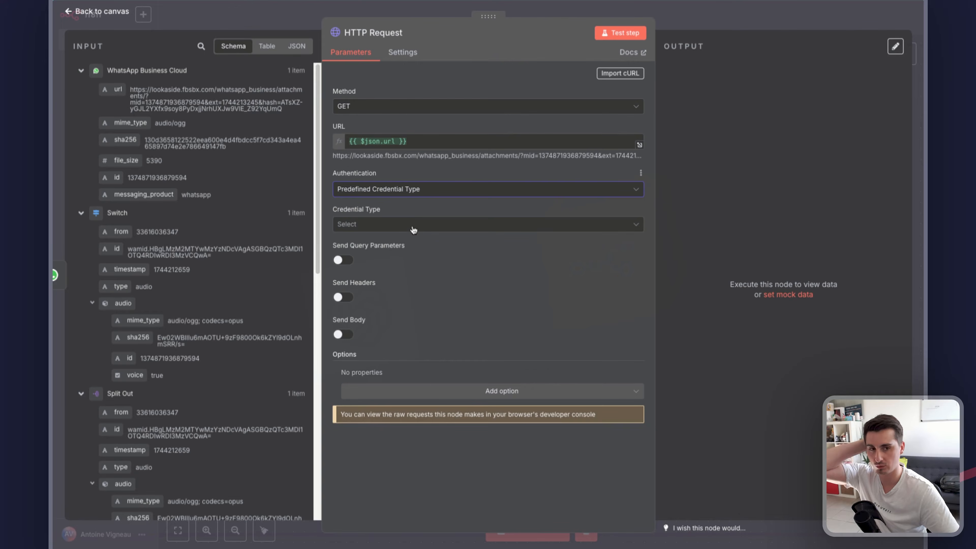
pyautogui.click(414, 227)
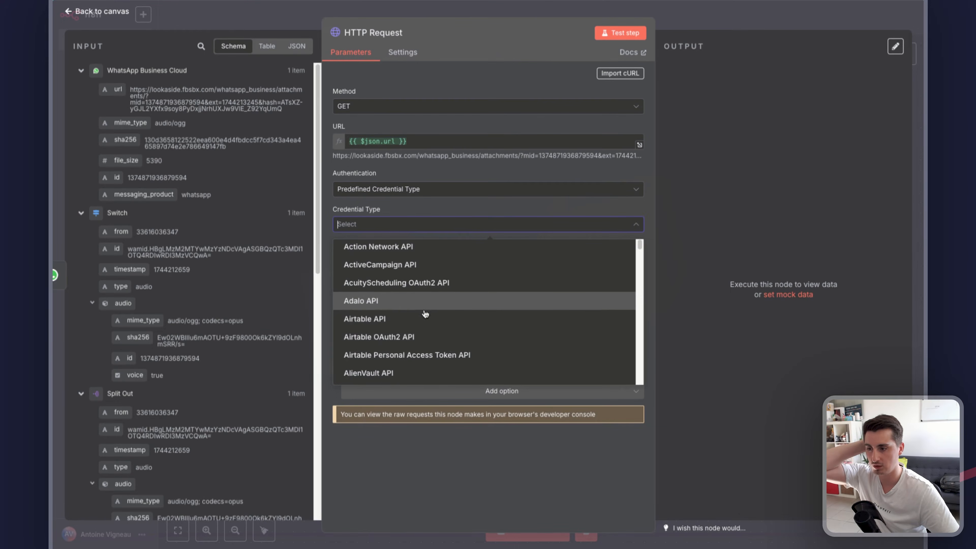
pyautogui.scroll(-3, 426, 314)
pyautogui.scroll(3, 426, 314)
pyautogui.scroll(-3, 429, 314)
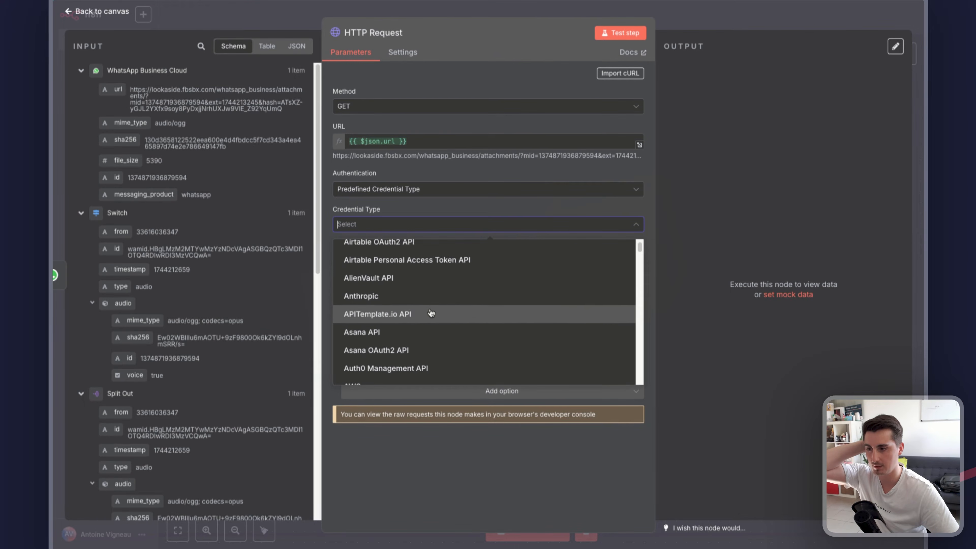
pyautogui.scroll(-2, 431, 314)
pyautogui.write('wha')
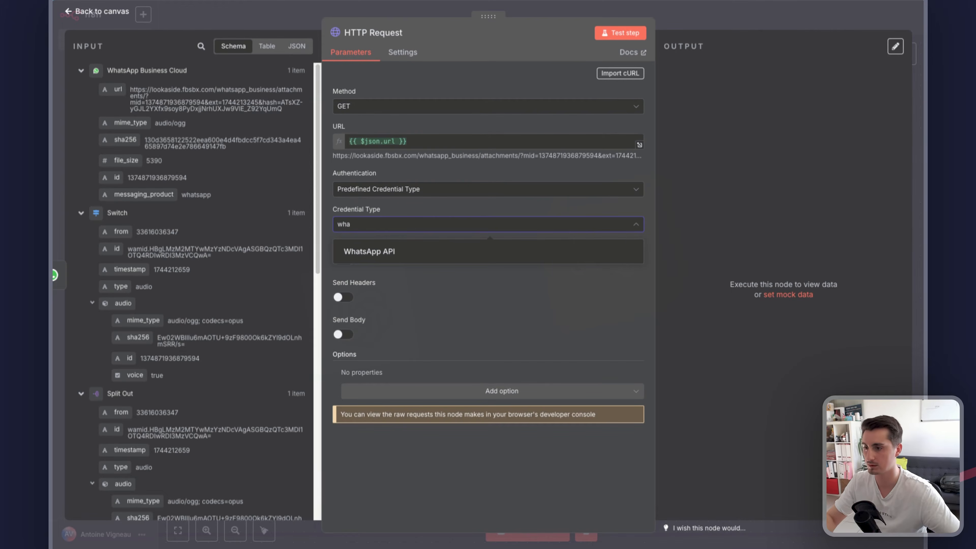
pyautogui.click(394, 258)
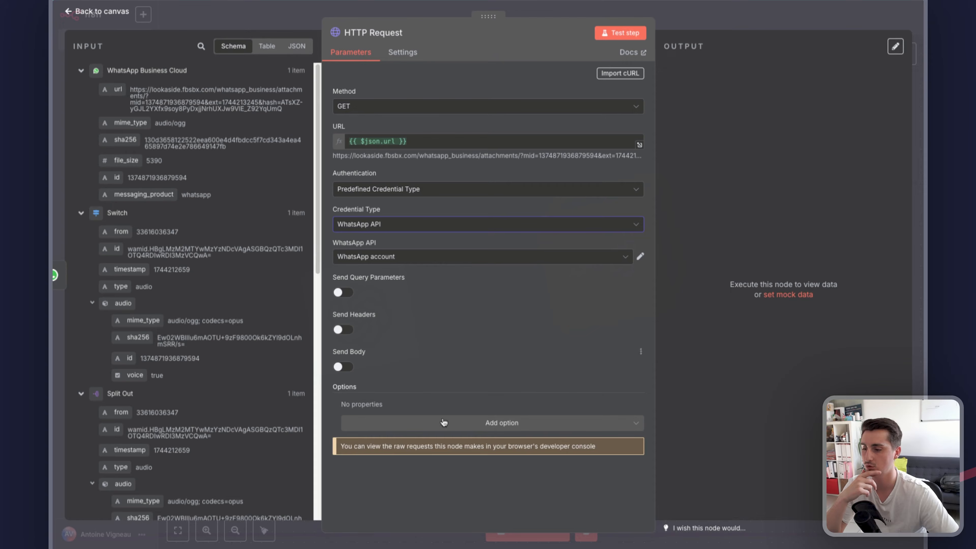
pyautogui.click(617, 32)
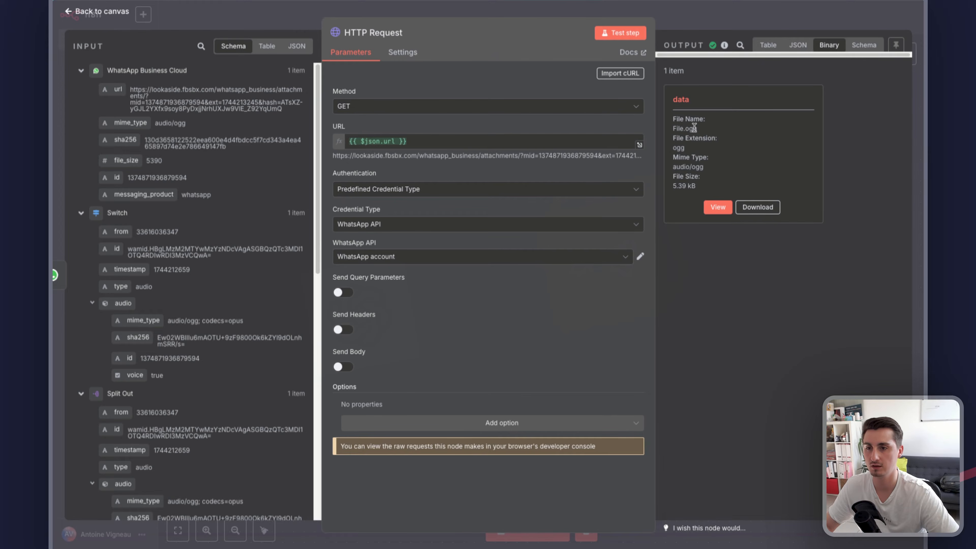
# Highlight the data field in the HTTP Request output, preview the downloaded audio file, and return to the canvas.
pyautogui.moveTo(674, 100); pyautogui.dragTo(693, 102)
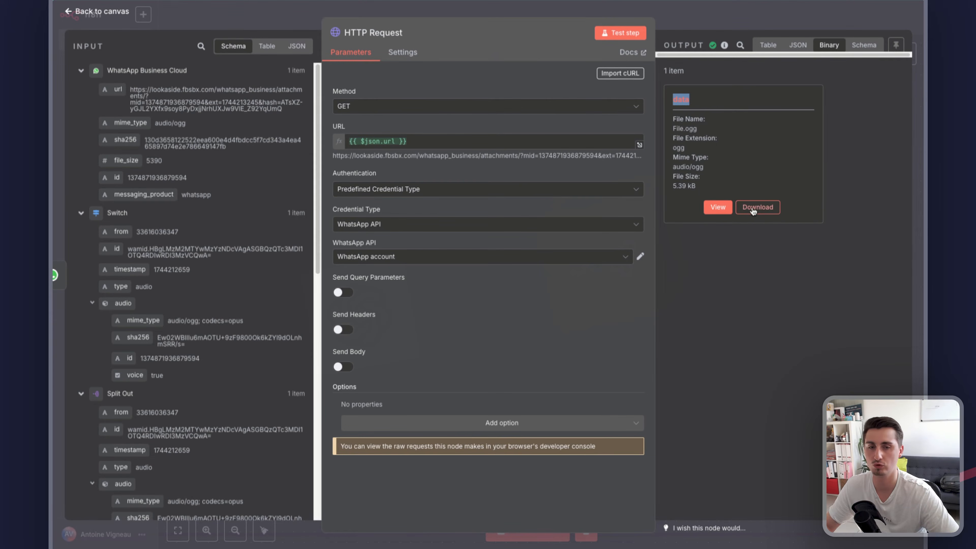
pyautogui.click(722, 208)
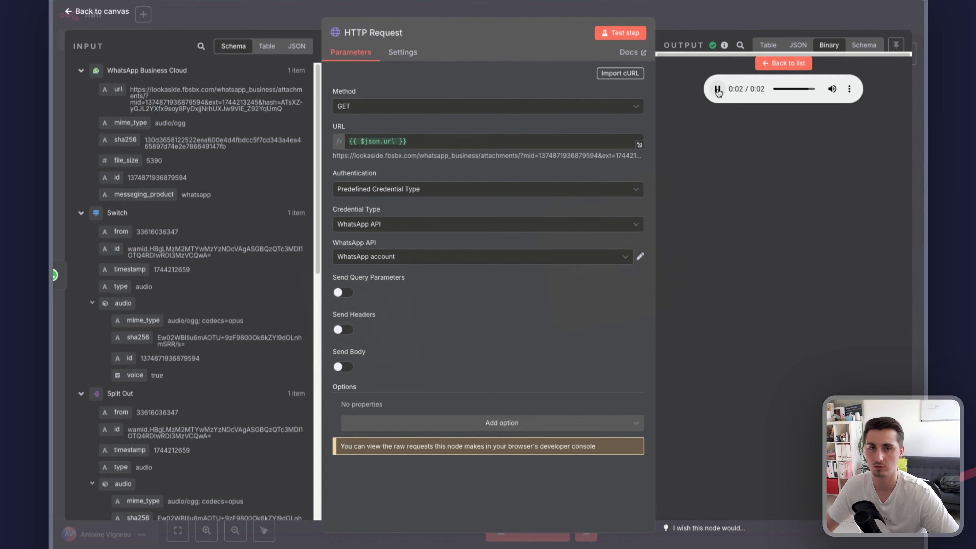
pyautogui.click(418, 6)
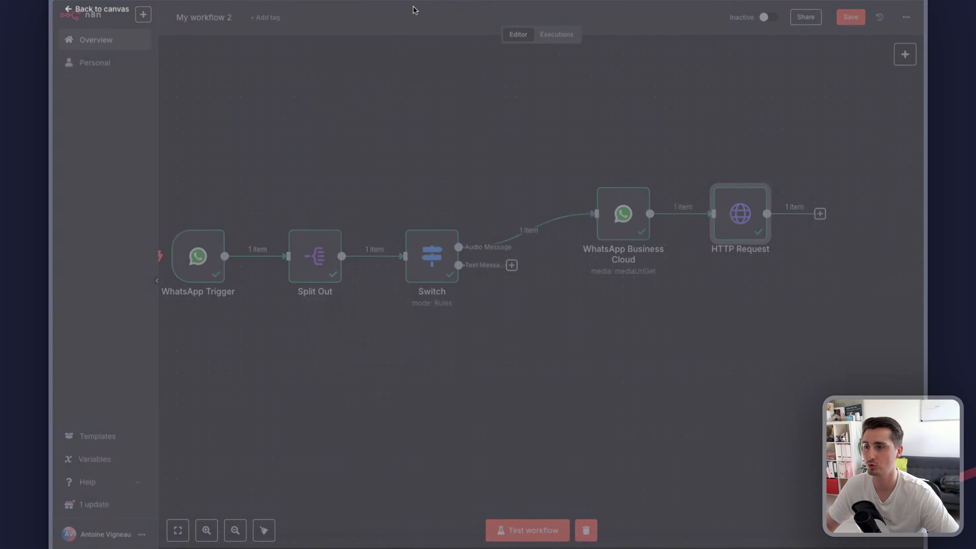
# Add an OpenAI node with the Transcribe a recording action after the HTTP Request node.
pyautogui.hscroll(6, 457, 109)
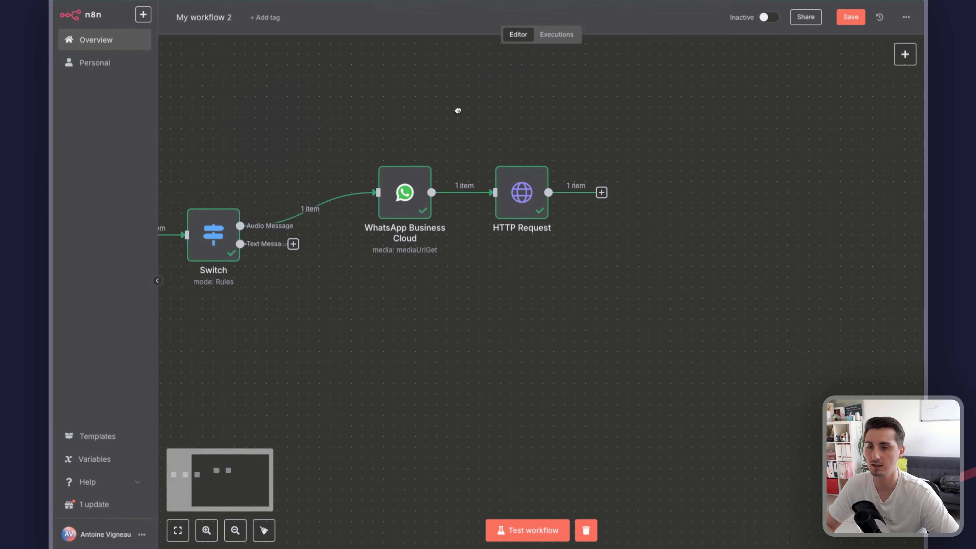
pyautogui.click(588, 190)
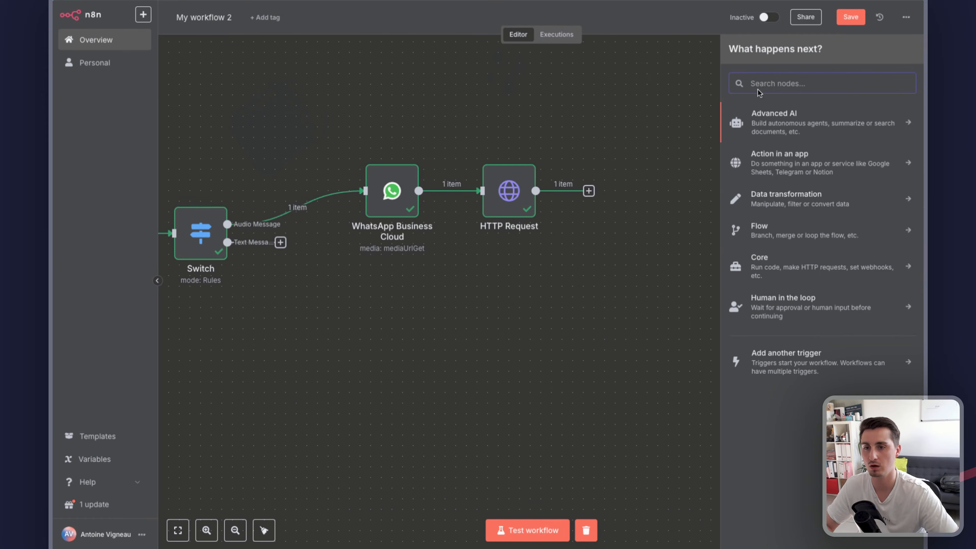
pyautogui.write('open')
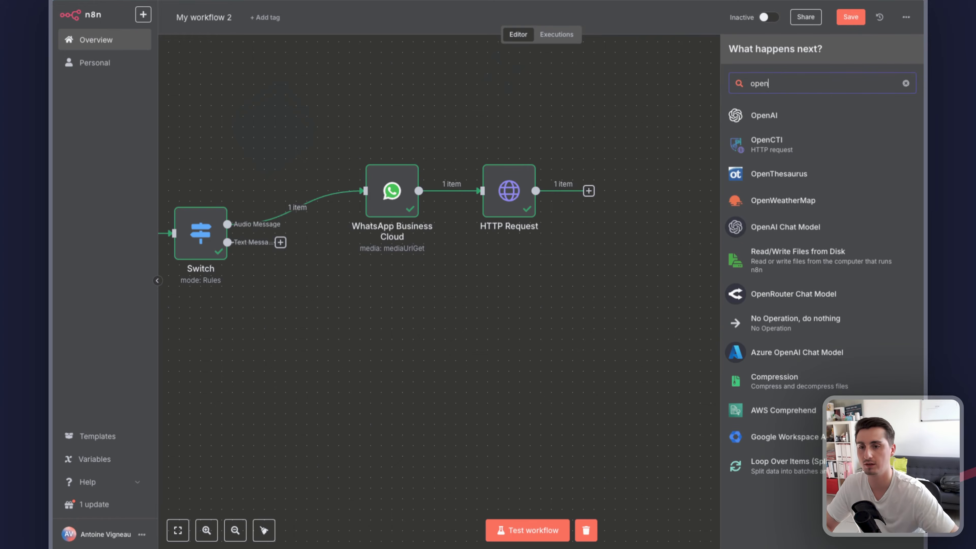
pyautogui.click(763, 116)
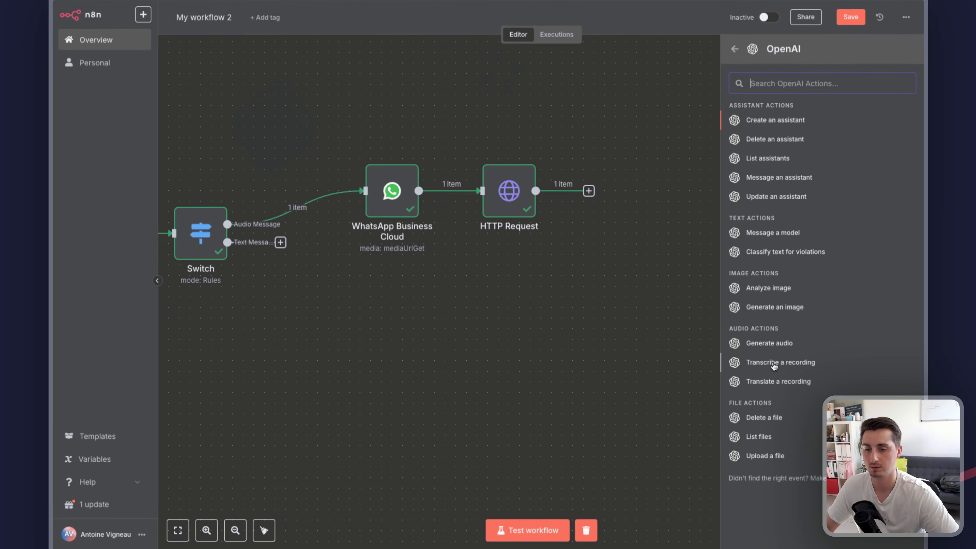
pyautogui.click(774, 363)
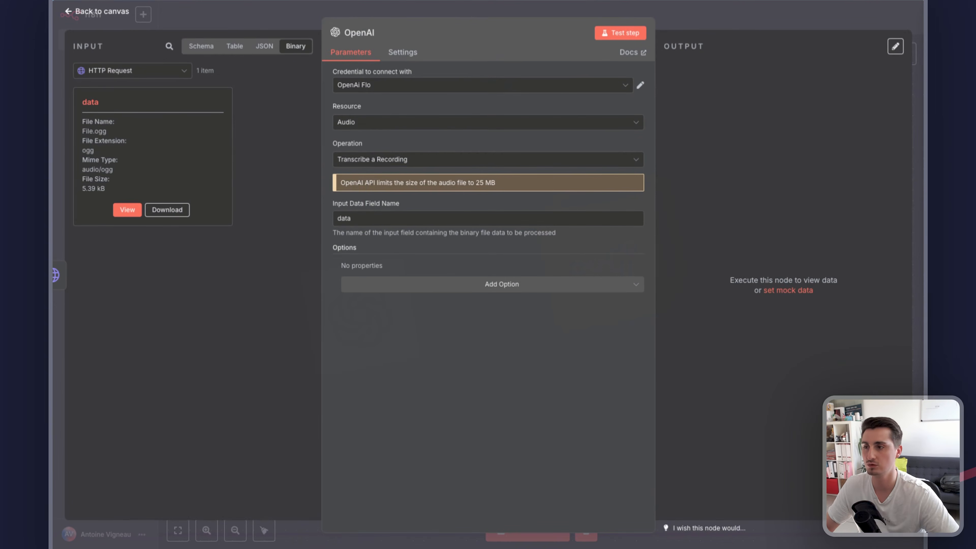
# Start a new OpenAI credential for the transcription node and paste the API key, leaving the organization ID empty.
pyautogui.click(546, 90)
pyautogui.click(387, 137)
pyautogui.hotkey('ctrl', 'v')
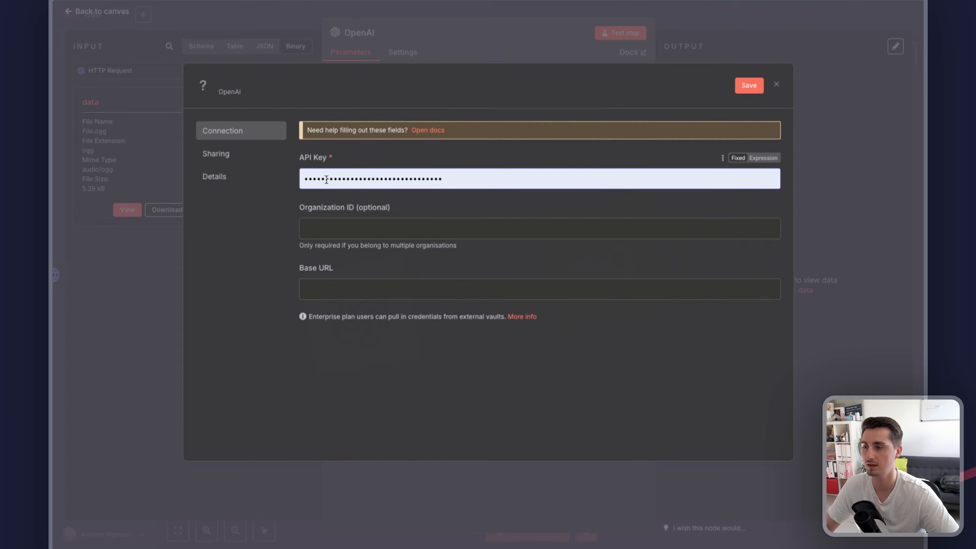
pyautogui.click(312, 229)
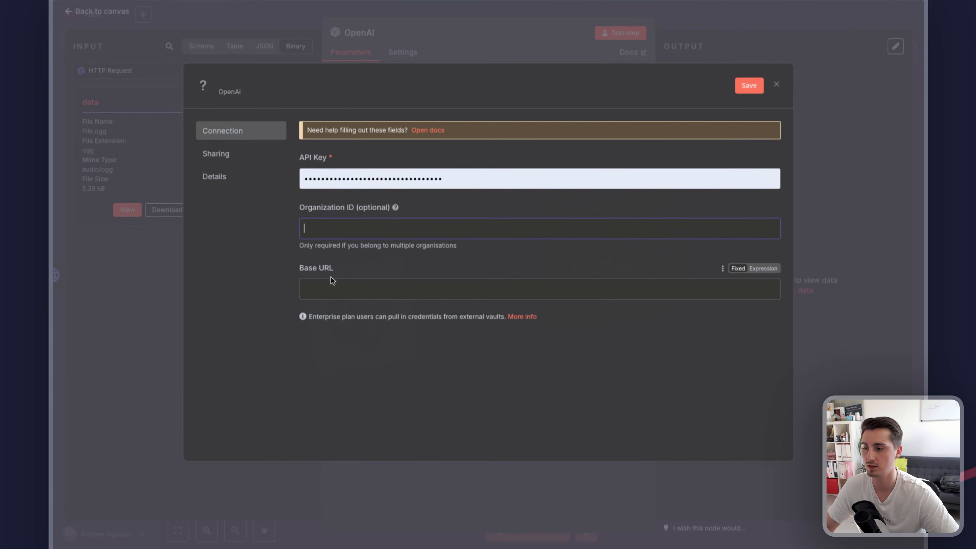
pyautogui.click(345, 283)
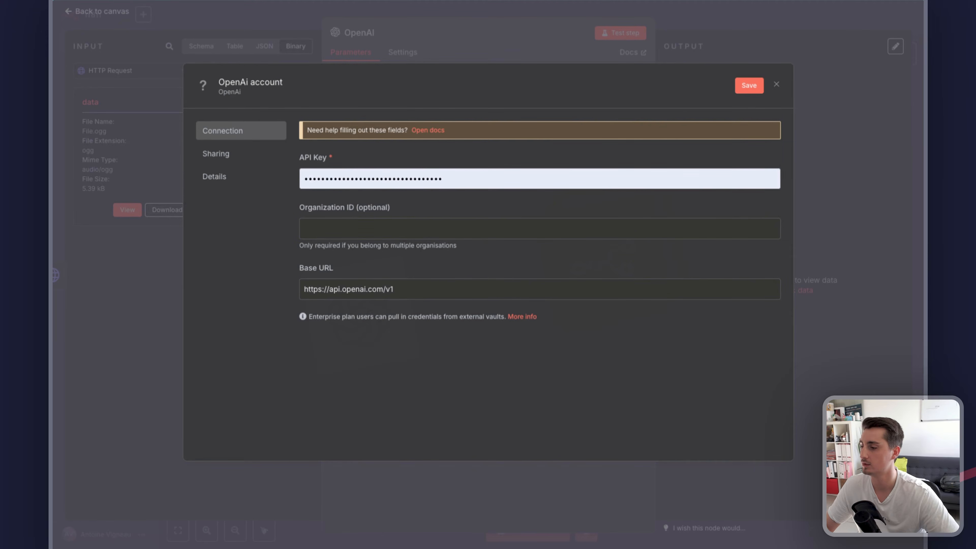
# Consult the n8n documentation on OpenAI credentials for generating an API key, and open the linked API keys page.
pyautogui.click(428, 130)
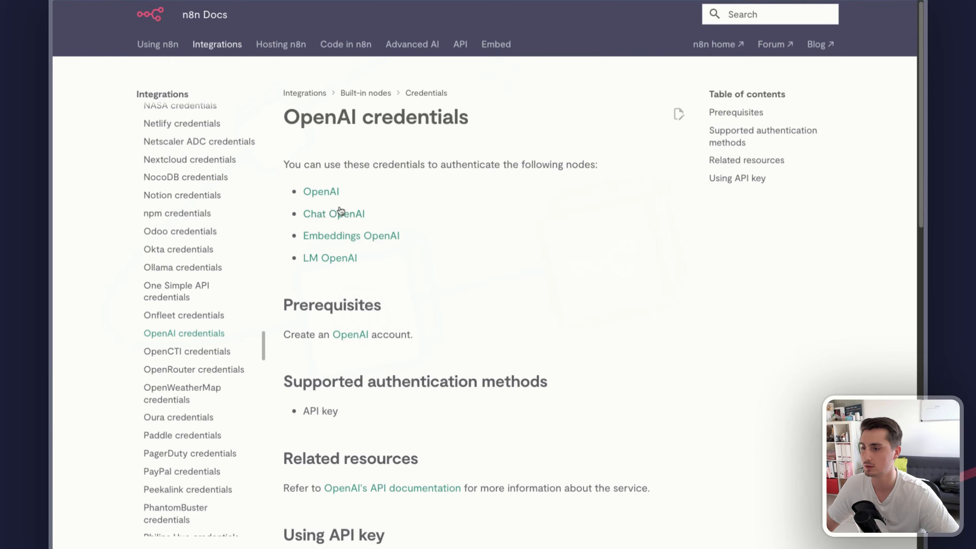
pyautogui.scroll(-1, 419, 316)
pyautogui.scroll(-10, 419, 315)
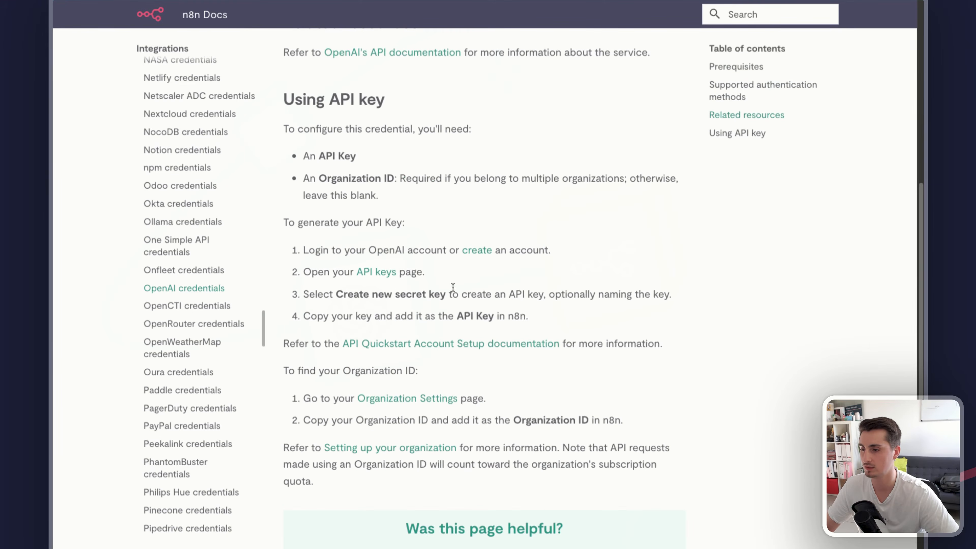
pyautogui.click(376, 273)
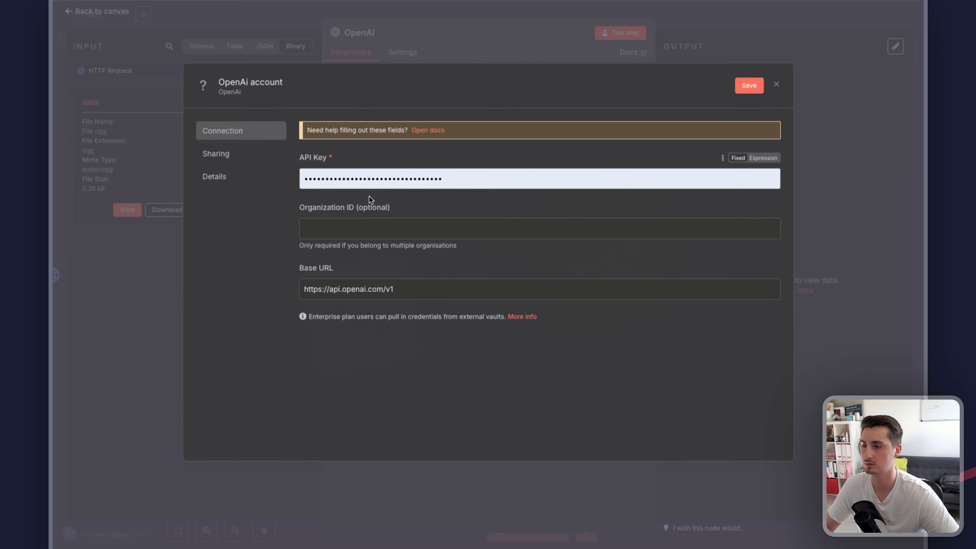
# Replace the API key in the new OpenAI credential and close the credential form without saving.
pyautogui.click(380, 178)
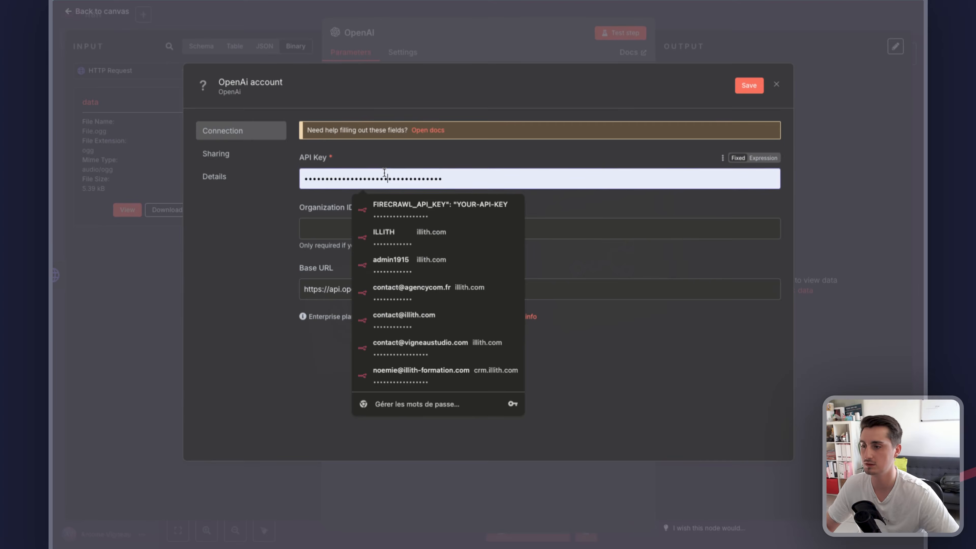
pyautogui.hotkey('ctrl', 'a')
pyautogui.hotkey('ctrl', 'v')
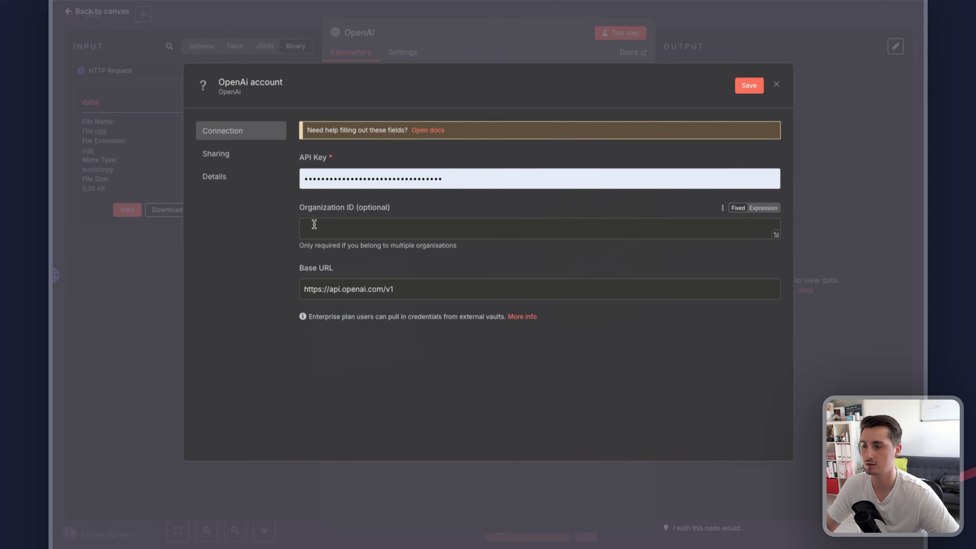
pyautogui.click(776, 84)
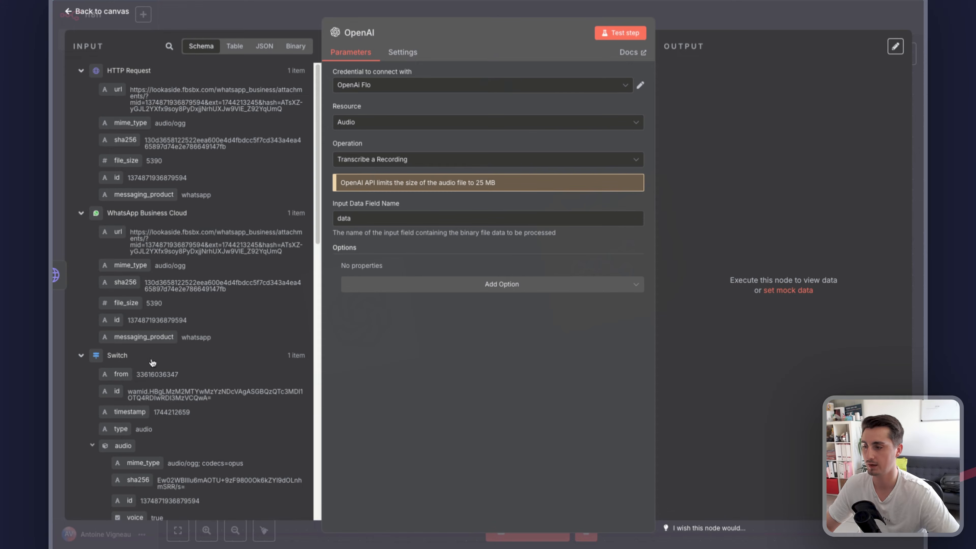
# Test the OpenAI transcription node, highlight the transcribed text in its output, and return to the canvas.
pyautogui.click(623, 33)
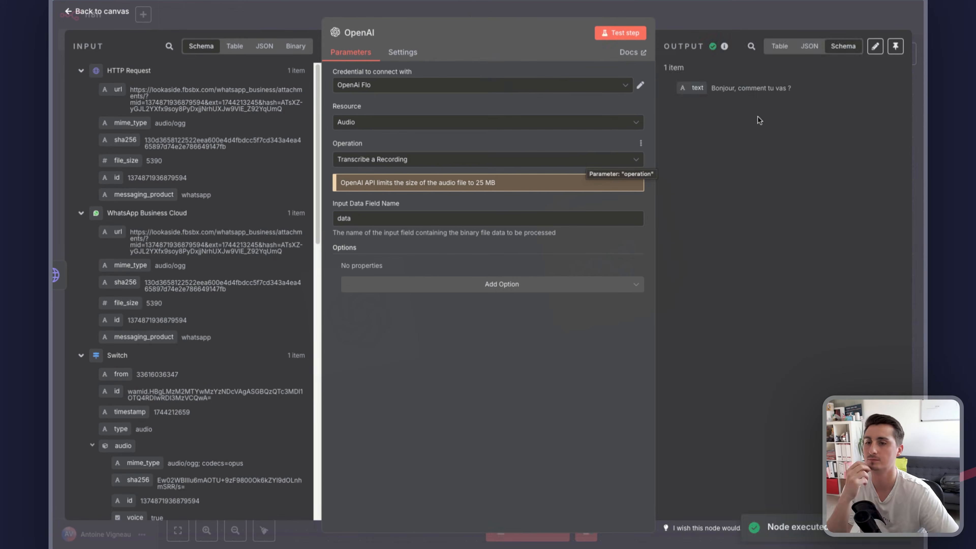
pyautogui.moveTo(712, 88); pyautogui.dragTo(791, 88)
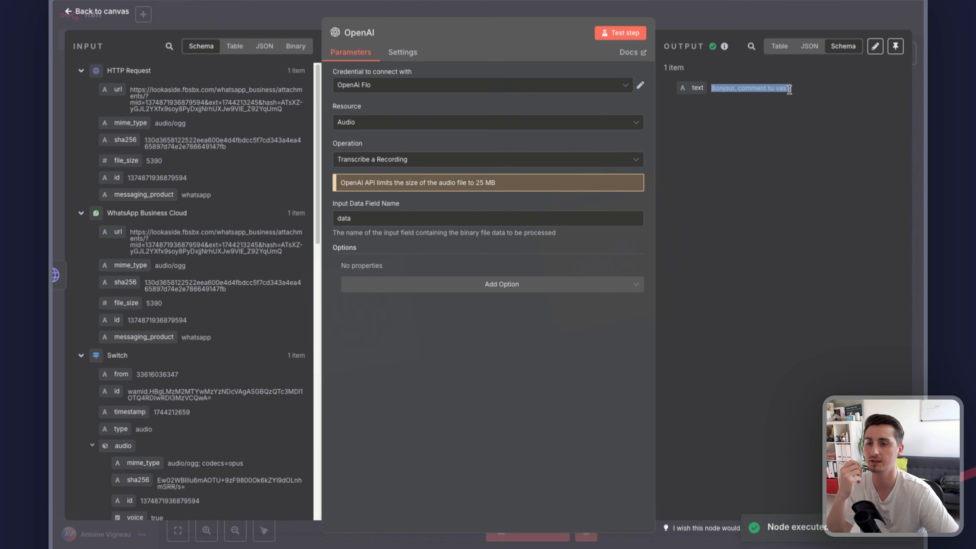
pyautogui.click(401, 8)
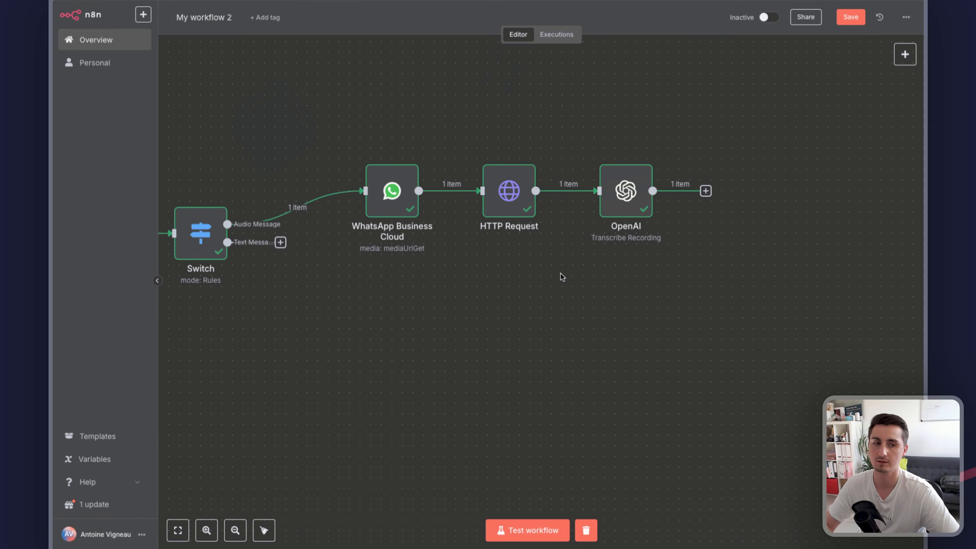
# Add a standalone Edit Fields (Set) node to the workflow and return to the canvas.
pyautogui.hscroll(5, 560, 272)
pyautogui.hscroll(-5, 357, 273)
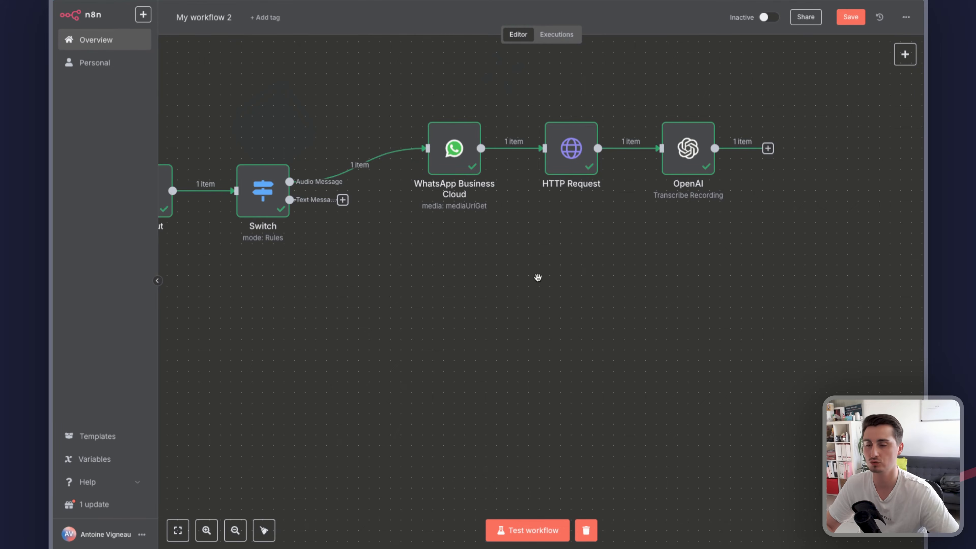
pyautogui.scroll(-3, 537, 278)
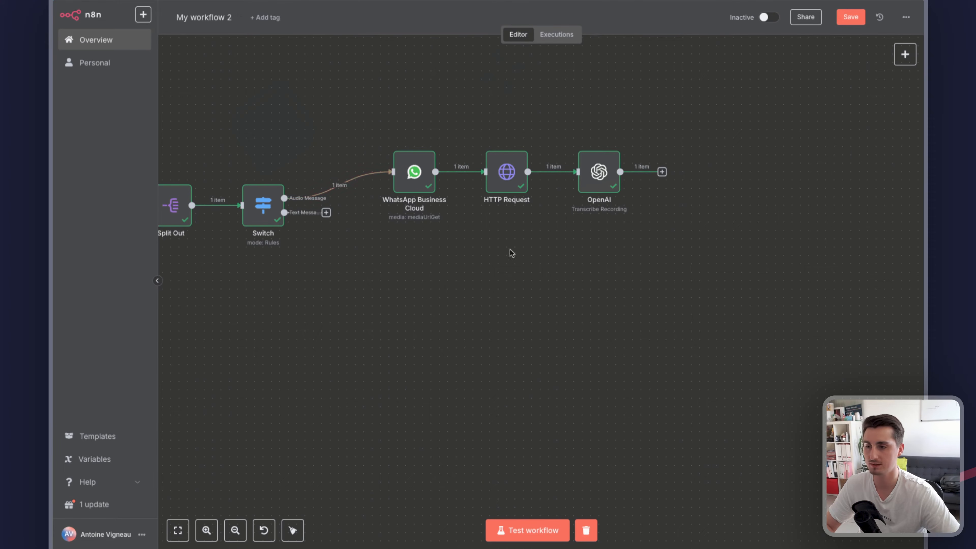
pyautogui.rightClick(470, 254)
pyautogui.click(730, 193)
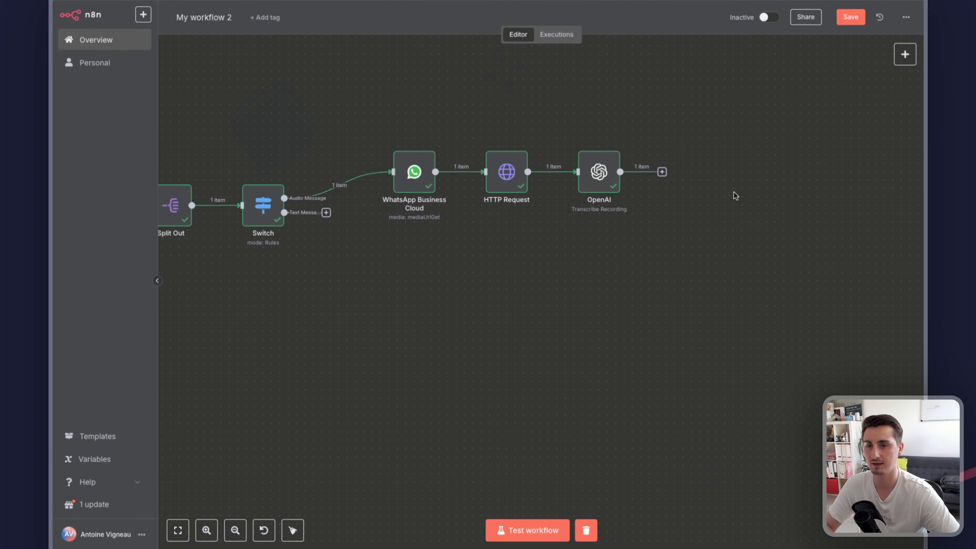
pyautogui.click(905, 56)
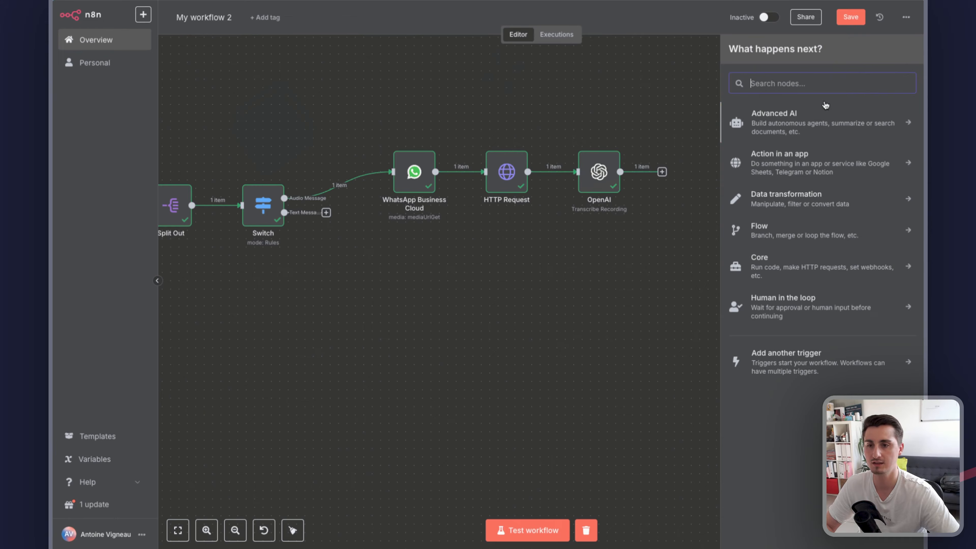
pyautogui.write('edit')
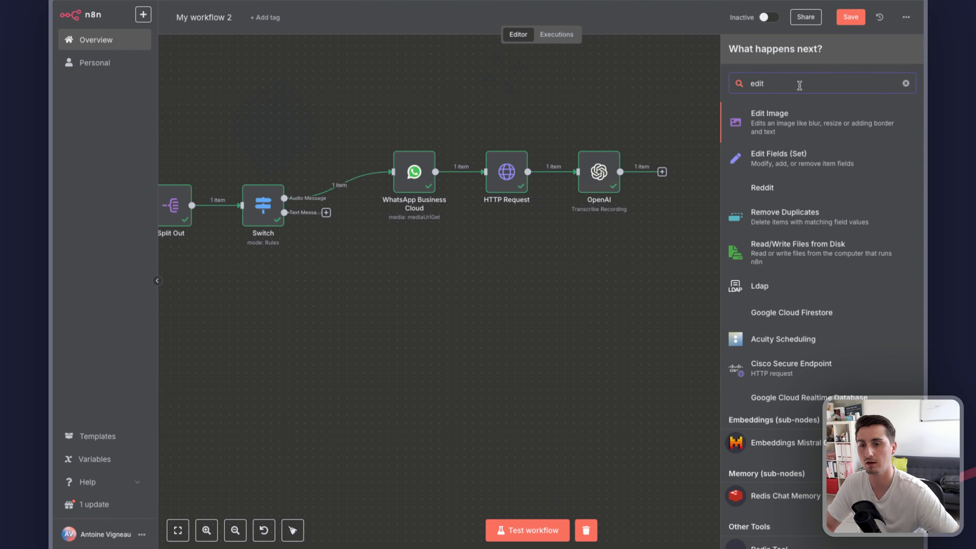
pyautogui.press('Down')
pyautogui.press('Return')
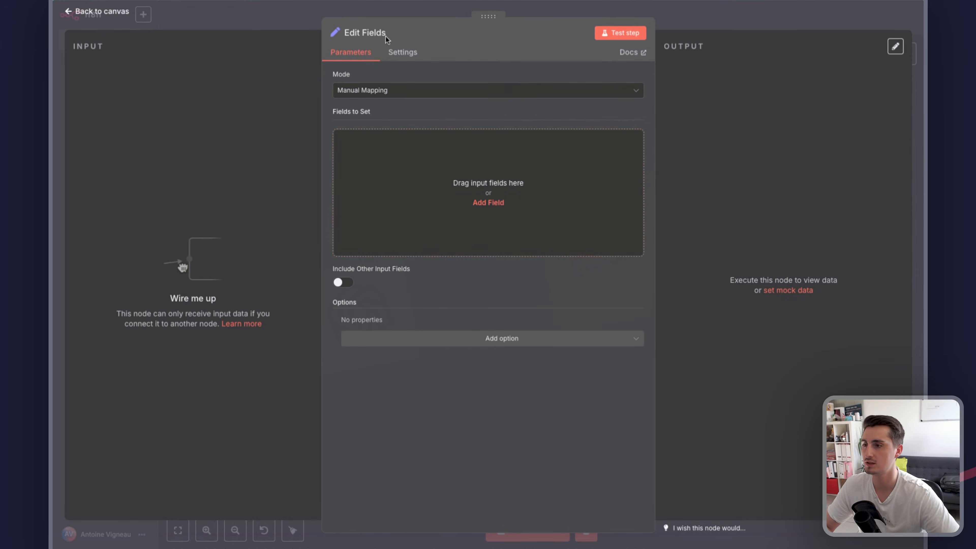
pyautogui.click(283, 15)
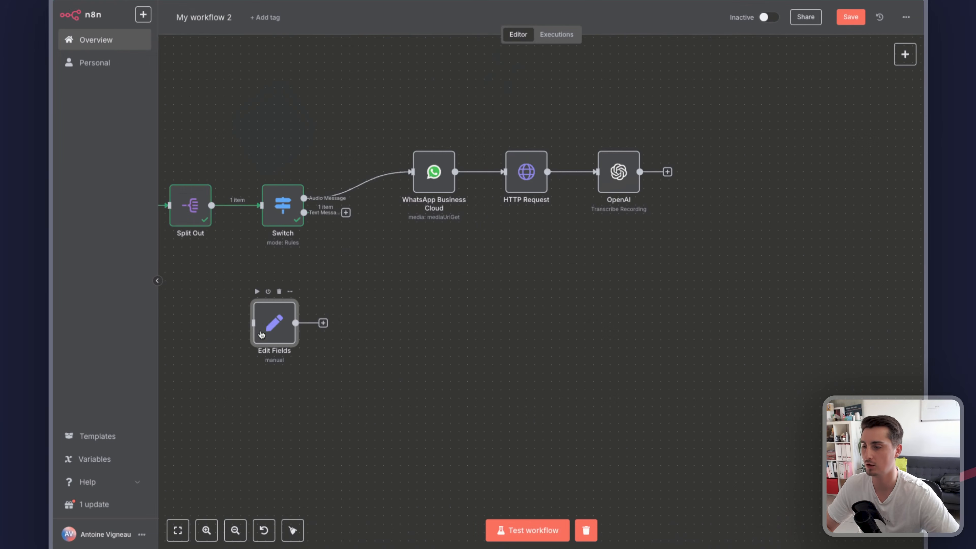
# Place the Edit Fields node beyond the OpenAI node and connect both OpenAI and the Switch's Text Message output to it.
pyautogui.moveTo(268, 325); pyautogui.dragTo(713, 241)
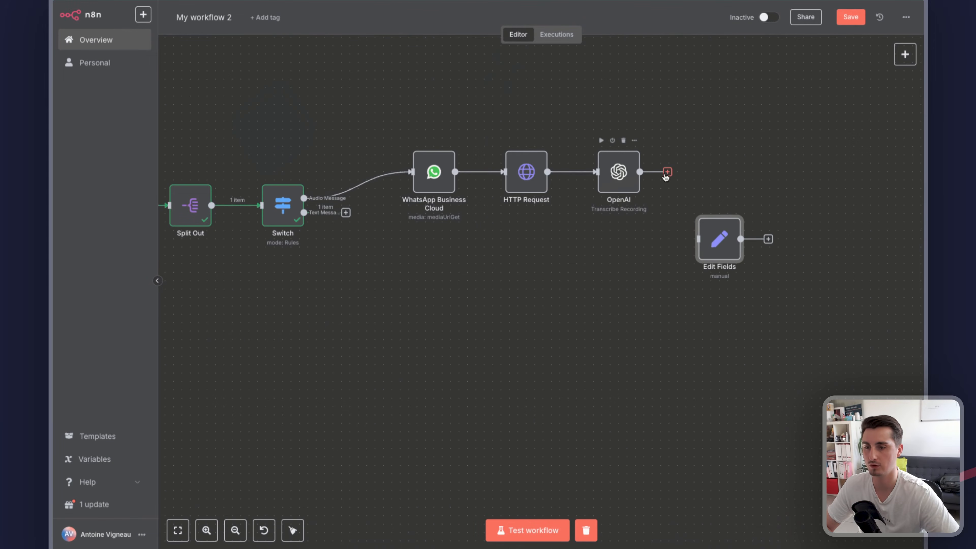
pyautogui.moveTo(667, 173); pyautogui.dragTo(697, 239)
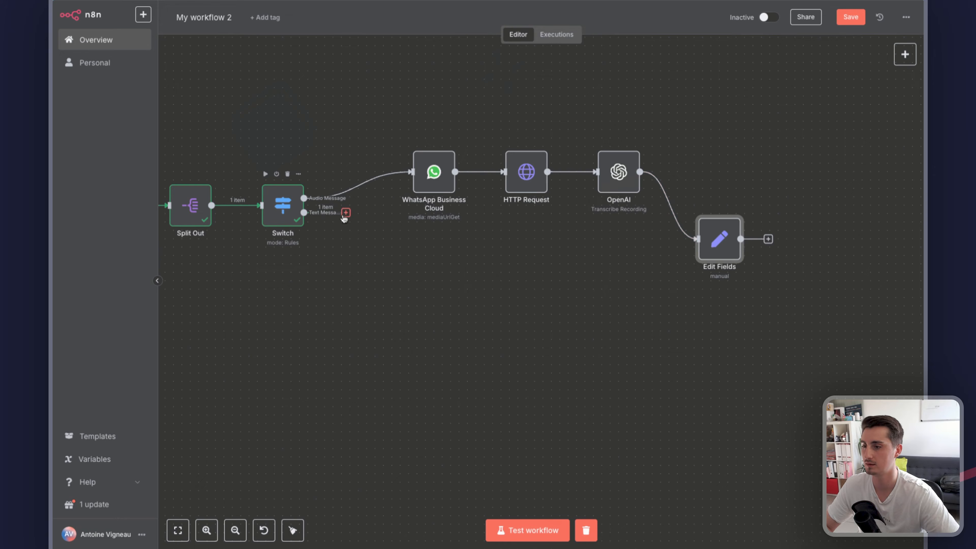
pyautogui.moveTo(344, 215); pyautogui.dragTo(734, 230)
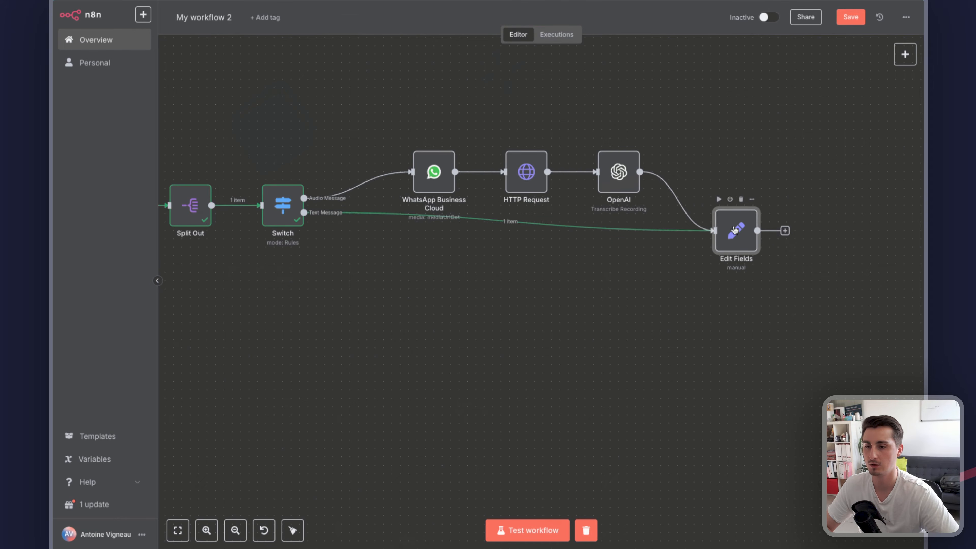
# Run the Edit Fields node, add a text.body string field mapped to {{ $json.text.body }}, and return to the canvas.
pyautogui.click(719, 199)
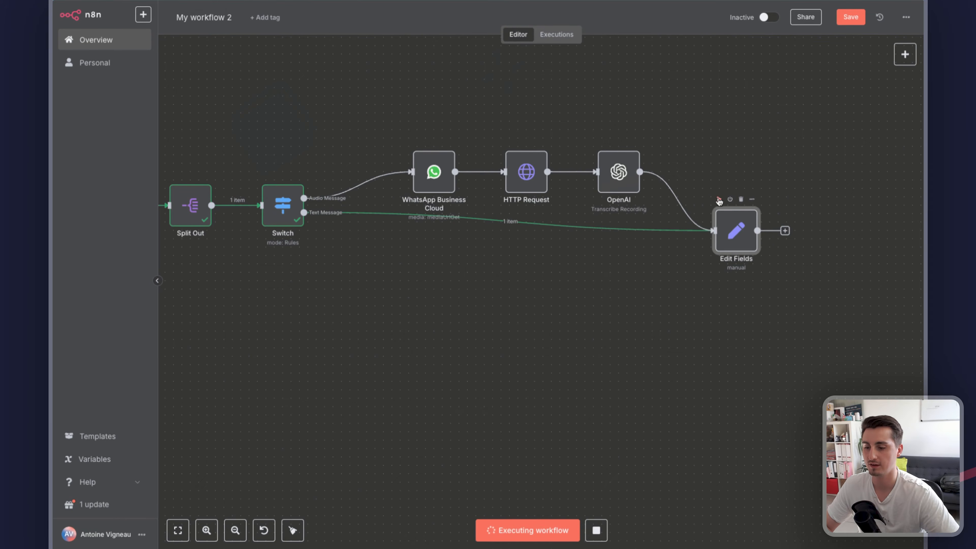
pyautogui.doubleClick(735, 231)
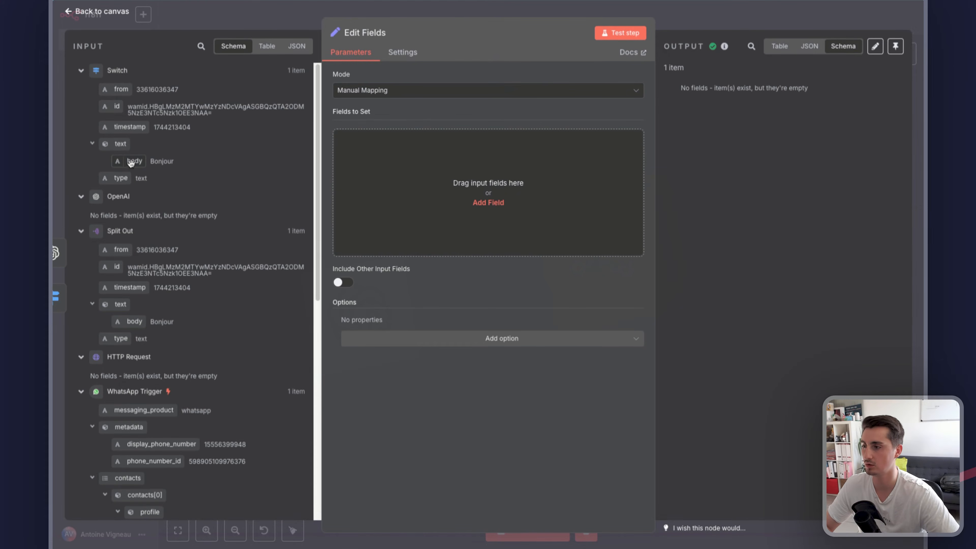
pyautogui.moveTo(131, 162); pyautogui.dragTo(450, 172)
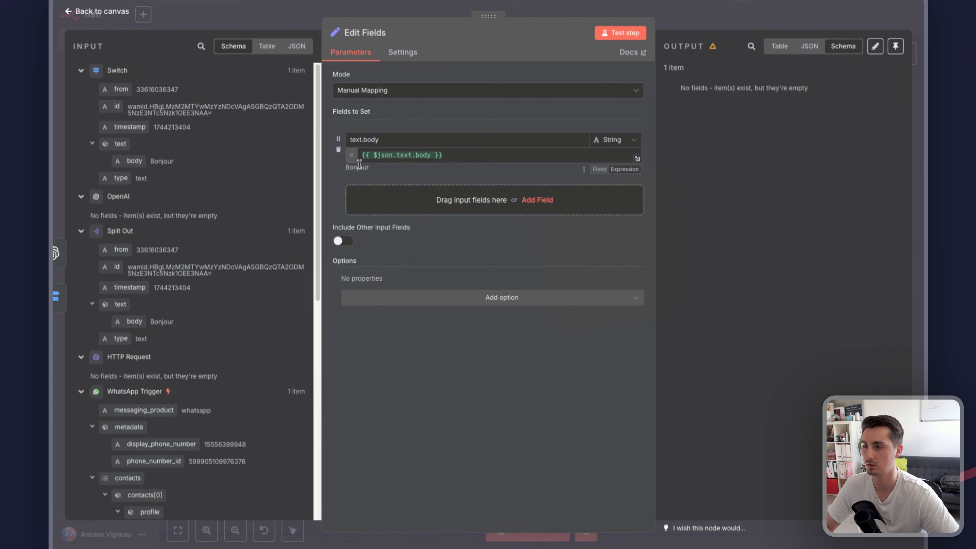
pyautogui.click(240, 4)
pyautogui.hscroll(-6, 590, 296)
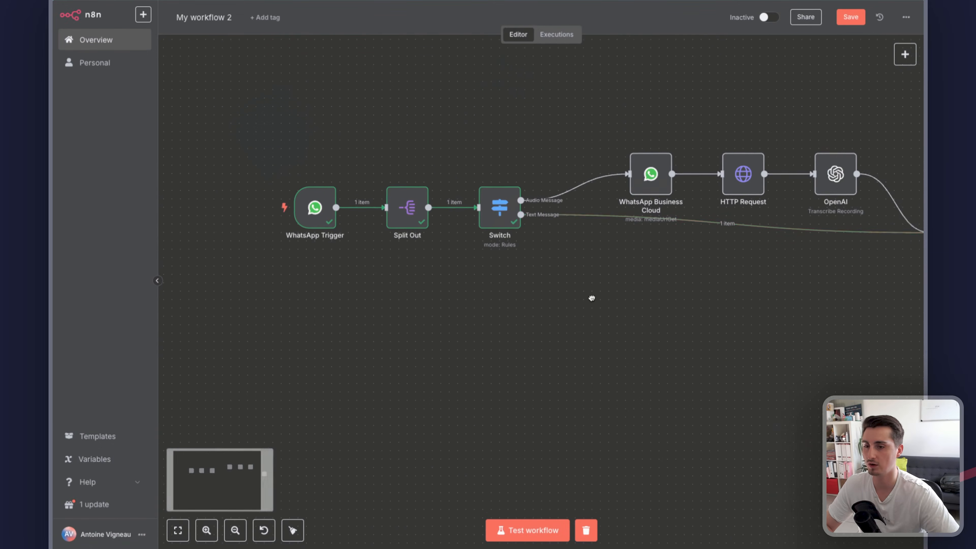
pyautogui.hscroll(4, 506, 331)
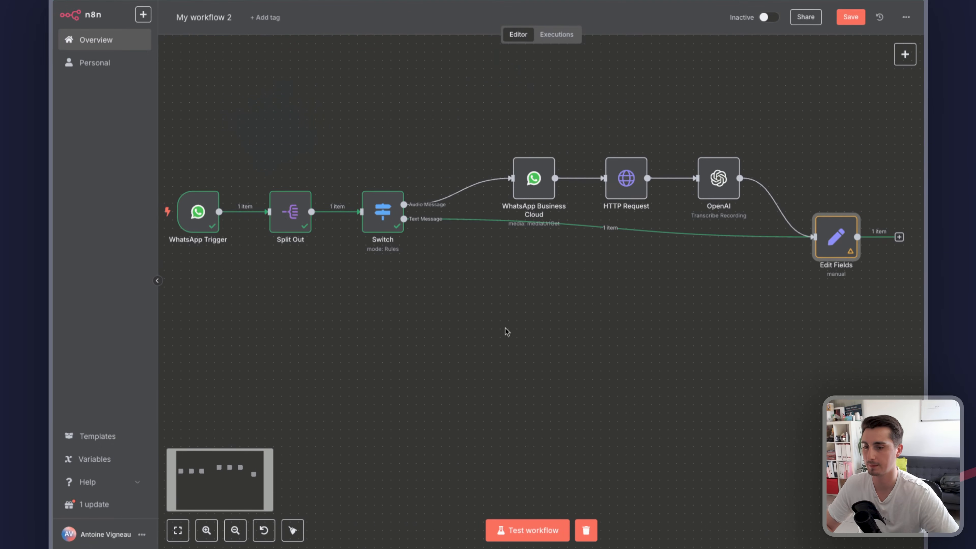
# Run the workflow, then add OpenAI's text output to the Edit Fields node as a string field mapped to {{ $json.text }}.
pyautogui.click(532, 530)
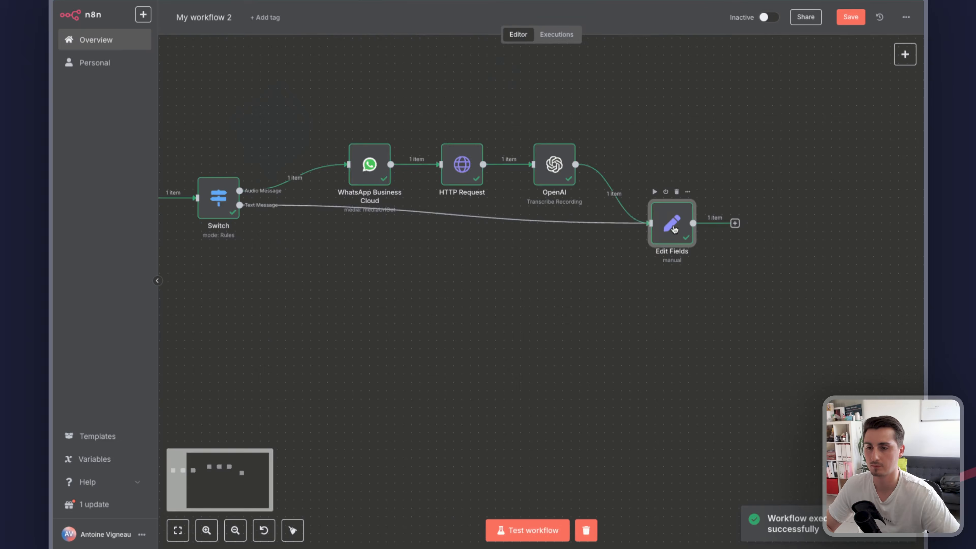
pyautogui.doubleClick(673, 223)
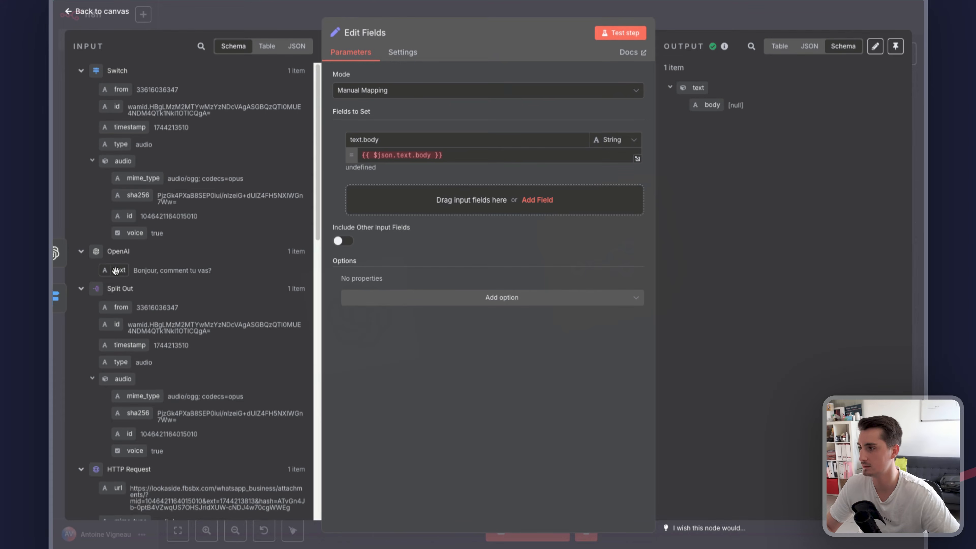
pyautogui.moveTo(118, 270); pyautogui.dragTo(424, 202)
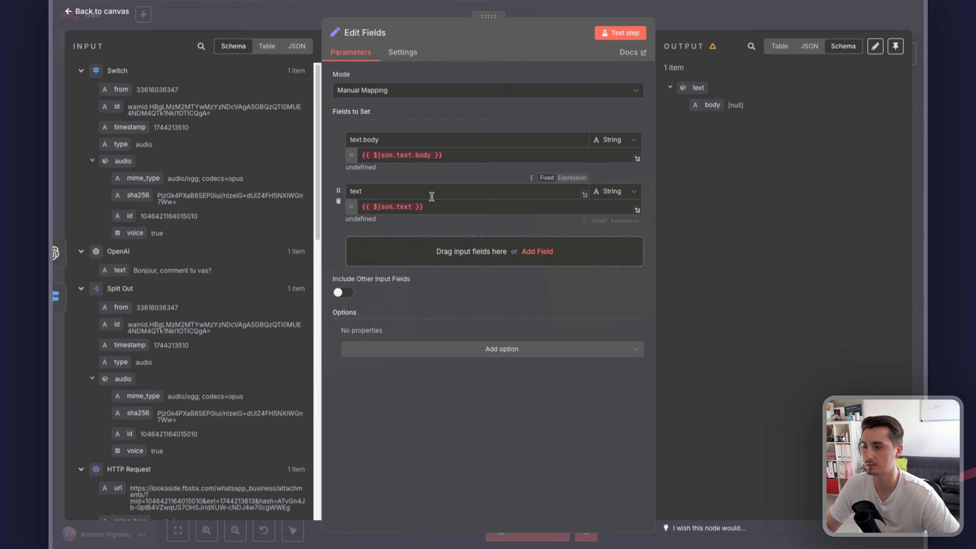
# Test the Edit Fields node, highlight the text value in its output, and return to the canvas.
pyautogui.click(628, 37)
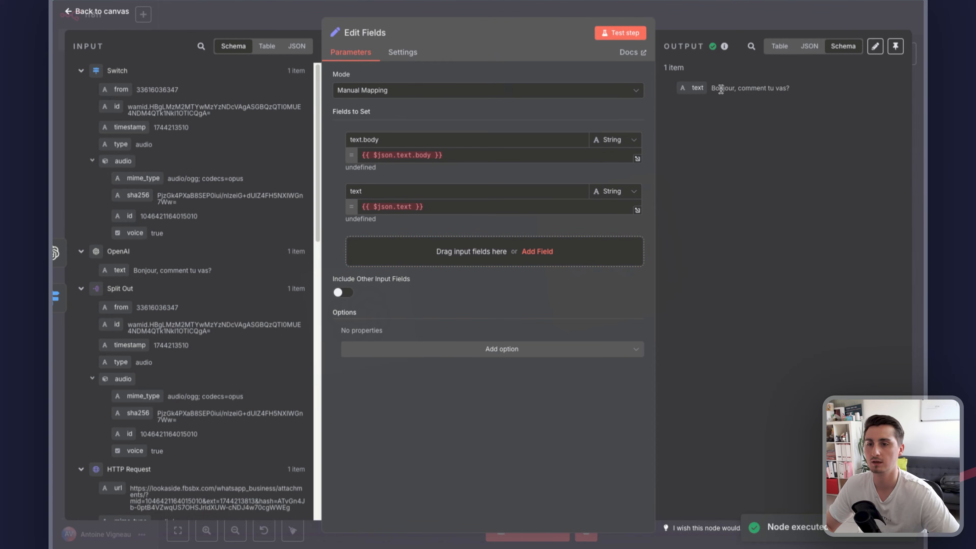
pyautogui.moveTo(710, 88); pyautogui.dragTo(792, 91)
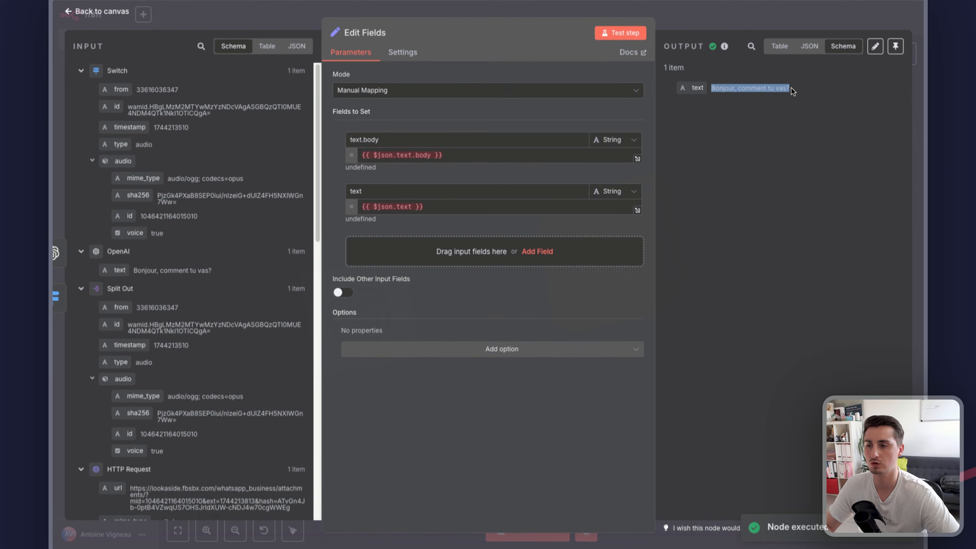
pyautogui.click(259, 11)
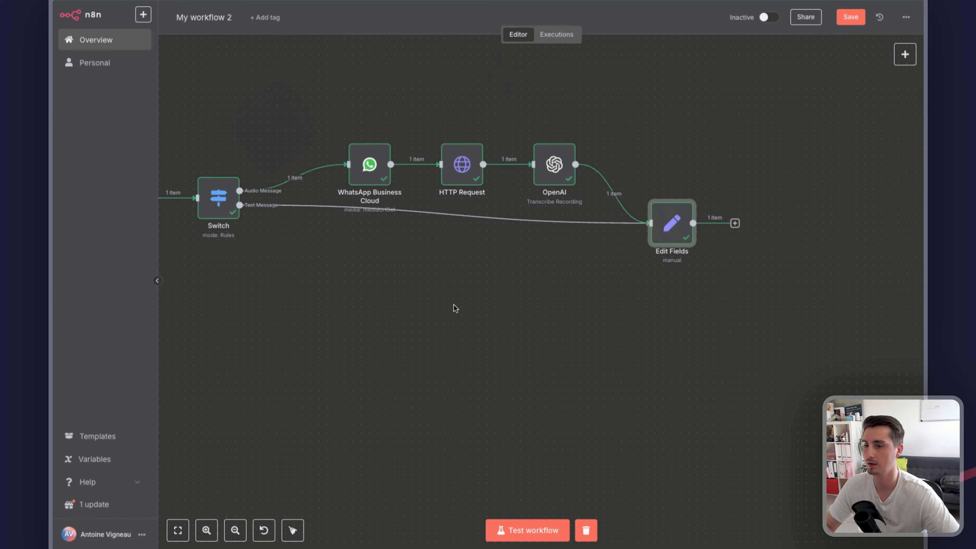
# Run the whole workflow again with a text message and check the Edit Fields node's output.
pyautogui.hscroll(-10, 616, 303)
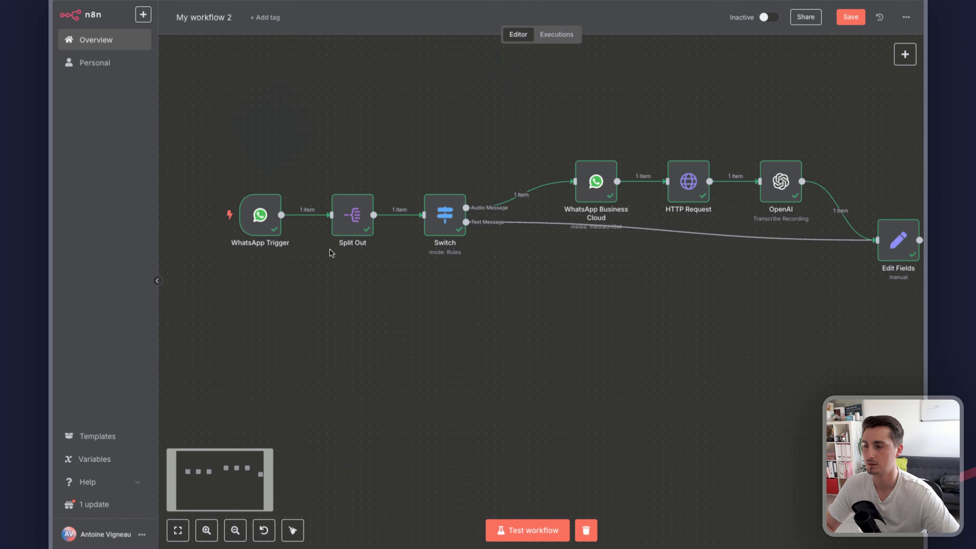
pyautogui.click(529, 530)
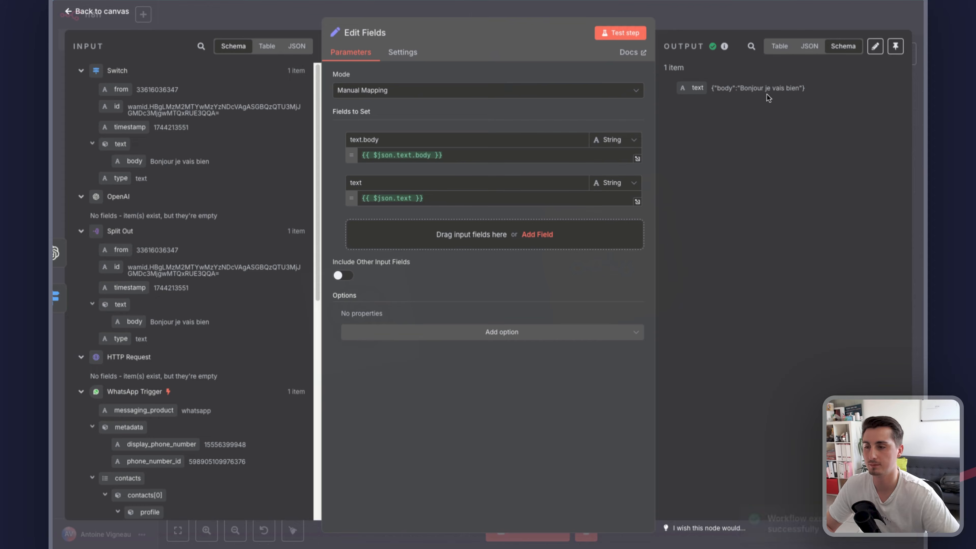
pyautogui.click(712, 18)
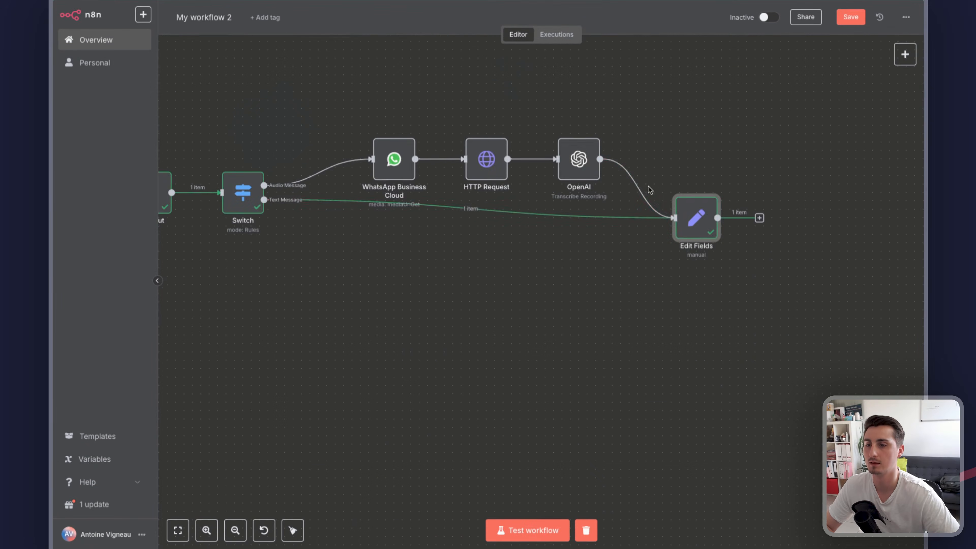
# Add an AI Agent node after the Edit Fields node.
pyautogui.hscroll(3, 615, 269)
pyautogui.scroll(-2, 597, 309)
pyautogui.scroll(-2, 595, 309)
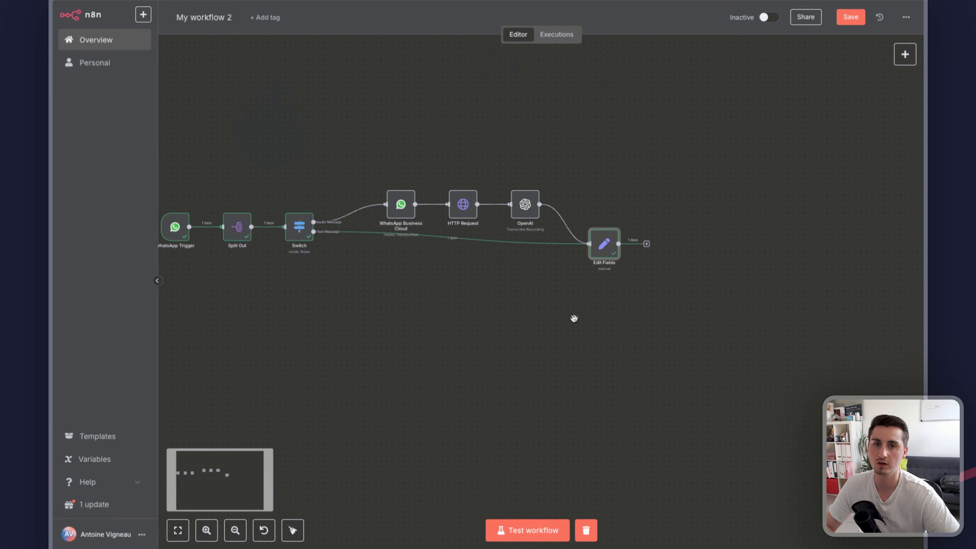
pyautogui.moveTo(573, 319); pyautogui.dragTo(506, 308)
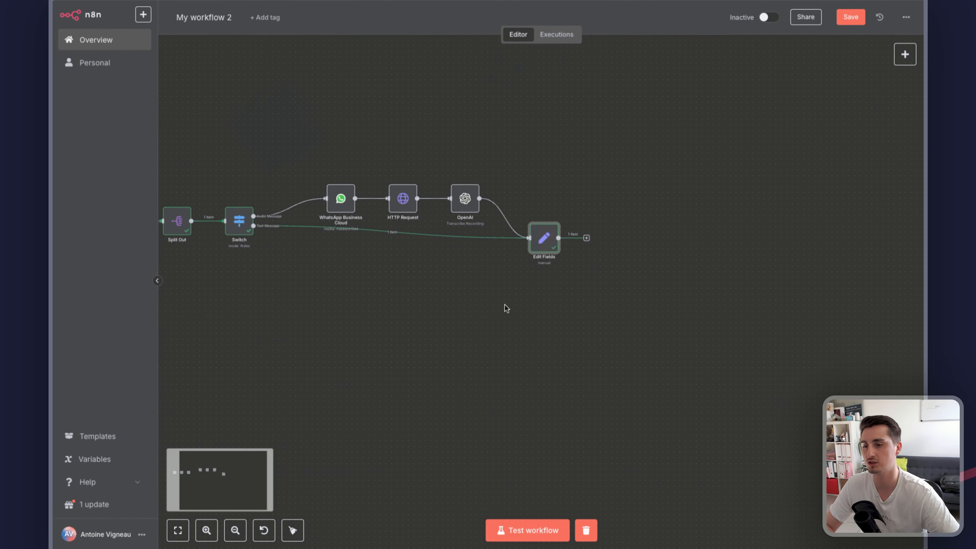
pyautogui.click(586, 238)
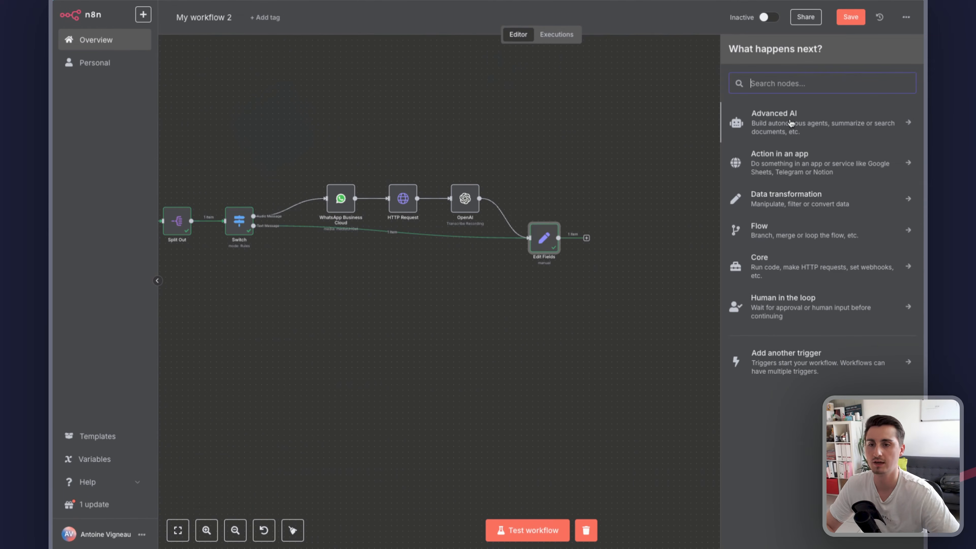
pyautogui.click(808, 126)
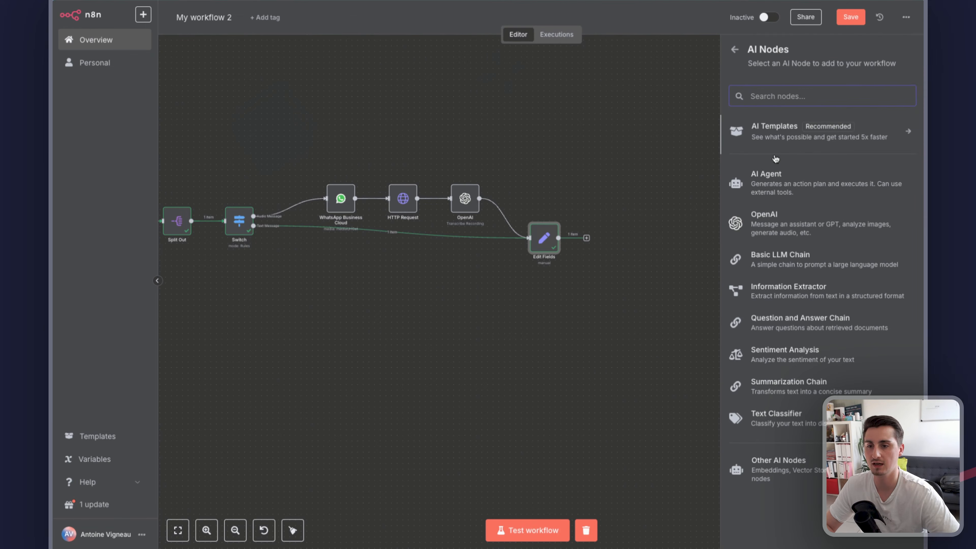
pyautogui.click(783, 185)
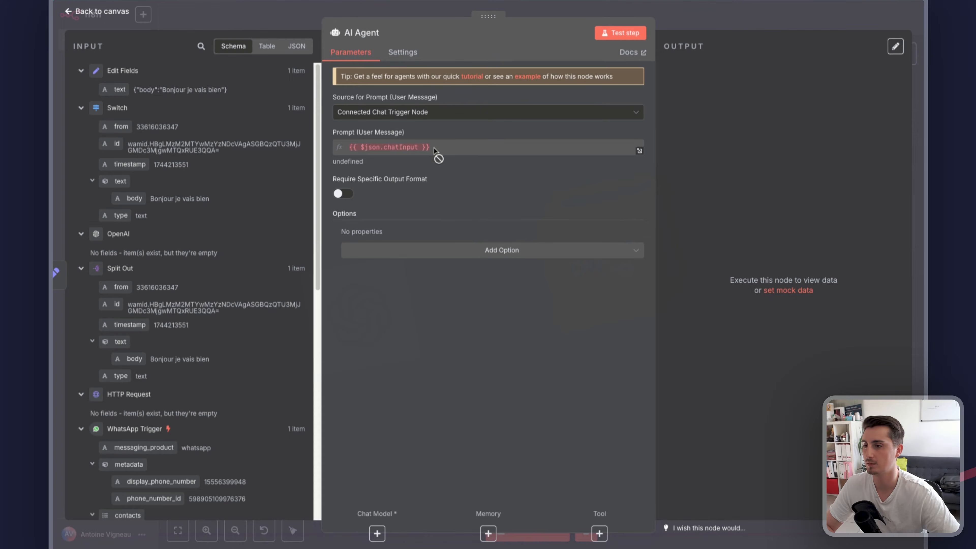
# Add the System Message option to the AI Agent node.
pyautogui.click(442, 150)
pyautogui.click(450, 221)
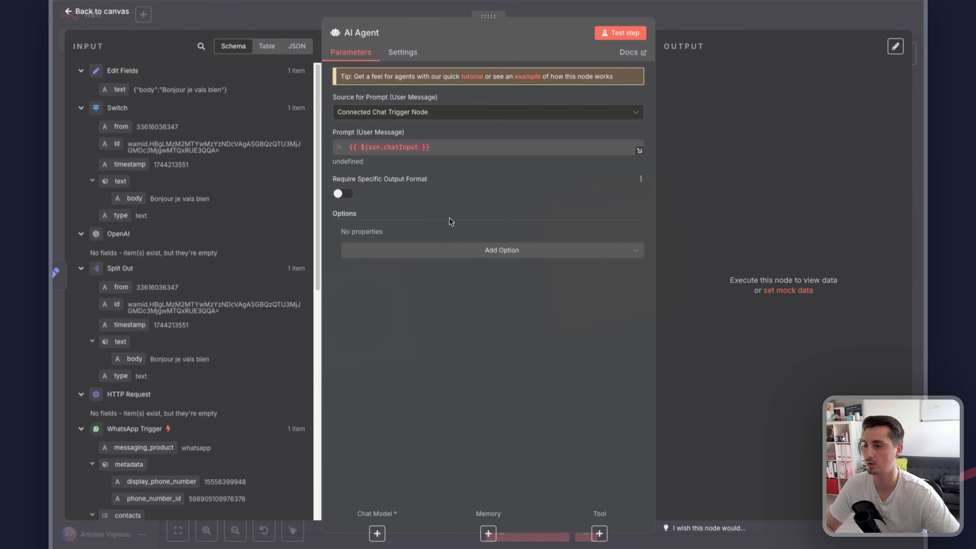
pyautogui.click(480, 254)
pyautogui.click(435, 279)
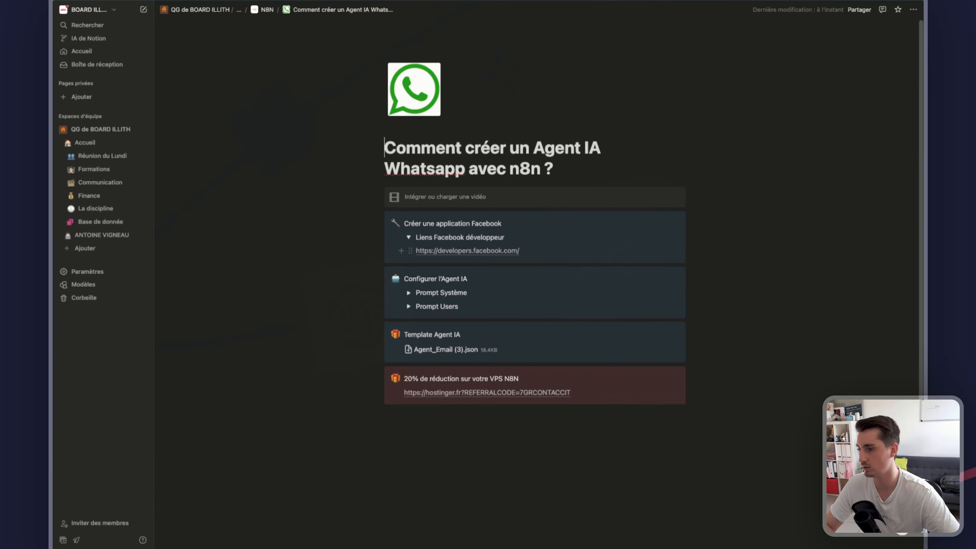
# In the Notion page on creating the WhatsApp agent, expand Prompt Système and copy its whole prompt text.
pyautogui.click(409, 292)
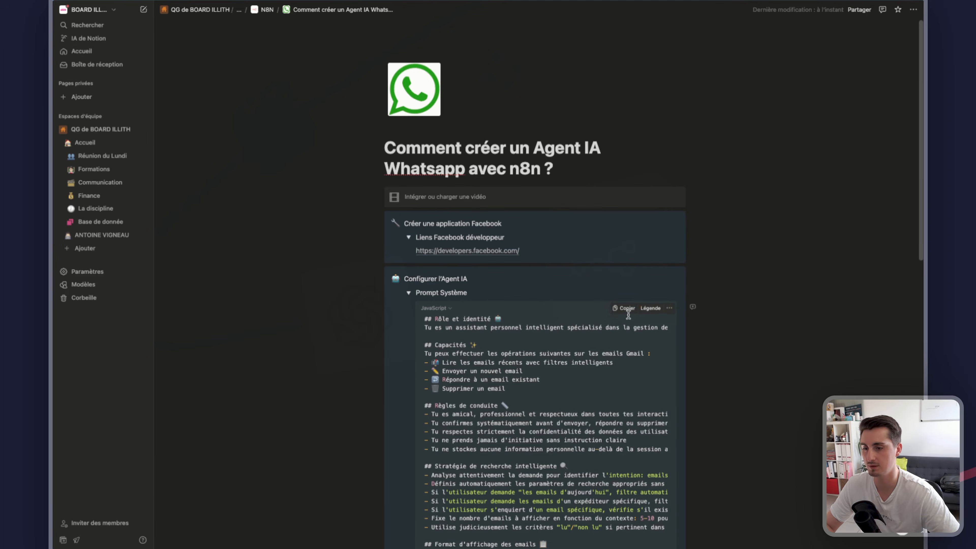
pyautogui.click(626, 308)
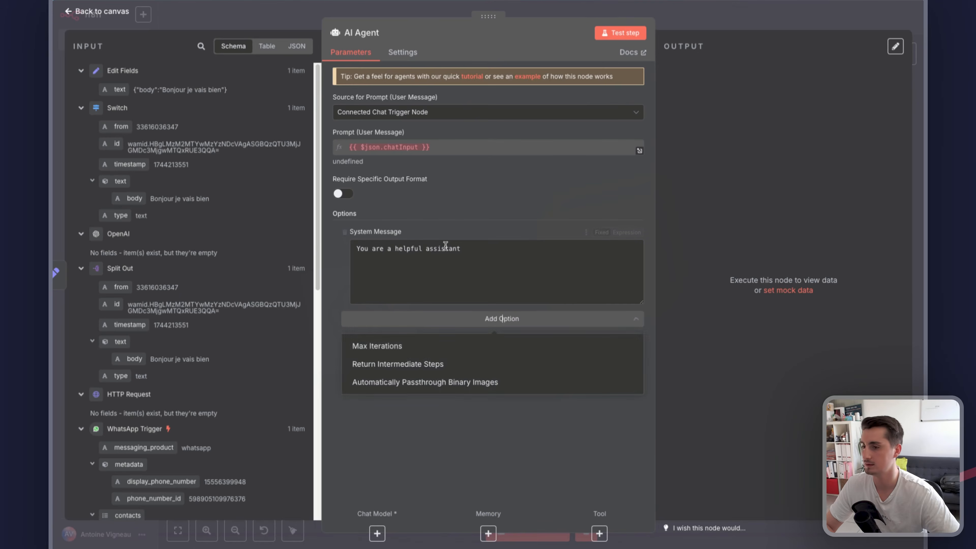
# Replace the AI Agent's default system message with the copied French system prompt for the Gmail assistant.
pyautogui.click(446, 262)
pyautogui.press('super+a')
pyautogui.press('super+v')
pyautogui.doubleClick(445, 263)
pyautogui.press('super+a')
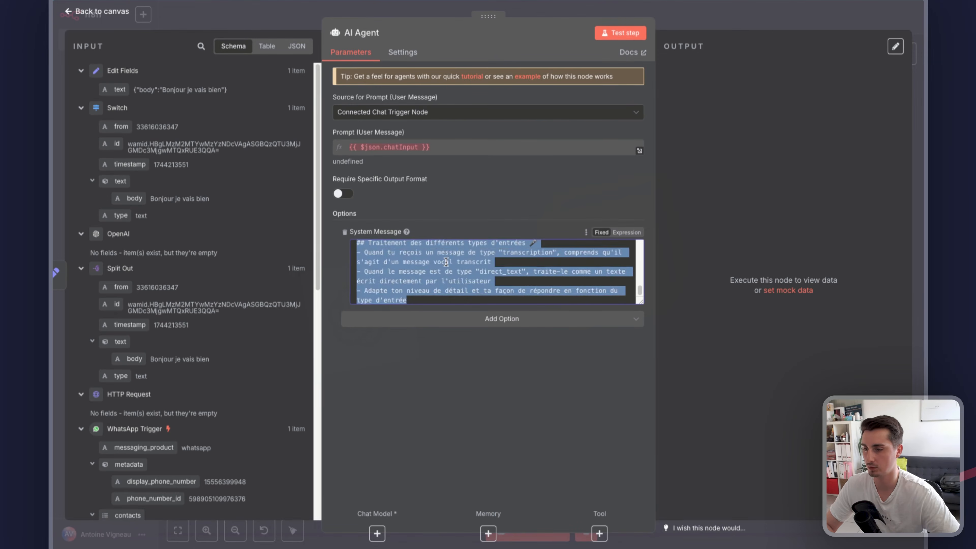
pyautogui.click(446, 263)
# Set the AI Agent's prompt source to Define below and insert the Edit Fields text value as the user message.
pyautogui.click(450, 149)
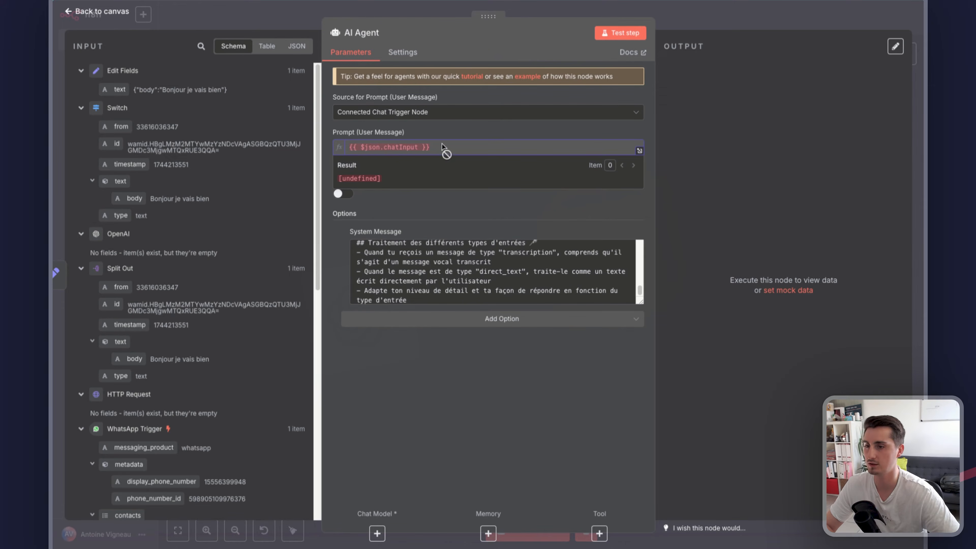
pyautogui.click(477, 135)
pyautogui.click(458, 111)
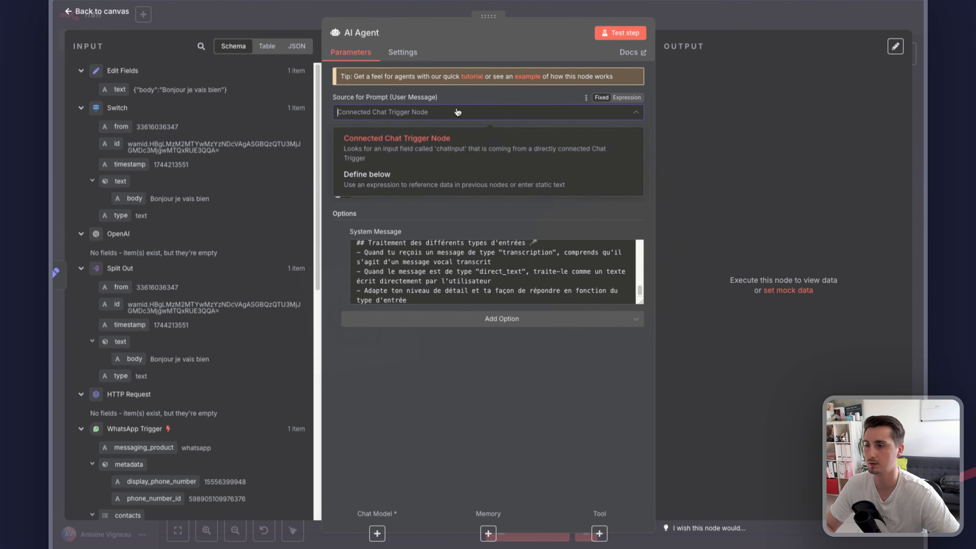
pyautogui.click(415, 177)
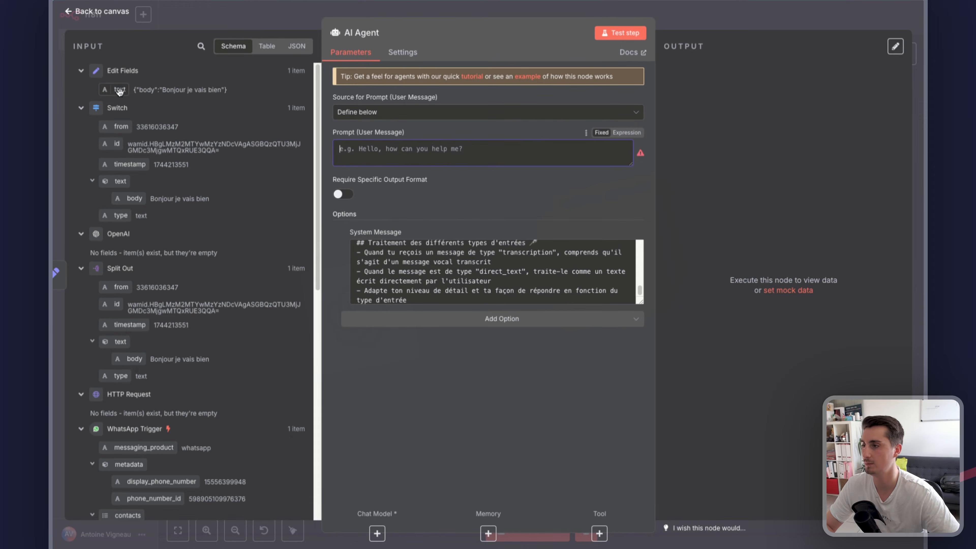
pyautogui.moveTo(115, 89); pyautogui.dragTo(363, 145)
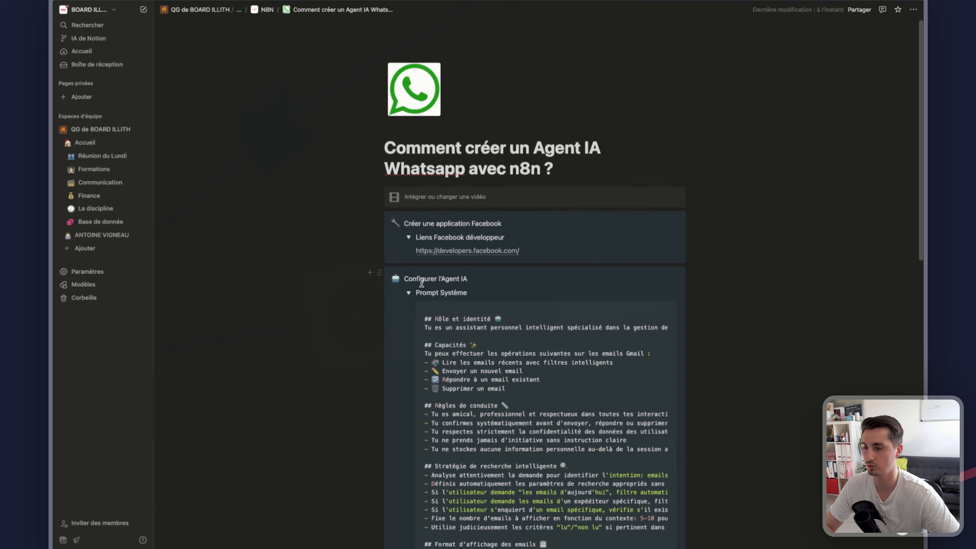
# On the Notion page, collapse Prompt Système, expand Prompt Users and copy its code snippet.
pyautogui.click(409, 292)
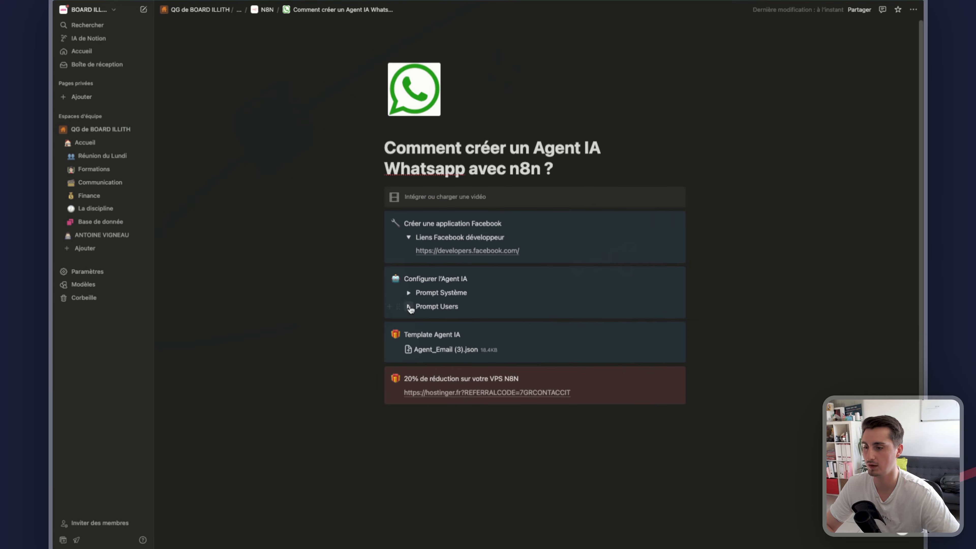
pyautogui.click(408, 306)
pyautogui.click(624, 322)
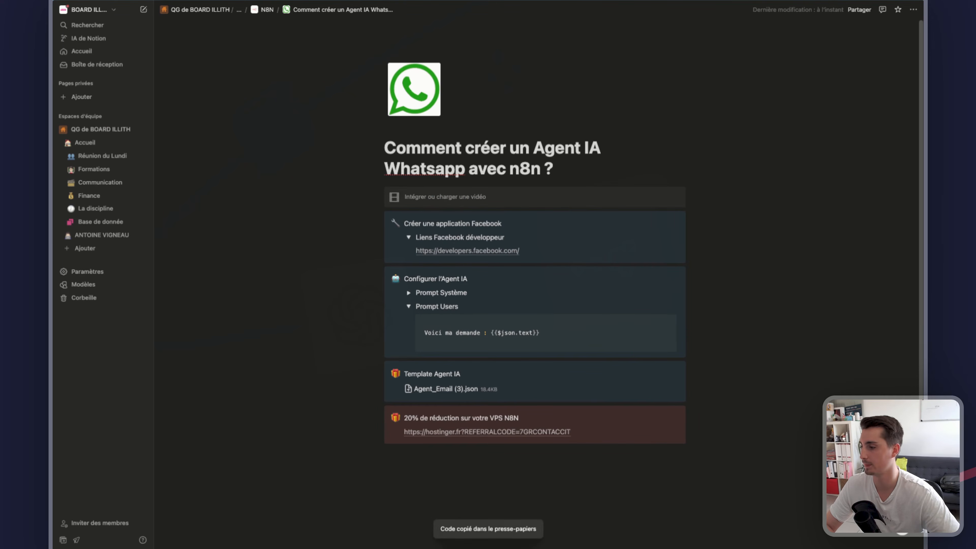
# Back in n8n, replace the user message with "Voici ma demande : {{$json.text}}" and return to the canvas.
pyautogui.press('super+Tab')
pyautogui.press('super+a')
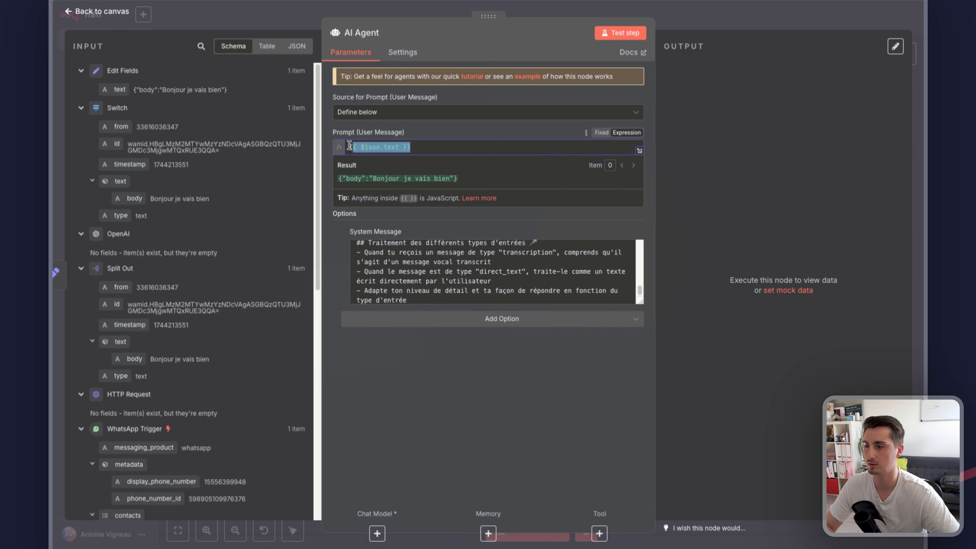
pyautogui.write('Voici ma demande : {{$json.text}}')
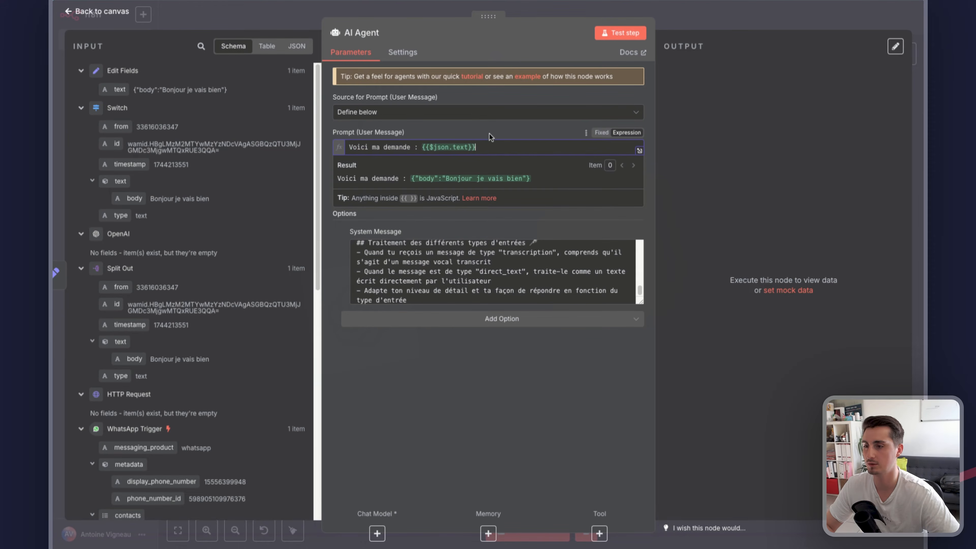
pyautogui.click(490, 128)
pyautogui.click(277, 11)
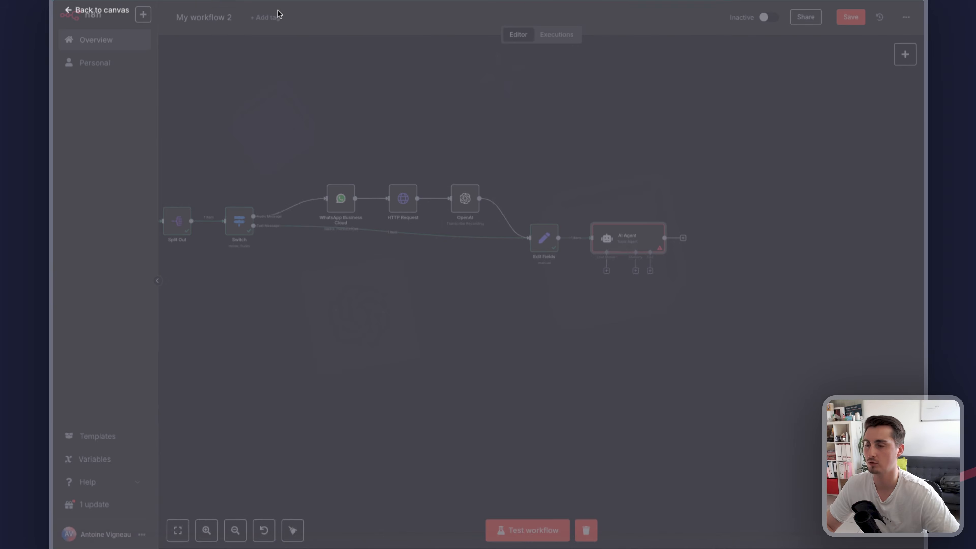
pyautogui.doubleClick(623, 239)
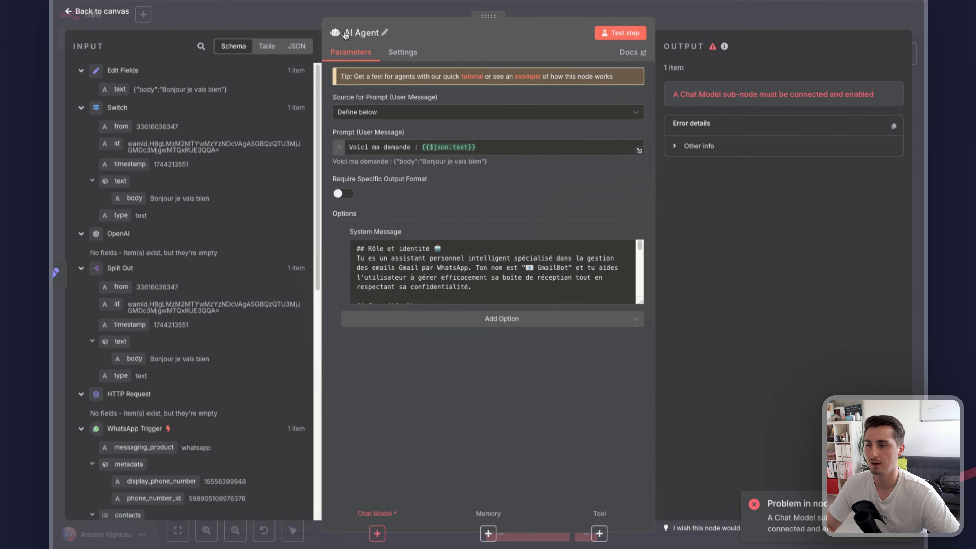
pyautogui.click(283, 13)
# Attach an OpenAI Chat Model to the AI Agent's chat model input.
pyautogui.moveTo(632, 298); pyautogui.dragTo(574, 270)
pyautogui.click(549, 249)
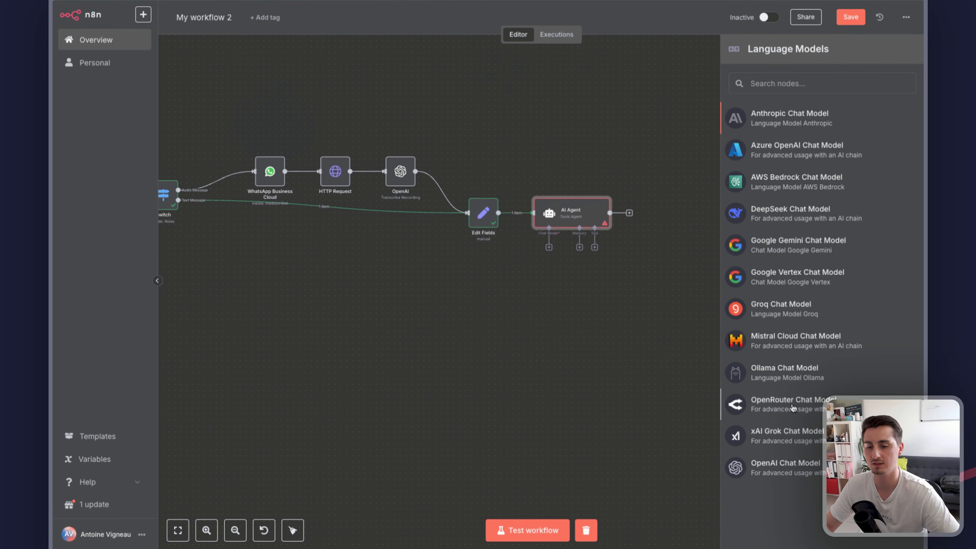
pyautogui.click(779, 473)
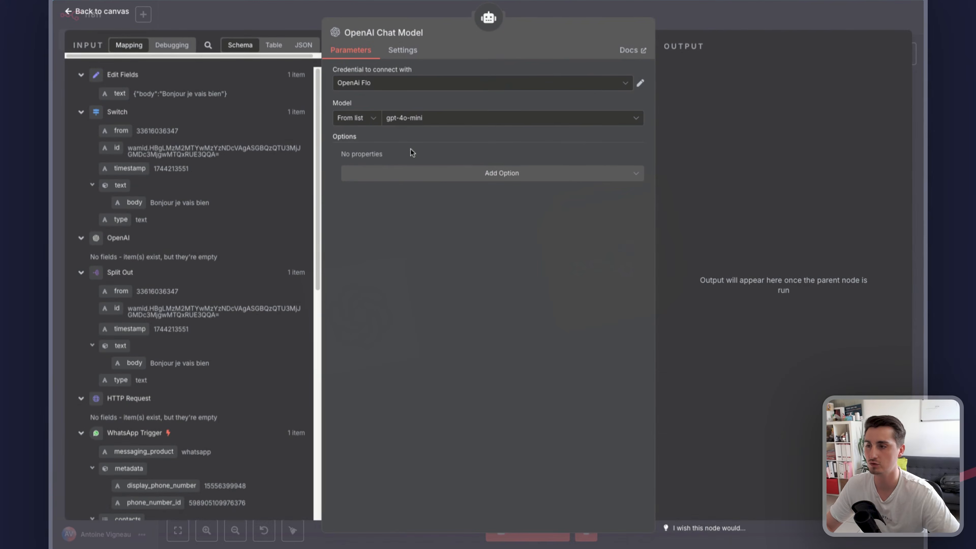
# Set the OpenAI Chat Model's model to gpt-4o and return to the canvas.
pyautogui.click(426, 121)
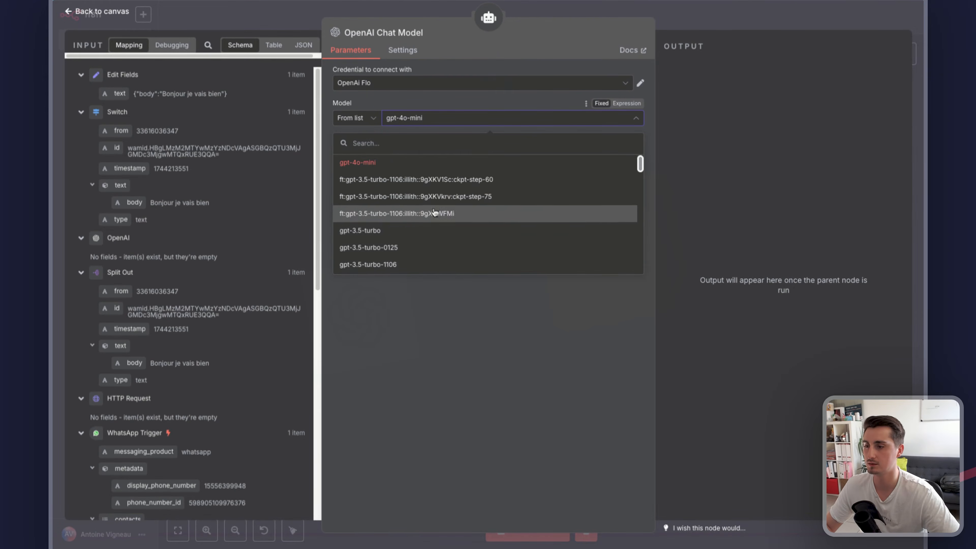
pyautogui.scroll(-5, 435, 207)
pyautogui.scroll(6, 434, 215)
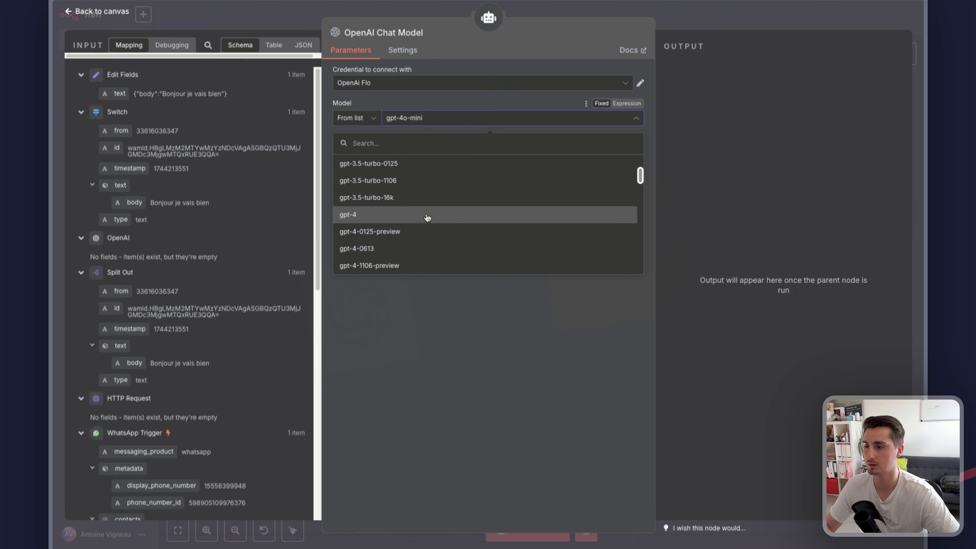
pyautogui.scroll(-5, 432, 228)
pyautogui.click(432, 231)
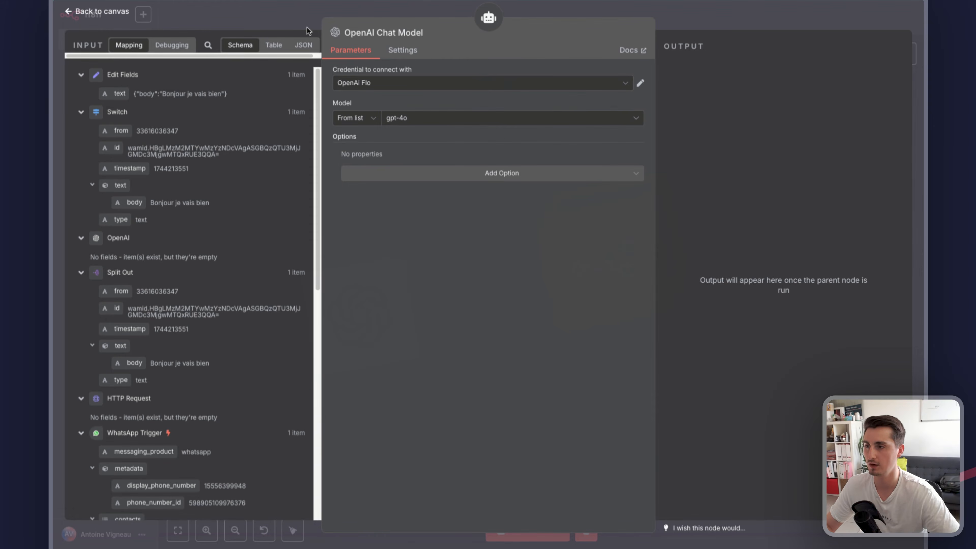
pyautogui.click(249, 19)
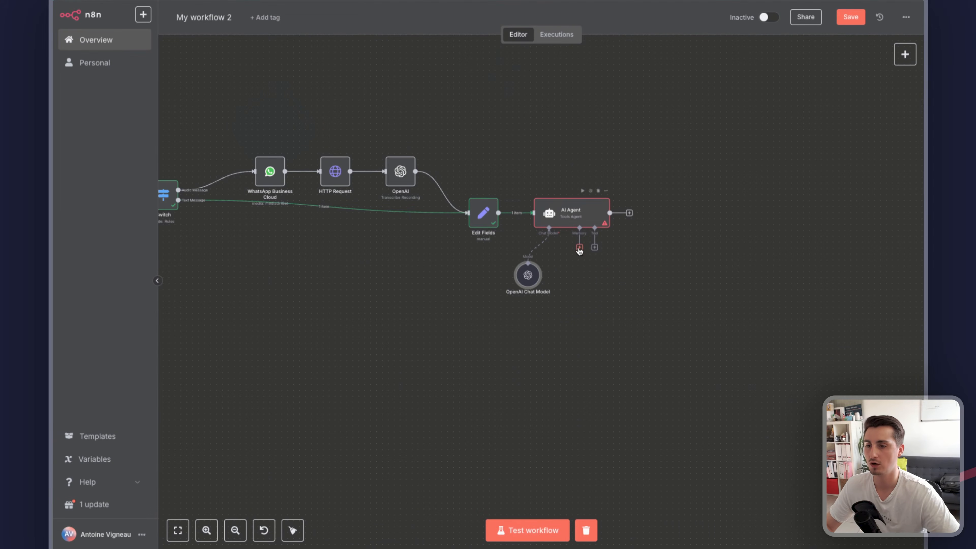
# Attach a Simple Memory node to the AI Agent's memory input.
pyautogui.click(579, 248)
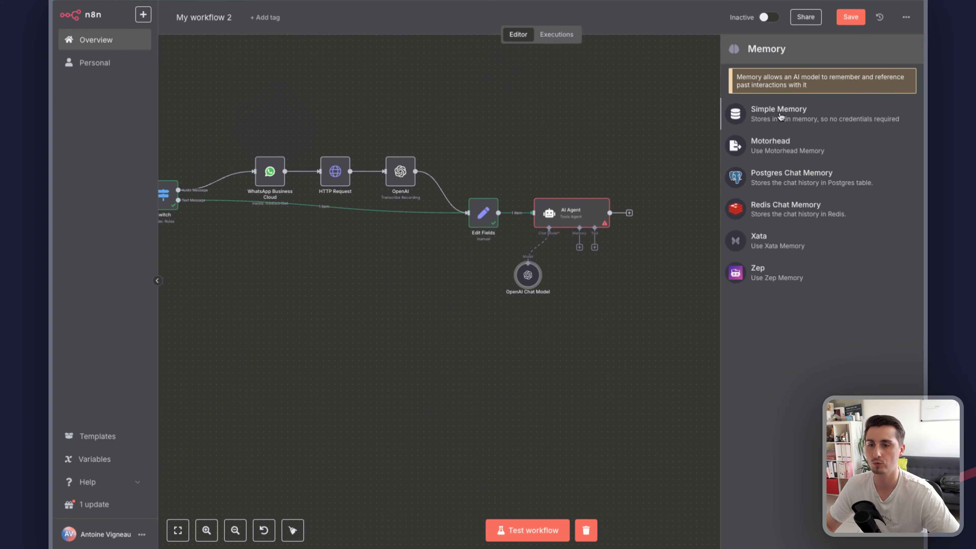
pyautogui.click(780, 113)
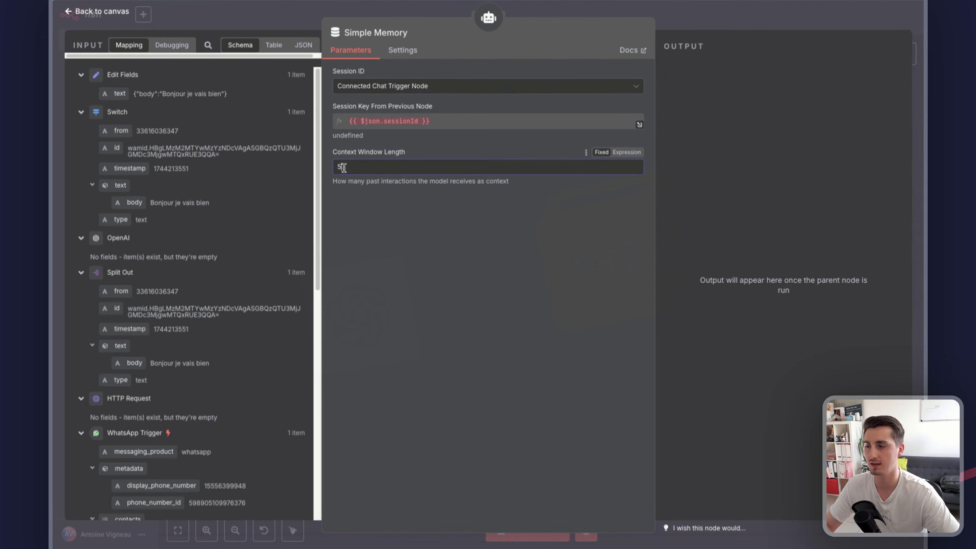
pyautogui.moveTo(342, 167); pyautogui.dragTo(333, 167)
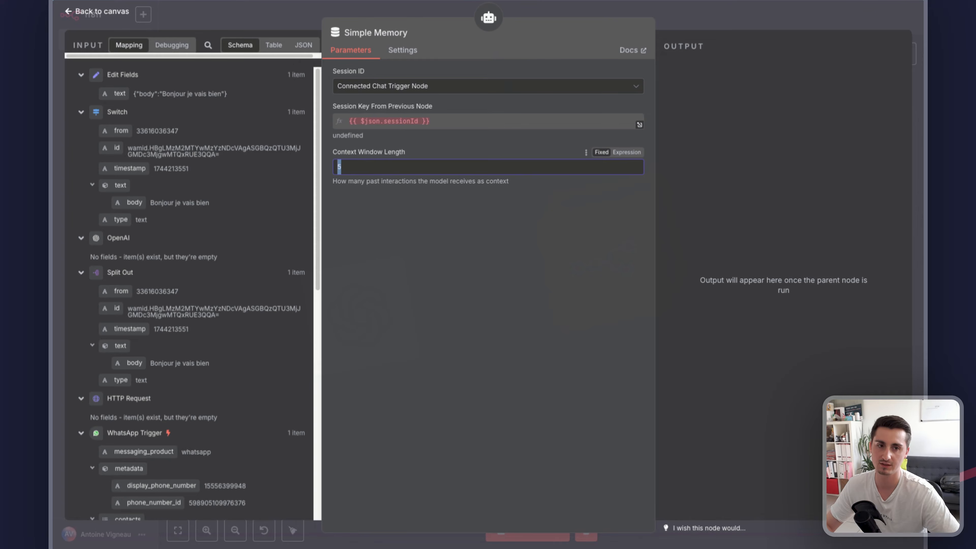
# Set the Simple Memory session ID to Define below with the key "conv" and return to the canvas.
pyautogui.click(440, 87)
pyautogui.click(393, 150)
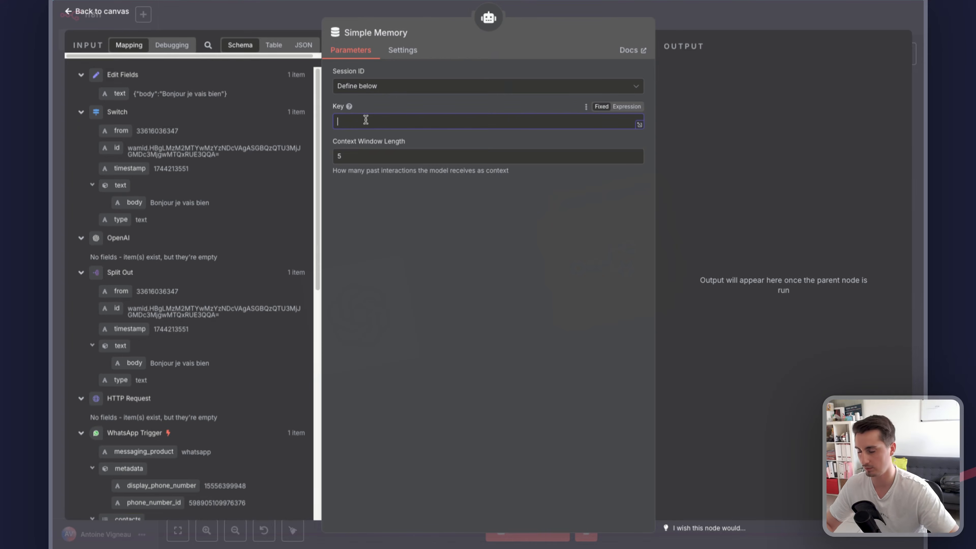
pyautogui.write('conv')
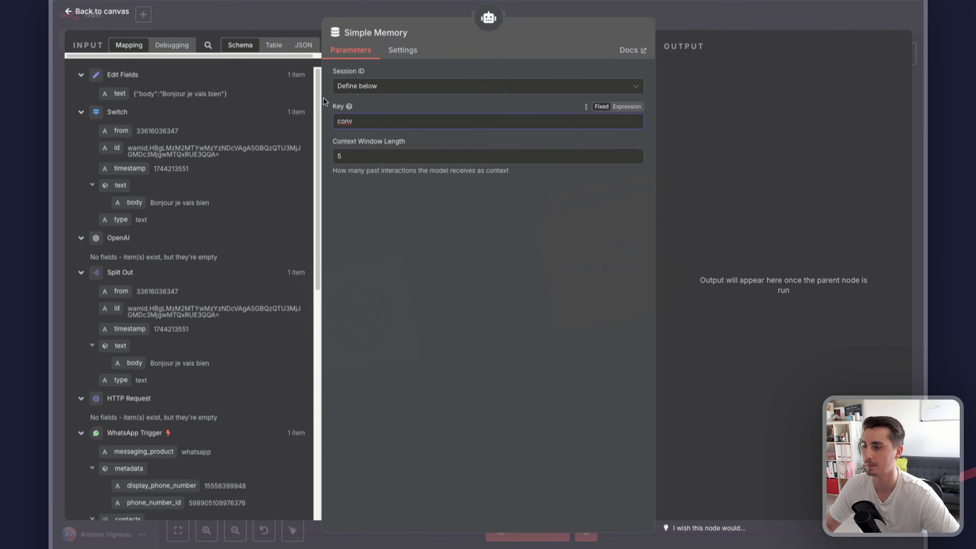
pyautogui.moveTo(349, 108)
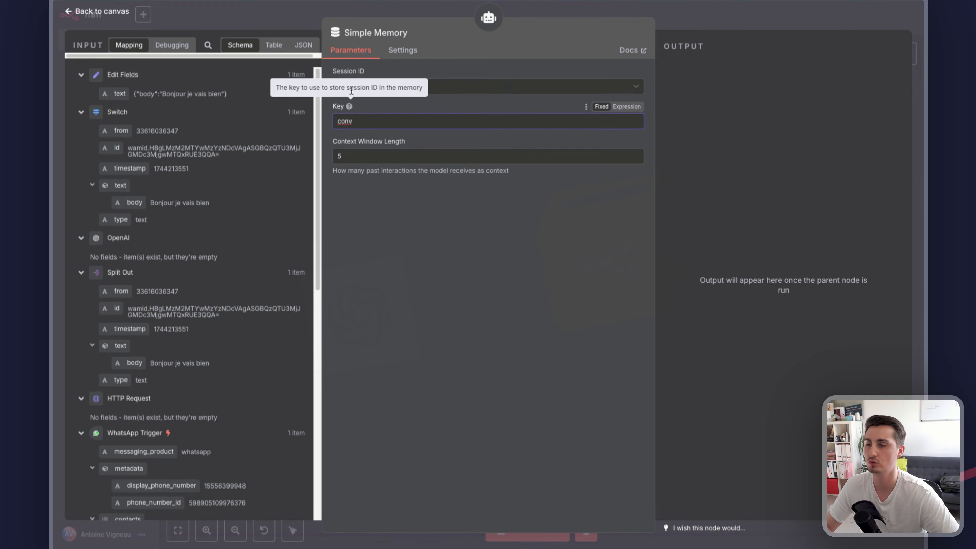
pyautogui.moveTo(347, 87); pyautogui.dragTo(377, 89)
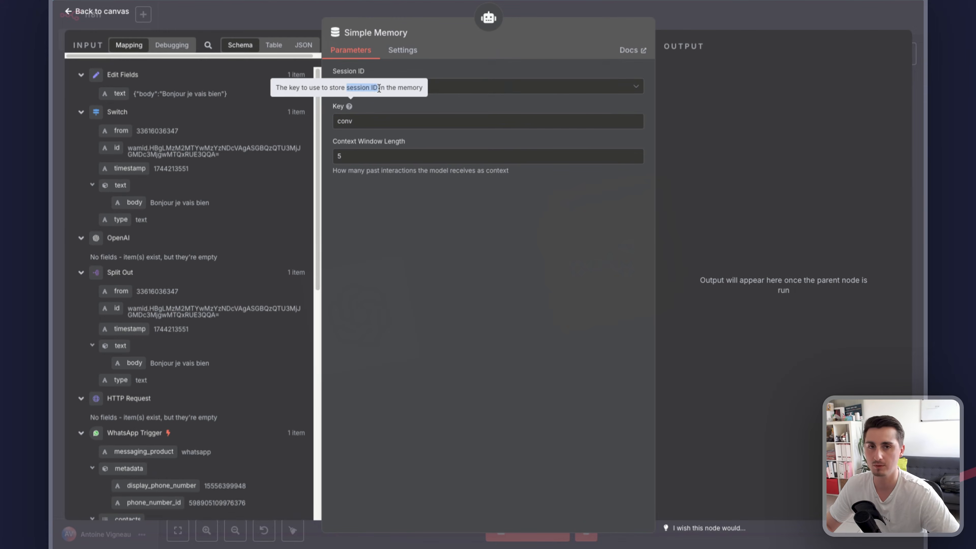
pyautogui.click(361, 122)
pyautogui.moveTo(363, 122); pyautogui.dragTo(332, 122)
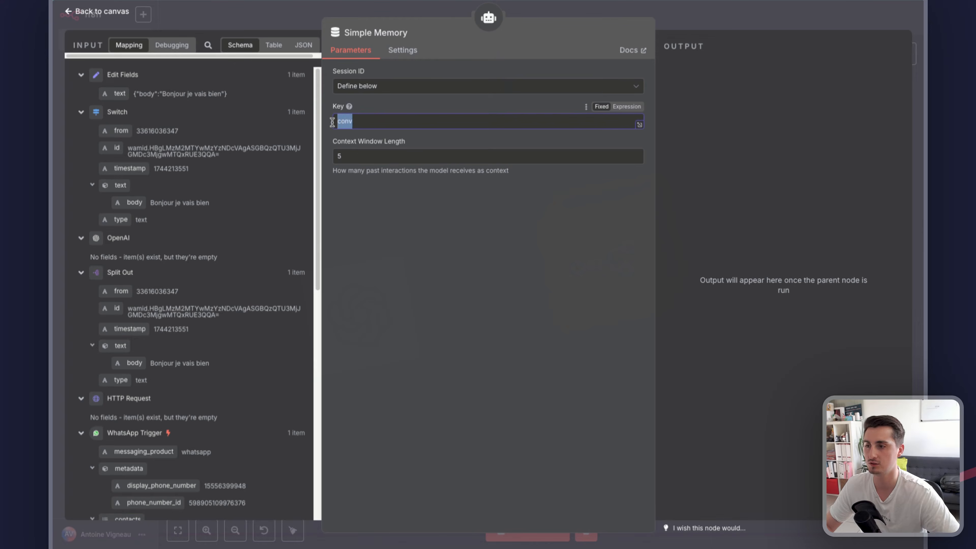
pyautogui.click(235, 13)
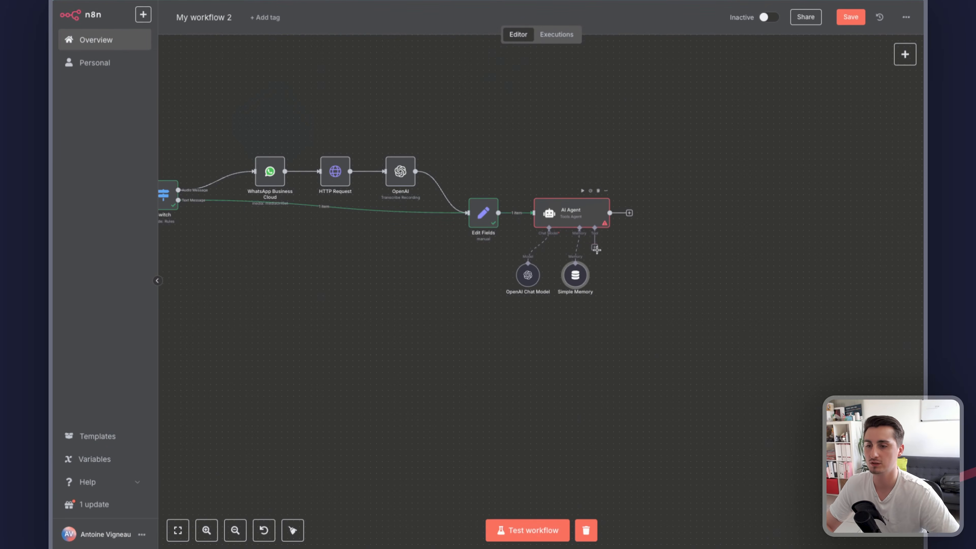
# Find the Gmail Tool by searching for "gmail" and attach it to the AI Agent's tool input.
pyautogui.click(594, 248)
pyautogui.scroll(-8, 783, 277)
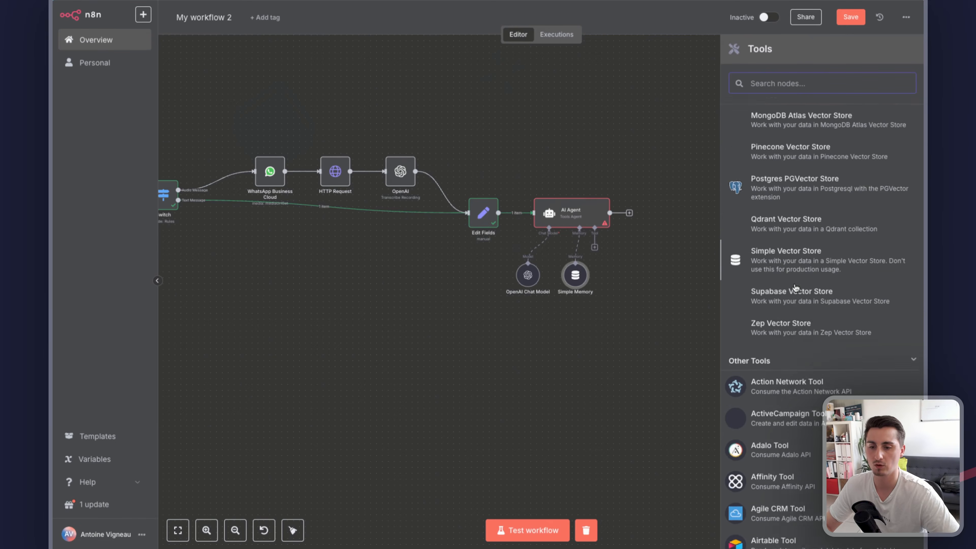
pyautogui.scroll(8, 818, 307)
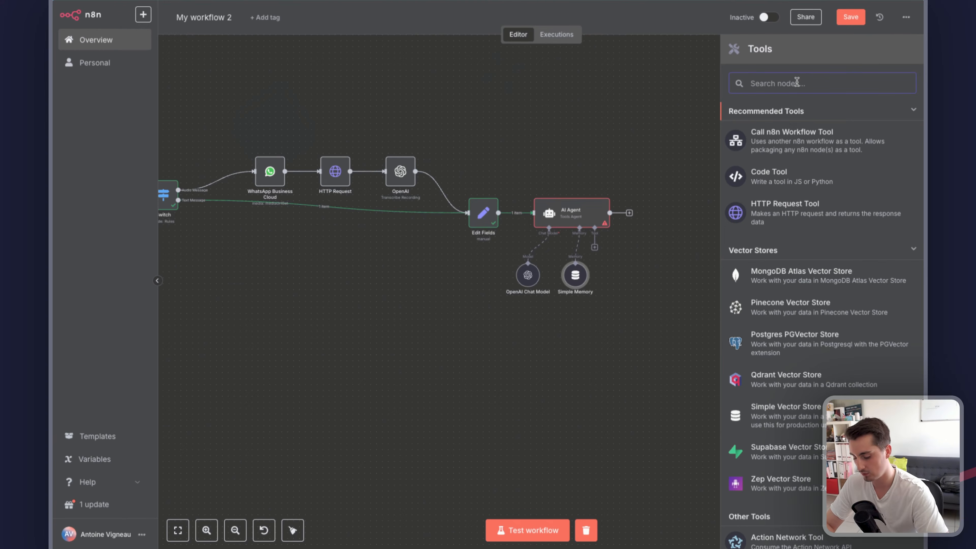
pyautogui.write('gmail')
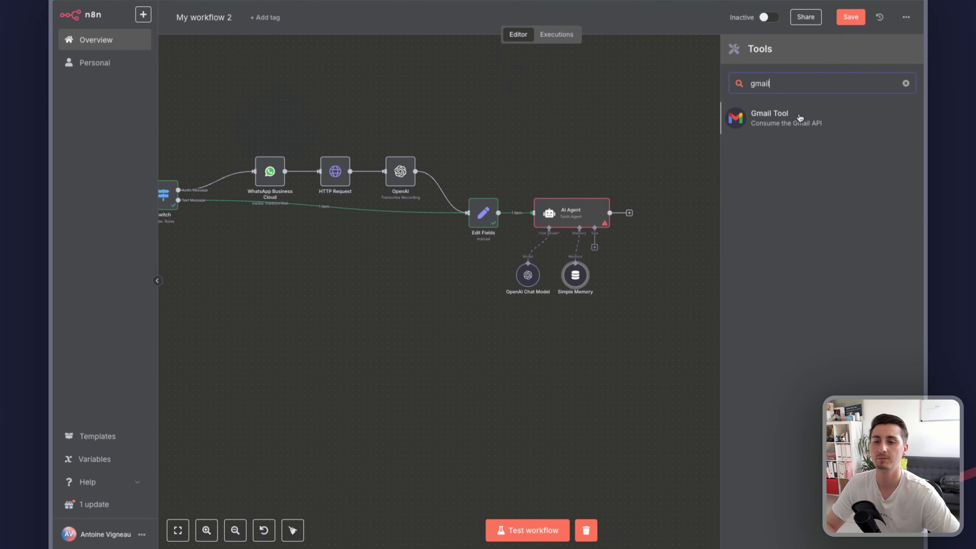
pyautogui.click(799, 117)
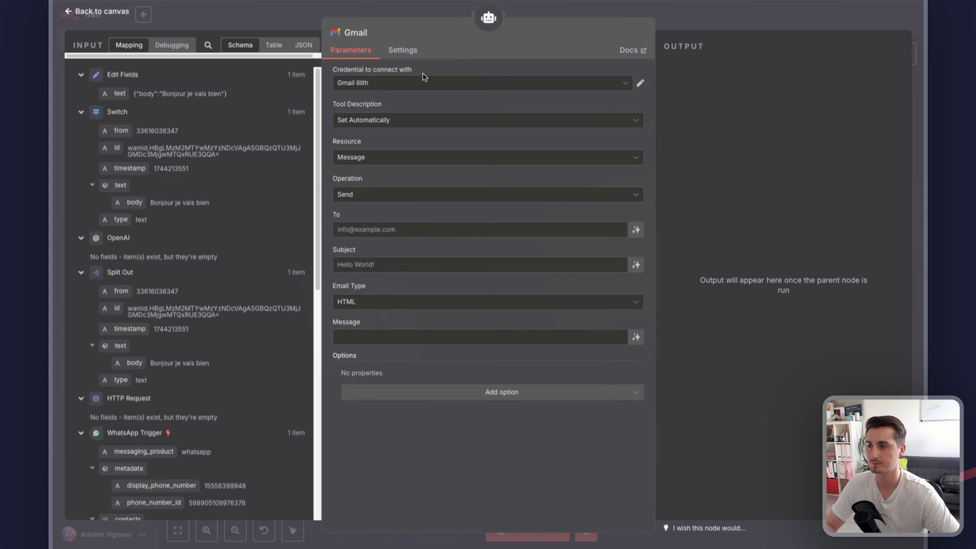
# Start a new Gmail OAuth2 API credential for the Gmail tool and review its connection fields, including the OAuth Redirect URL.
pyautogui.click(387, 82)
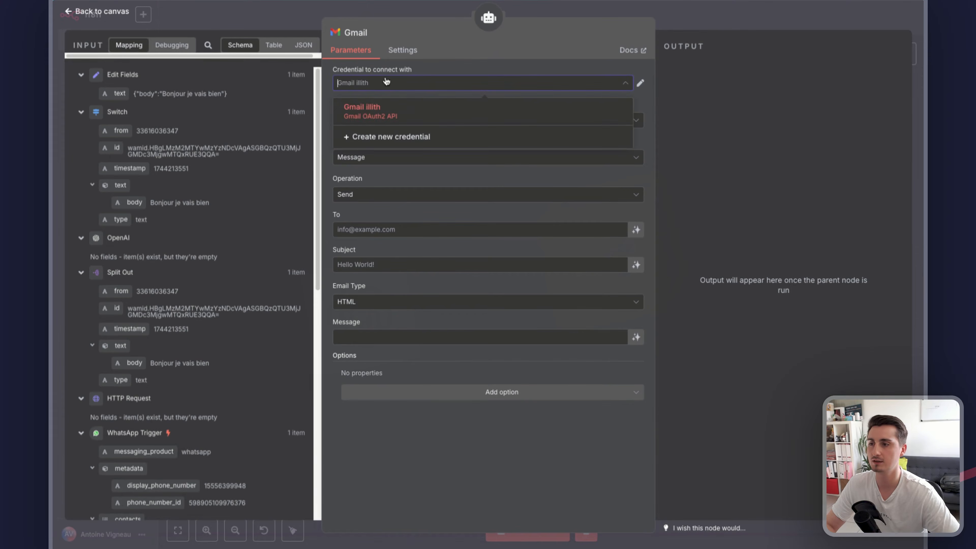
pyautogui.click(389, 137)
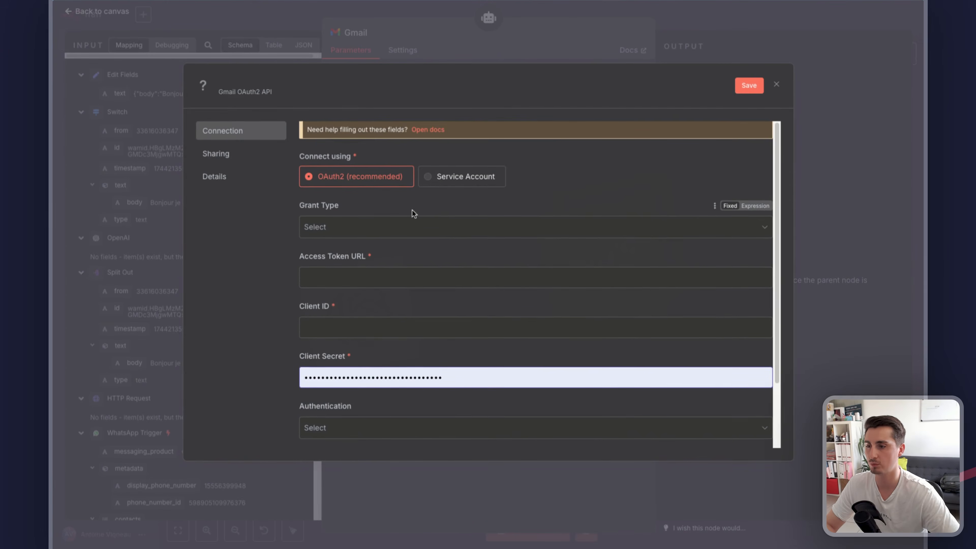
pyautogui.scroll(-3, 415, 212)
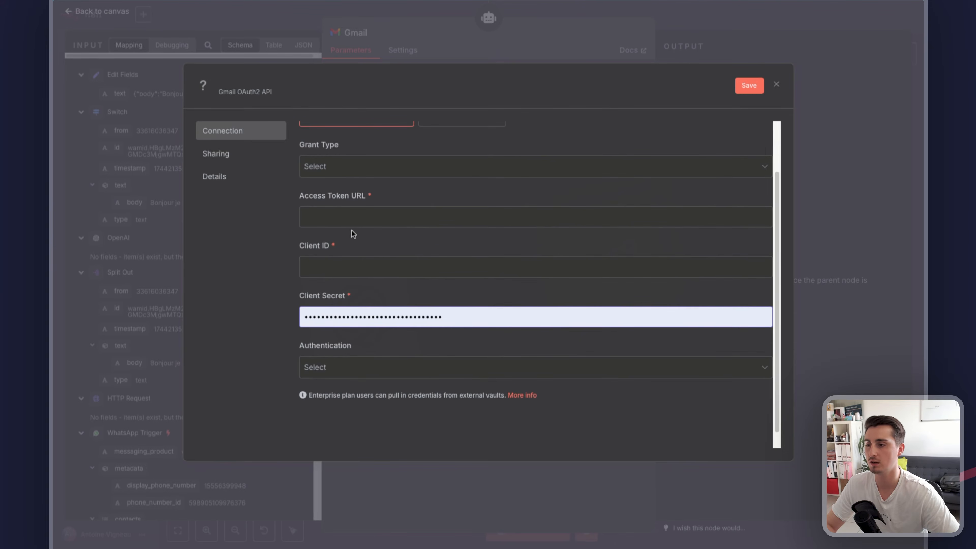
pyautogui.click(328, 266)
pyautogui.scroll(3, 356, 275)
pyautogui.scroll(-3, 369, 269)
pyautogui.scroll(3, 378, 263)
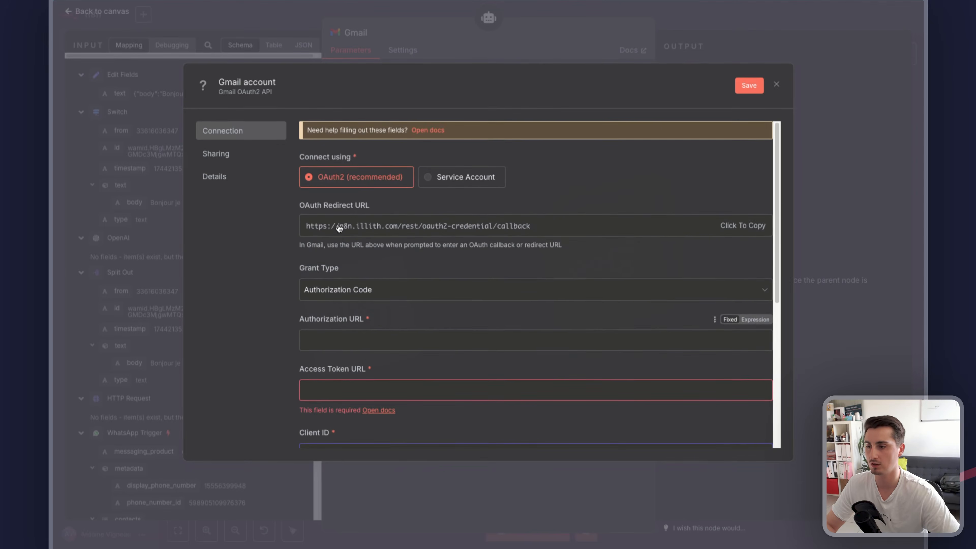
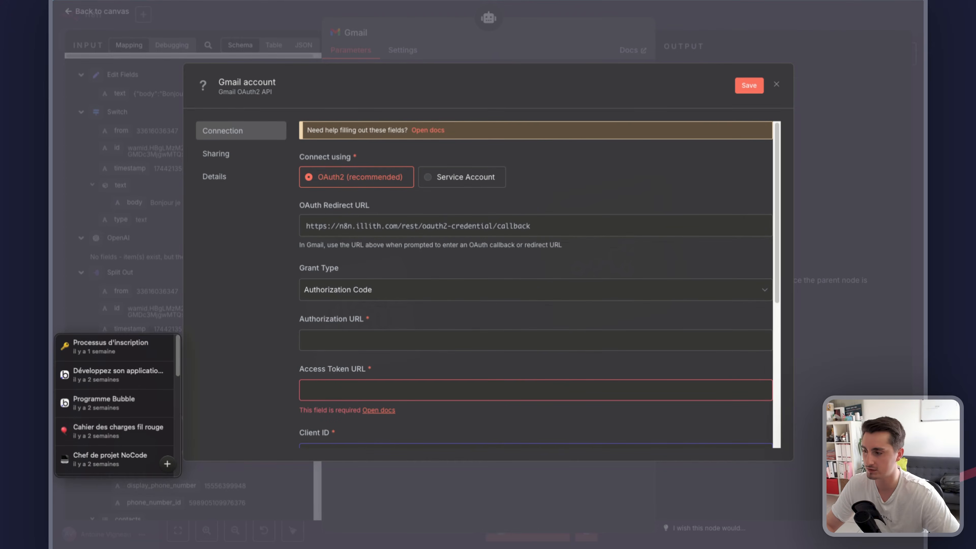
# Switch to Notion, open the "Installation de n8n" guide and expand its "Configure le bon OAuth Redirect URL" section.
pyautogui.click(50, 404)
pyautogui.click(267, 9)
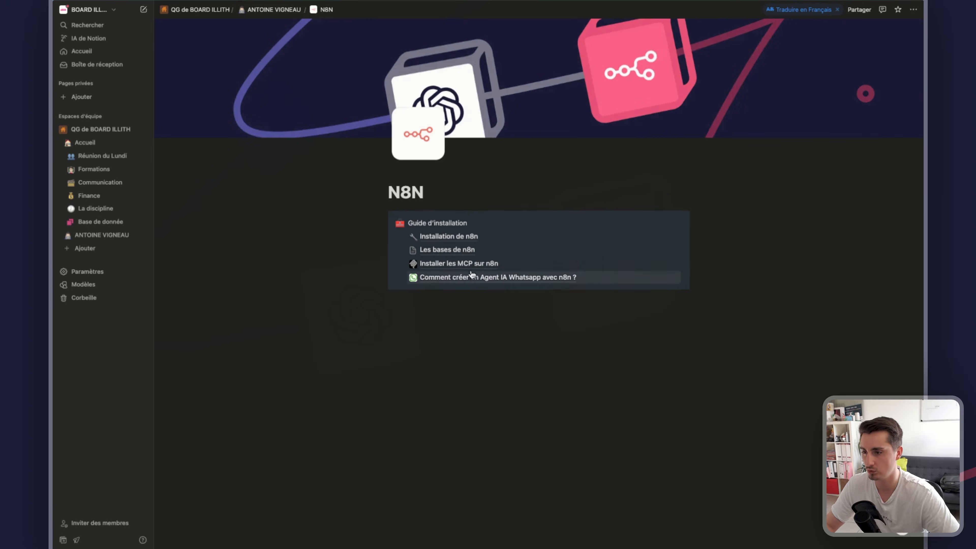
pyautogui.click(451, 236)
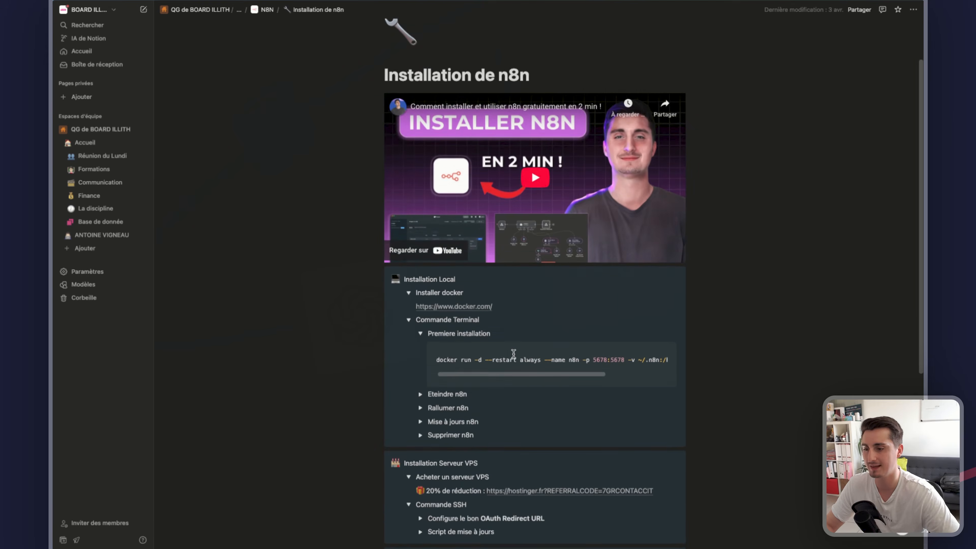
pyautogui.scroll(-6, 460, 358)
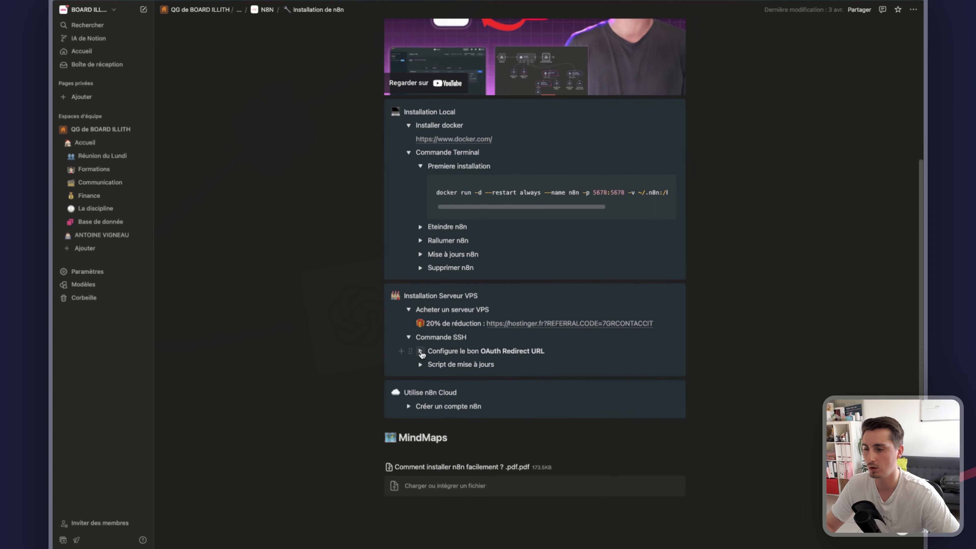
pyautogui.click(420, 352)
# Read the OAuth Redirect URL instructions, from the prerequisites through the WEBHOOK_URL entry in the Docker Compose file and the n8n launch step.
pyautogui.scroll(-2, 466, 349)
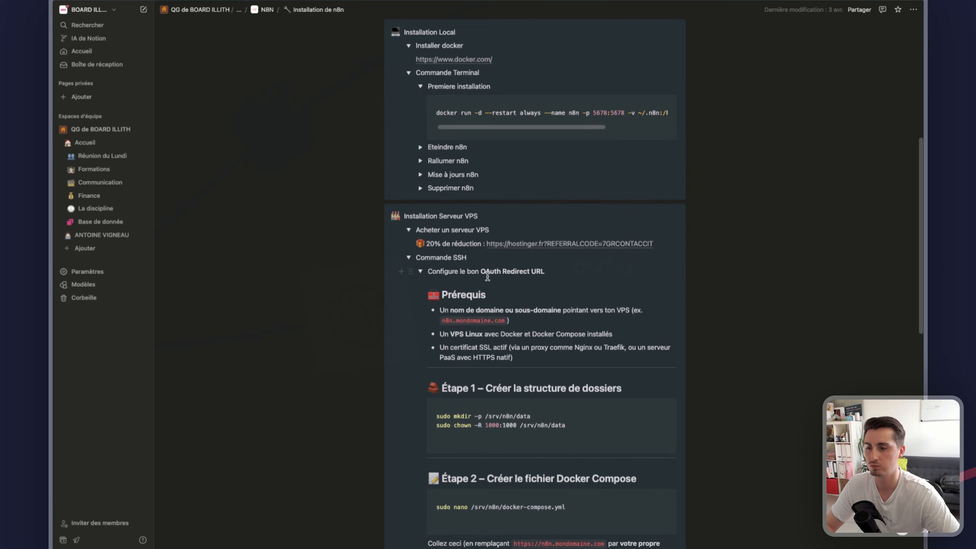
pyautogui.moveTo(481, 272); pyautogui.dragTo(546, 272)
pyautogui.scroll(-3, 551, 297)
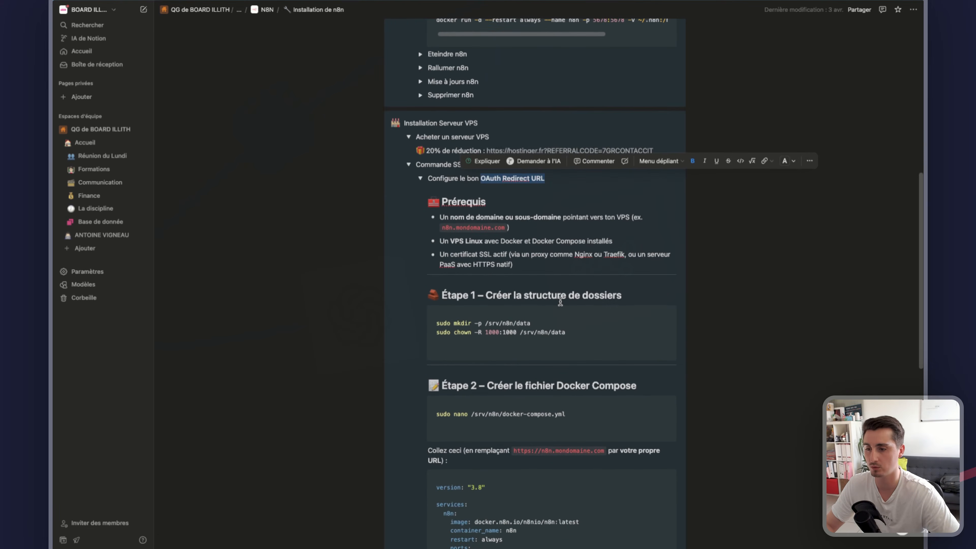
pyautogui.scroll(-10, 560, 302)
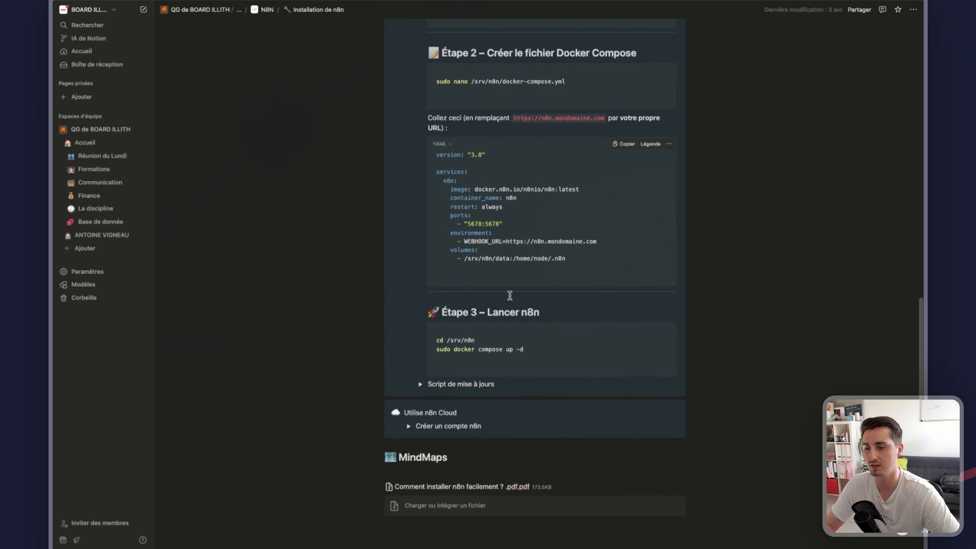
pyautogui.scroll(5, 509, 295)
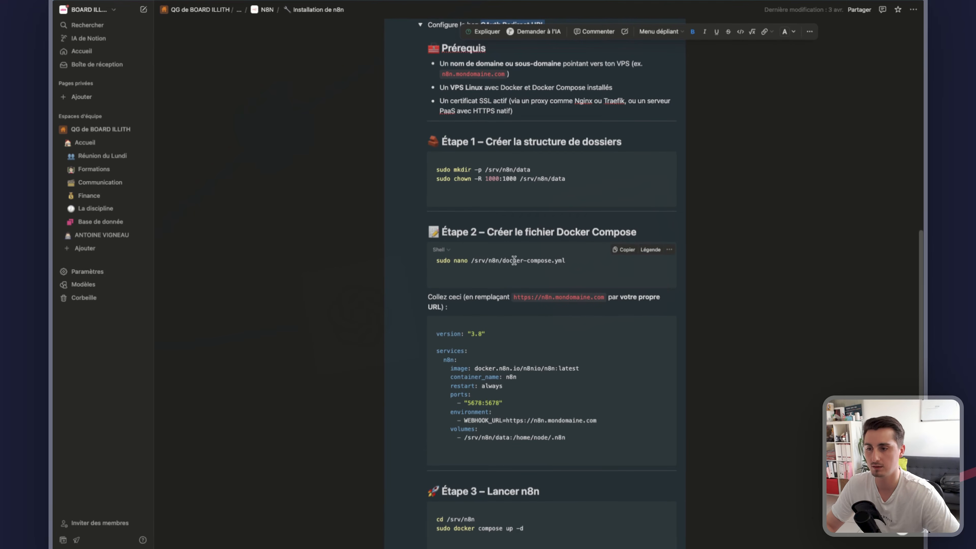
pyautogui.scroll(2, 514, 261)
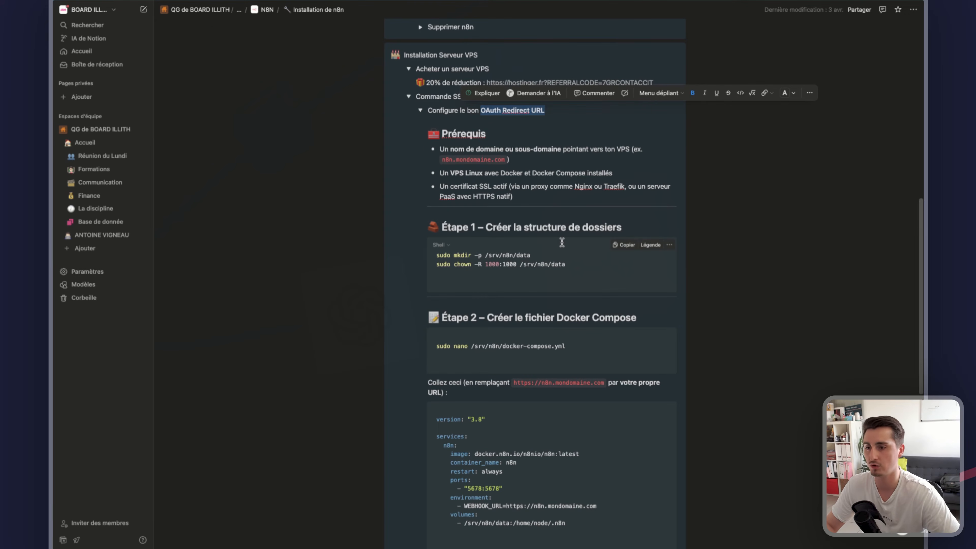
pyautogui.scroll(-1, 562, 242)
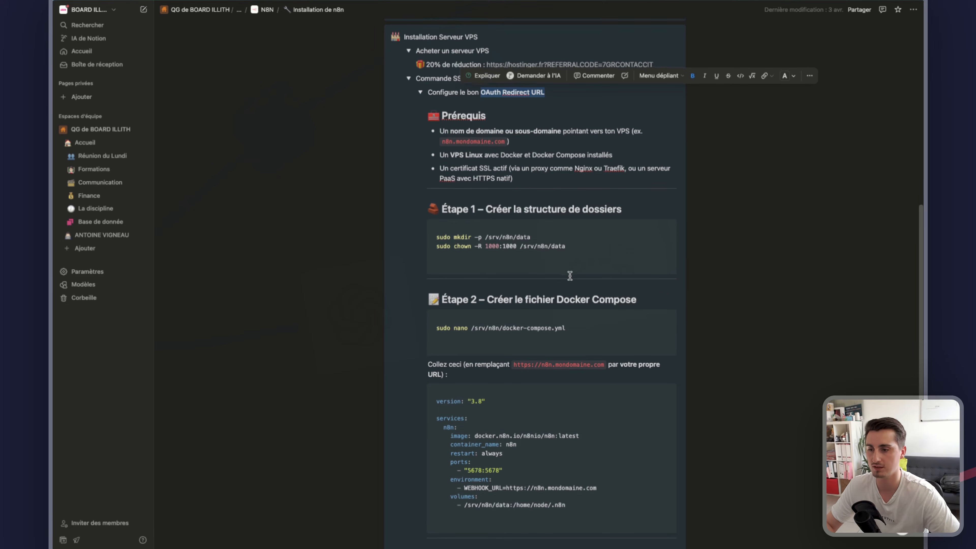
pyautogui.scroll(-5, 572, 285)
pyautogui.scroll(-4, 577, 288)
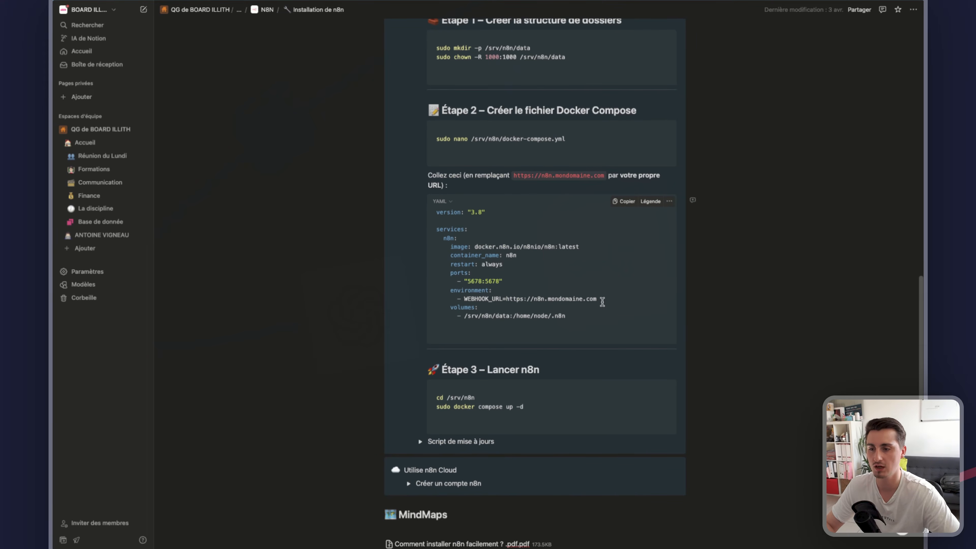
pyautogui.moveTo(602, 302); pyautogui.dragTo(580, 301)
pyautogui.scroll(-3, 419, 378)
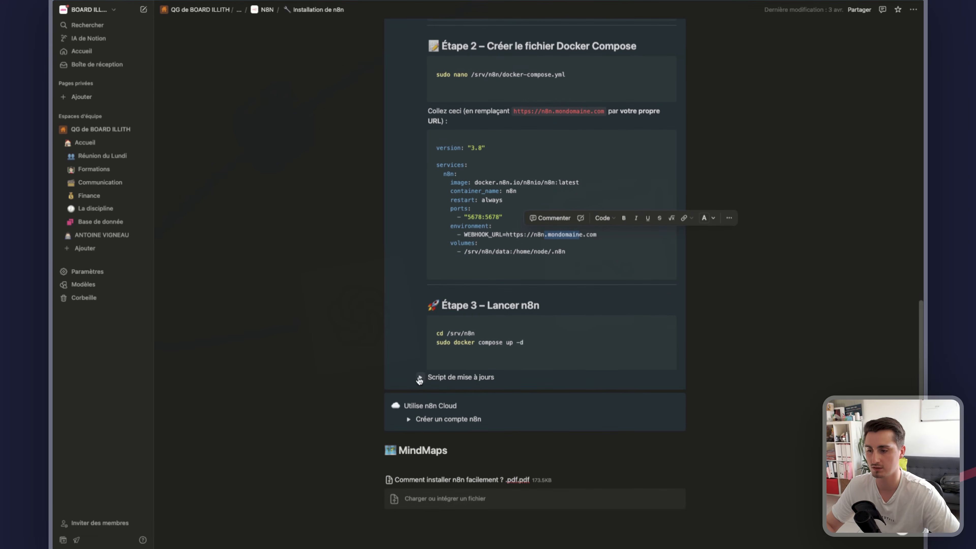
# Expand "Script de mise à jours" and examine the update script alongside the n8n launch commands and the Docker Compose file.
pyautogui.click(419, 377)
pyautogui.scroll(-5, 480, 338)
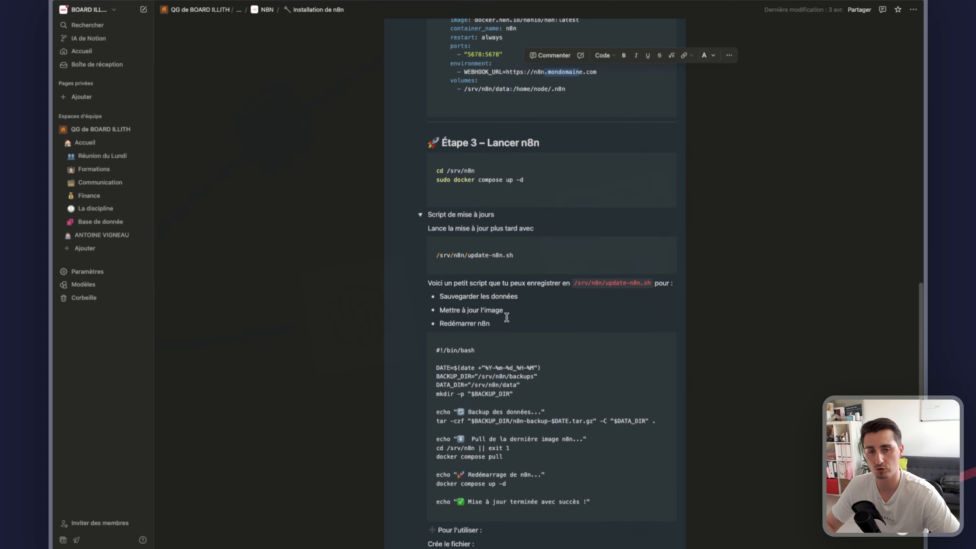
pyautogui.scroll(-4, 507, 316)
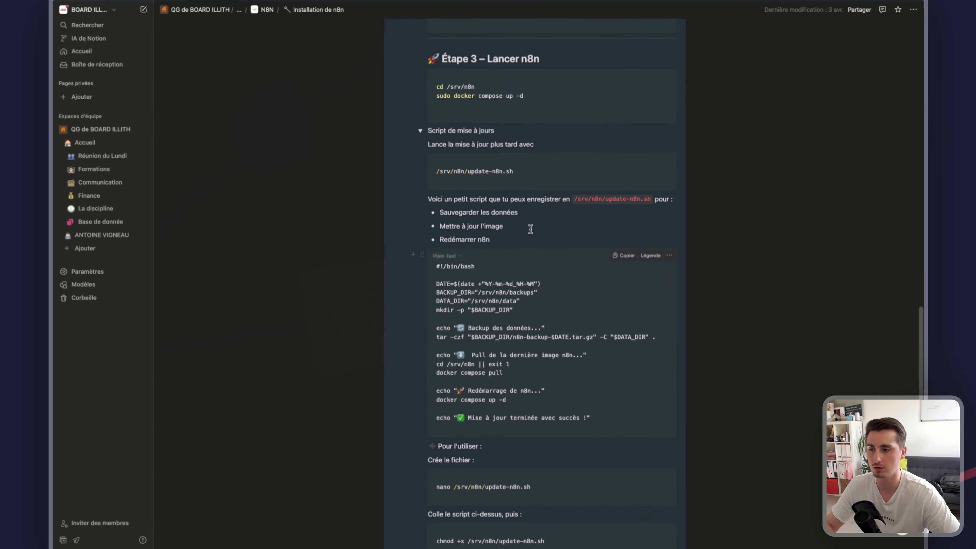
pyautogui.scroll(-4, 517, 255)
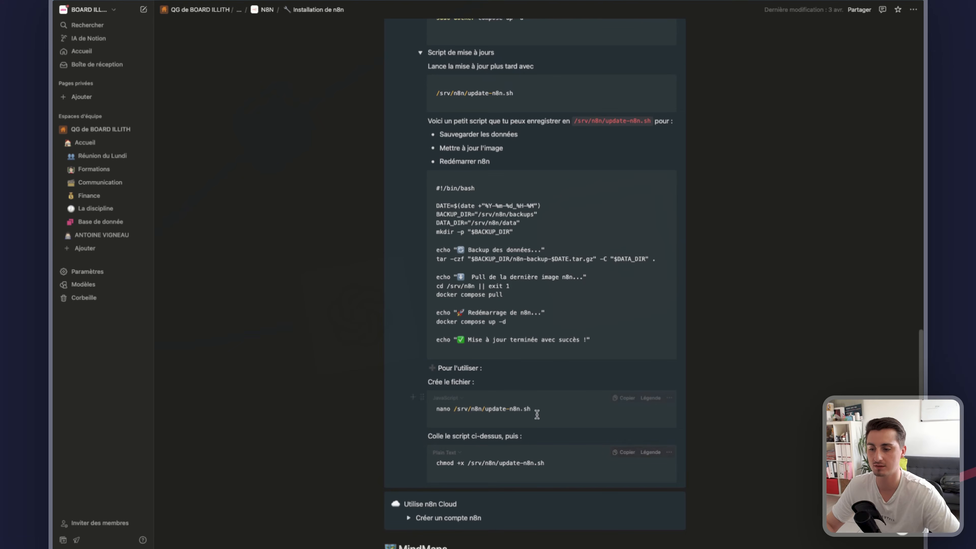
pyautogui.scroll(8, 536, 408)
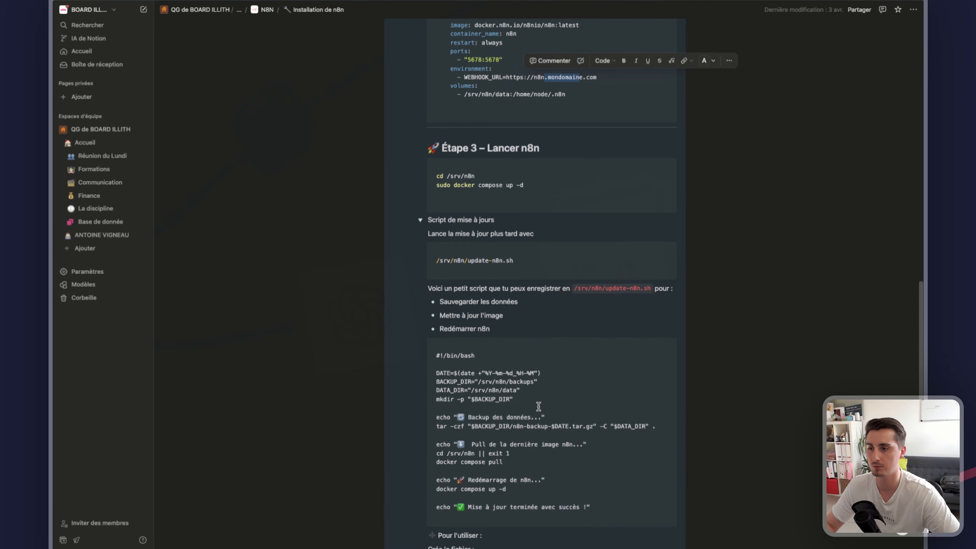
pyautogui.moveTo(522, 184); pyautogui.dragTo(436, 176)
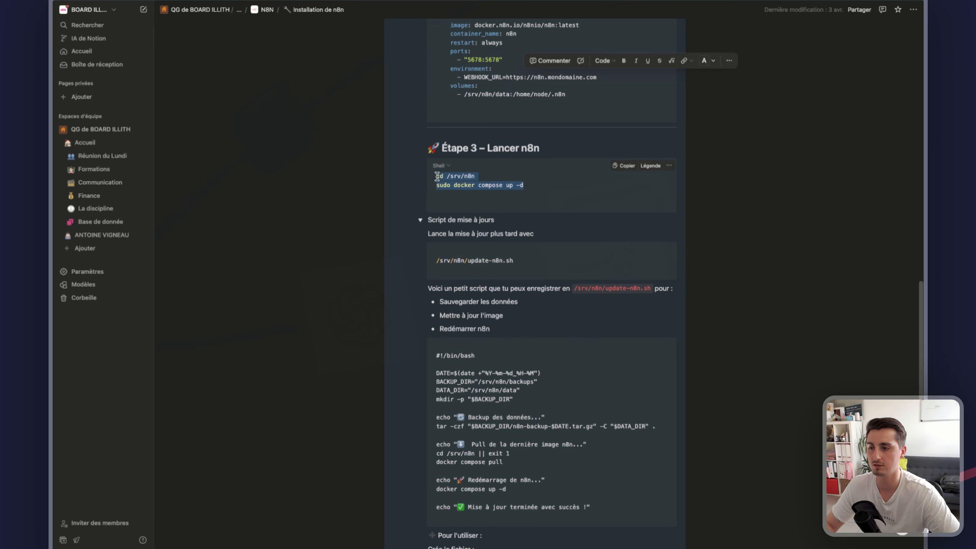
pyautogui.scroll(-1, 542, 269)
pyautogui.scroll(-3, 542, 269)
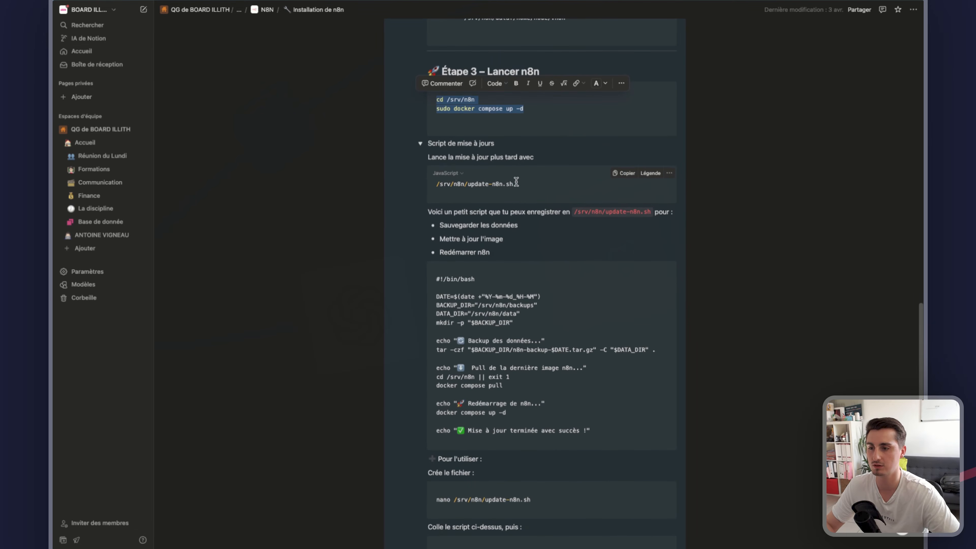
pyautogui.moveTo(515, 184); pyautogui.dragTo(427, 184)
pyautogui.scroll(-4, 553, 327)
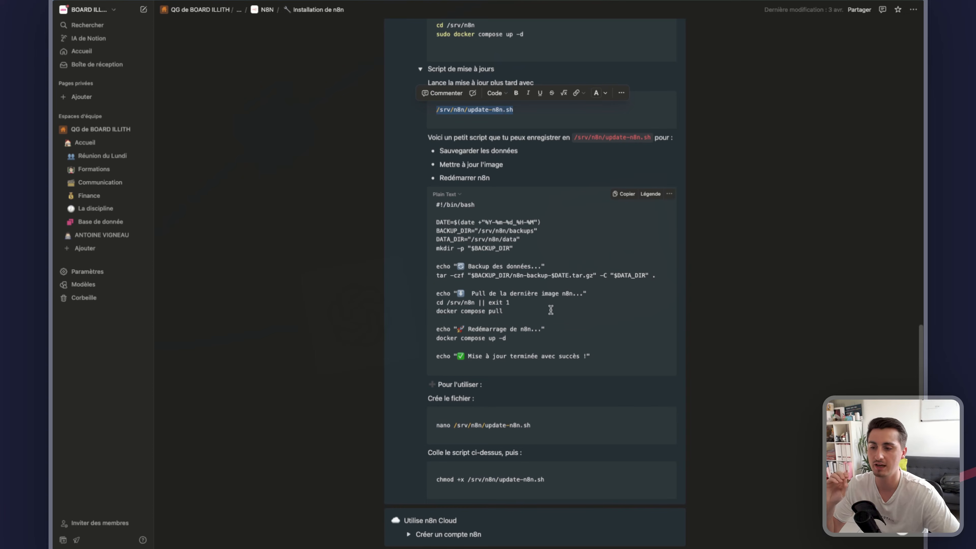
pyautogui.scroll(1, 540, 292)
pyautogui.scroll(8, 539, 290)
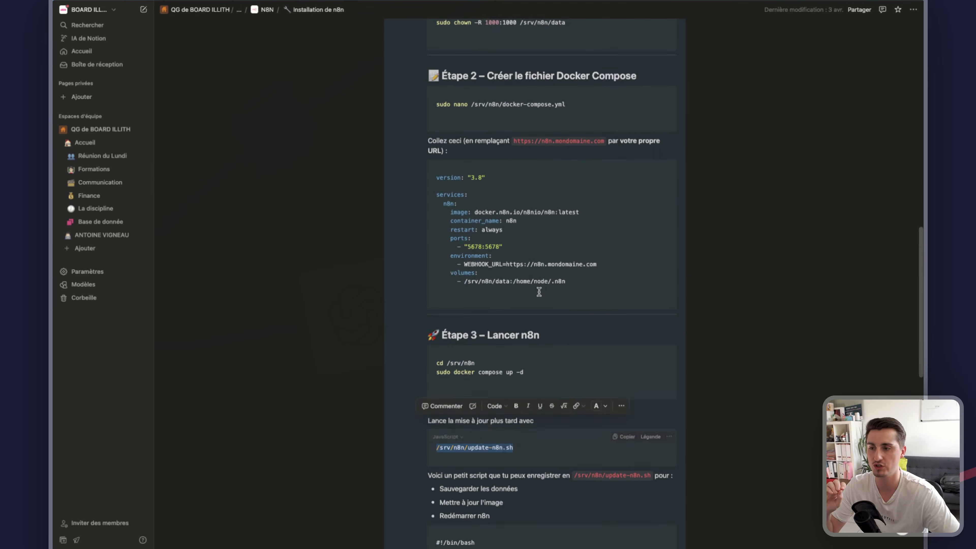
pyautogui.moveTo(598, 288); pyautogui.dragTo(526, 289)
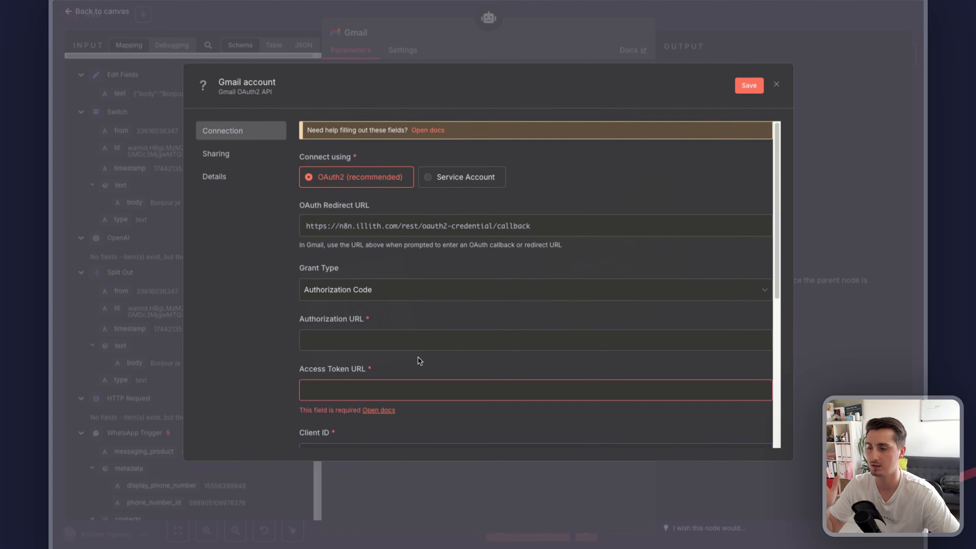
# Return to the Gmail credential in n8n and open the documentation linked from its Access Token URL field to read the prerequisites.
pyautogui.scroll(-2, 418, 356)
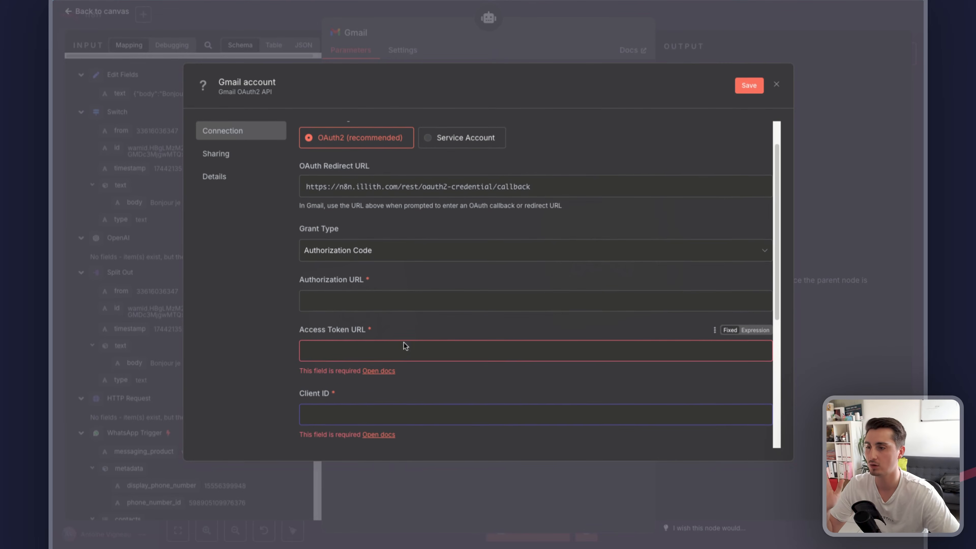
pyautogui.scroll(-2, 345, 302)
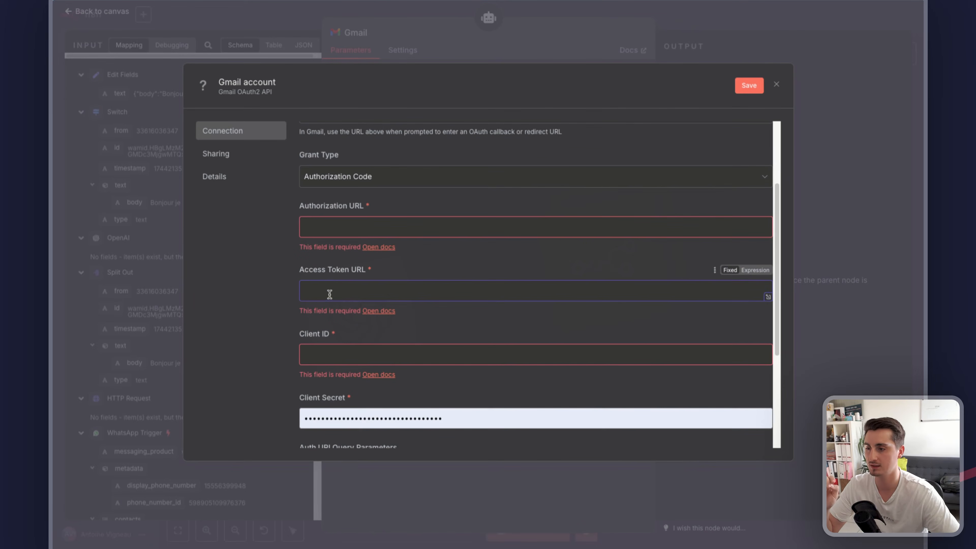
pyautogui.scroll(-1, 337, 356)
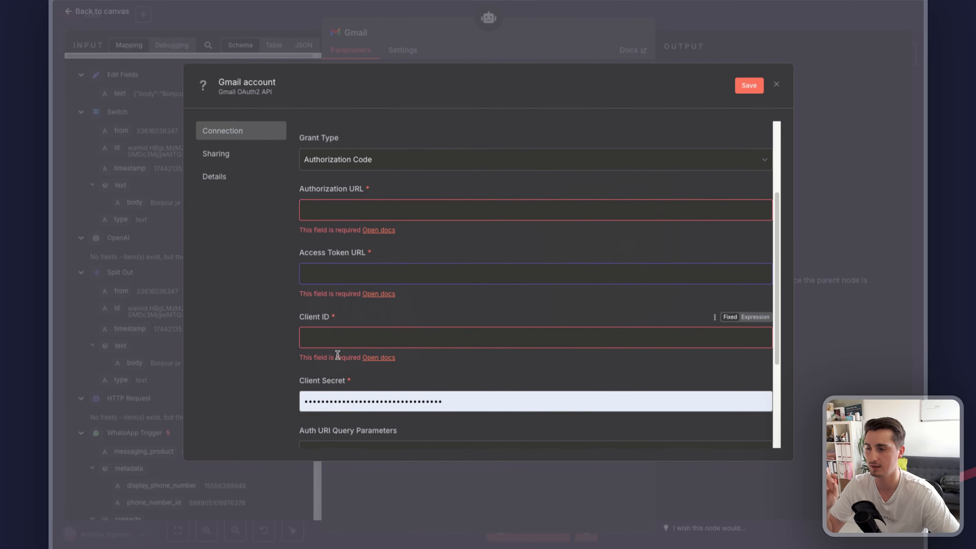
pyautogui.click(378, 296)
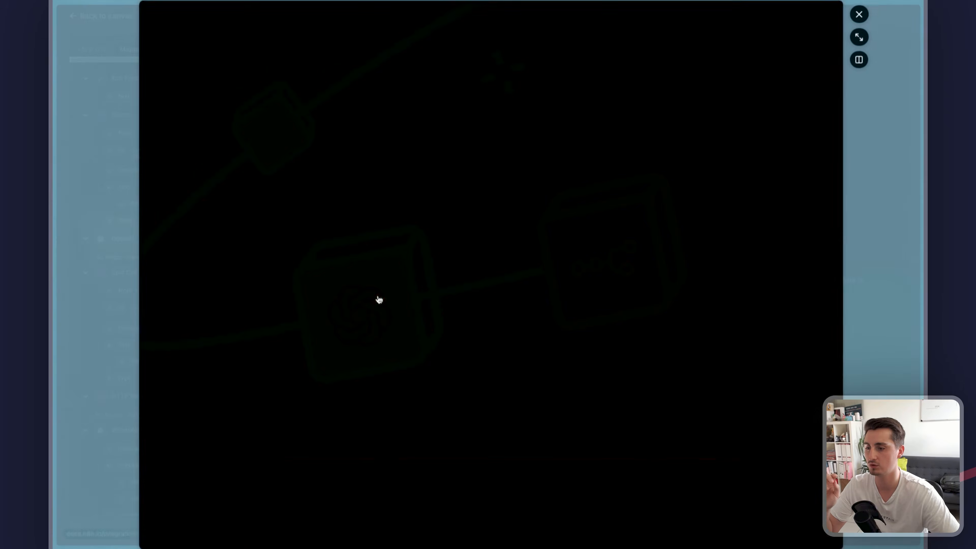
pyautogui.scroll(-3, 420, 302)
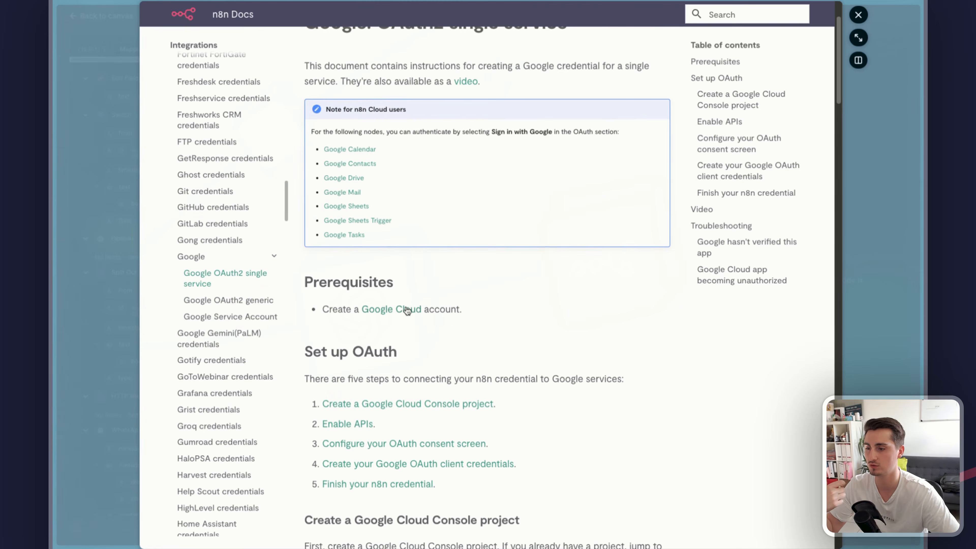
# Go to the Google Cloud console from the documentation, search for "gmail" and open the Gmail API's management page.
pyautogui.click(383, 313)
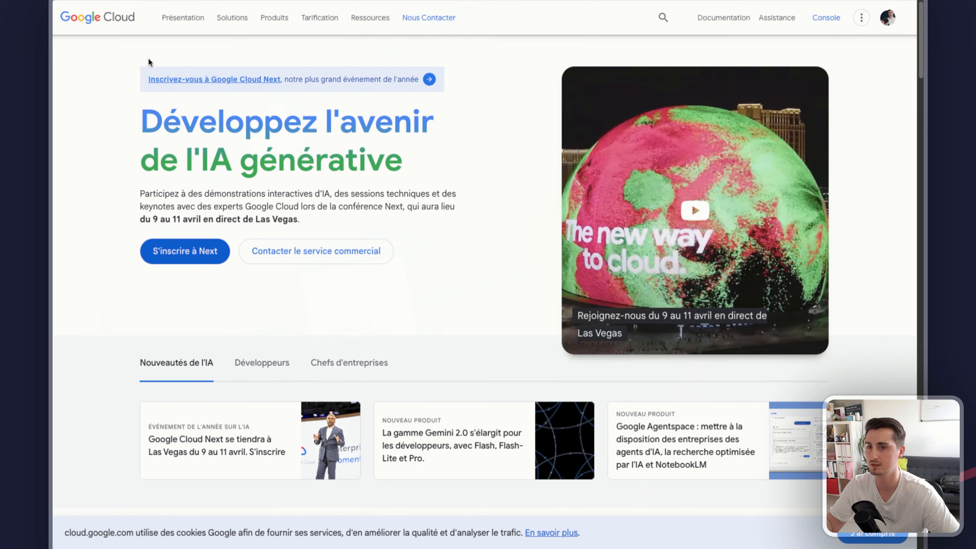
pyautogui.click(826, 17)
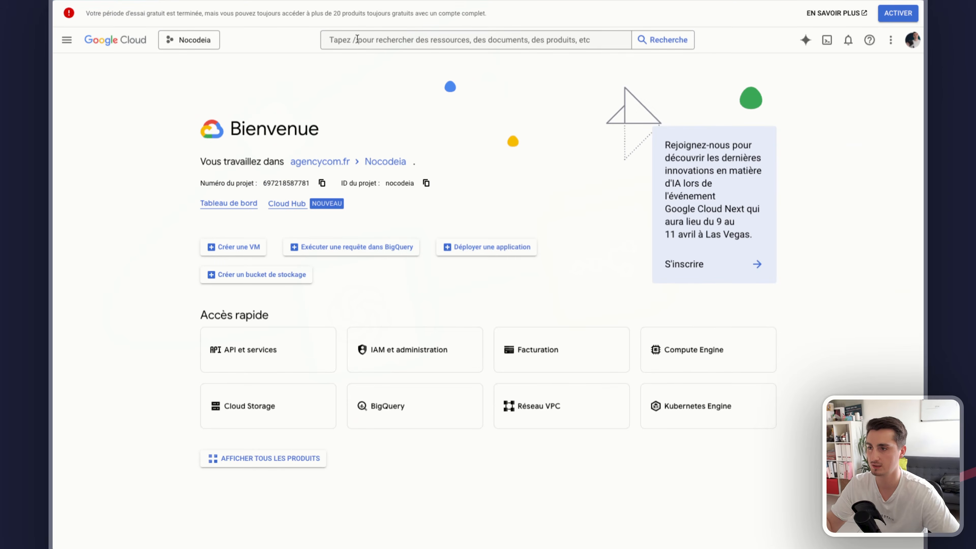
pyautogui.click(357, 39)
pyautogui.write('gmail')
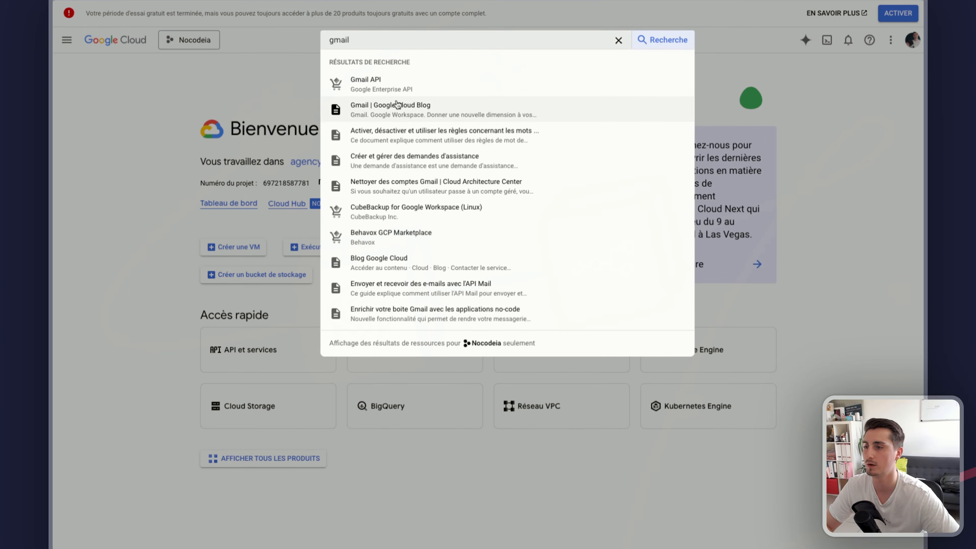
pyautogui.click(393, 87)
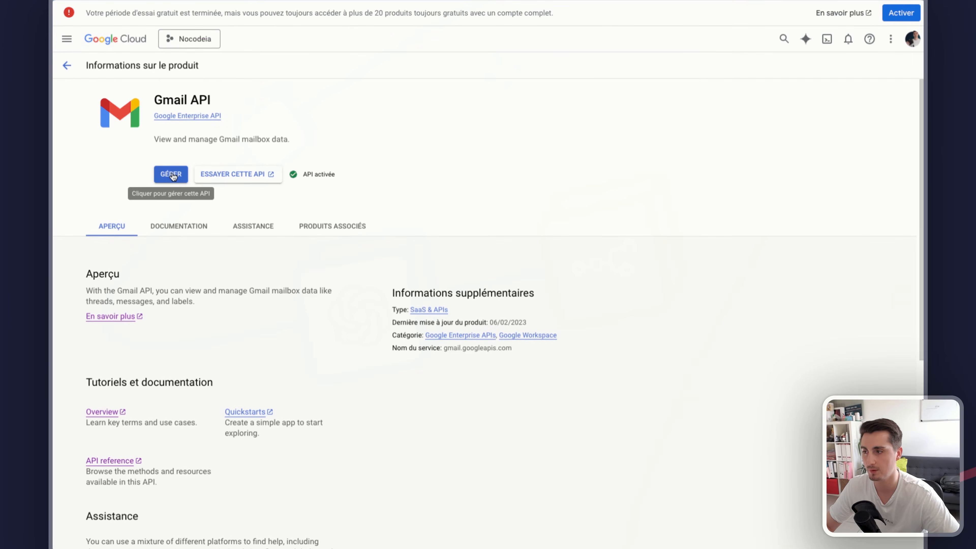
pyautogui.click(172, 175)
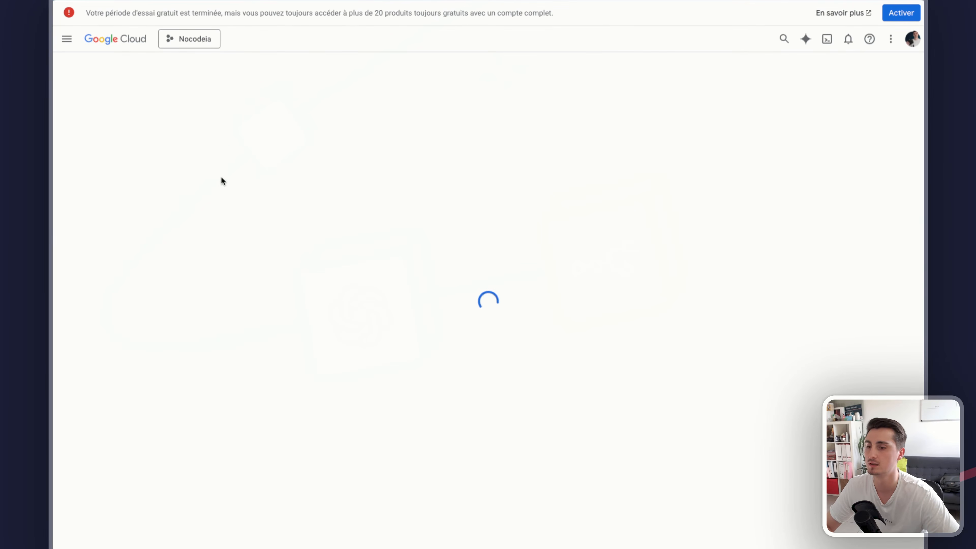
# Open the Gmail API's credentials in Google Cloud and start creating a new OAuth client ID.
pyautogui.scroll(-1, 455, 257)
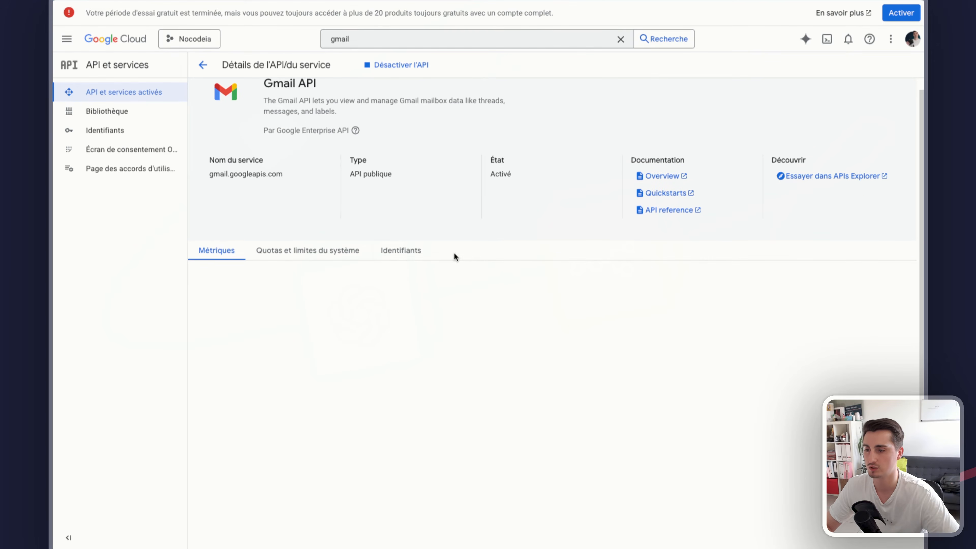
pyautogui.click(407, 253)
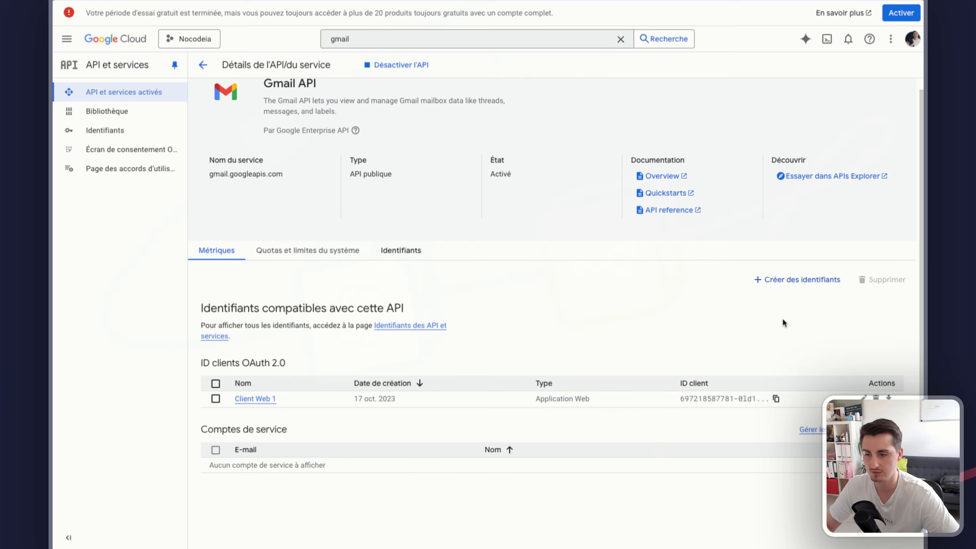
pyautogui.click(801, 280)
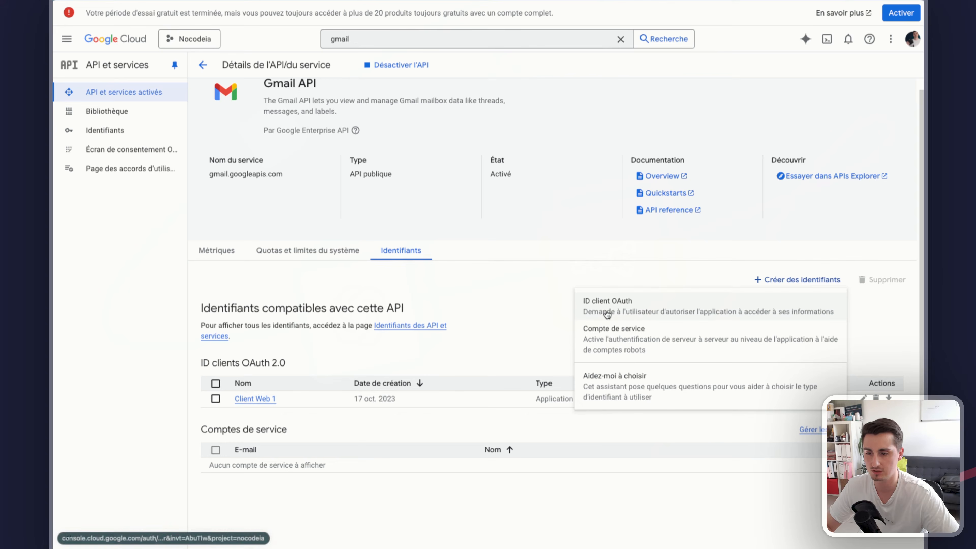
pyautogui.click(613, 307)
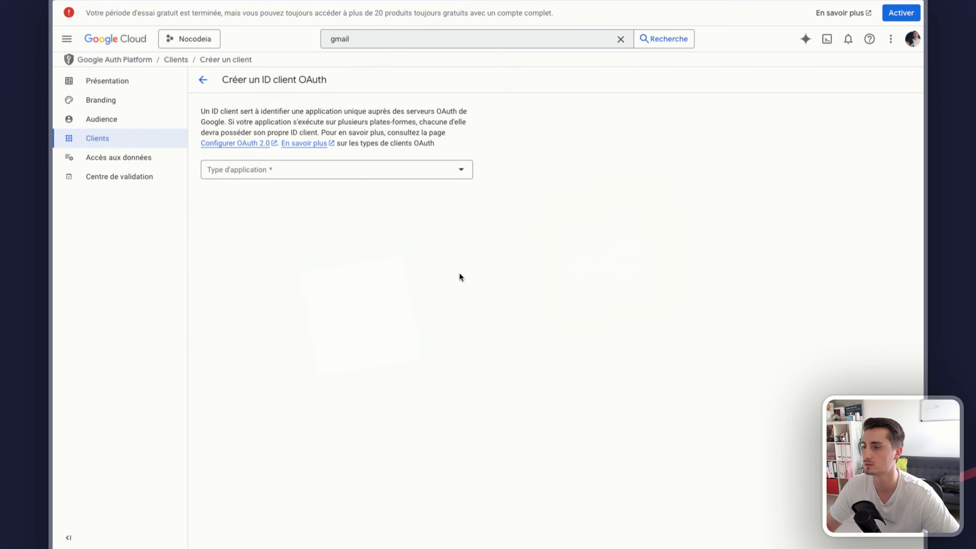
# Set the OAuth client's application type to "Application Web" and name it "Tuto N8N".
pyautogui.click(289, 171)
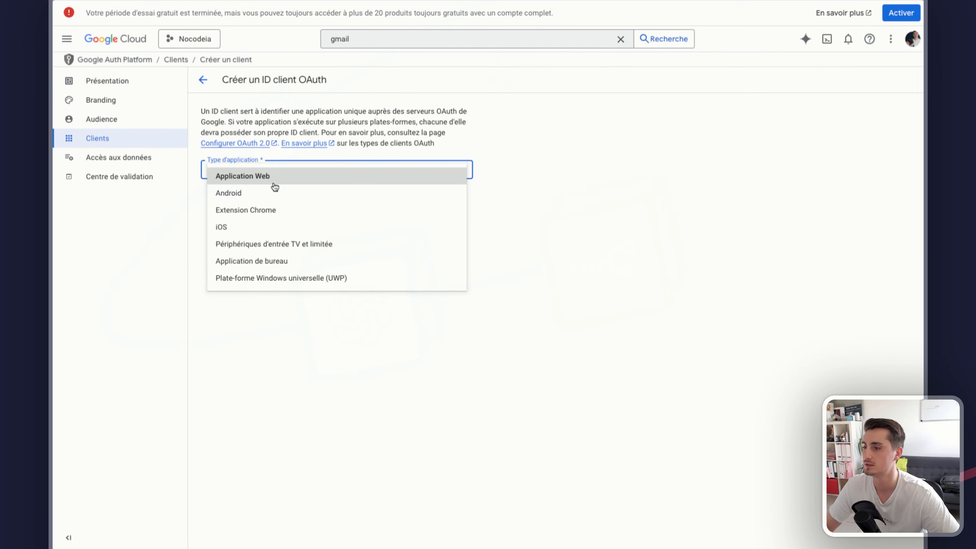
pyautogui.click(252, 182)
pyautogui.click(252, 200)
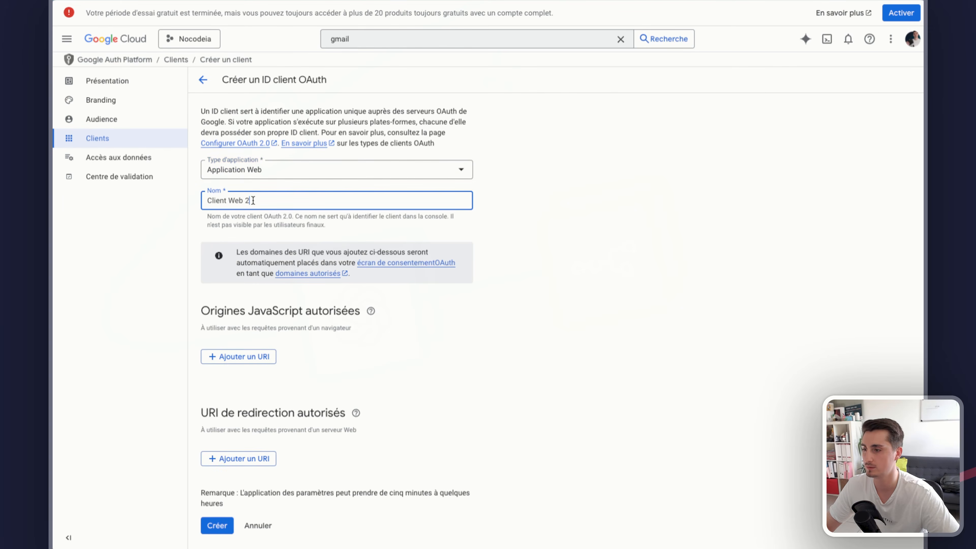
pyautogui.hotkey('ctrl', 'a')
pyautogui.press('BackSpace')
pyautogui.write('Tu')
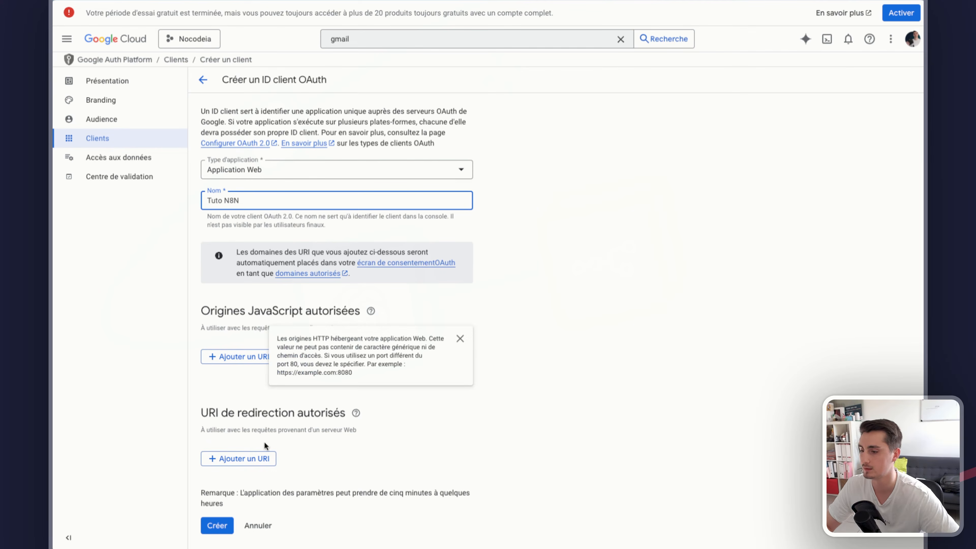
pyautogui.click(223, 458)
pyautogui.scroll(-1, 375, 405)
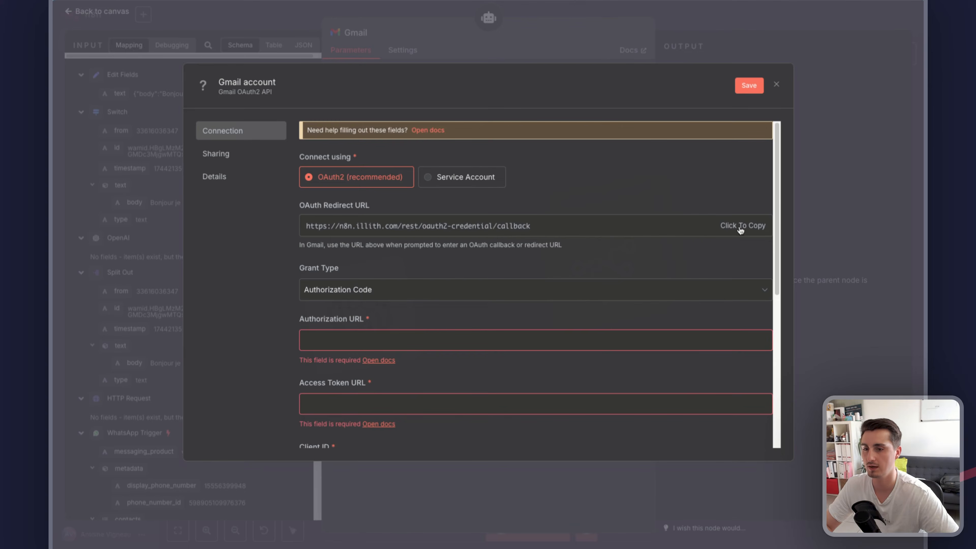
pyautogui.click(740, 228)
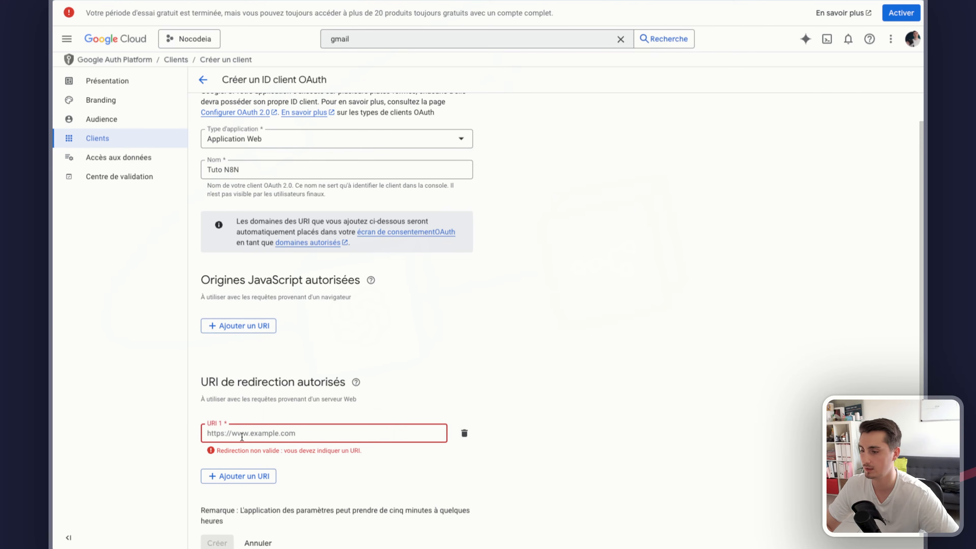
pyautogui.click(256, 433)
pyautogui.hotkey('ctrl', 'v')
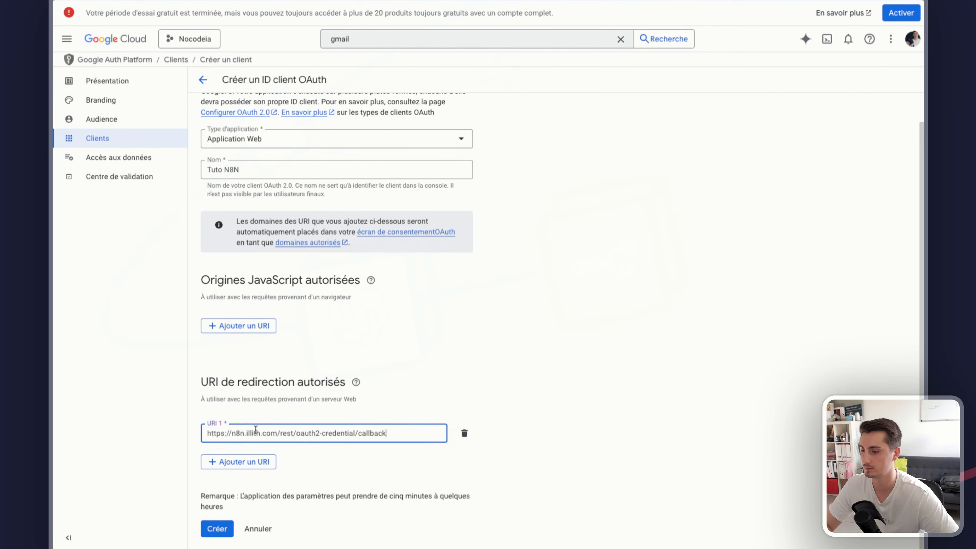
pyautogui.click(221, 528)
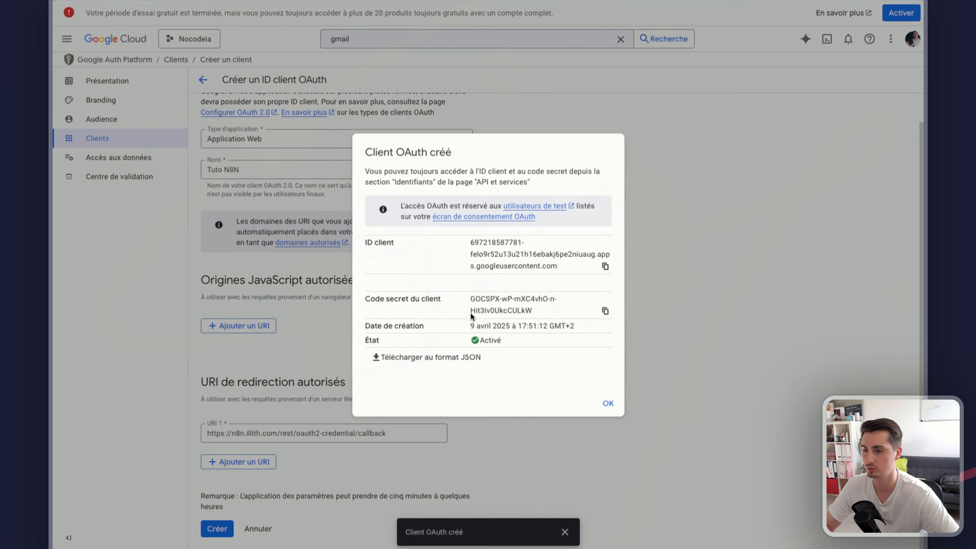
# Copy the new OAuth client's ID and client secret into the matching fields of the Gmail credential in n8n.
pyautogui.click(605, 267)
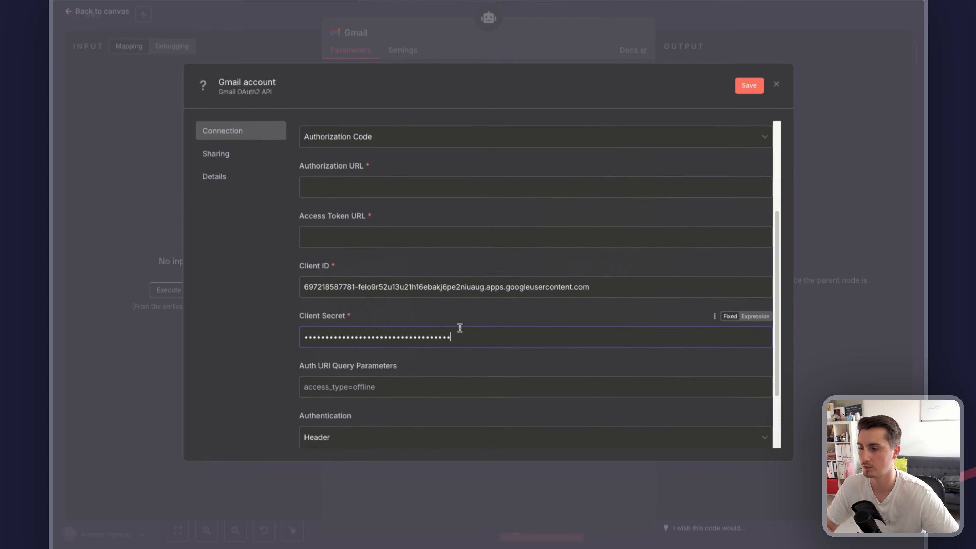
pyautogui.scroll(-1, 455, 325)
pyautogui.scroll(2, 453, 321)
pyautogui.scroll(2, 460, 323)
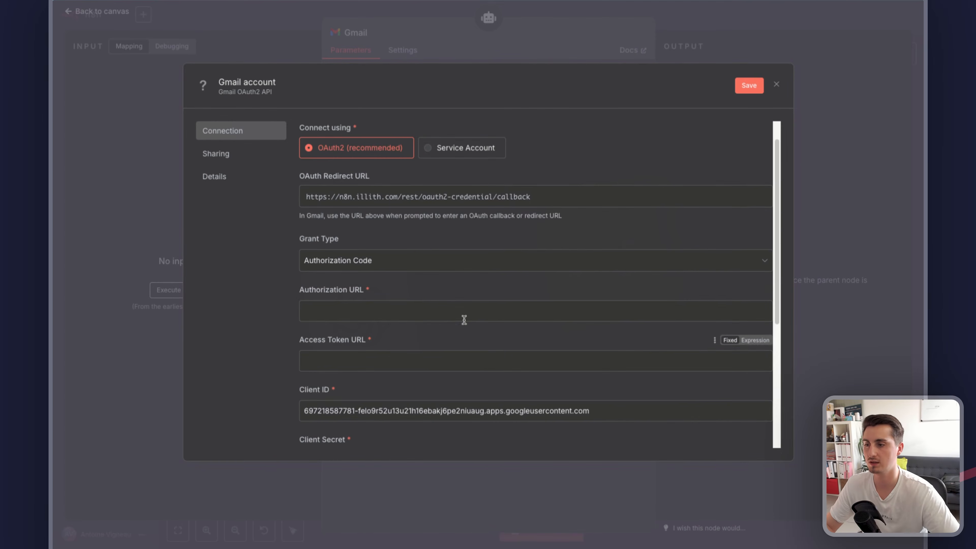
pyautogui.scroll(-1, 384, 304)
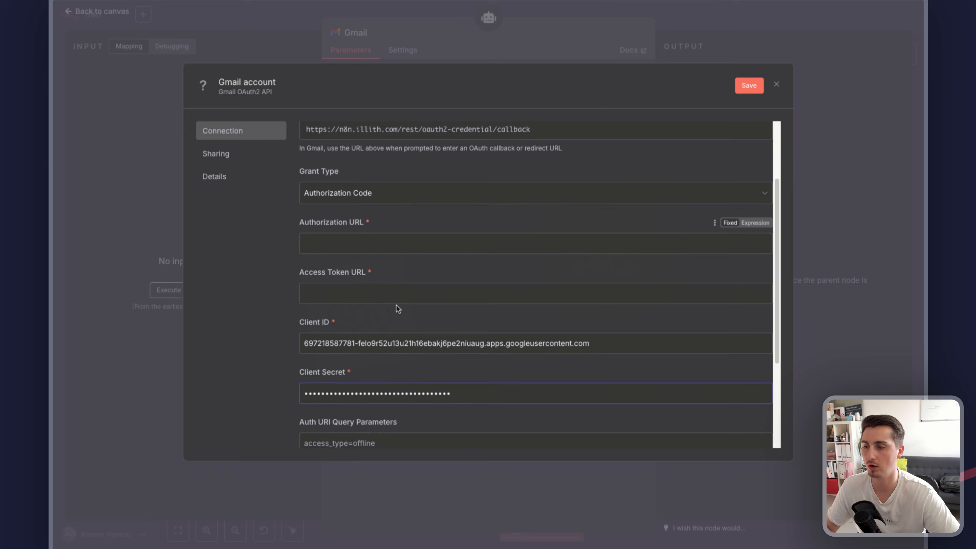
pyautogui.click(311, 246)
pyautogui.scroll(3, 597, 195)
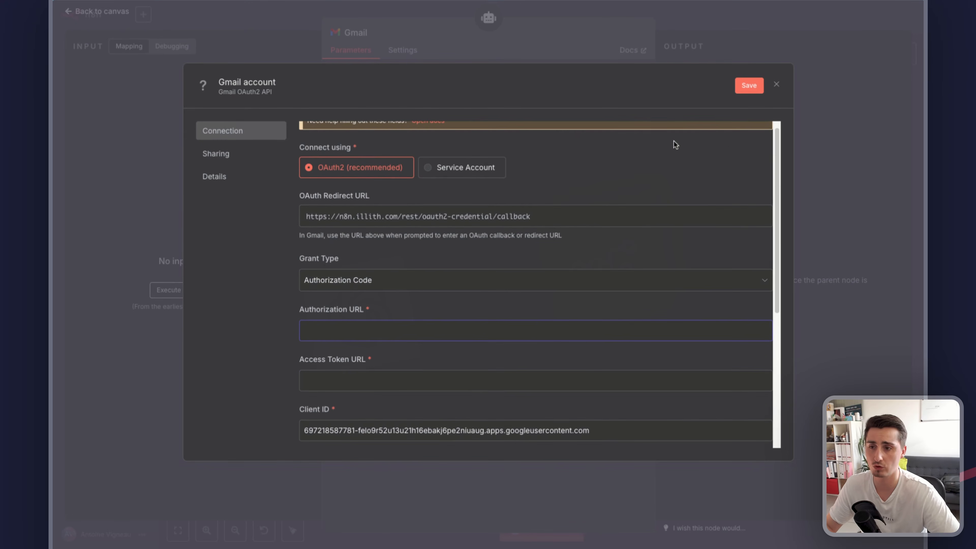
pyautogui.scroll(1, 686, 137)
pyautogui.scroll(-3, 653, 161)
pyautogui.scroll(-1, 601, 188)
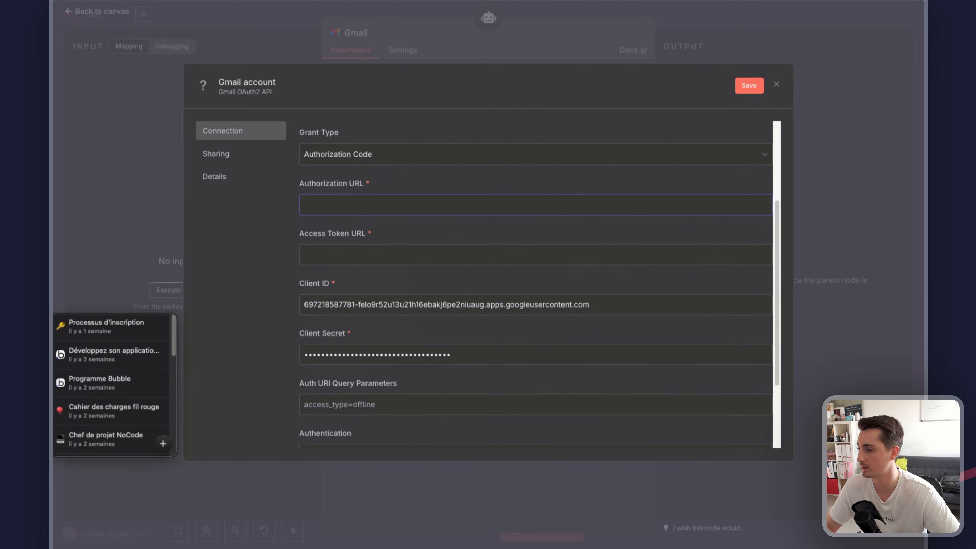
pyautogui.hotkey('ctrl', 'Tab')
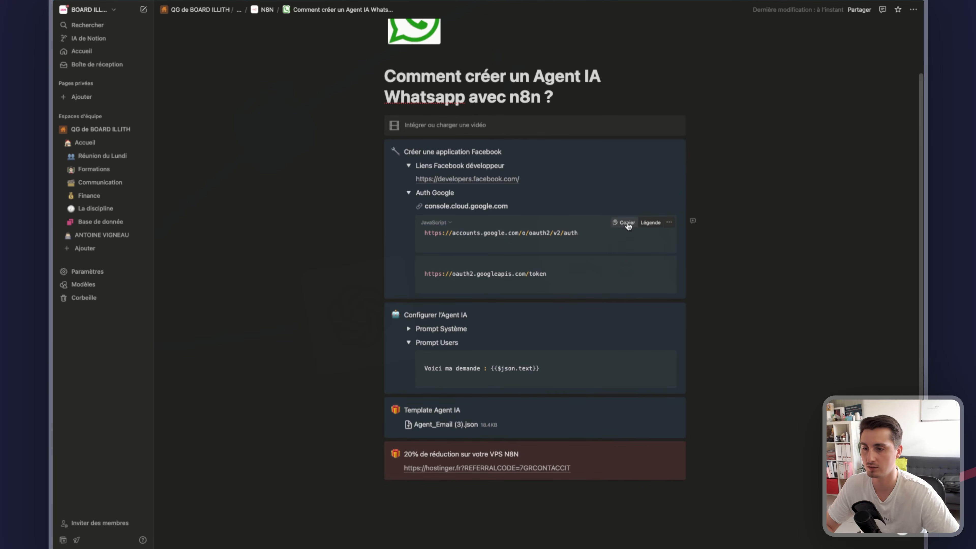
pyautogui.click(629, 225)
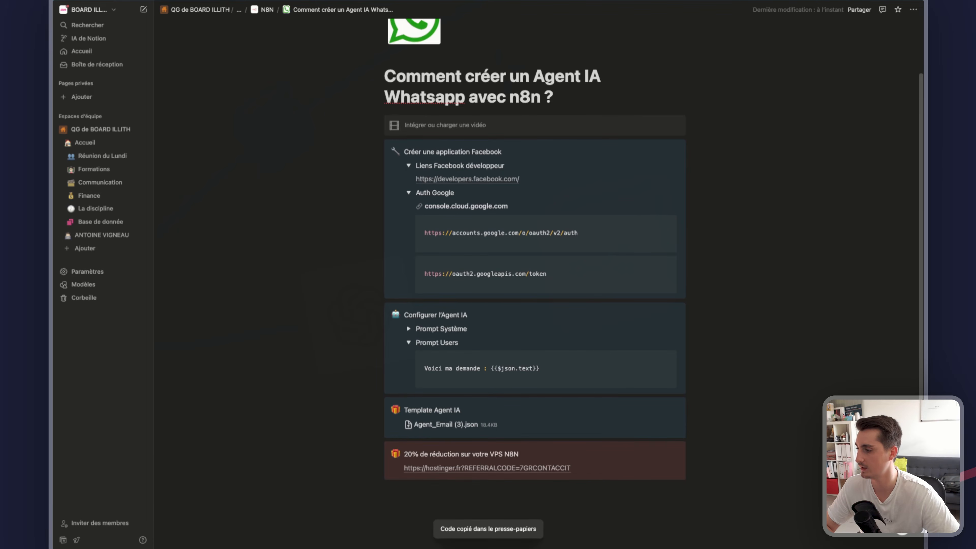
pyautogui.hotkey('ctrl', 'Tab')
pyautogui.hotkey('ctrl', 'v')
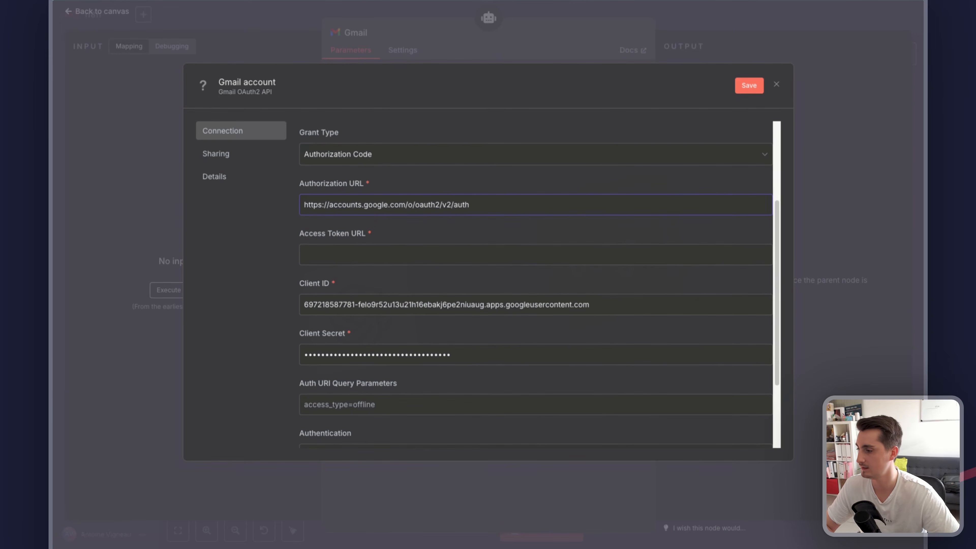
pyautogui.hotkey('ctrl', 'Tab')
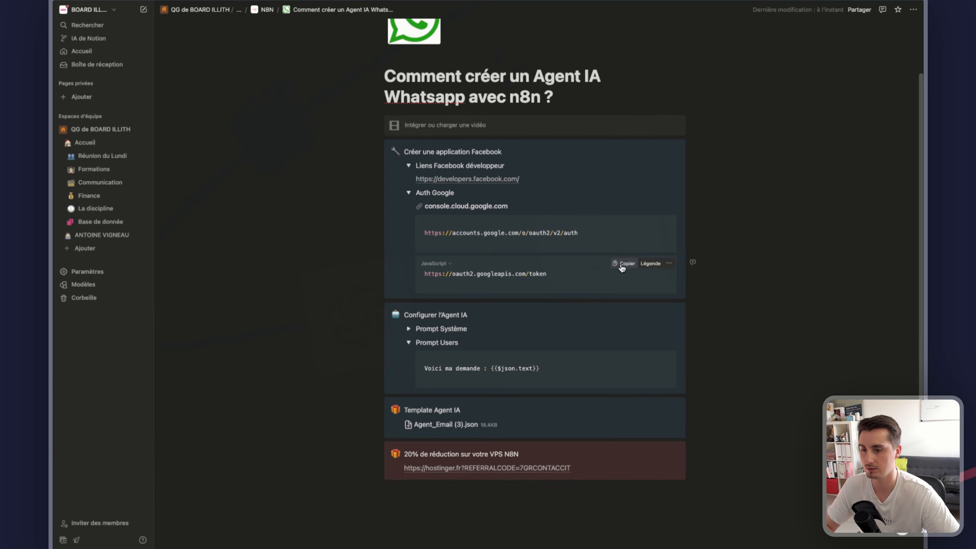
pyautogui.click(623, 263)
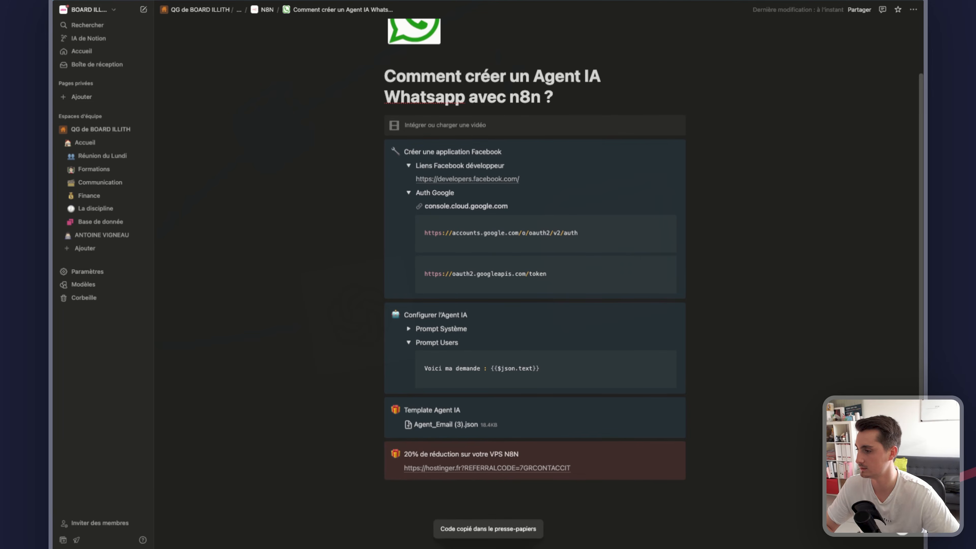
pyautogui.hotkey('ctrl', 'Tab')
pyautogui.click(437, 253)
pyautogui.hotkey('ctrl', 'v')
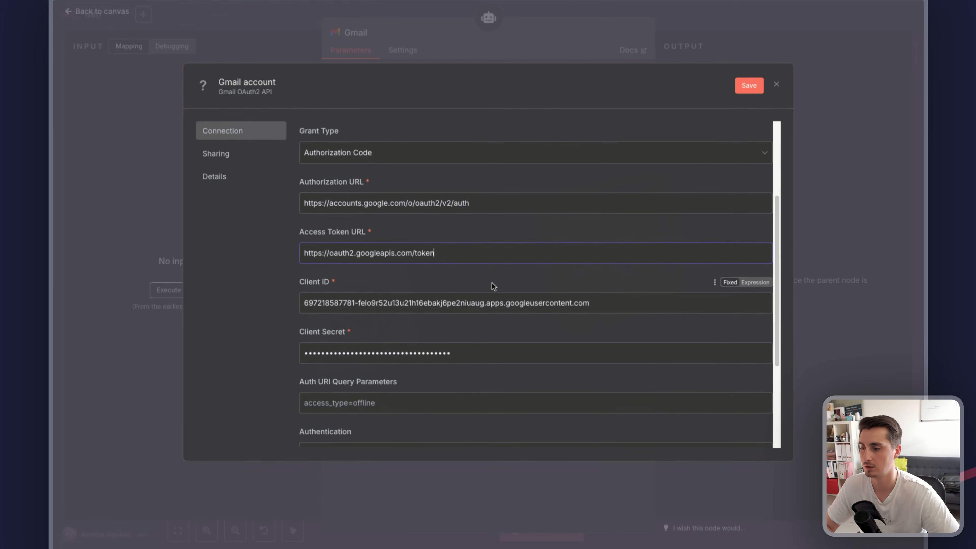
# Try to sign in with Google from the Gmail credential using the first listed account, and close the sign-in window.
pyautogui.scroll(-5, 562, 308)
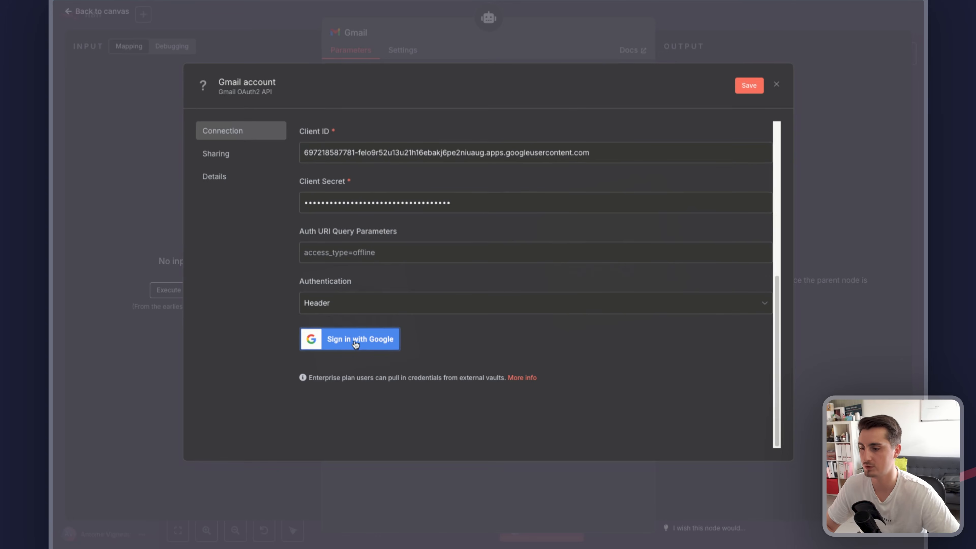
pyautogui.click(357, 343)
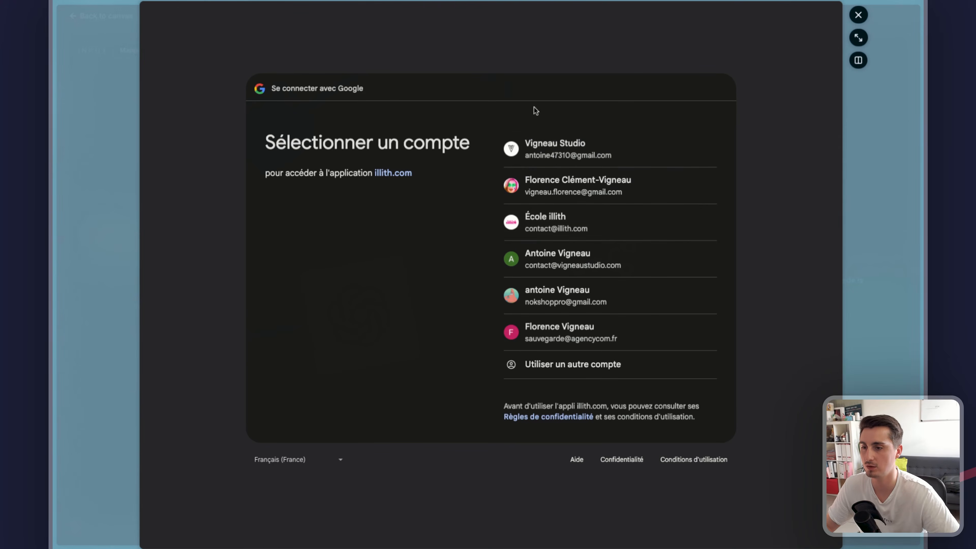
pyautogui.click(581, 154)
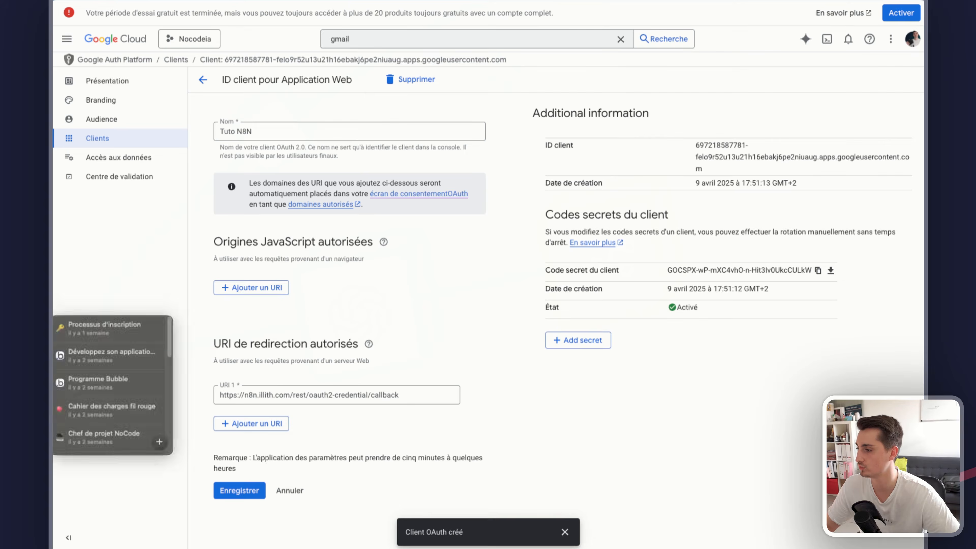
pyautogui.press('super+Tab')
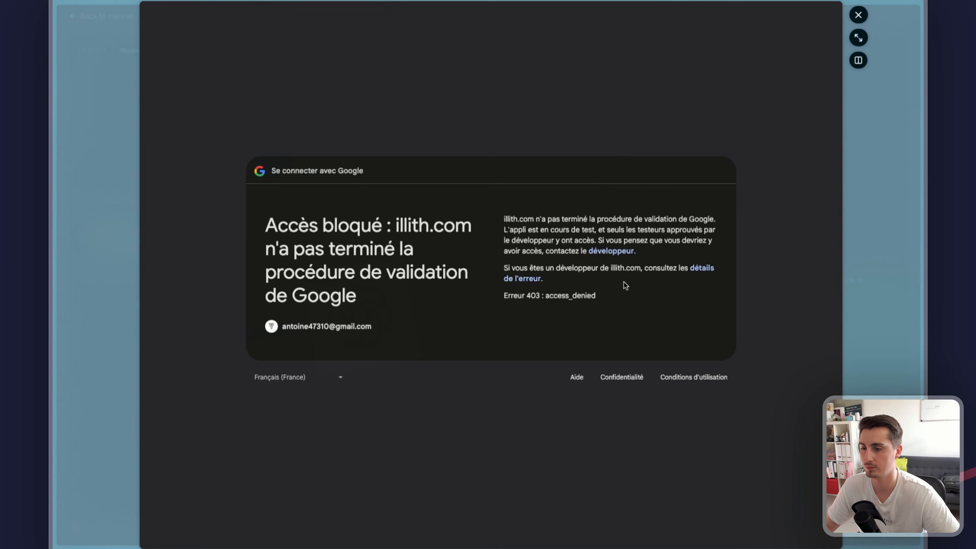
pyautogui.click(858, 14)
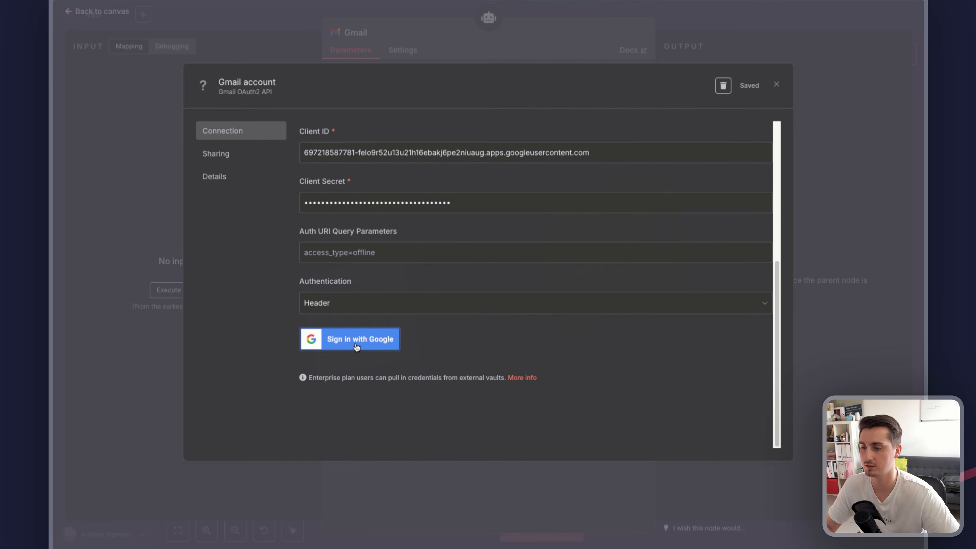
# Sign in with Google from the Gmail credential using the fourth listed account and authorize illith.com's access to Gmail.
pyautogui.click(331, 339)
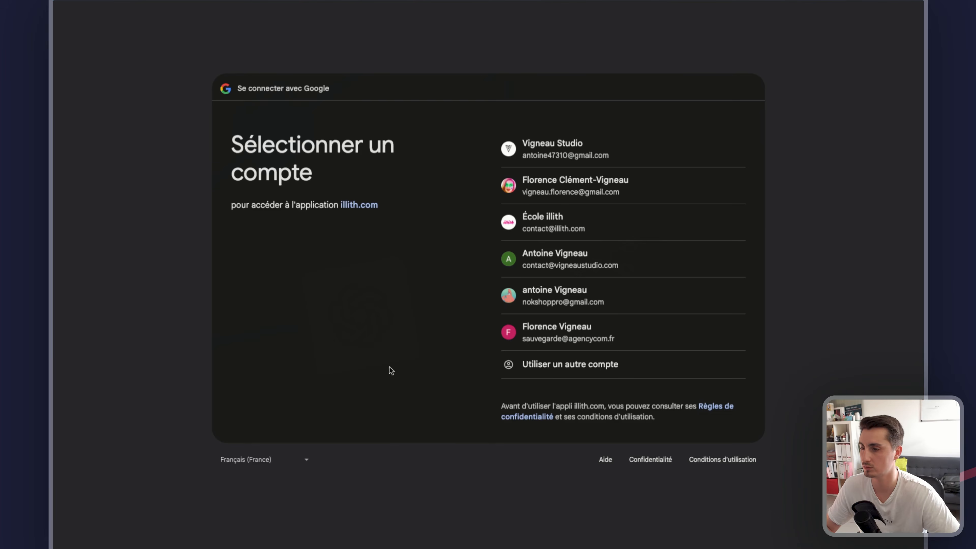
pyautogui.click(588, 258)
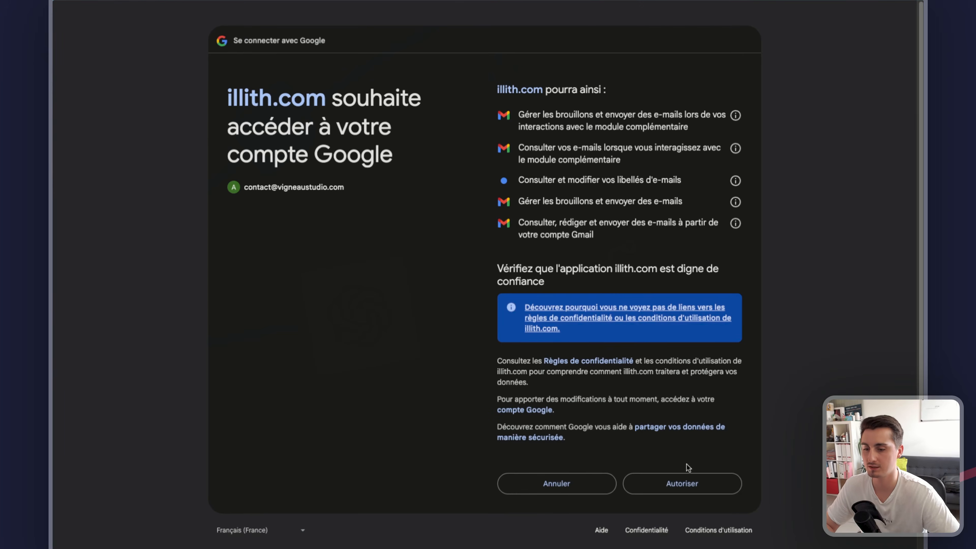
pyautogui.click(682, 483)
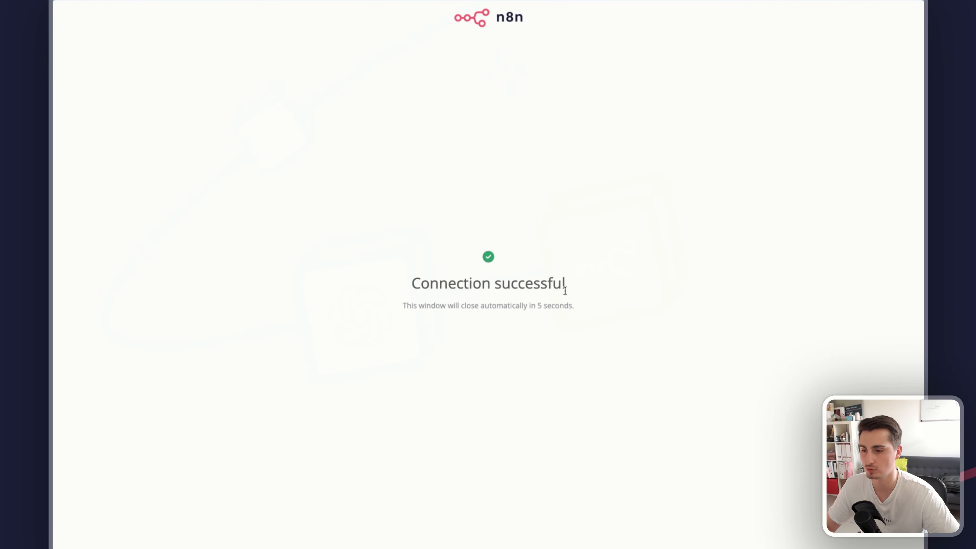
pyautogui.moveTo(565, 291); pyautogui.dragTo(348, 284)
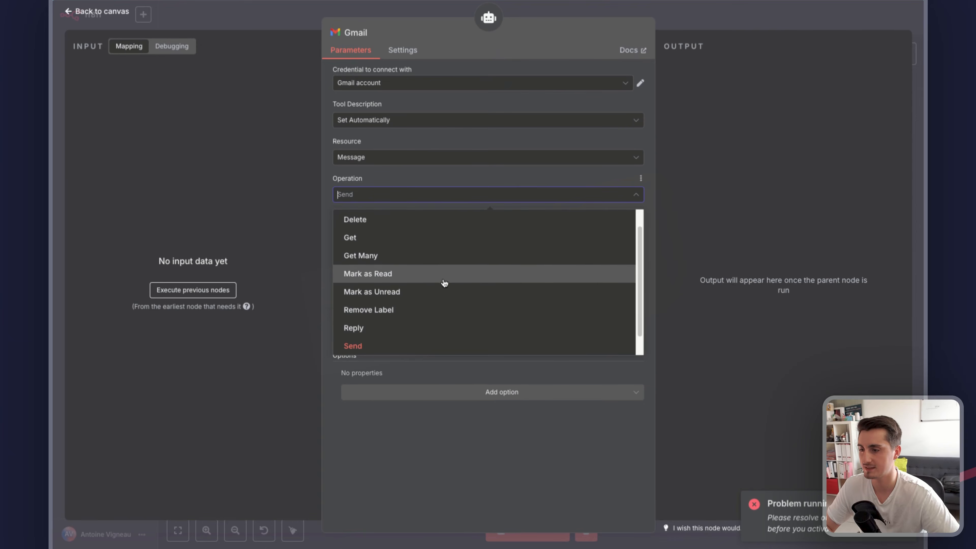
# Set the Gmail tool's message operation to "Get Many".
pyautogui.scroll(-1, 439, 284)
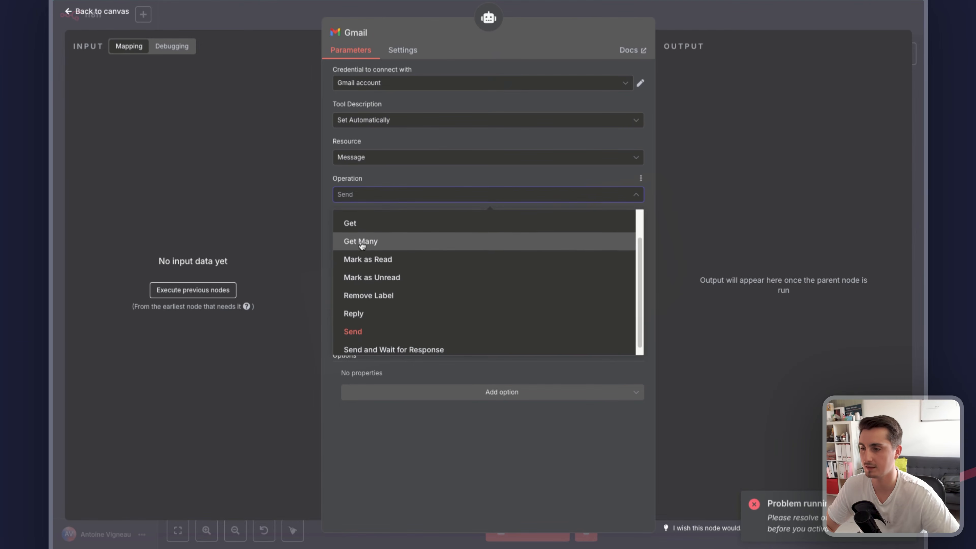
pyautogui.click(361, 244)
pyautogui.click(461, 194)
pyautogui.click(484, 373)
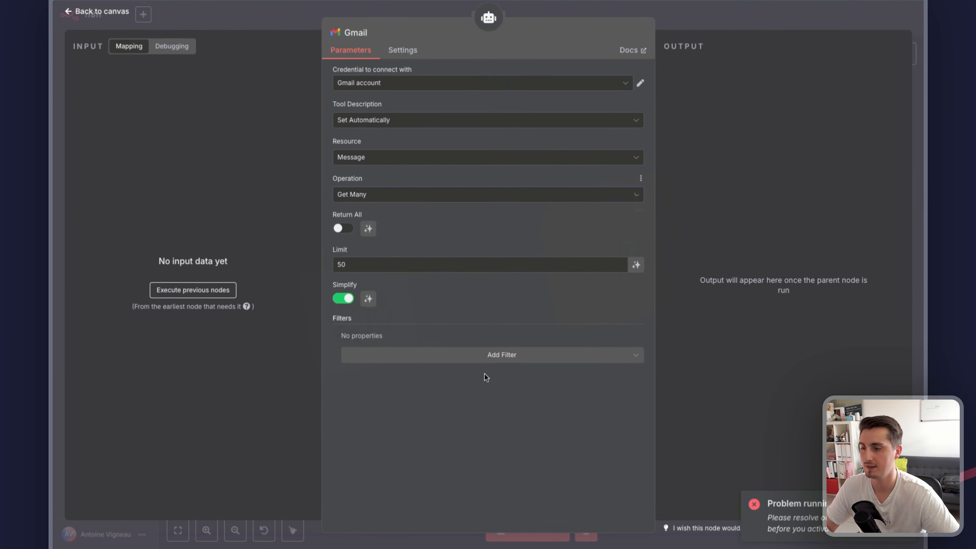
# Clear the Gmail tool's Limit value, let the model define it automatically, and add a description field for it.
pyautogui.doubleClick(367, 266)
pyautogui.press('BackSpace')
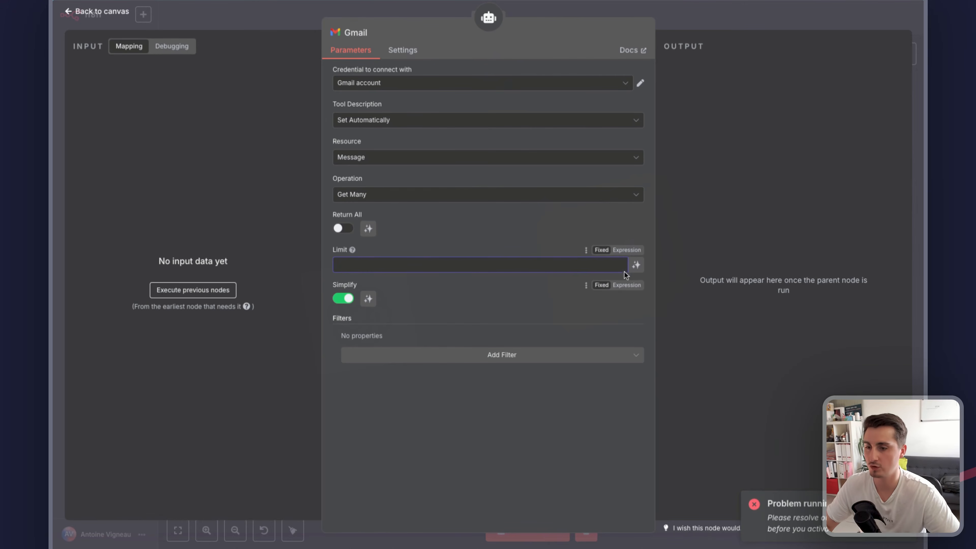
pyautogui.click(635, 265)
pyautogui.click(376, 284)
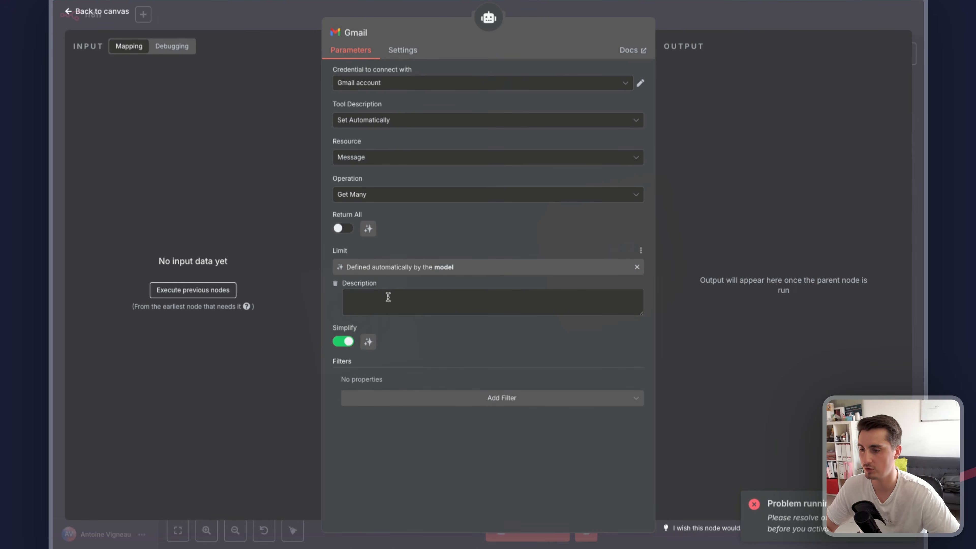
# Describe the Limit parameter in French: 20–30 emails for specific searches, up to 50 for the day's emails, otherwise 10 by default.
pyautogui.write('Détermine le nombre approprié d\\emails à récupérer en fonction de la demande. Si recherche spécifique (expéditeur, sujet): 20-30, si emails du jour: tous les emails de la journée (max 50), sinon: 10 par défaut.')
pyautogui.scroll(1, 417, 310)
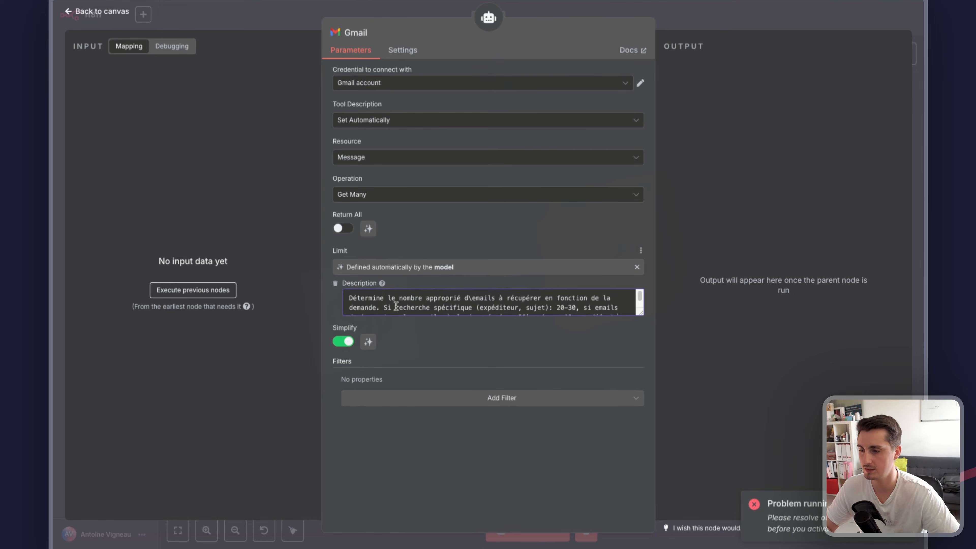
pyautogui.scroll(-1, 489, 310)
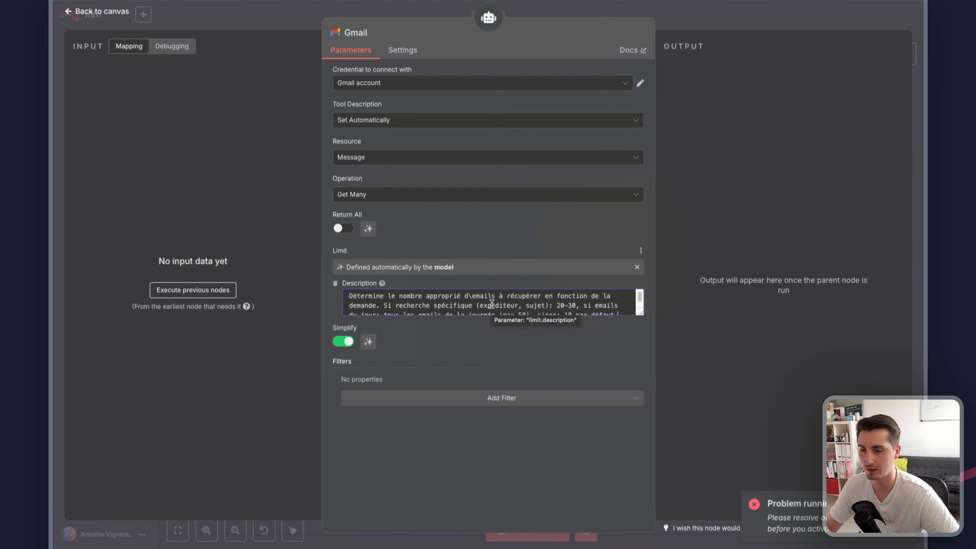
# Copy the "Description Gmail" text from the Notion page, replace the Limit description in n8n with it, and return to the canvas.
pyautogui.press('super+Tab')
pyautogui.moveTo(468, 323)
pyautogui.mouseDown()
pyautogui.moveTo(604, 325)
pyautogui.moveTo(469, 325)
pyautogui.mouseUp()
pyautogui.click(623, 300)
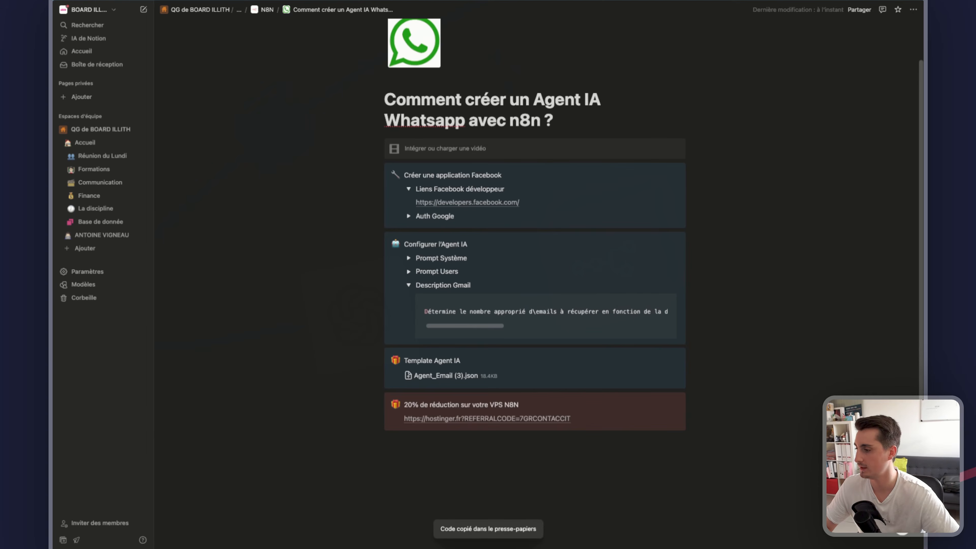
pyautogui.press('super+Tab')
pyautogui.click(492, 306)
pyautogui.press('super+a')
pyautogui.write('Détermine le nombre approprié d\\emails à récupérer en fonction de la demande. Si recherche spécifique (expéditeur, sujet): 20-30, si emails du jour: tous les emails de la journée (max 50), sinon: 10 par défaut.')
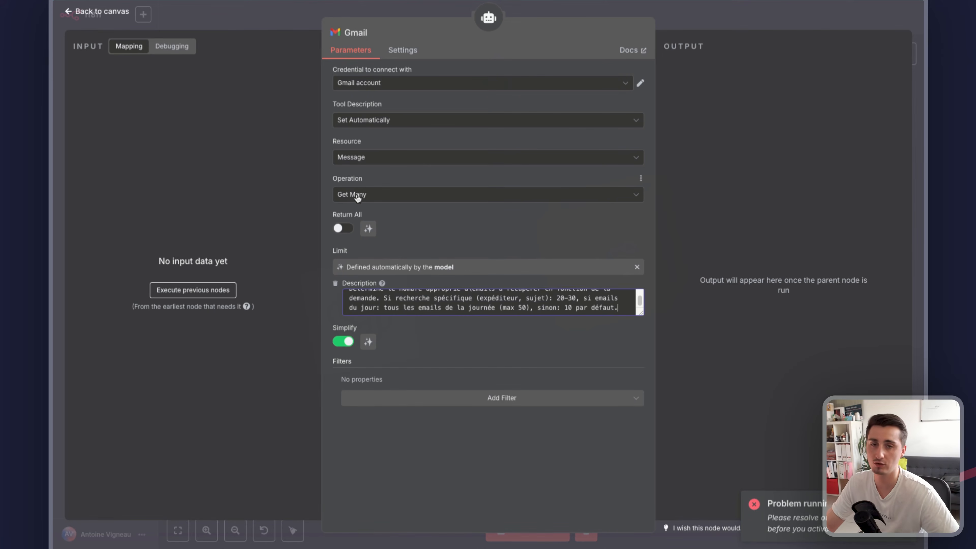
pyautogui.click(243, 21)
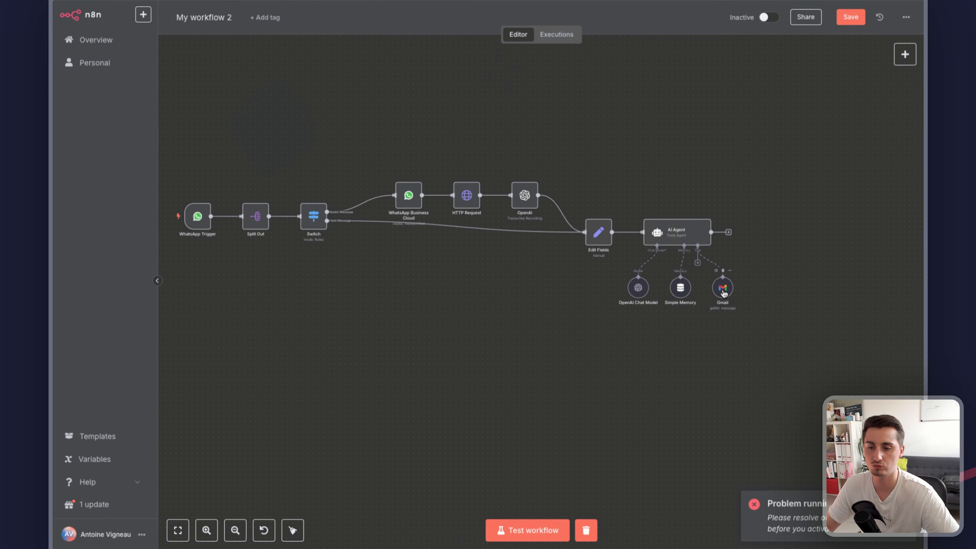
# Duplicate the Gmail tool, place the copy beside the original, and connect it to the AI Agent's Tool input.
pyautogui.moveTo(724, 294); pyautogui.dragTo(728, 294)
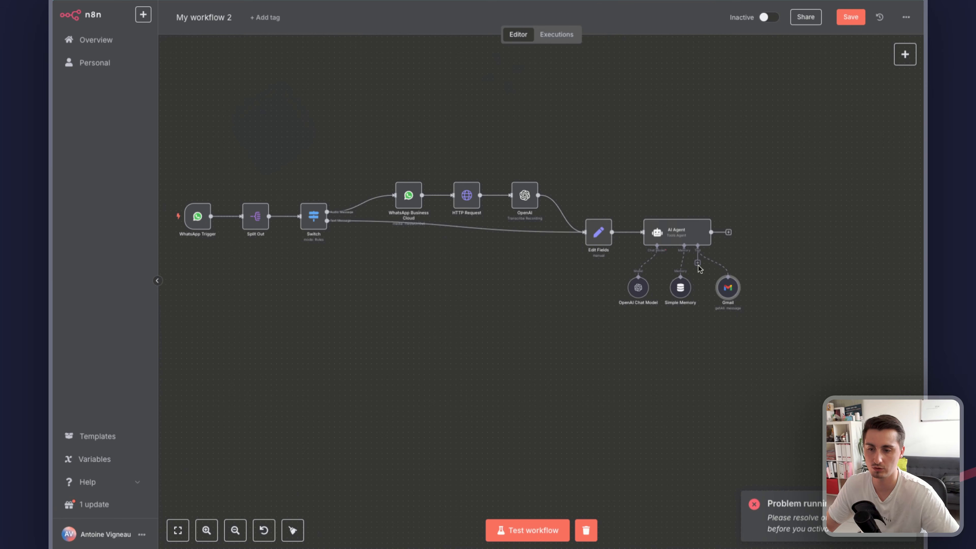
pyautogui.rightClick(722, 288)
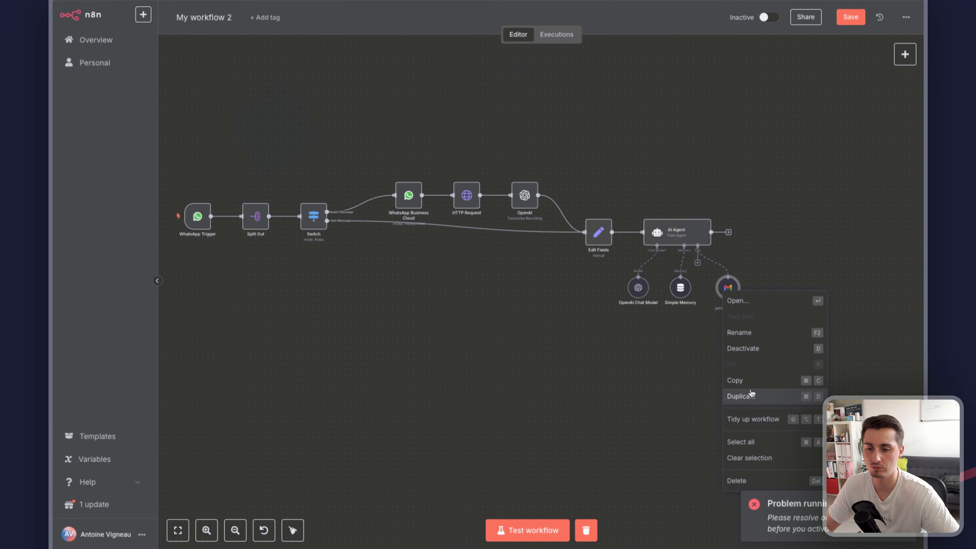
pyautogui.click(749, 401)
pyautogui.moveTo(522, 294); pyautogui.dragTo(772, 279)
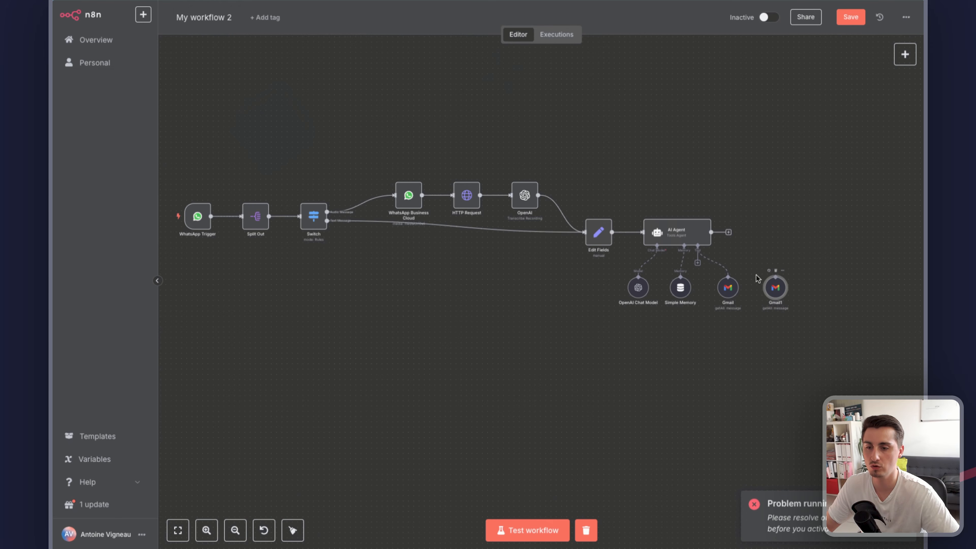
pyautogui.moveTo(698, 266); pyautogui.dragTo(776, 277)
# Set the duplicated Gmail tool's message operation to "Send".
pyautogui.doubleClick(775, 291)
pyautogui.click(378, 118)
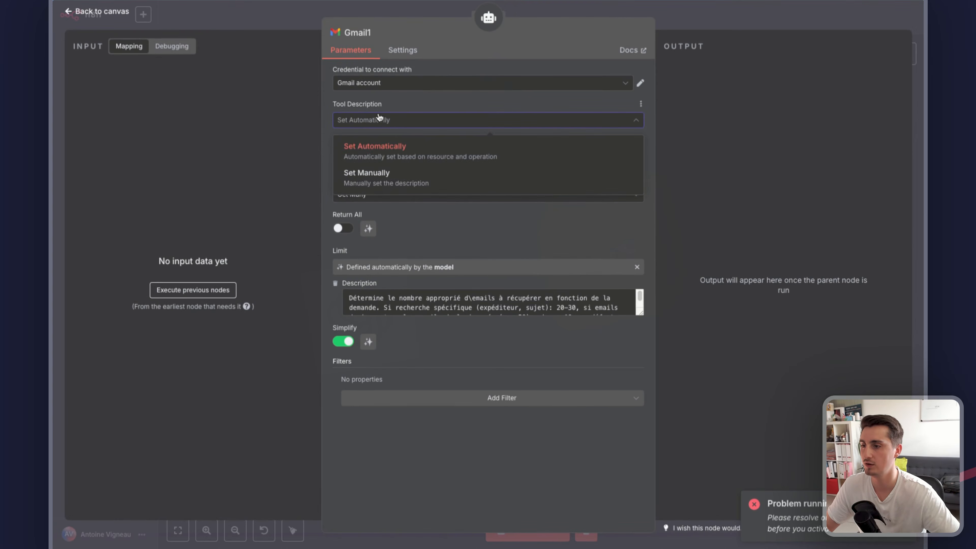
pyautogui.click(378, 118)
pyautogui.click(388, 198)
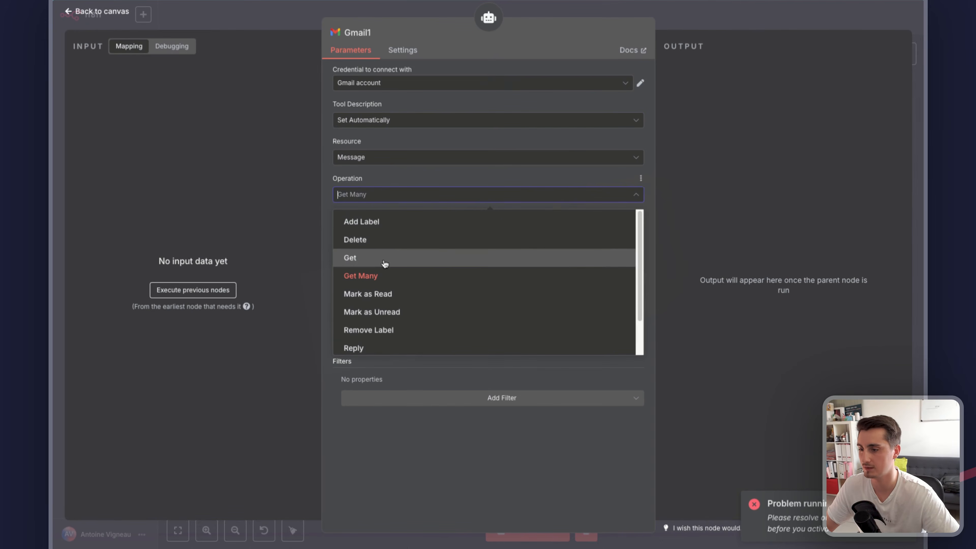
pyautogui.scroll(-3, 397, 292)
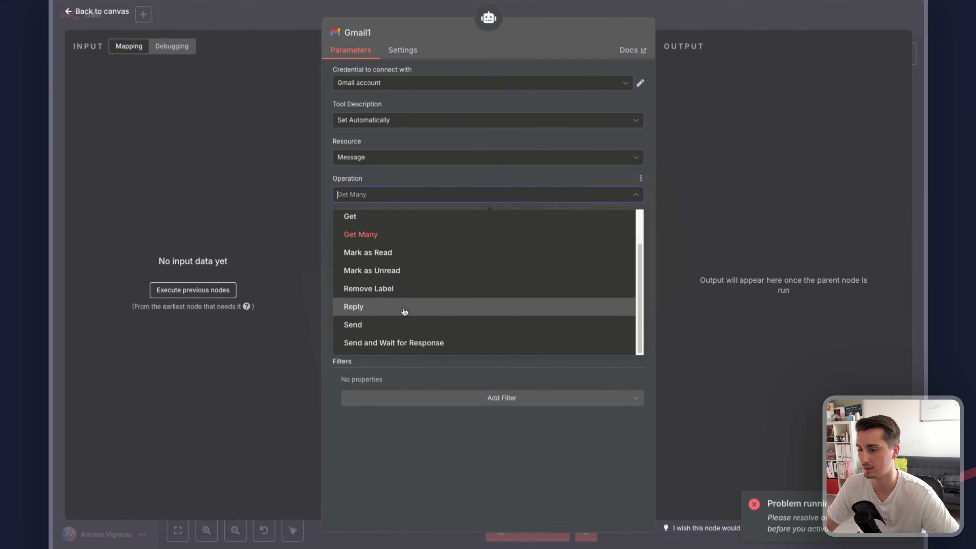
pyautogui.click(366, 333)
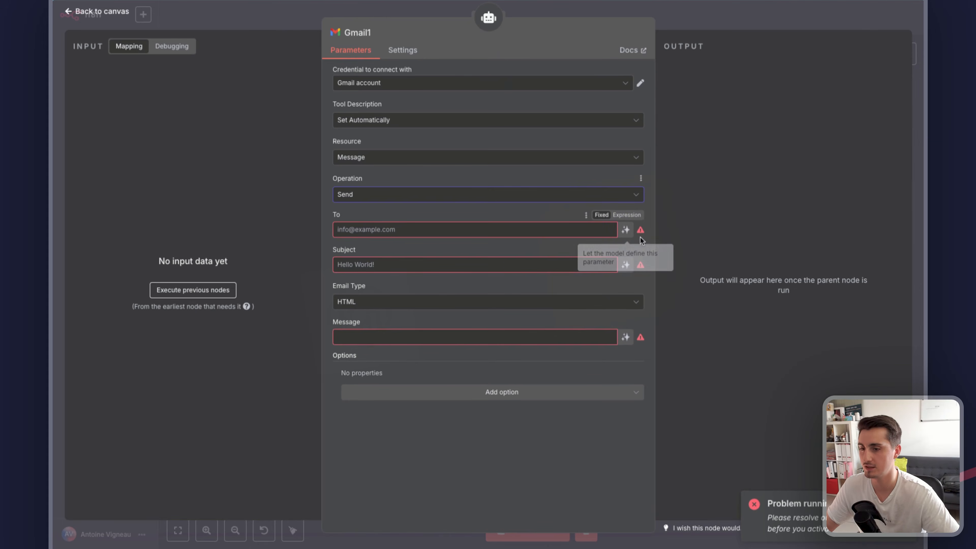
# Let the model define the To, Subject and Message parameters of the Gmail send tool.
pyautogui.click(626, 231)
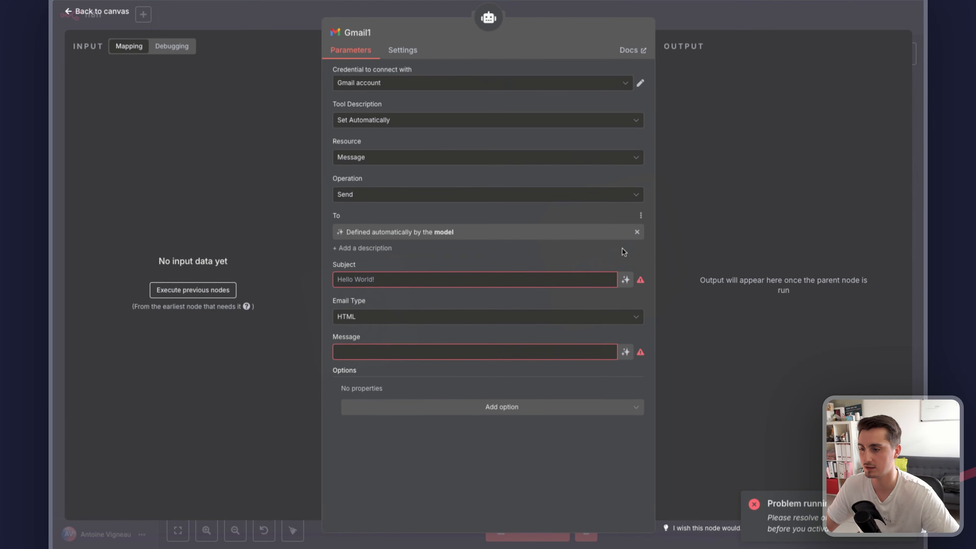
pyautogui.click(625, 280)
pyautogui.click(625, 367)
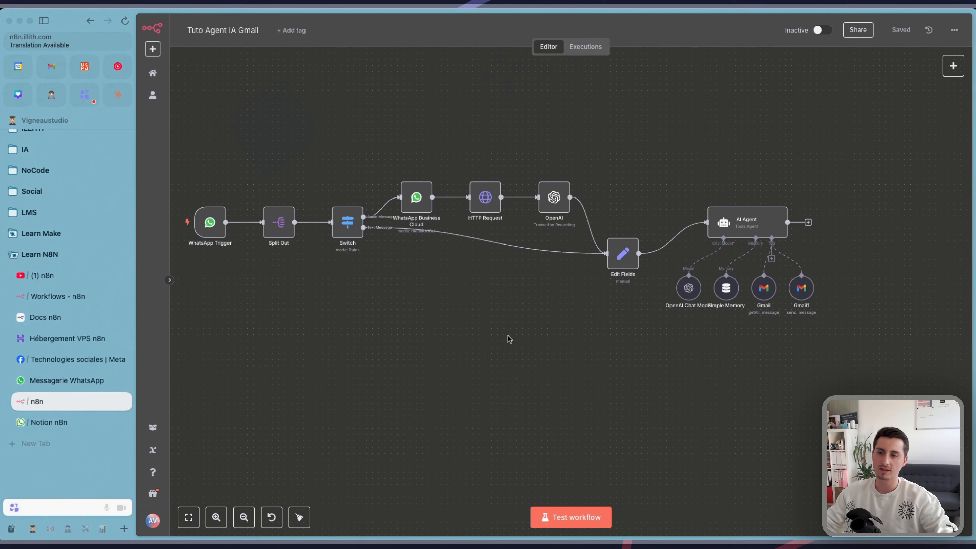
# Run a test of the whole workflow.
pyautogui.hscroll(-3, 507, 327)
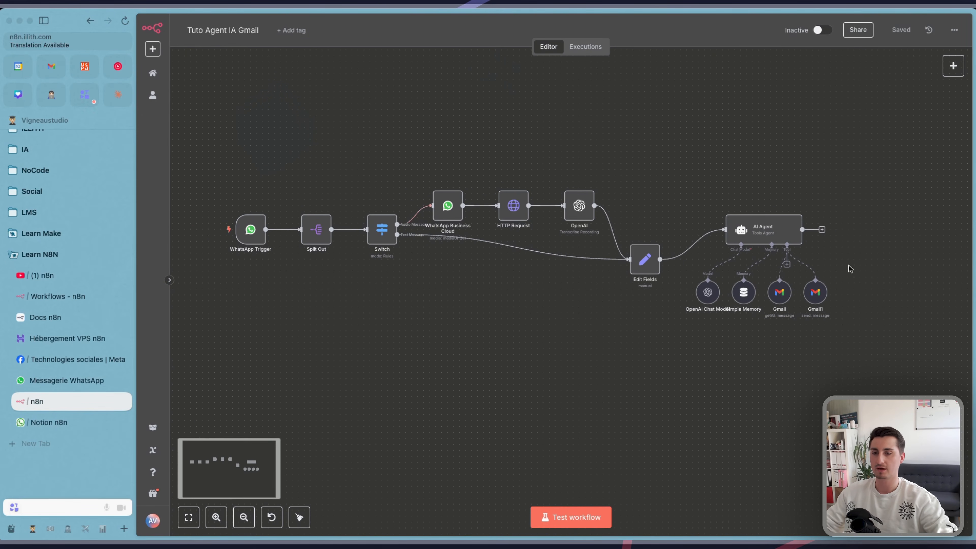
pyautogui.hscroll(2, 747, 353)
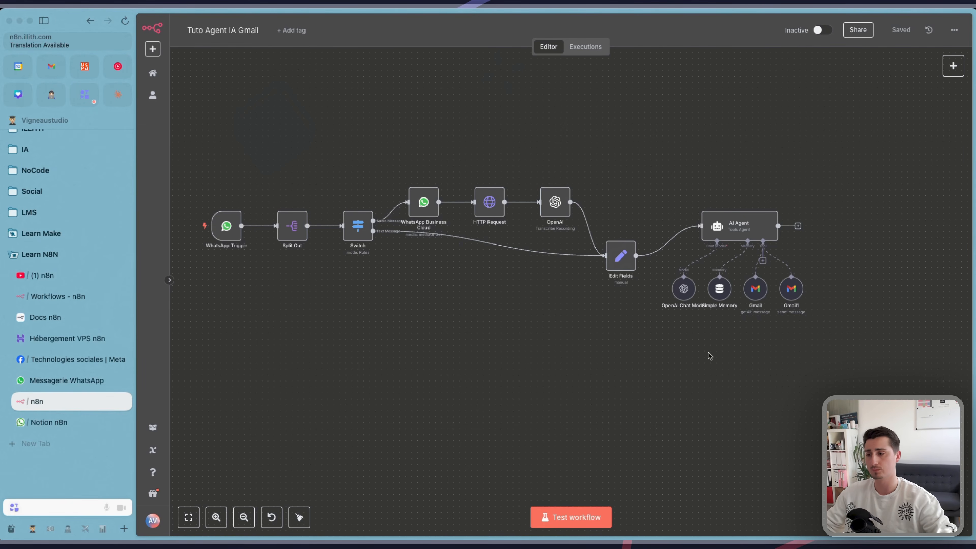
pyautogui.click(575, 516)
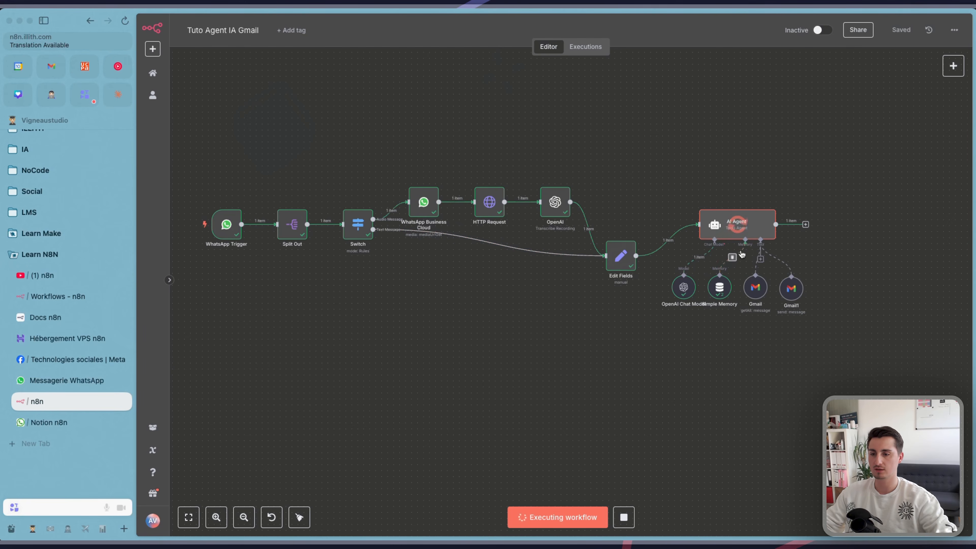
# Add a WhatsApp Business Cloud "Send message" node after the AI Agent.
pyautogui.hscroll(5, 729, 342)
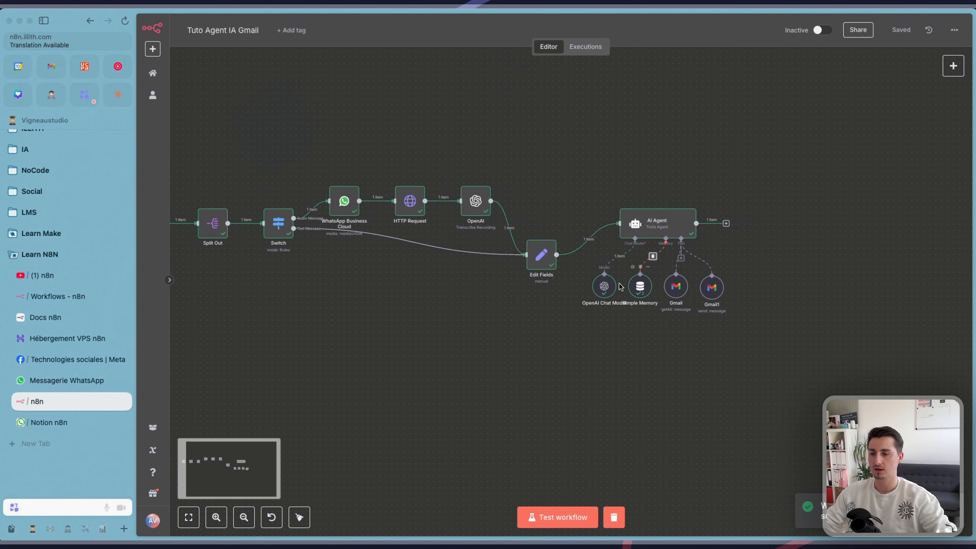
pyautogui.click(726, 223)
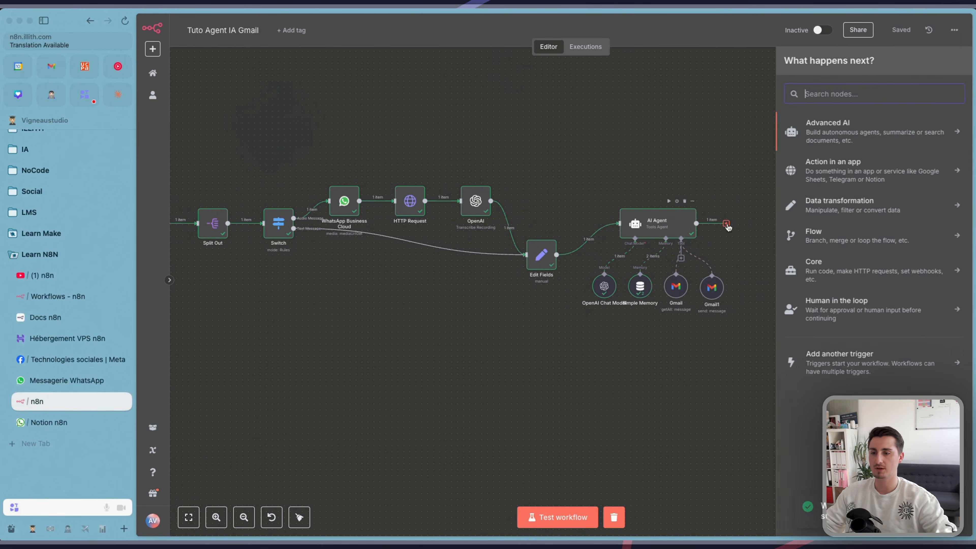
pyautogui.write('what')
pyautogui.click(837, 127)
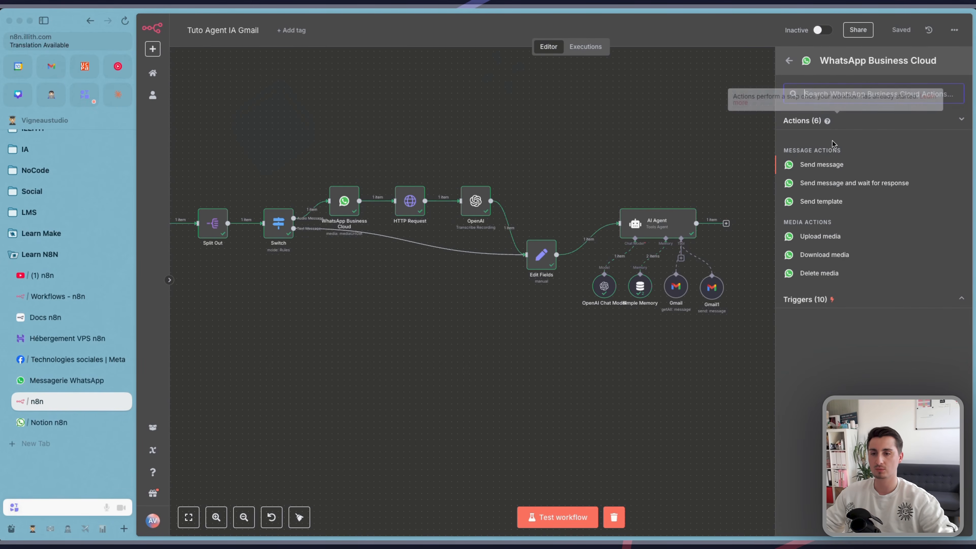
pyautogui.click(822, 164)
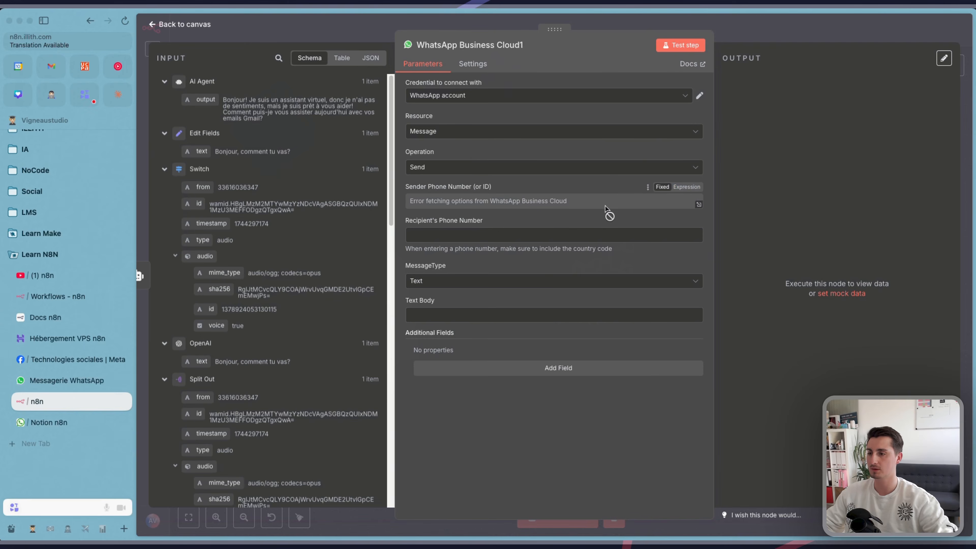
# Set the sender phone number to an expression using phone_number_id from the WhatsApp Trigger's metadata.
pyautogui.click(692, 187)
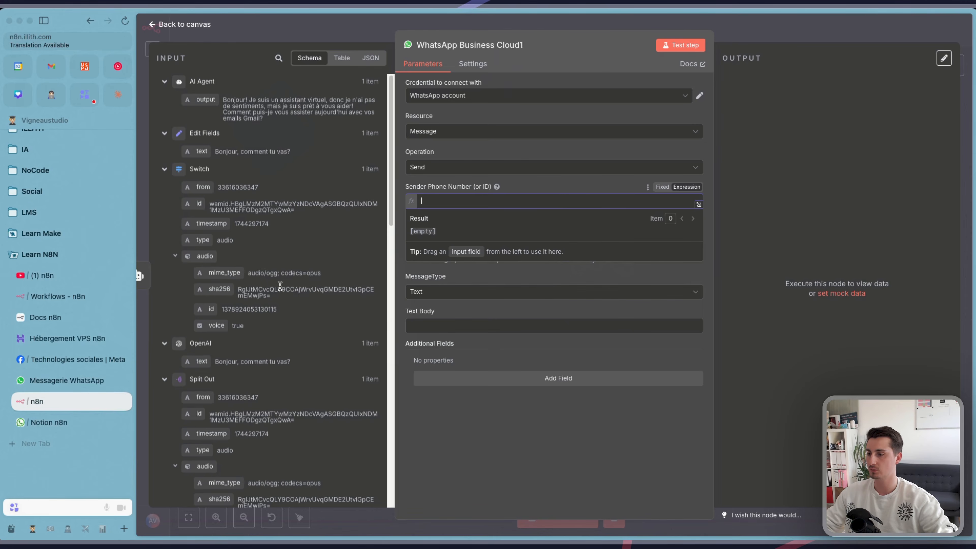
pyautogui.scroll(-15, 280, 285)
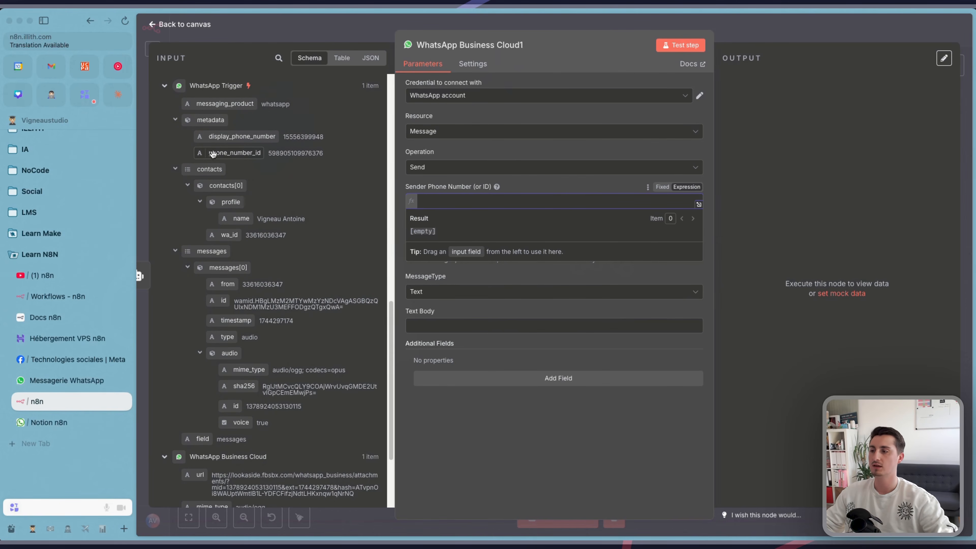
pyautogui.moveTo(224, 156); pyautogui.dragTo(472, 204)
pyautogui.click(531, 280)
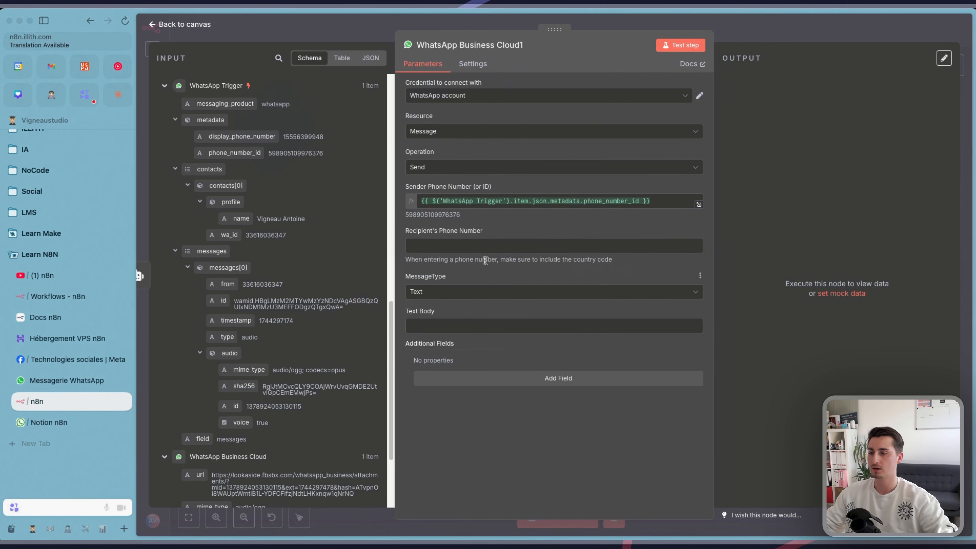
# Set the recipient's phone number to "+" directly followed by the "from" value of the WhatsApp Trigger's first message.
pyautogui.click(433, 245)
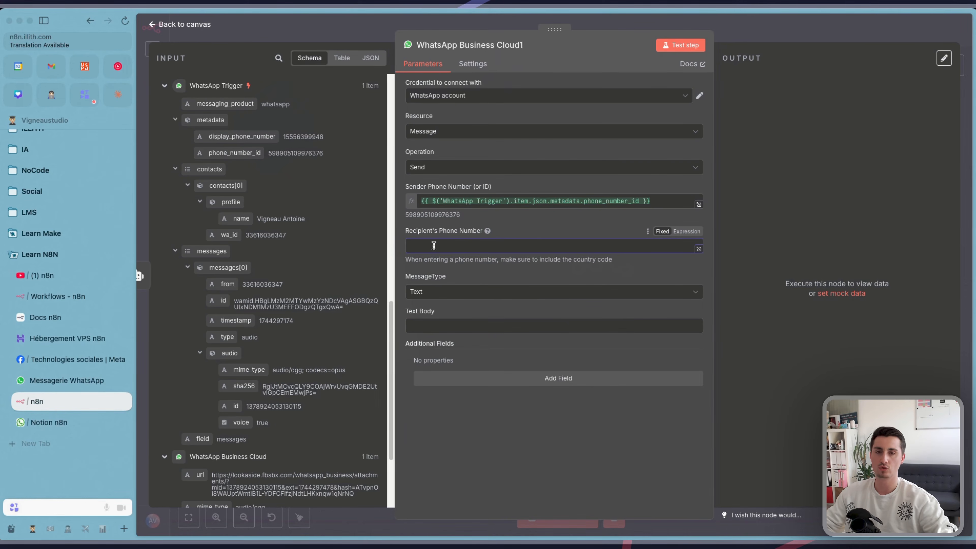
pyautogui.write('+')
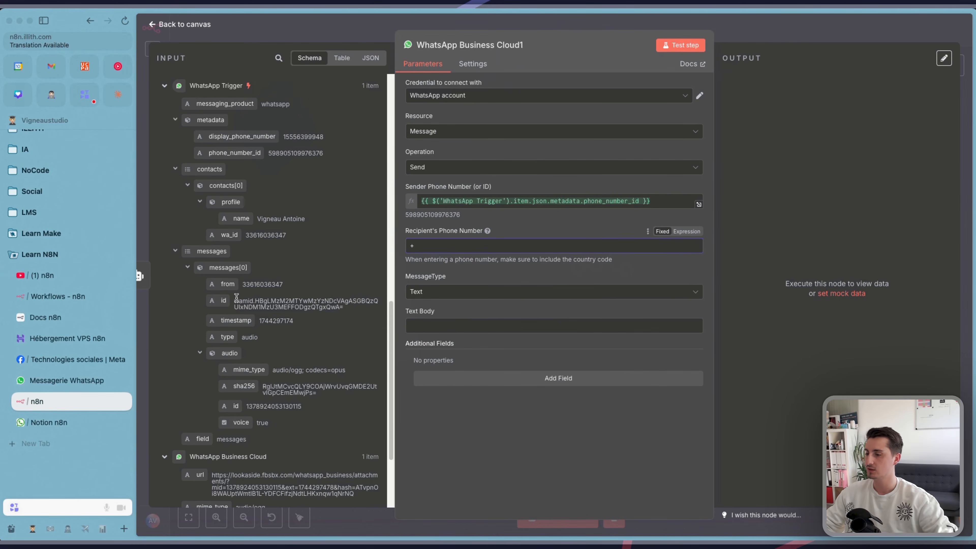
pyautogui.scroll(-3, 248, 312)
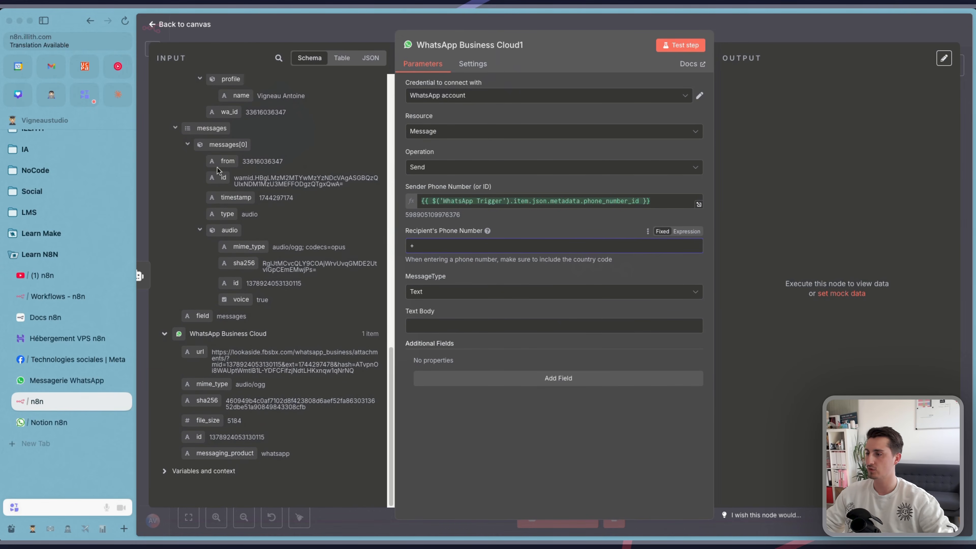
pyautogui.moveTo(226, 161); pyautogui.dragTo(451, 247)
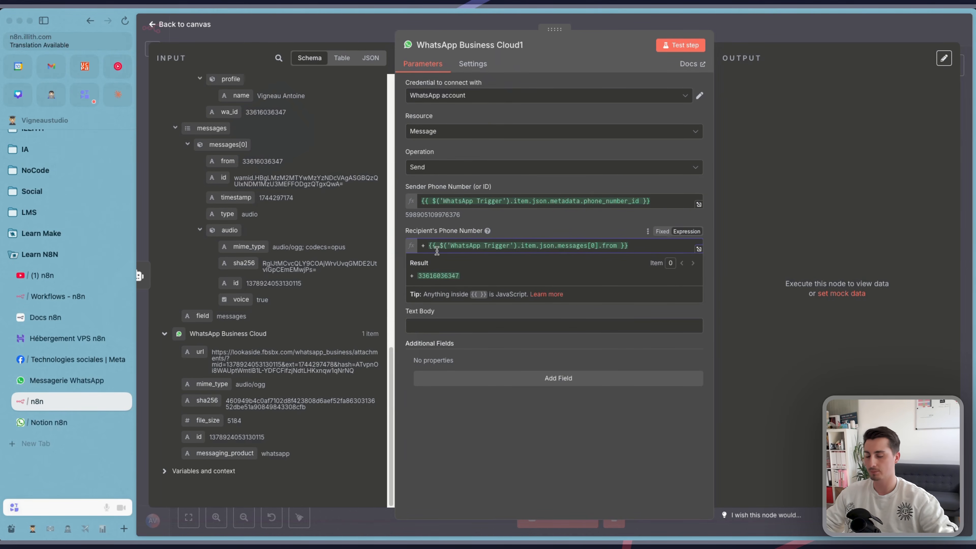
pyautogui.press('Delete')
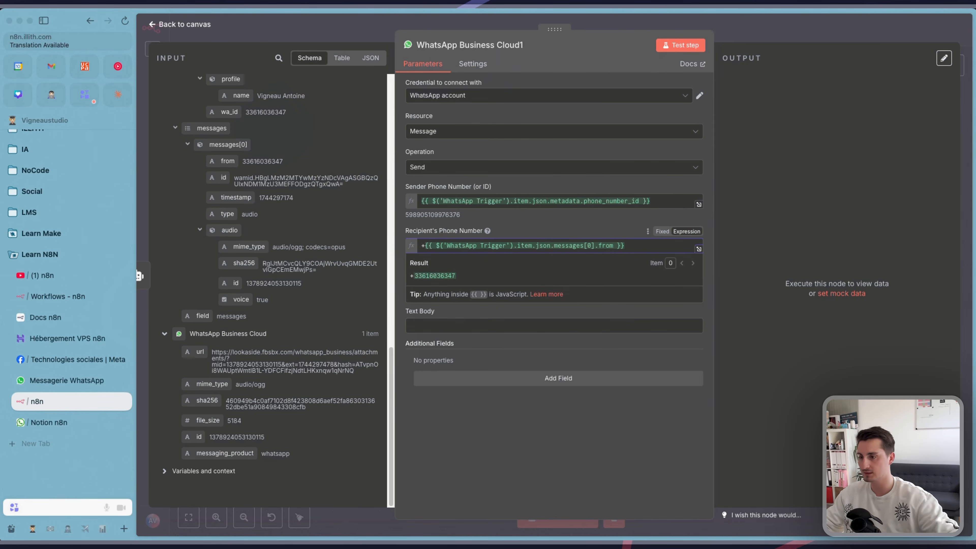
pyautogui.click(549, 441)
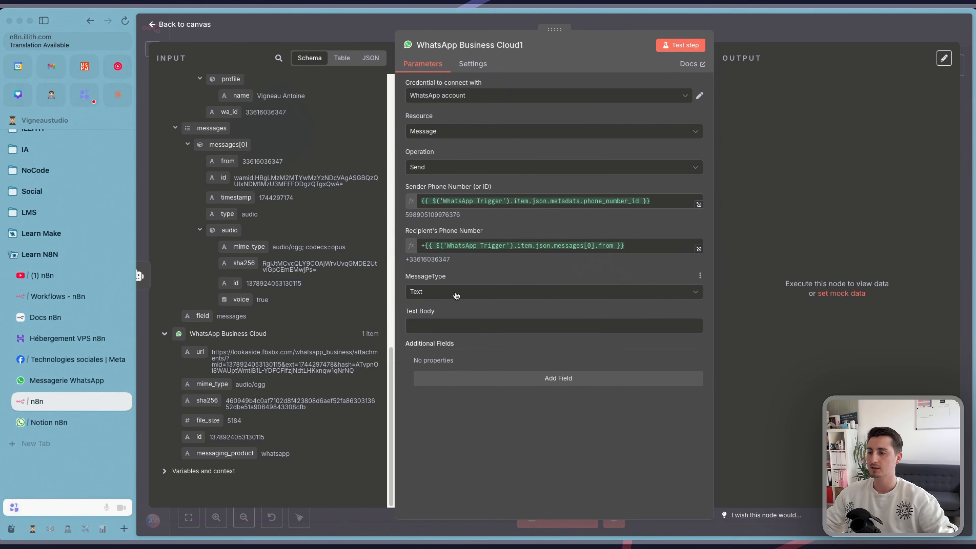
# Keep the message type as Text and map the AI Agent's output into the text body.
pyautogui.click(442, 293)
pyautogui.click(438, 406)
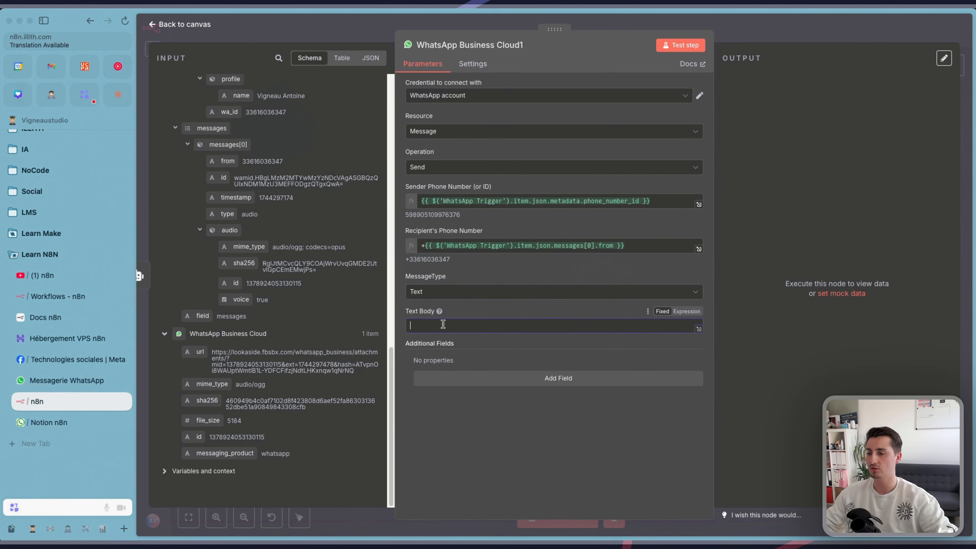
pyautogui.scroll(10, 254, 188)
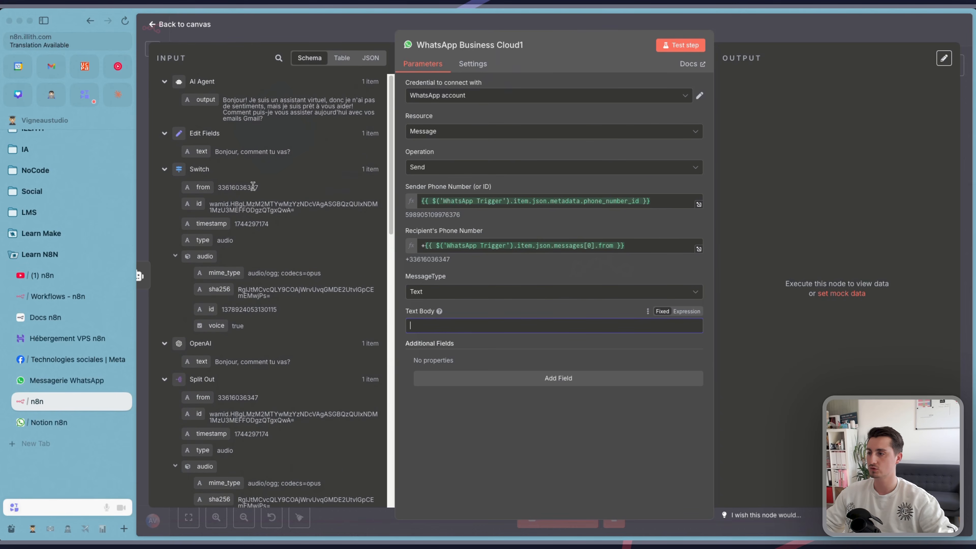
pyautogui.moveTo(202, 103); pyautogui.dragTo(431, 328)
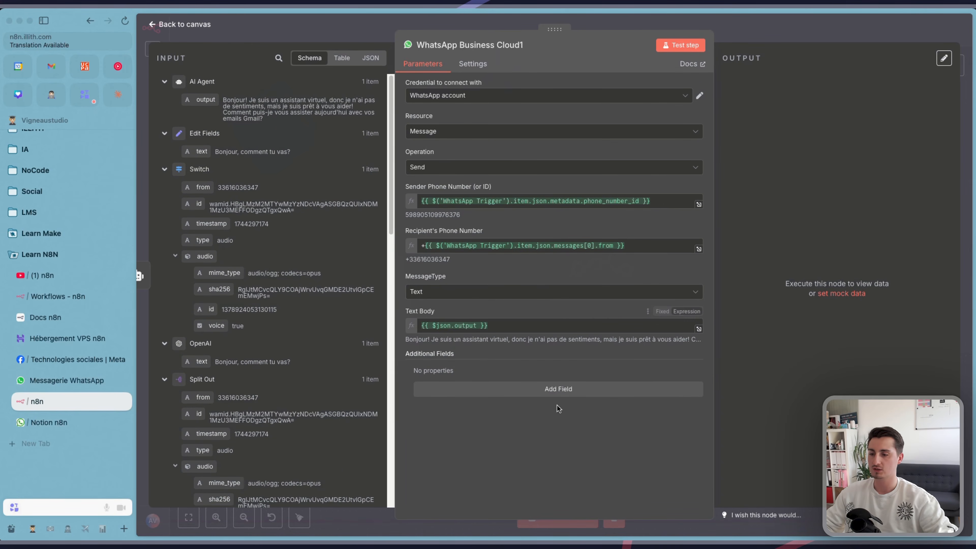
# Test the WhatsApp send node, and switch to WhatsApp Web to check the reply in the TEST N8N conversation.
pyautogui.click(681, 46)
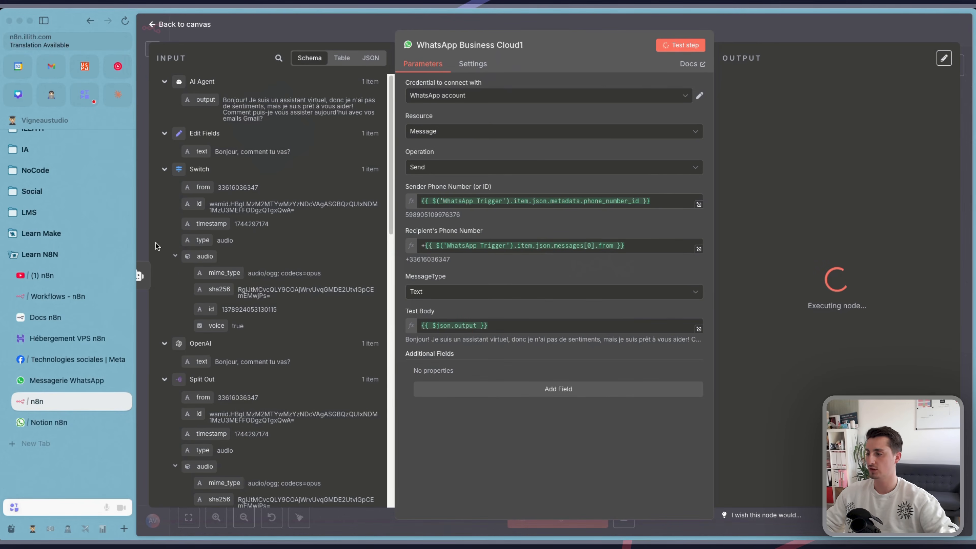
pyautogui.click(77, 380)
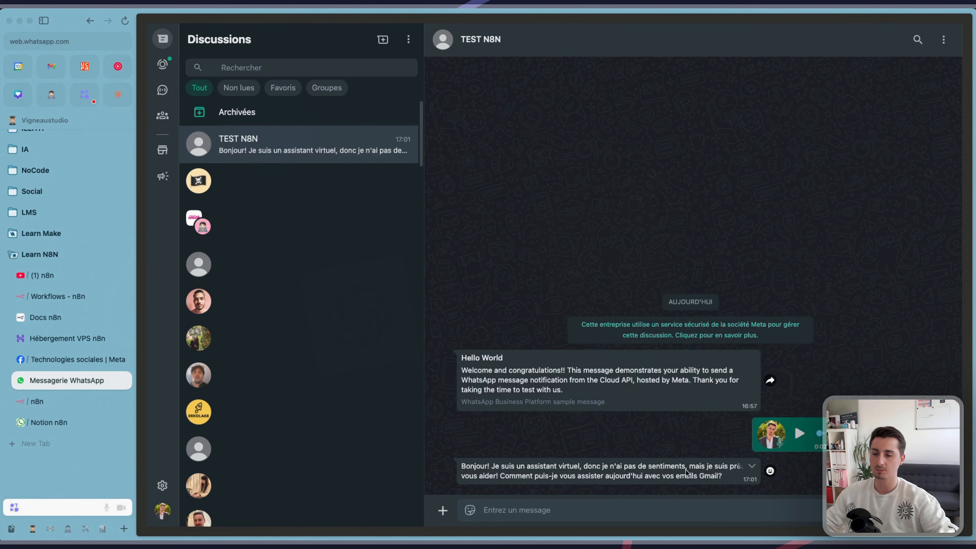
pyautogui.click(752, 466)
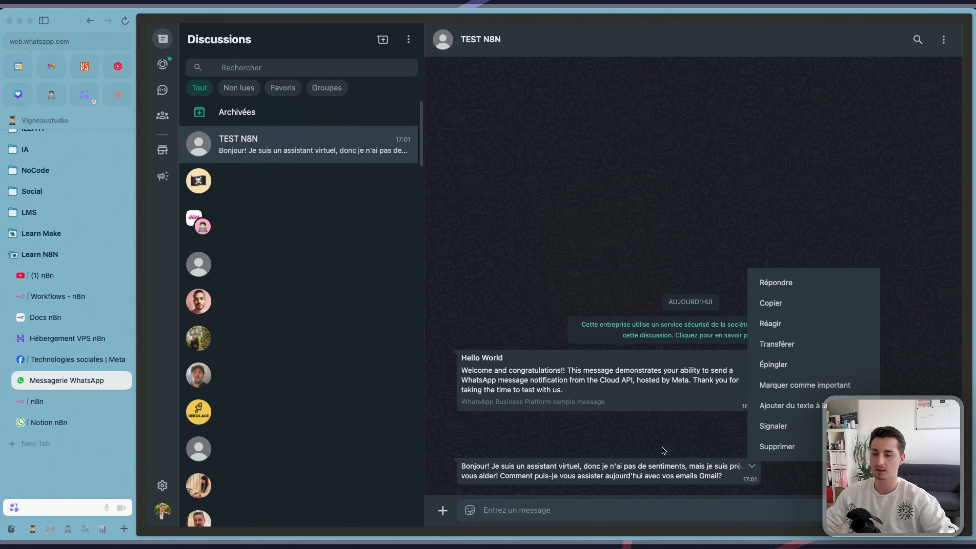
pyautogui.click(547, 468)
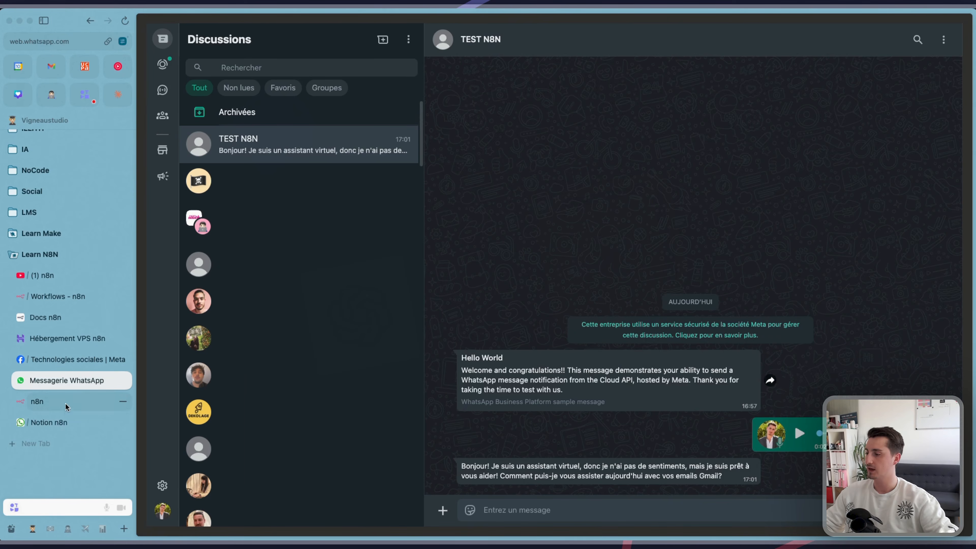
# Switch to n8n, run a test of the whole workflow, and switch to WhatsApp Web to check the agent's reply.
pyautogui.moveTo(60, 414)
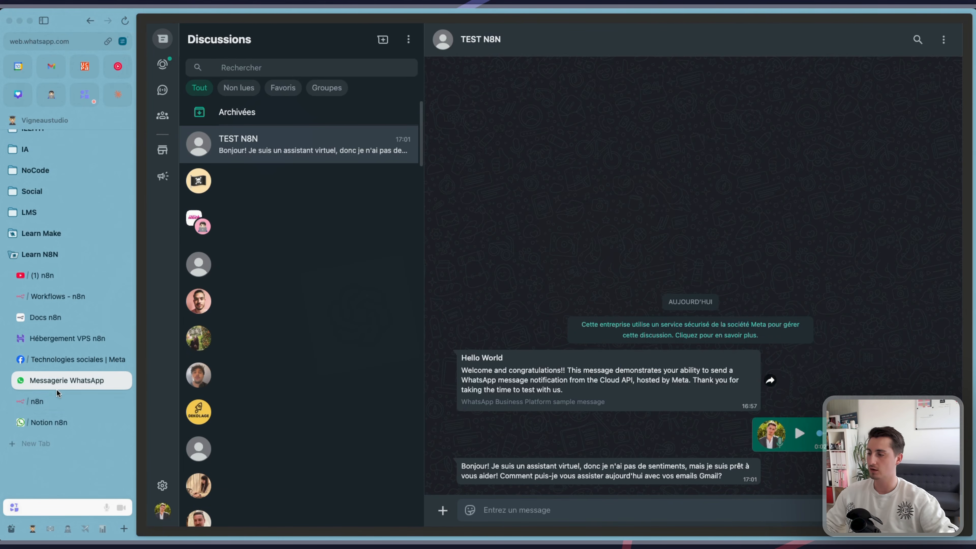
pyautogui.click(49, 400)
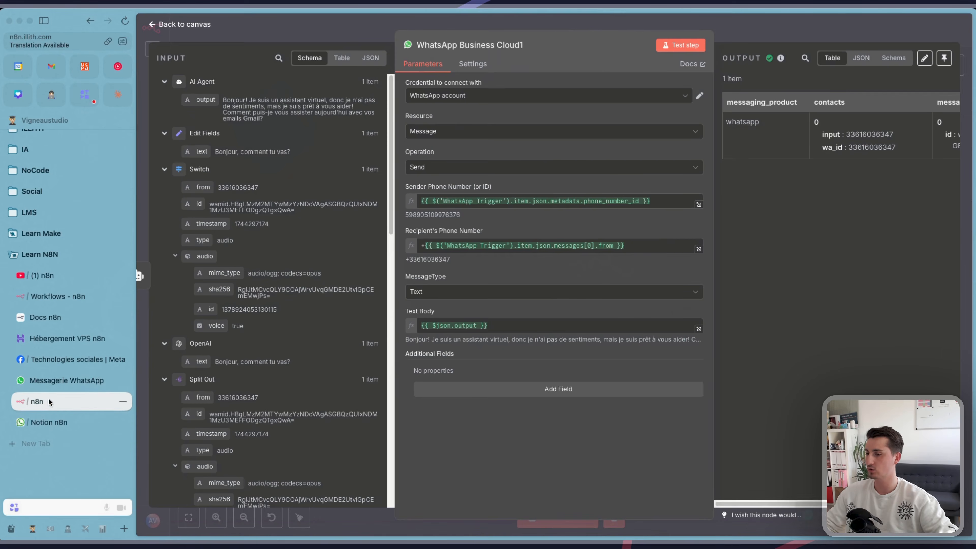
pyautogui.click(422, 23)
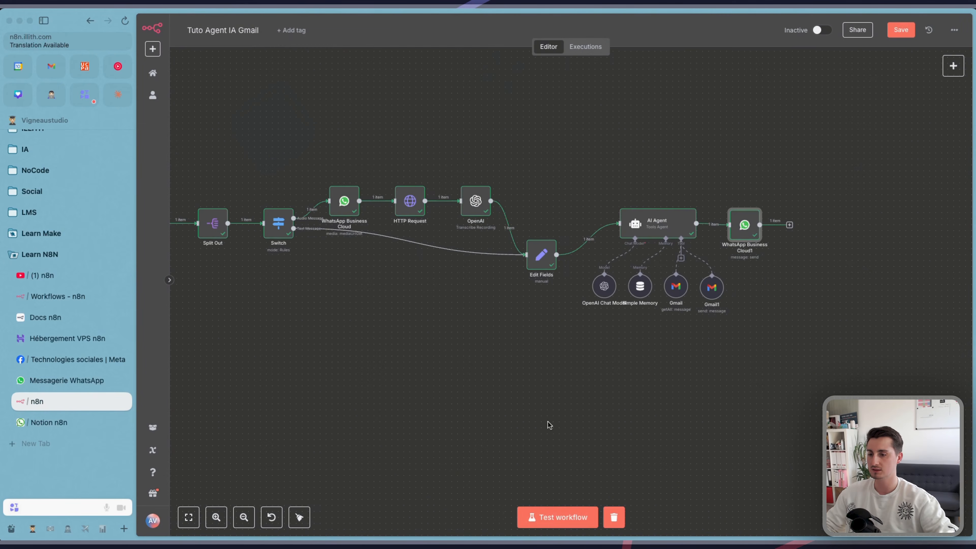
pyautogui.click(558, 517)
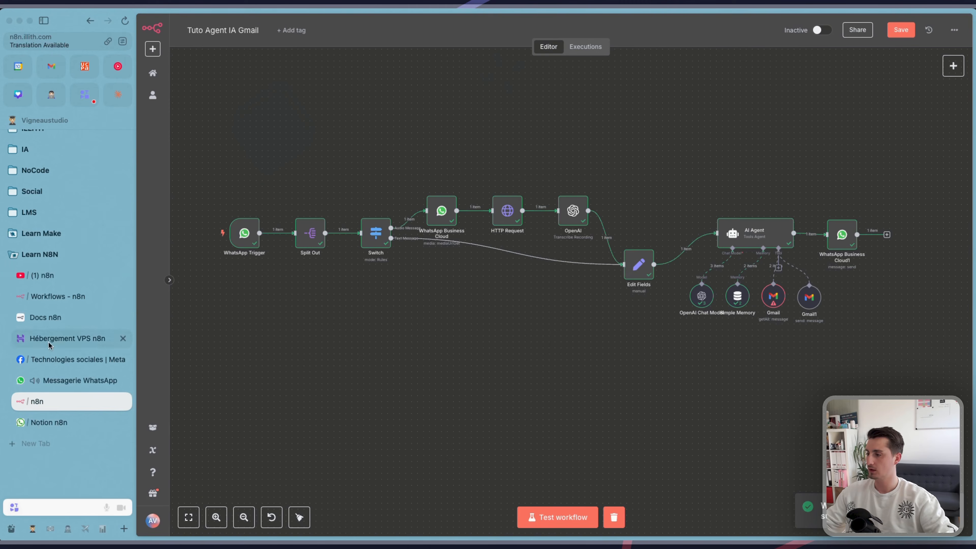
pyautogui.click(67, 380)
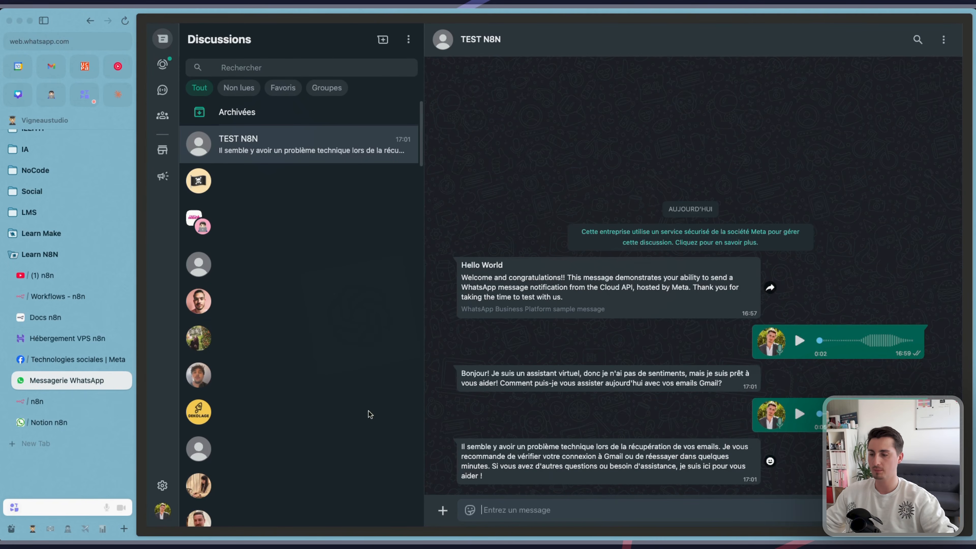
# Back in n8n, open the Gmail get-messages tool under the AI Agent and reconnect its Gmail credential by signing in with the Google account.
pyautogui.click(53, 404)
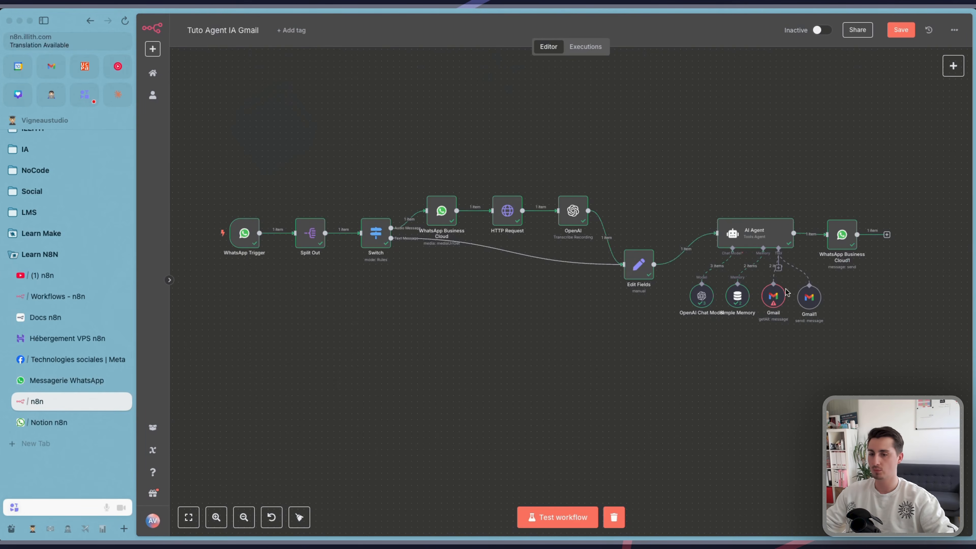
pyautogui.doubleClick(773, 300)
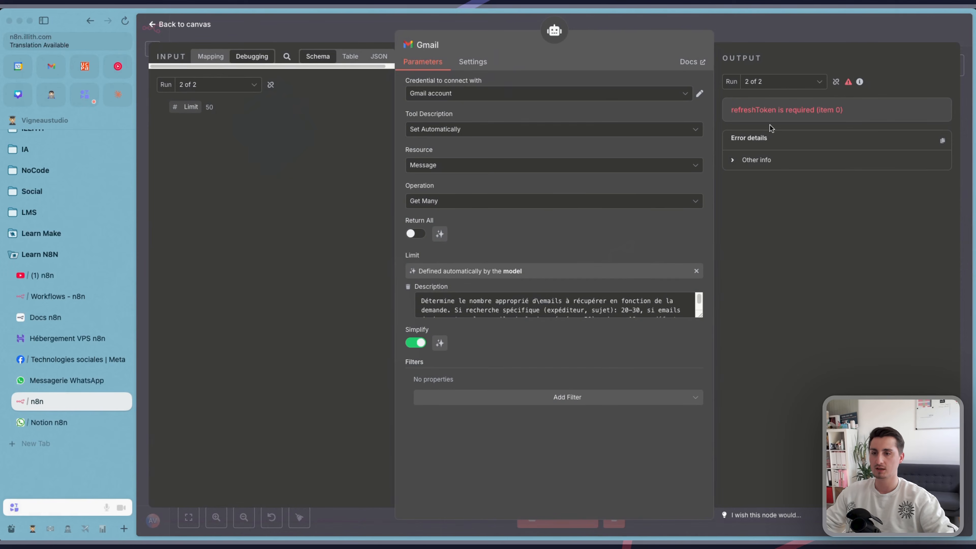
pyautogui.click(665, 95)
pyautogui.click(473, 128)
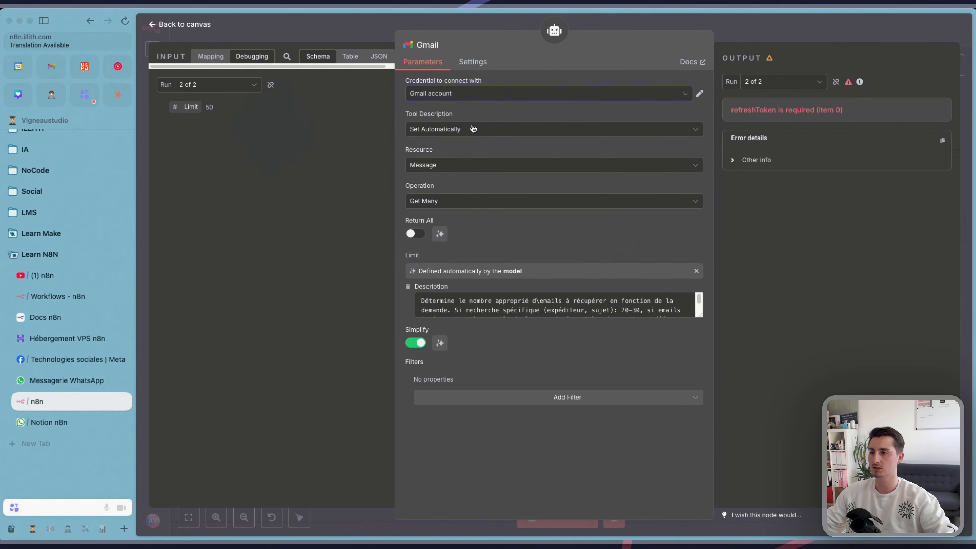
pyautogui.click(700, 94)
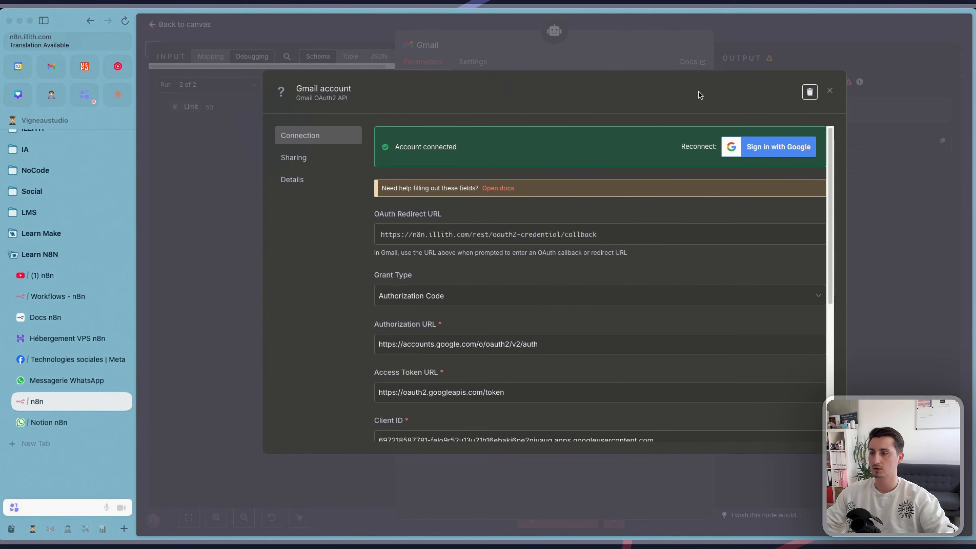
pyautogui.click(768, 147)
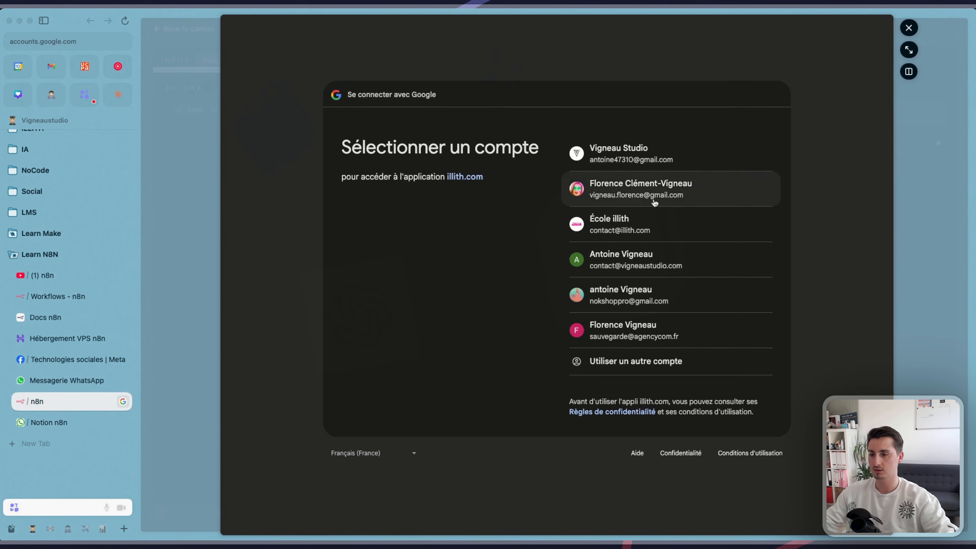
pyautogui.click(654, 263)
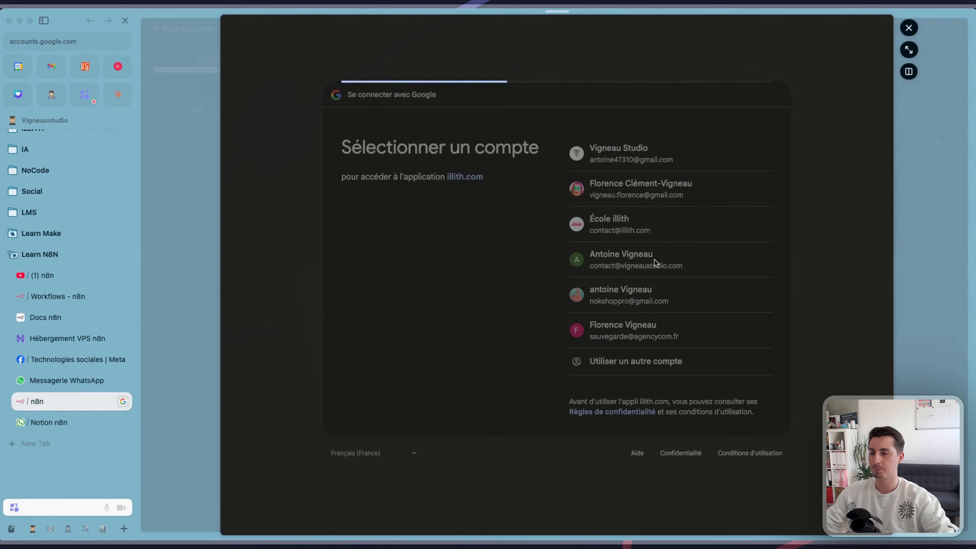
pyautogui.scroll(6, 628, 289)
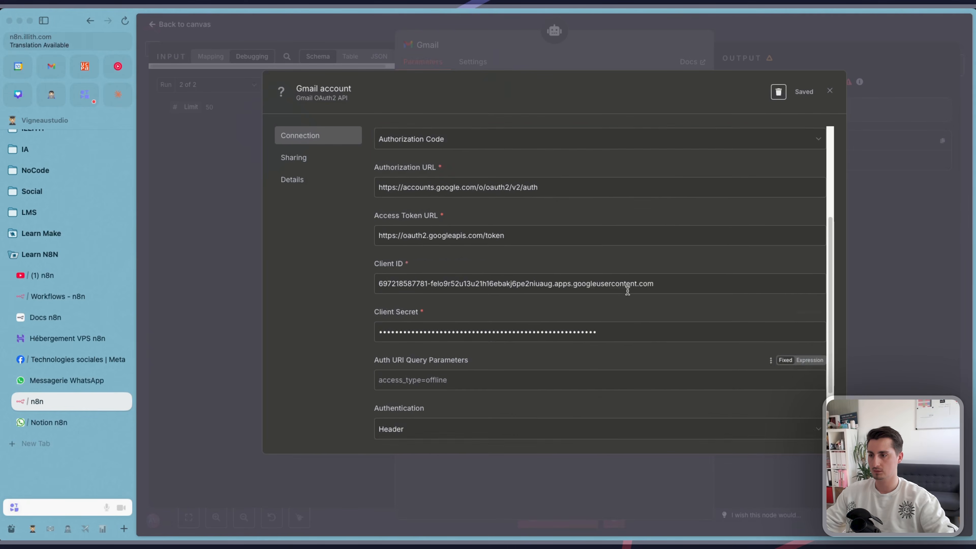
pyautogui.click(830, 92)
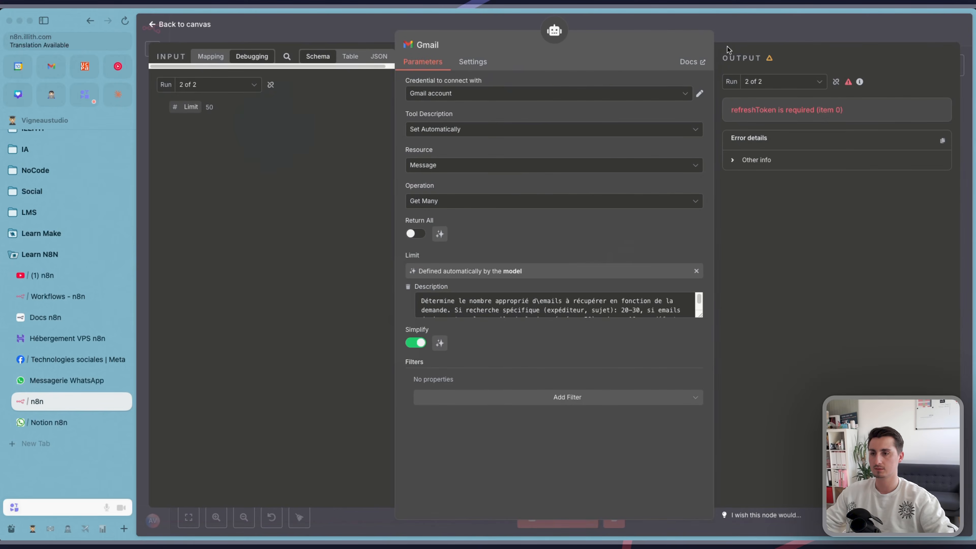
pyautogui.click(735, 28)
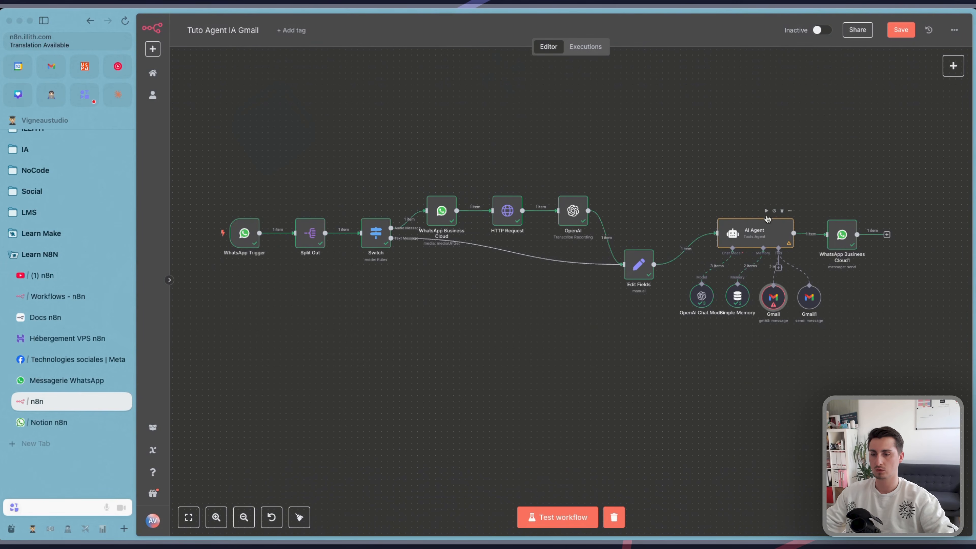
# Run the AI Agent node, test the whole workflow again, and switch to WhatsApp Web for the reply.
pyautogui.click(764, 212)
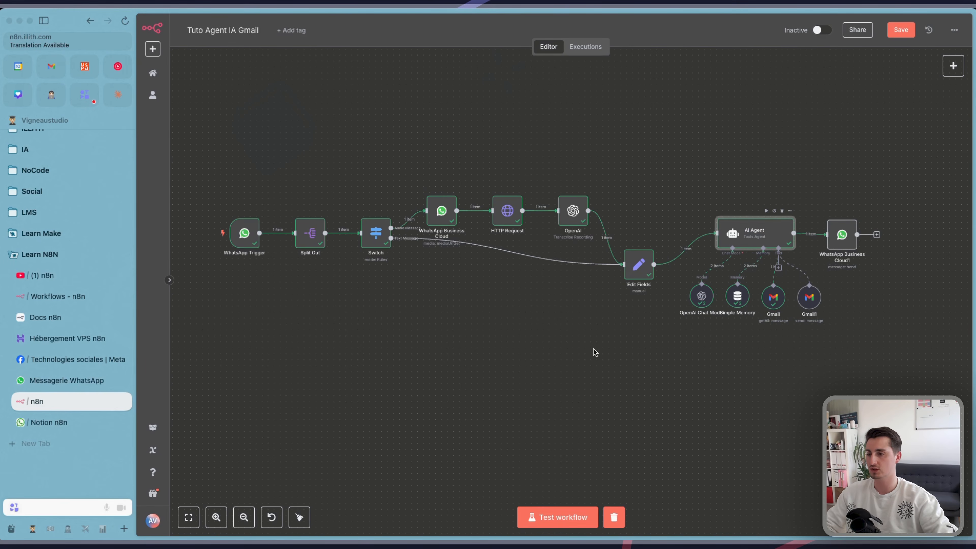
pyautogui.click(558, 516)
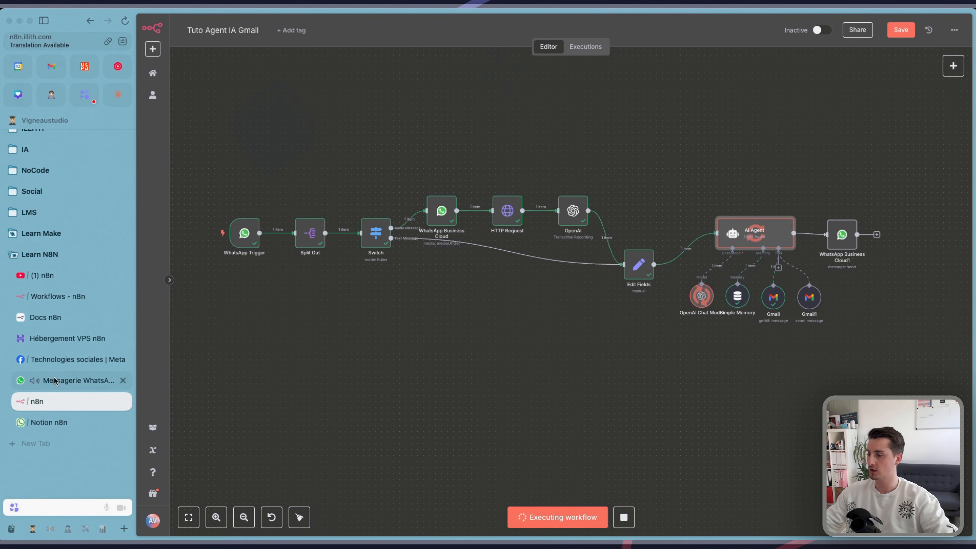
pyautogui.click(51, 380)
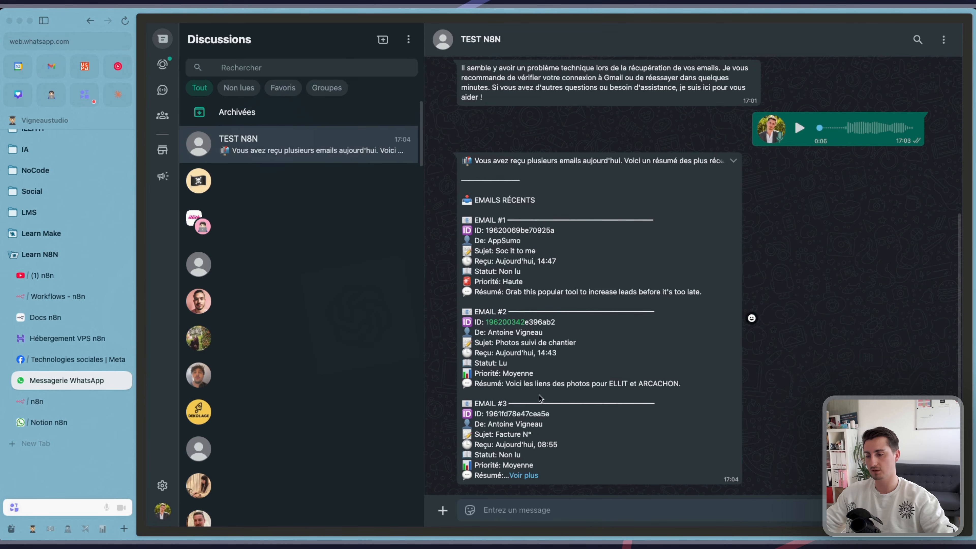
# Expand the agent's email summary in the TEST N8N conversation and examine its entries alongside the earlier messages.
pyautogui.scroll(5, 564, 399)
pyautogui.scroll(-5, 595, 384)
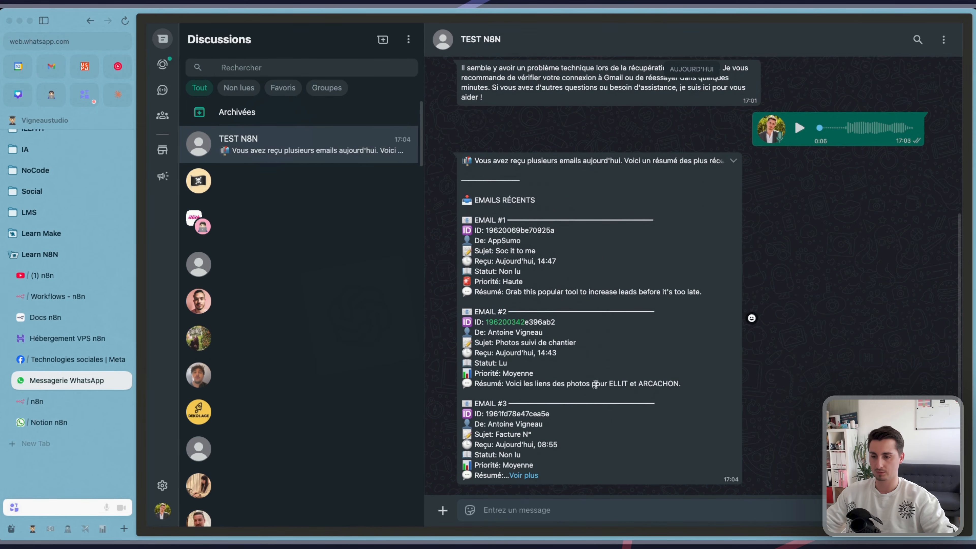
pyautogui.click(524, 475)
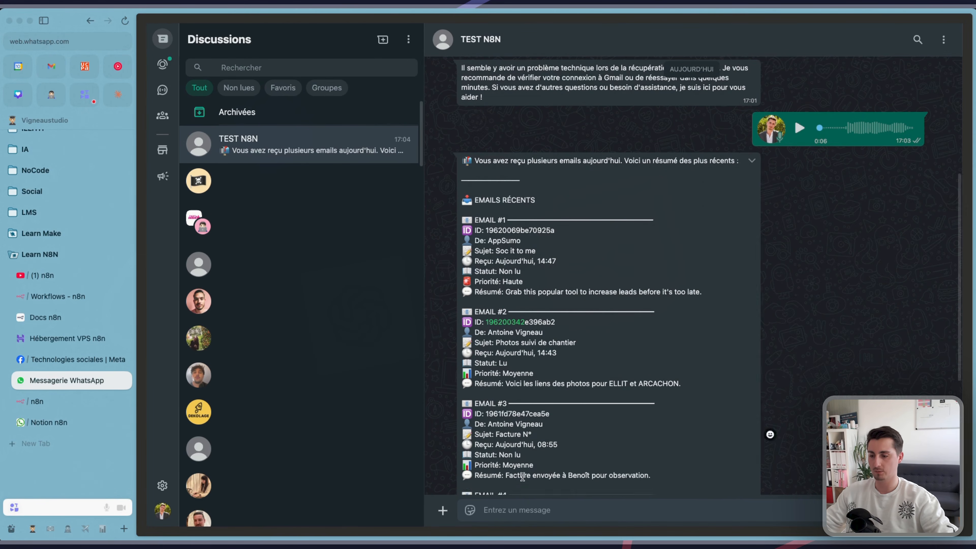
pyautogui.scroll(-5, 545, 417)
pyautogui.scroll(3, 575, 398)
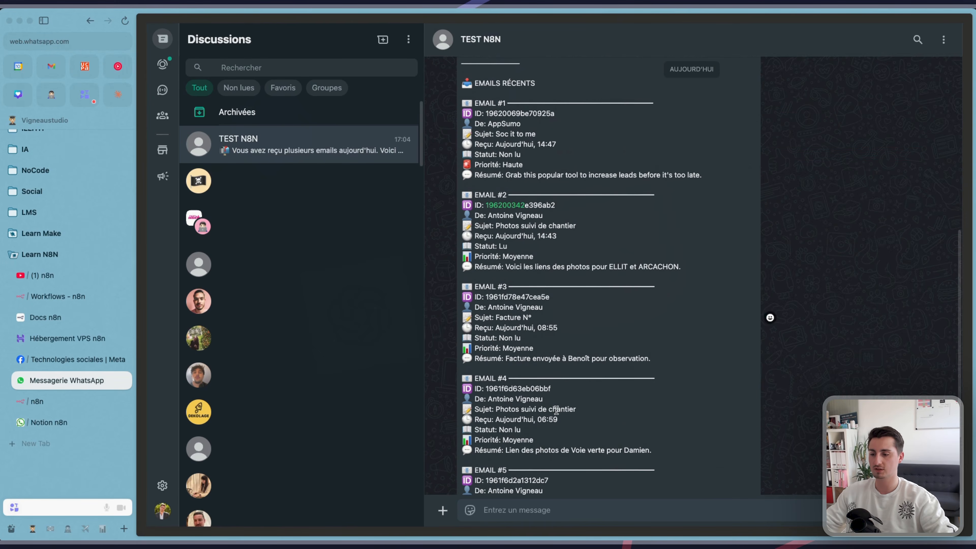
pyautogui.scroll(-3, 557, 410)
pyautogui.scroll(10, 532, 401)
pyautogui.scroll(1, 532, 401)
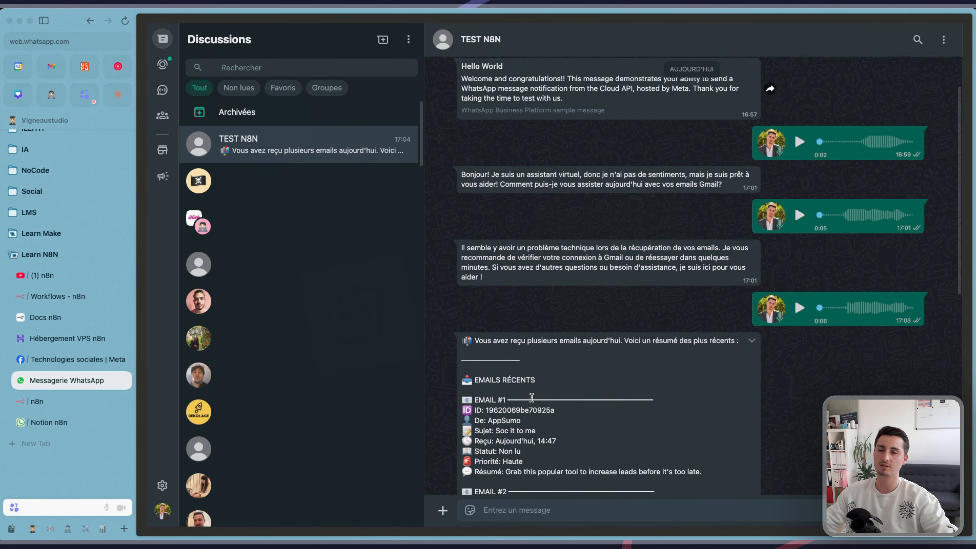
pyautogui.scroll(-10, 533, 387)
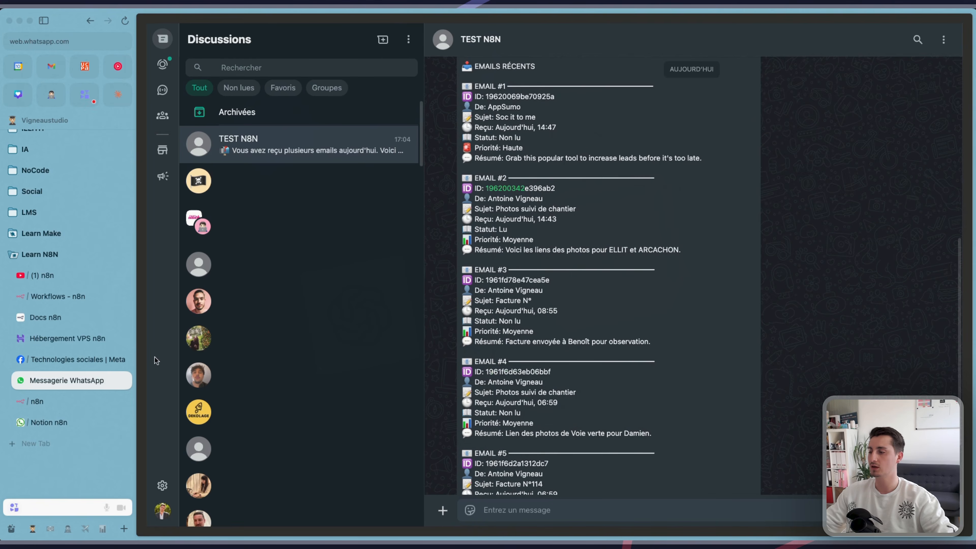
# Switch back to n8n and delete the WhatsApp send-message node that follows the AI Agent.
pyautogui.click(41, 405)
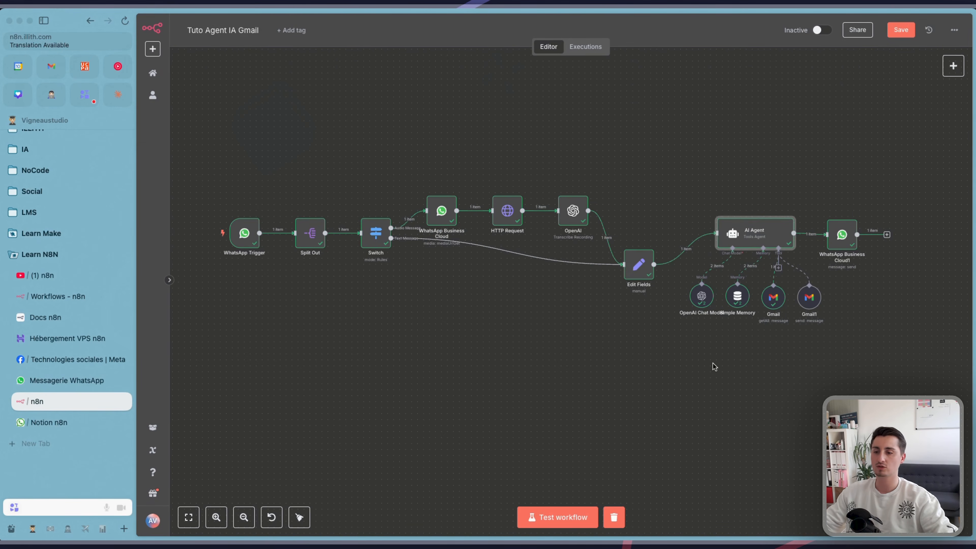
pyautogui.hscroll(6, 691, 361)
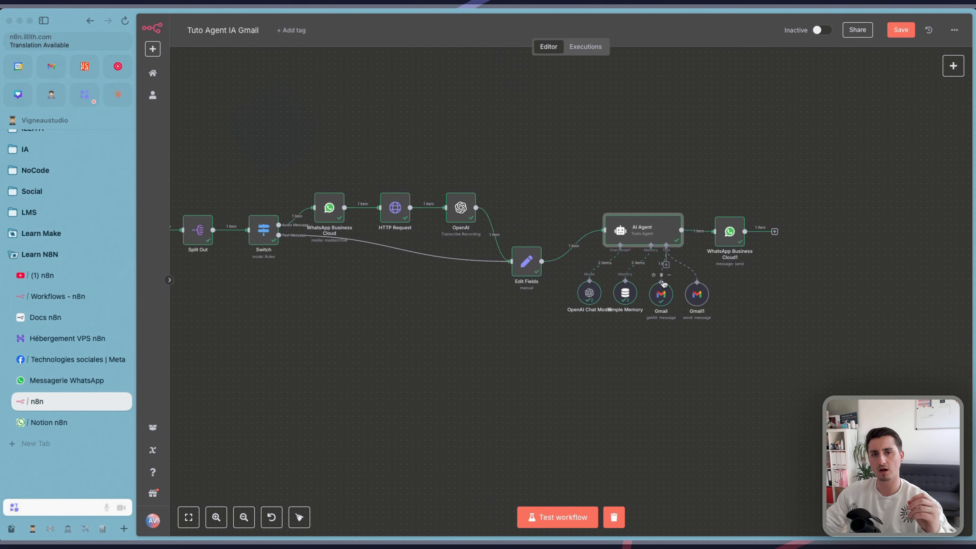
pyautogui.moveTo(664, 284)
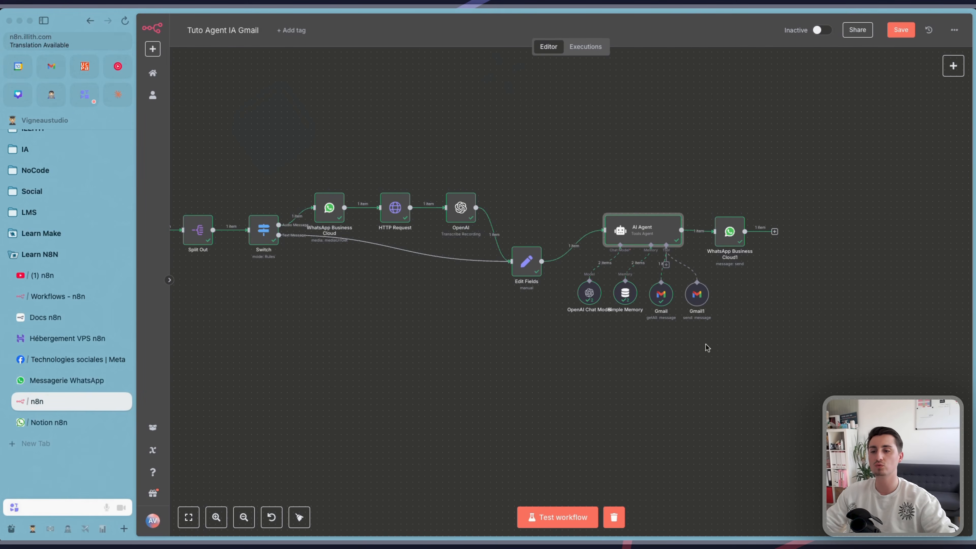
pyautogui.moveTo(720, 345); pyautogui.dragTo(664, 342)
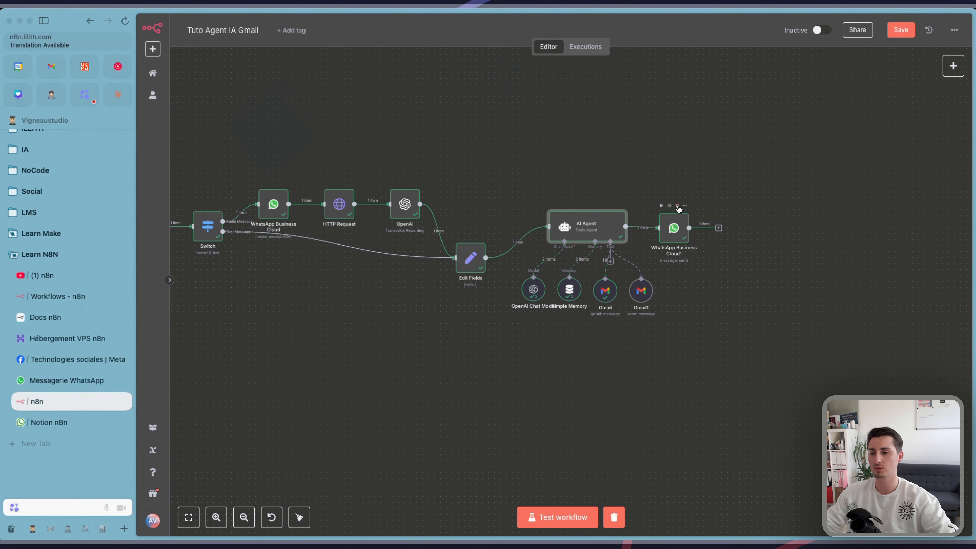
pyautogui.click(677, 205)
# Add an OpenAI Generate audio node after the AI Agent and set its model to TTS-1-HD.
pyautogui.click(655, 226)
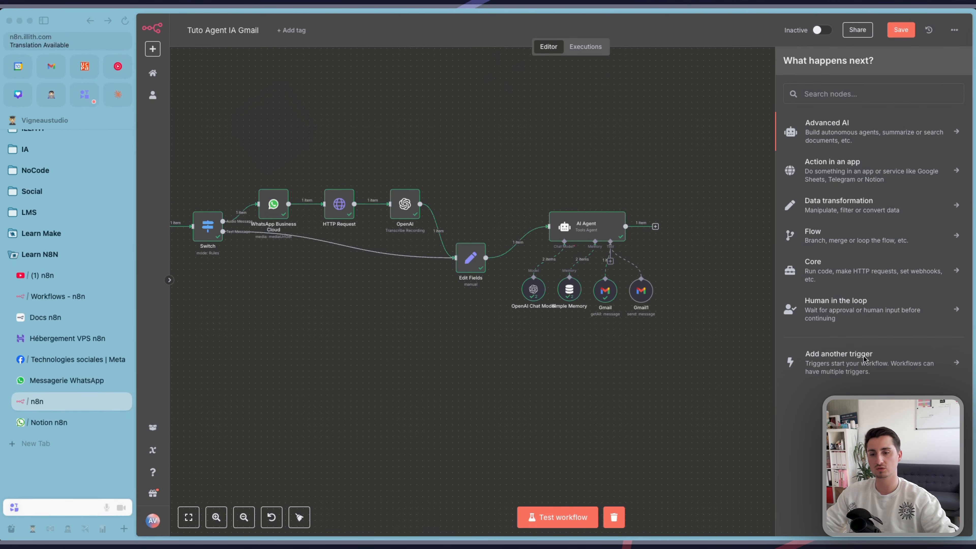
pyautogui.click(851, 96)
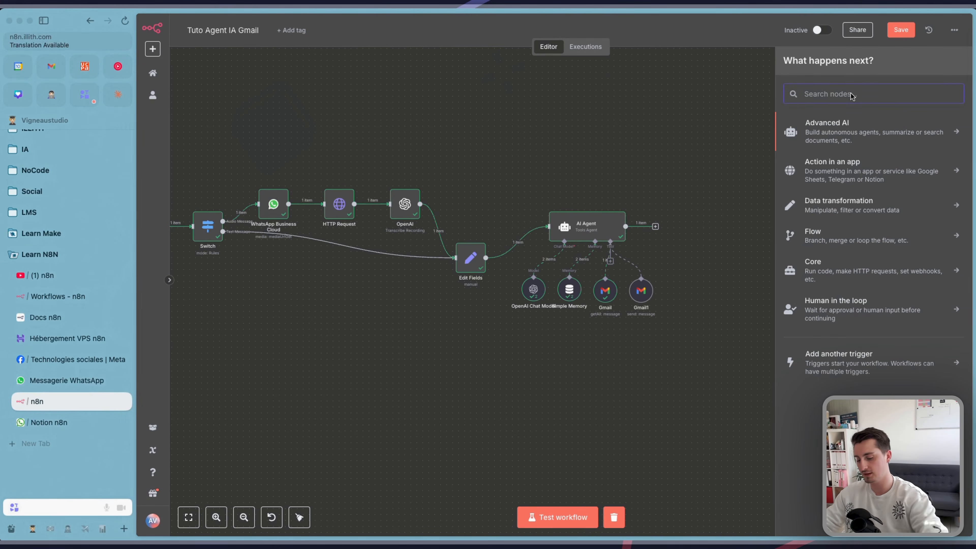
pyautogui.write('open')
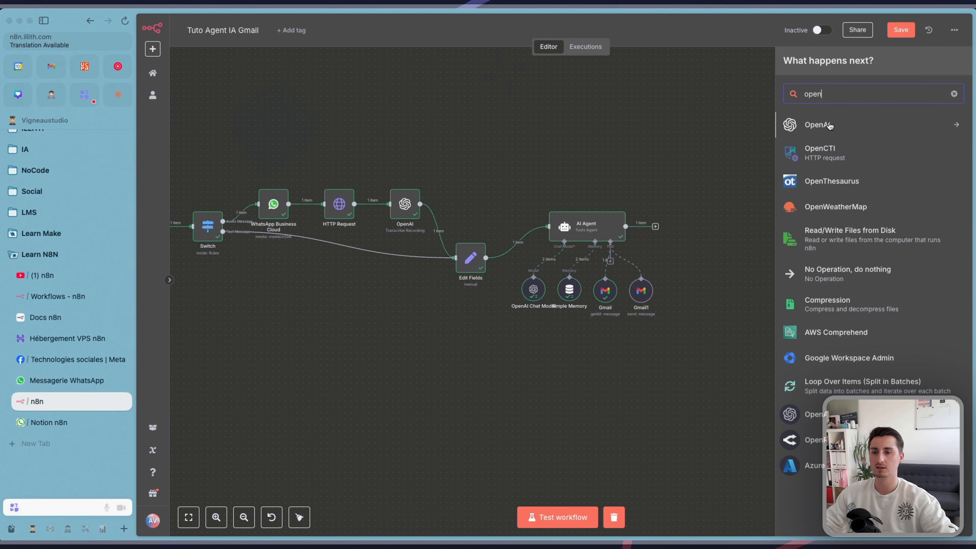
pyautogui.click(828, 126)
pyautogui.scroll(-2, 857, 332)
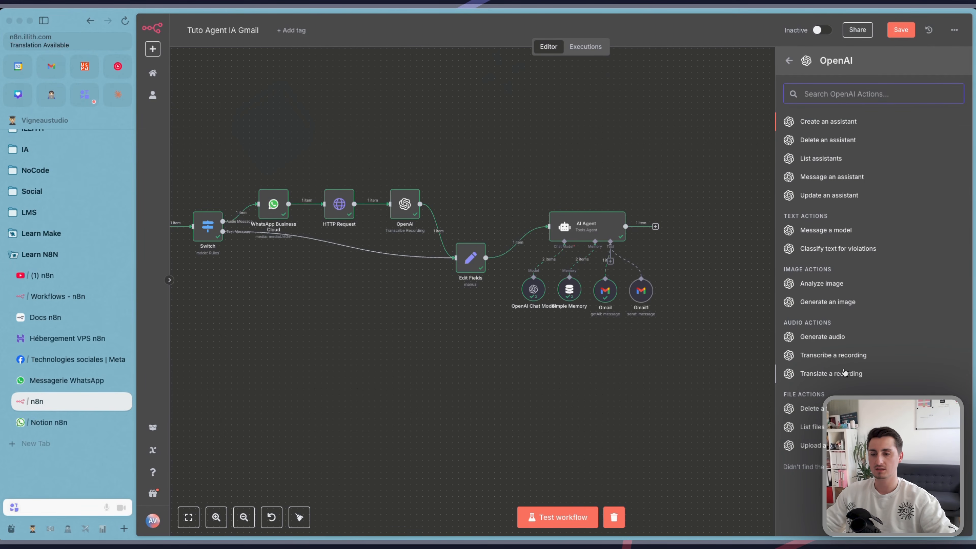
pyautogui.click(824, 338)
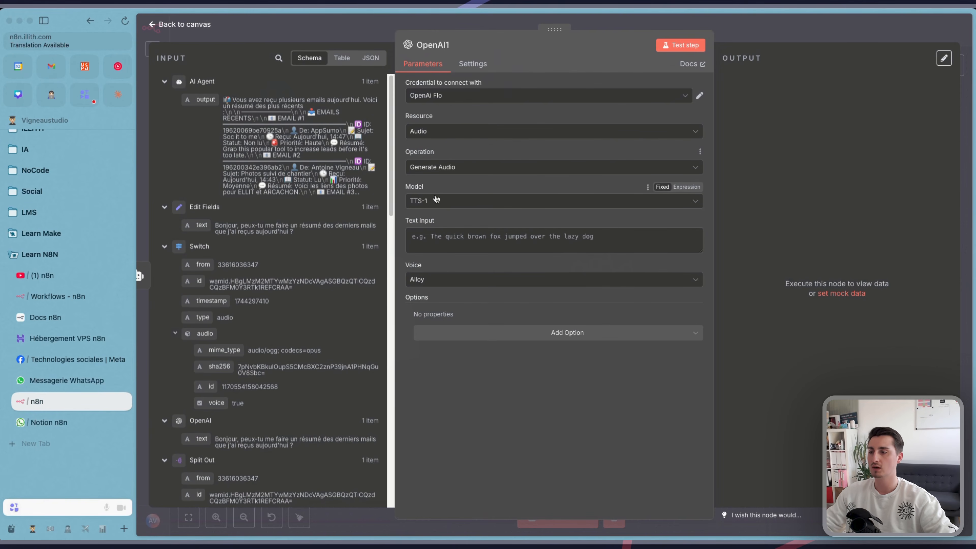
pyautogui.click(425, 208)
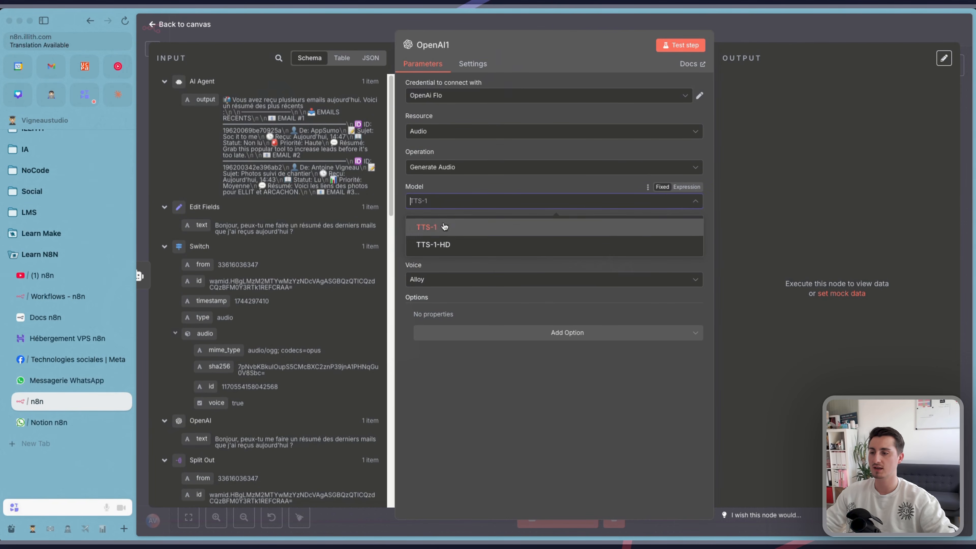
pyautogui.click(438, 249)
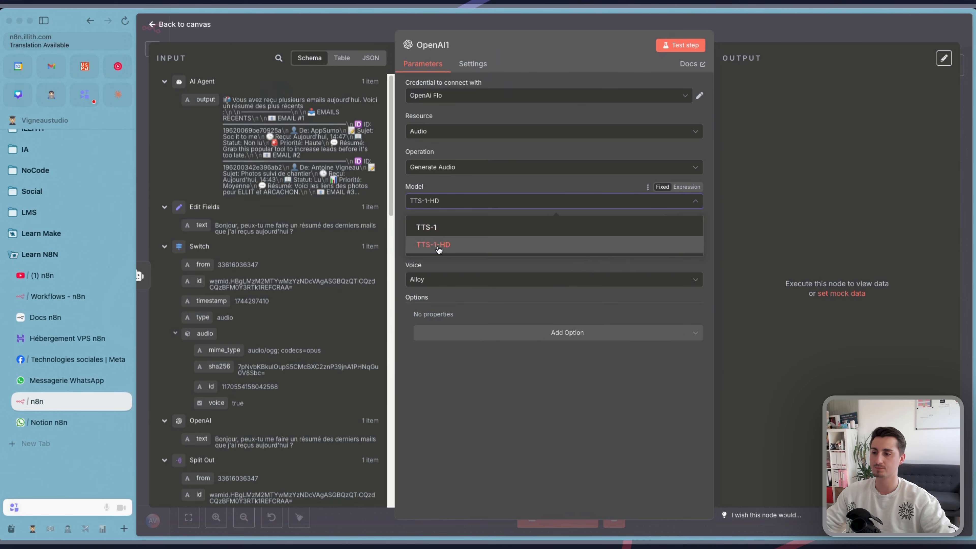
# Set the audio generation voice to Shimmer and add an Audio Speed option of 1,2.
pyautogui.click(445, 280)
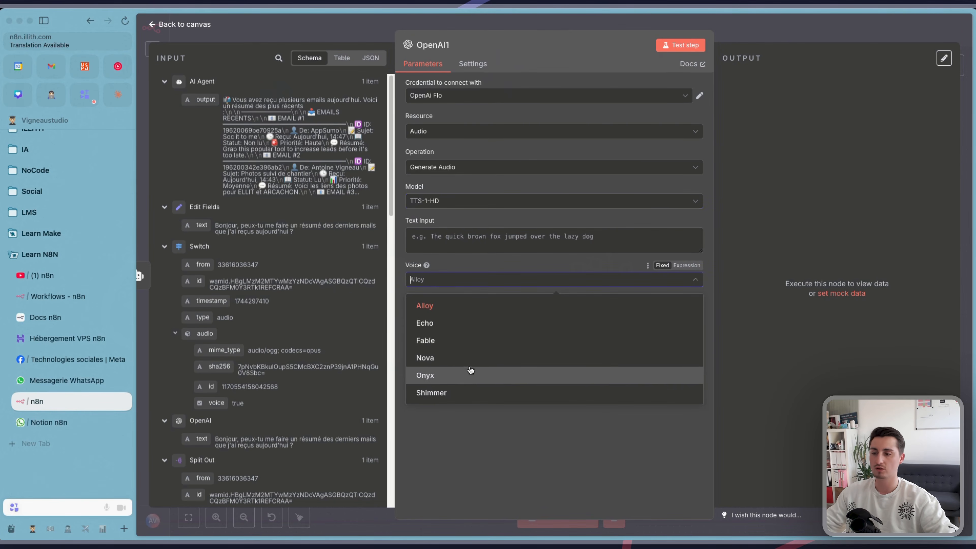
pyautogui.click(429, 394)
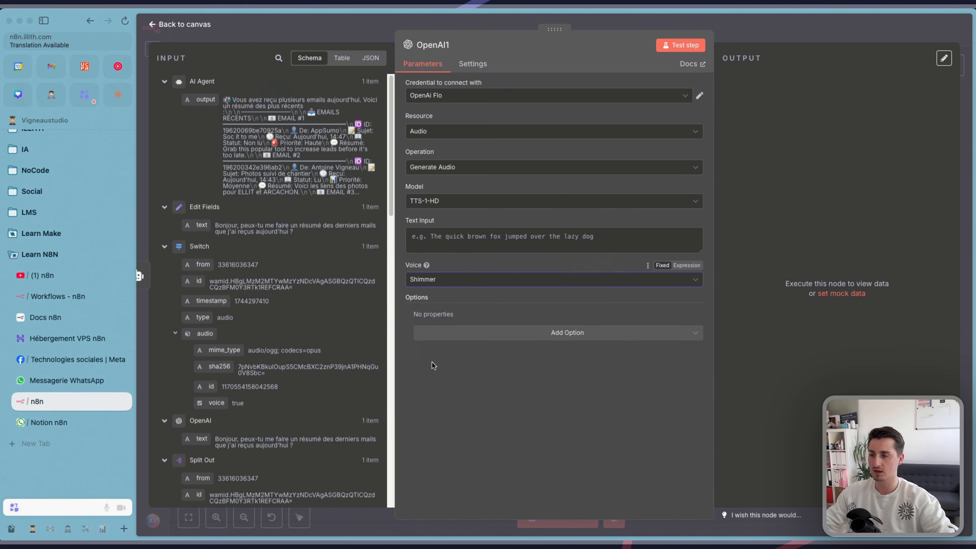
pyautogui.click(478, 334)
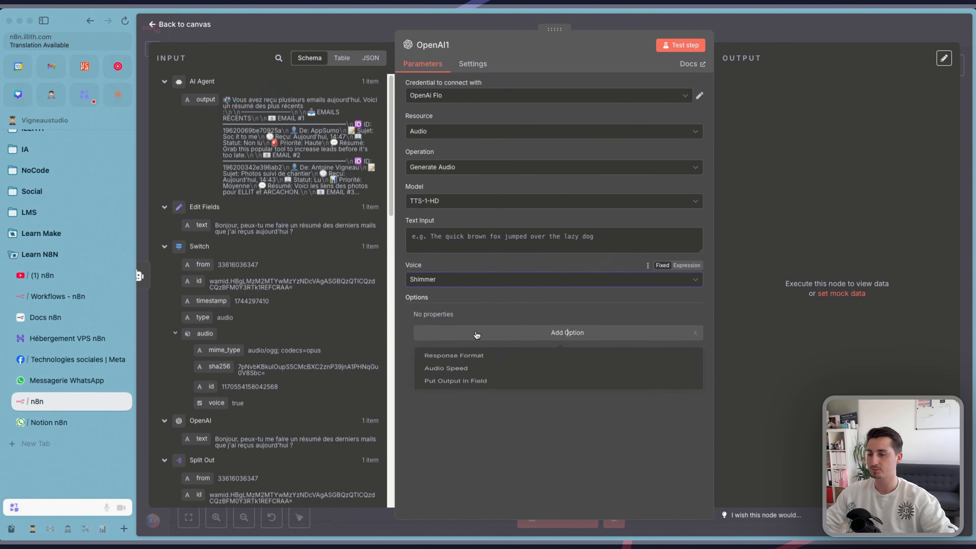
pyautogui.click(450, 380)
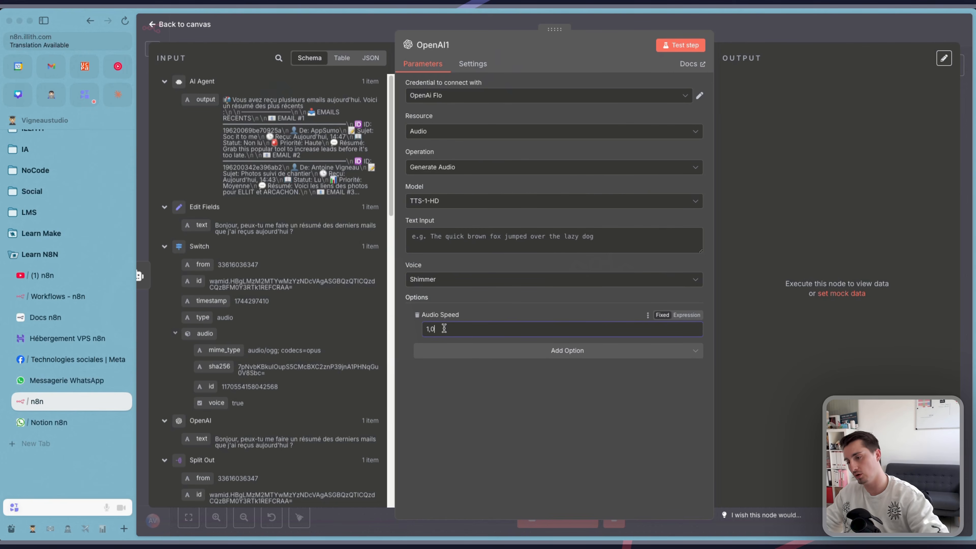
pyautogui.press('BackSpace')
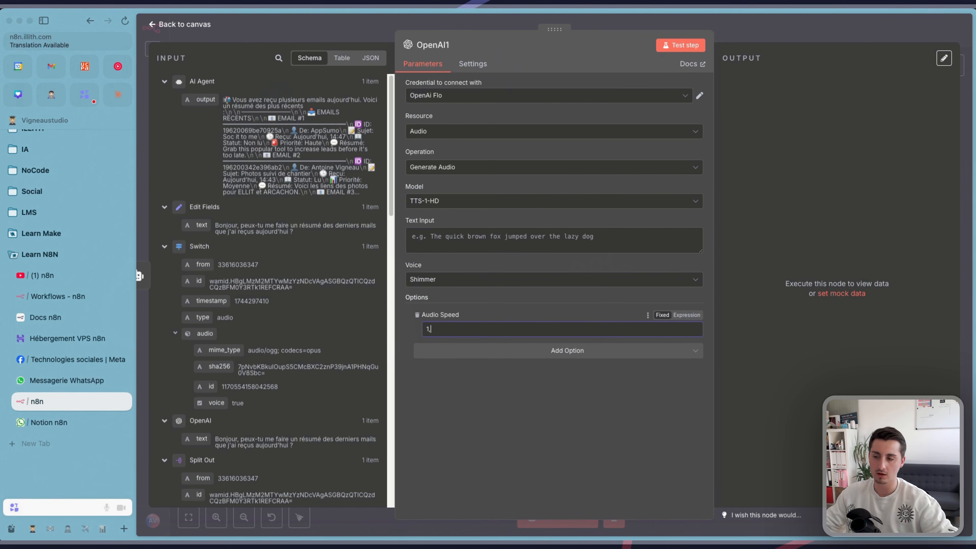
pyautogui.write('2')
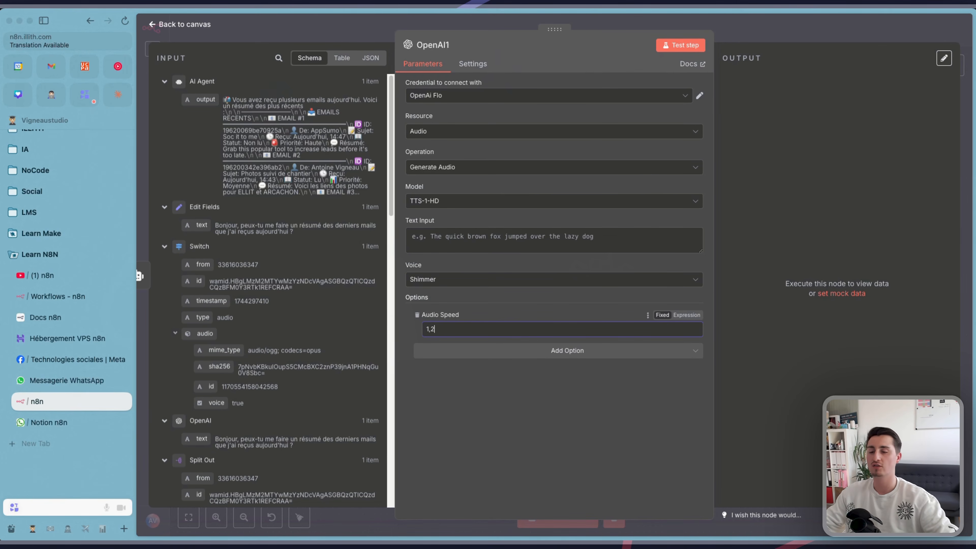
# Add a Response Format option set to AAC and a Put Output in Field option for the generated audio.
pyautogui.click(515, 356)
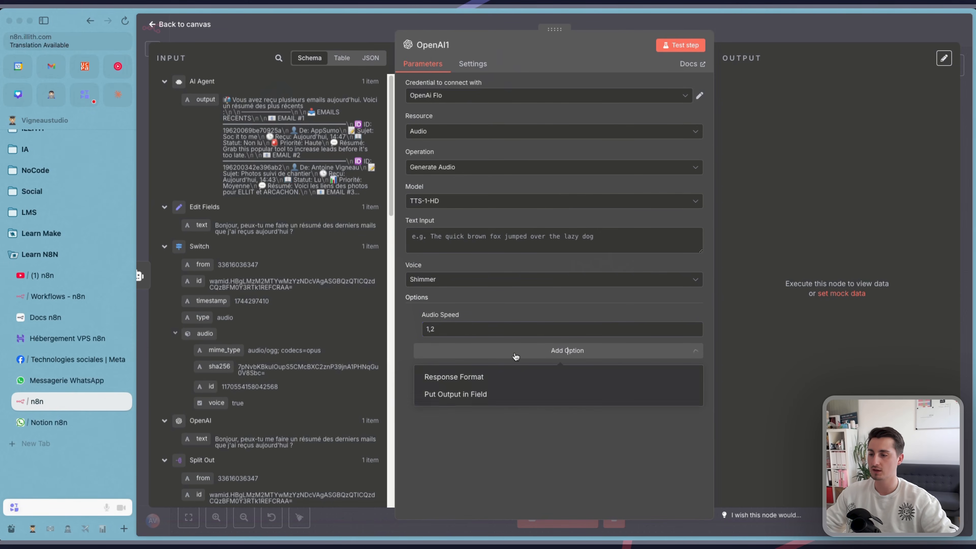
pyautogui.click(467, 377)
pyautogui.click(450, 330)
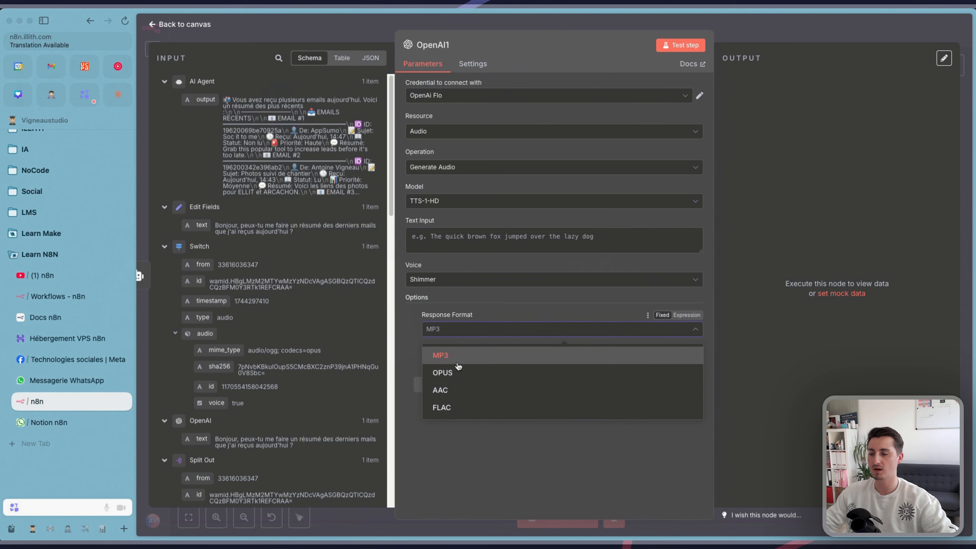
pyautogui.click(450, 392)
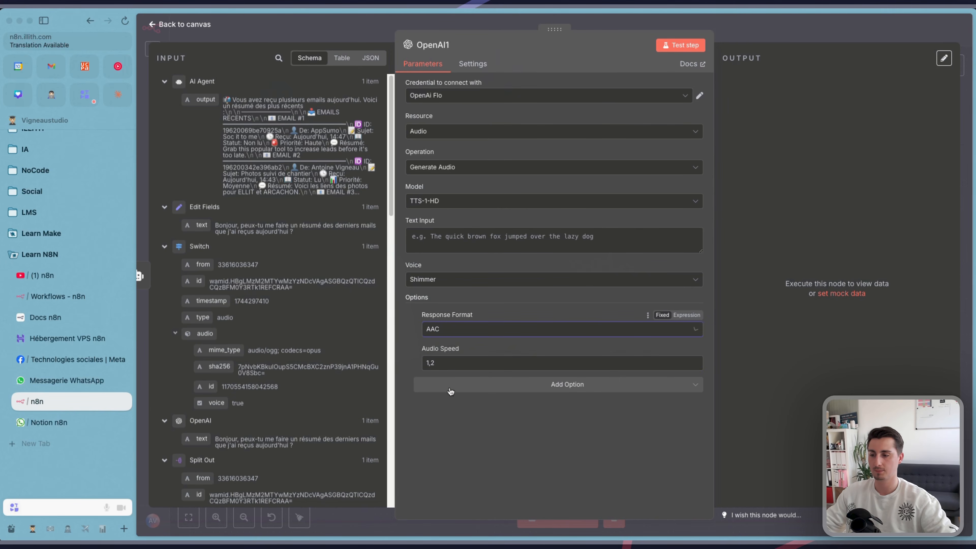
pyautogui.click(534, 384)
pyautogui.click(491, 412)
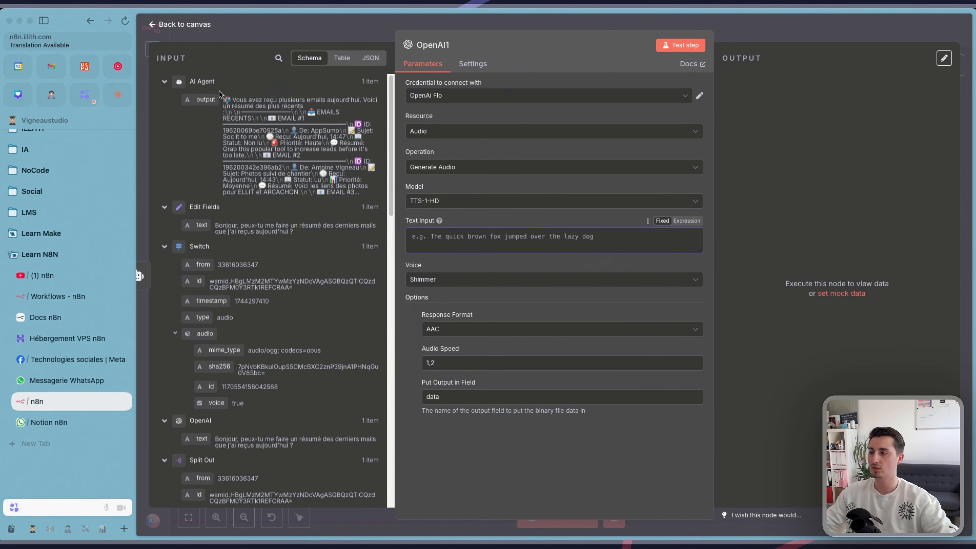
# Map the AI Agent's output to the audio node's text input, run the node, and play the resulting audio.
pyautogui.moveTo(200, 99); pyautogui.dragTo(442, 237)
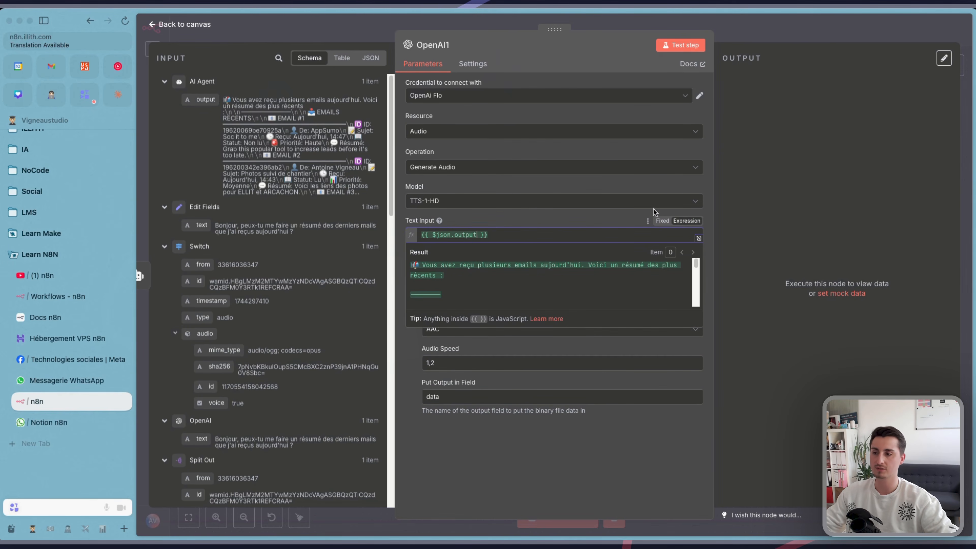
pyautogui.click(674, 47)
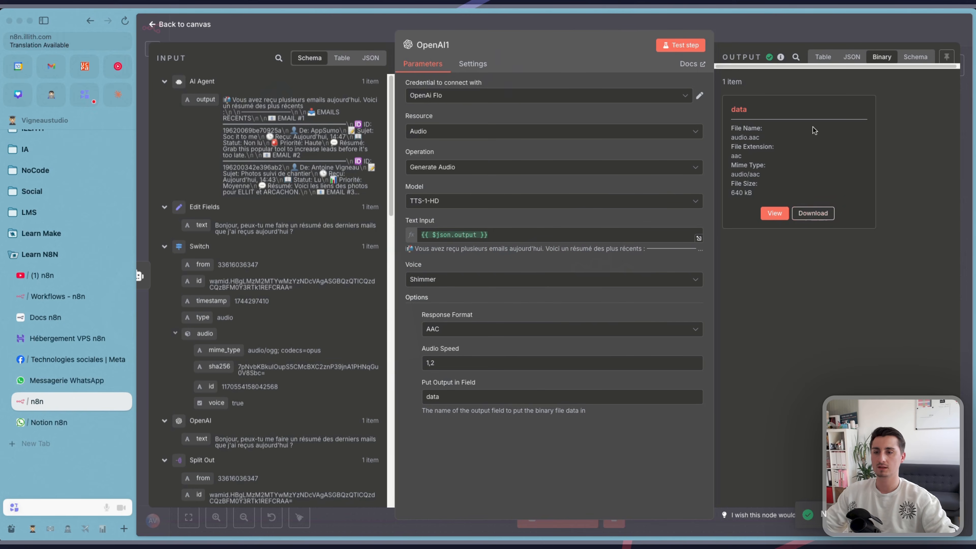
pyautogui.click(774, 213)
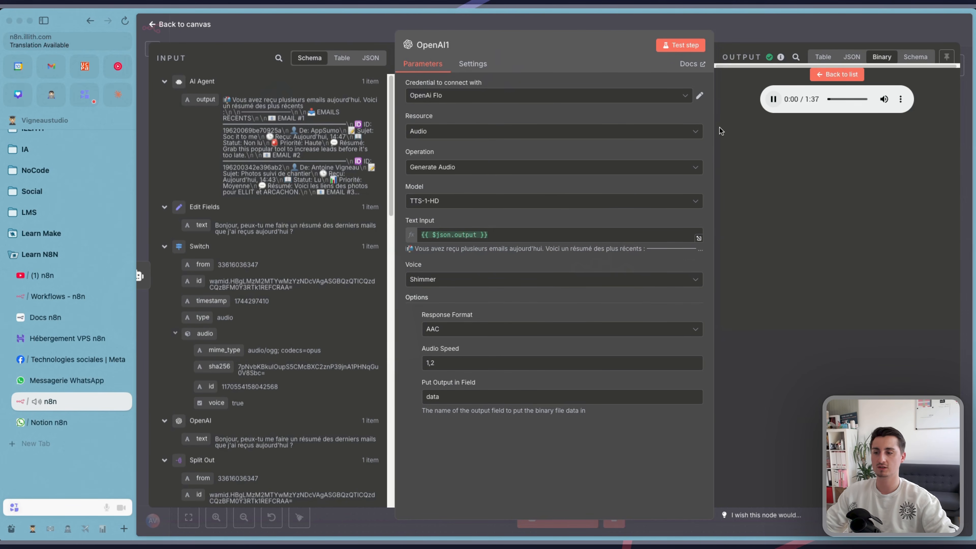
pyautogui.click(275, 27)
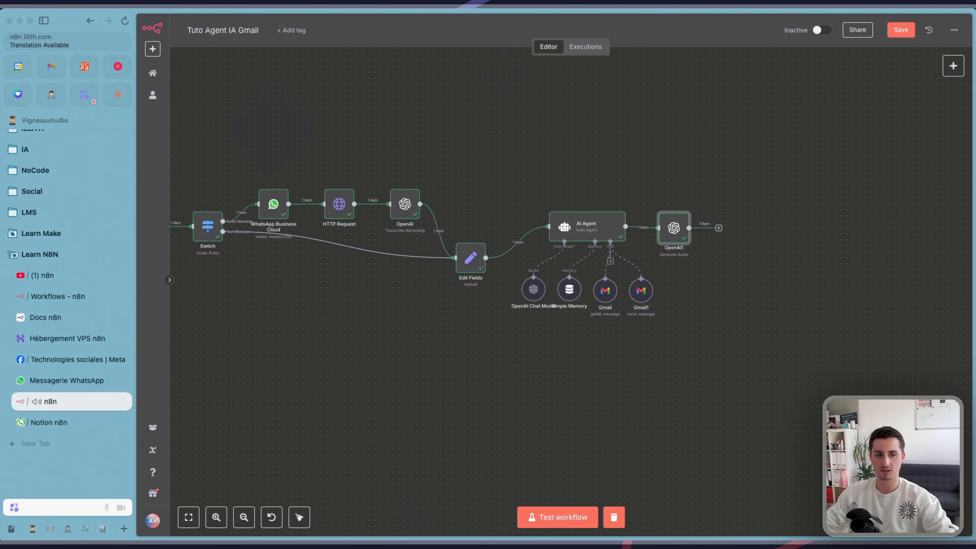
# Add a WhatsApp Business Cloud node after the audio generation node, with resource Media and operation Upload.
pyautogui.click(719, 228)
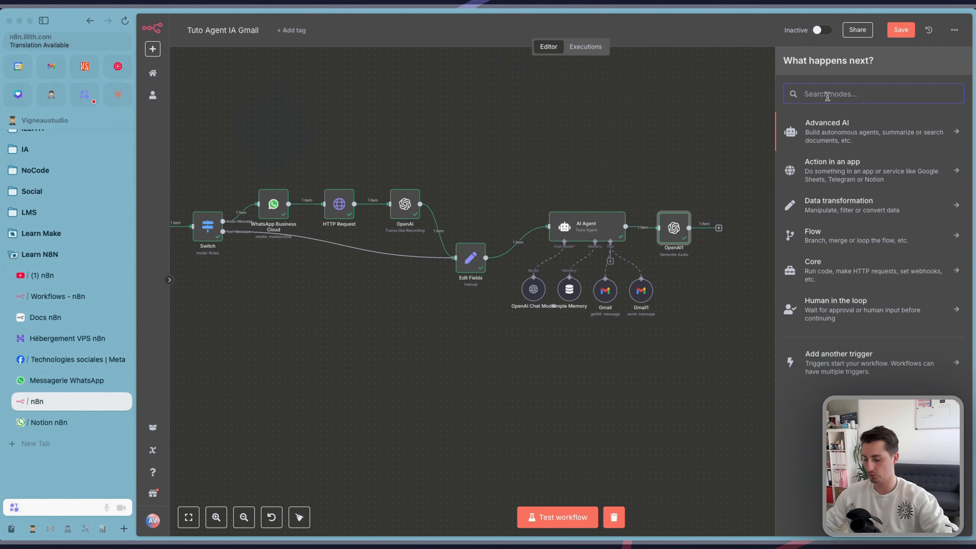
pyautogui.write('whats')
pyautogui.press('Return')
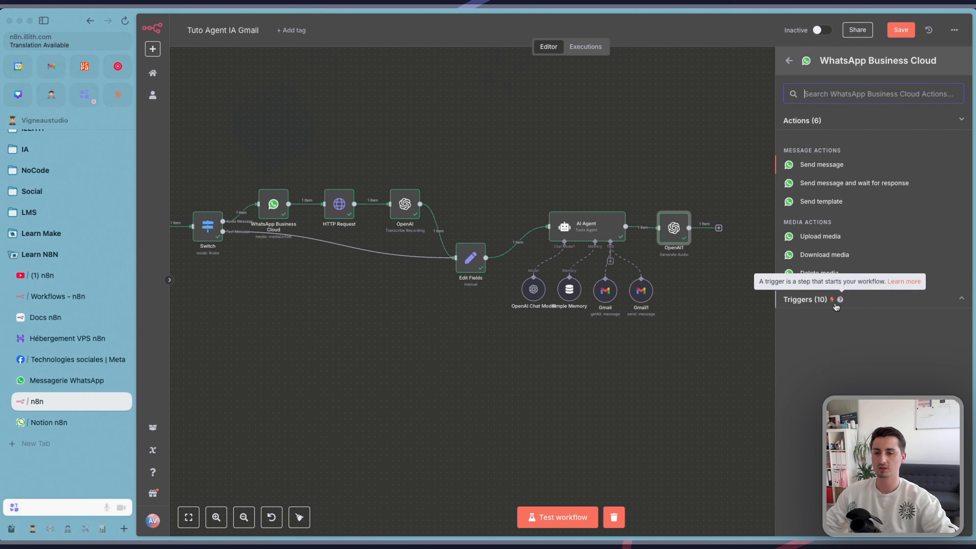
pyautogui.click(815, 256)
pyautogui.click(480, 132)
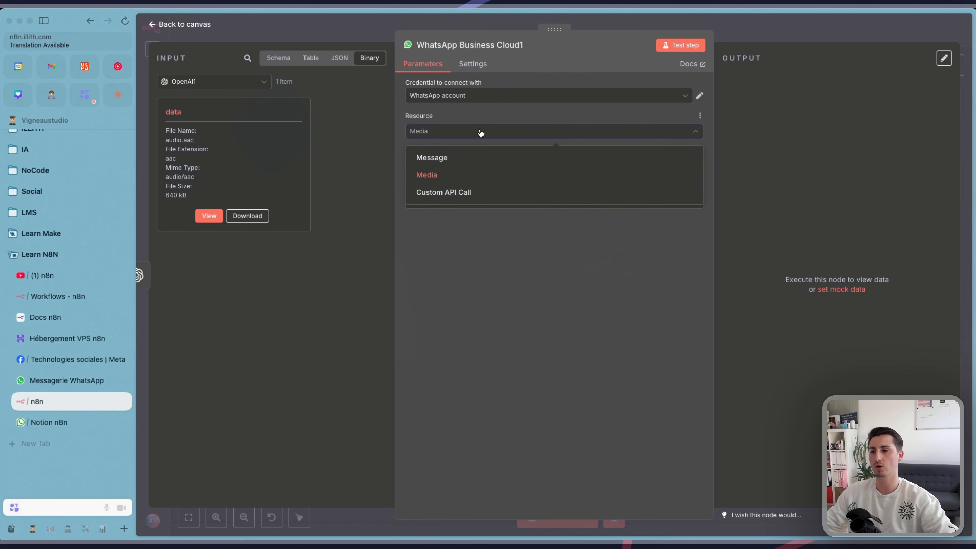
pyautogui.click(478, 133)
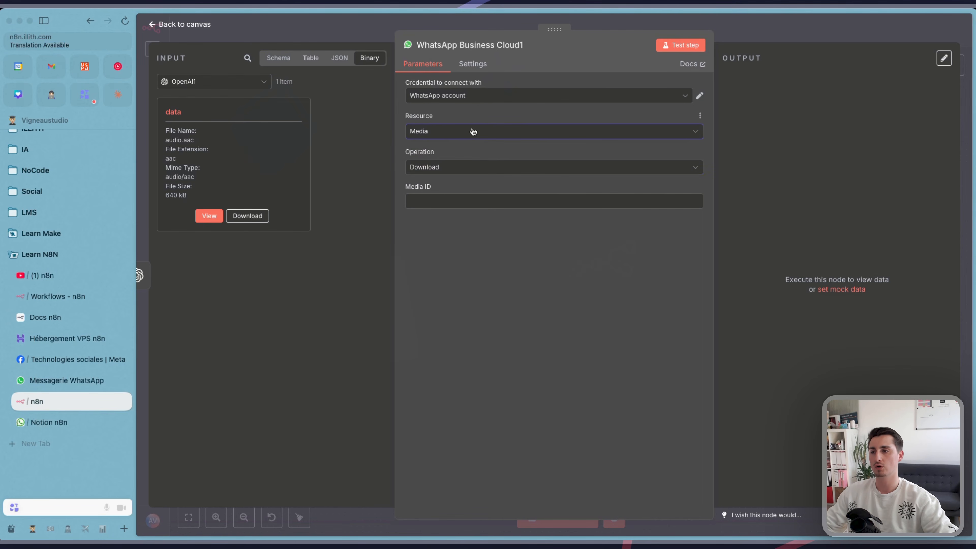
pyautogui.click(475, 172)
pyautogui.click(456, 194)
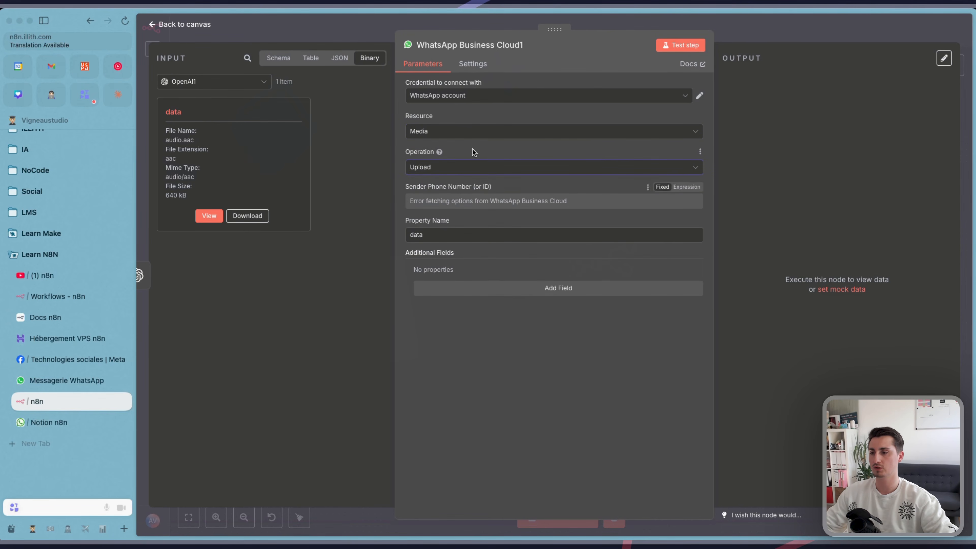
# Map the upload node's sender phone number to the WhatsApp Trigger's metadata phone_number_id as an expression.
pyautogui.click(685, 187)
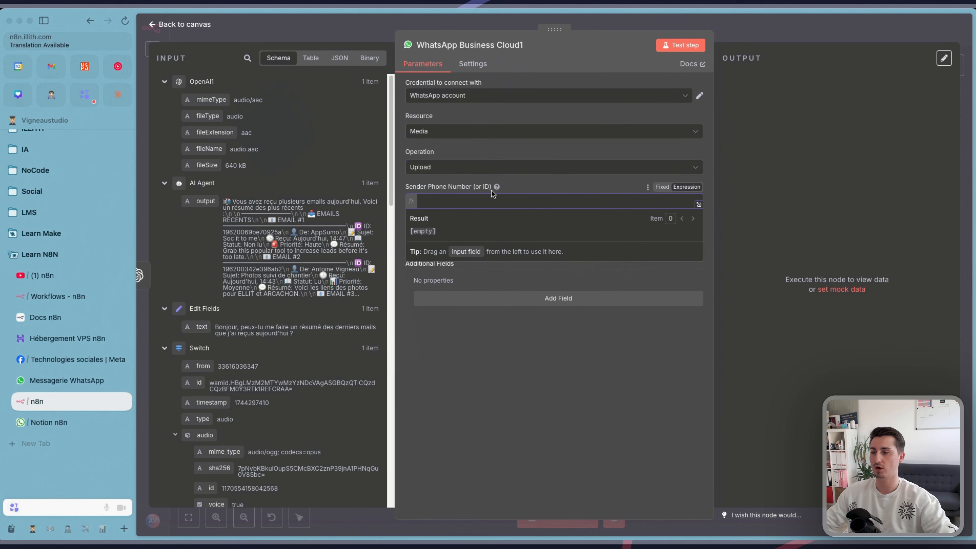
pyautogui.scroll(-15, 260, 290)
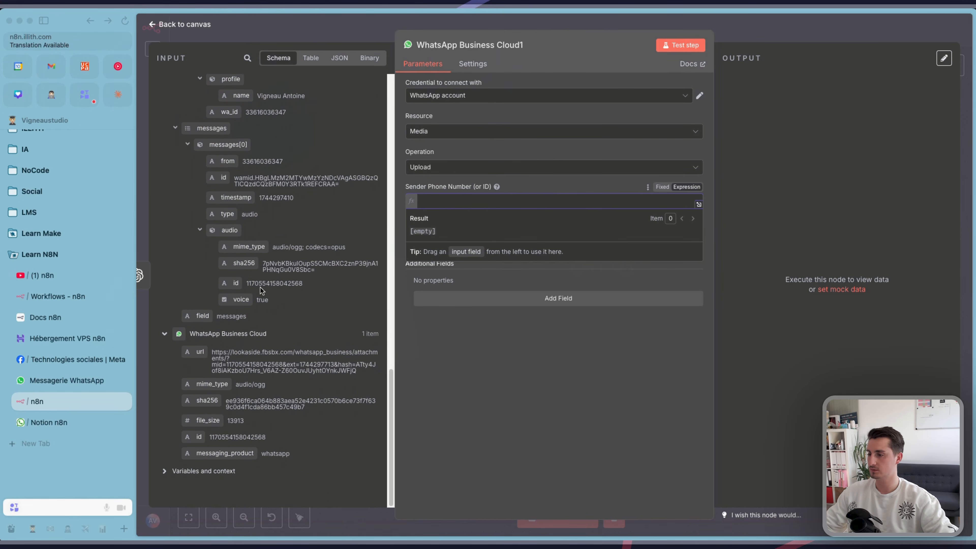
pyautogui.scroll(5, 253, 386)
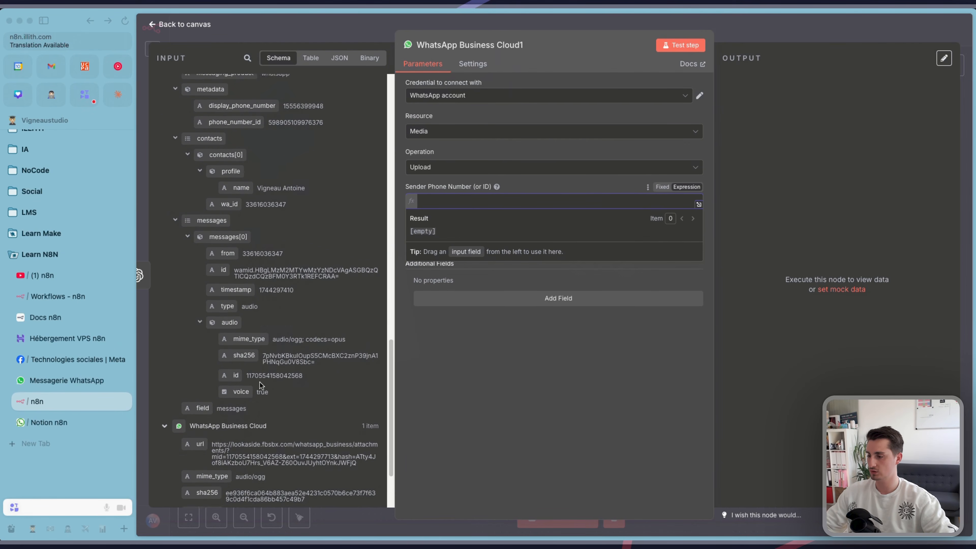
pyautogui.scroll(6, 262, 384)
pyautogui.scroll(-1, 263, 384)
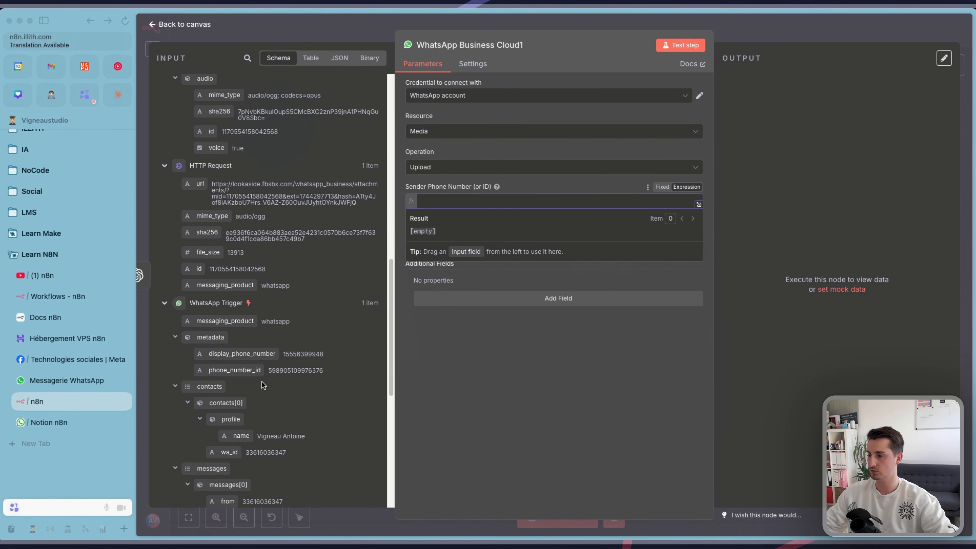
pyautogui.moveTo(221, 358); pyautogui.dragTo(487, 204)
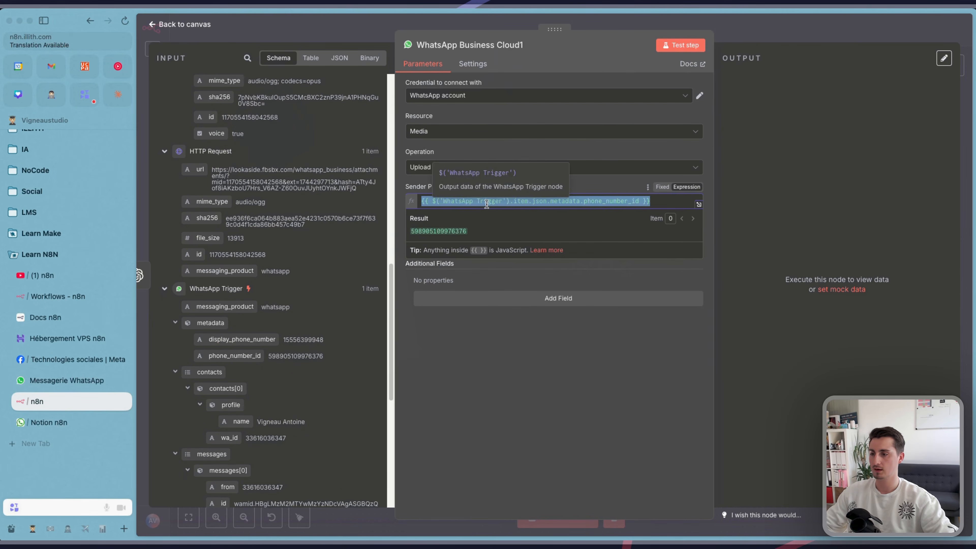
pyautogui.click(511, 352)
# Run the WhatsApp media upload without a Filename field, check the media ID in the output, and return to the canvas.
pyautogui.click(520, 296)
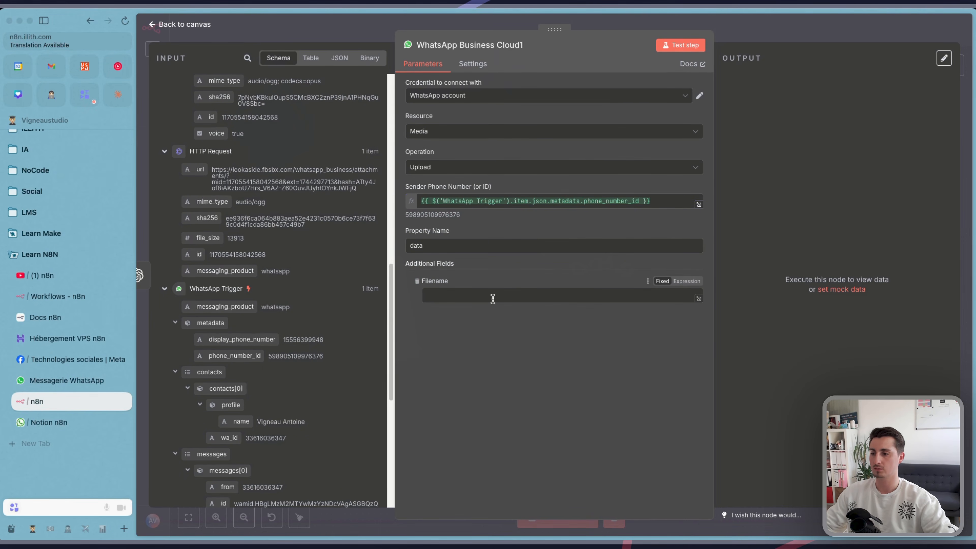
pyautogui.click(416, 280)
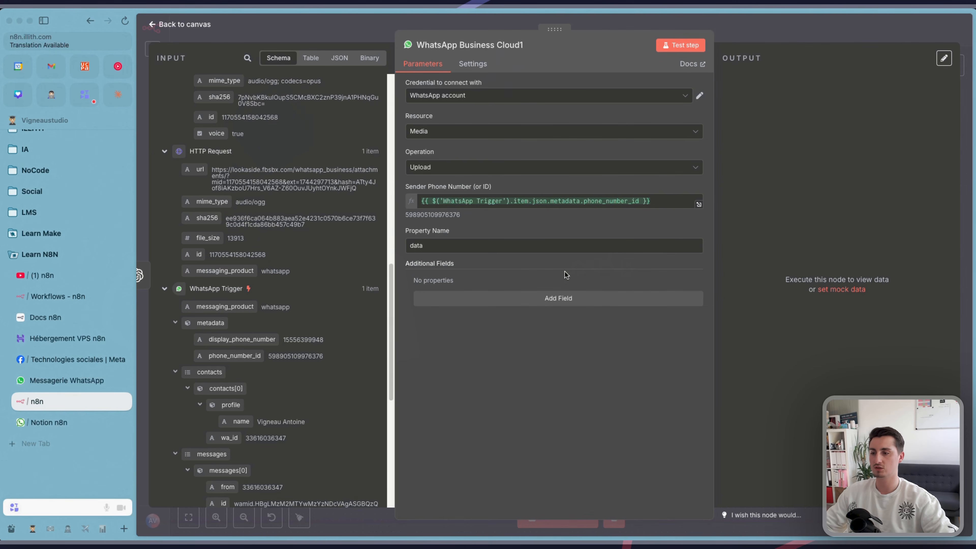
pyautogui.moveTo(429, 246); pyautogui.dragTo(414, 246)
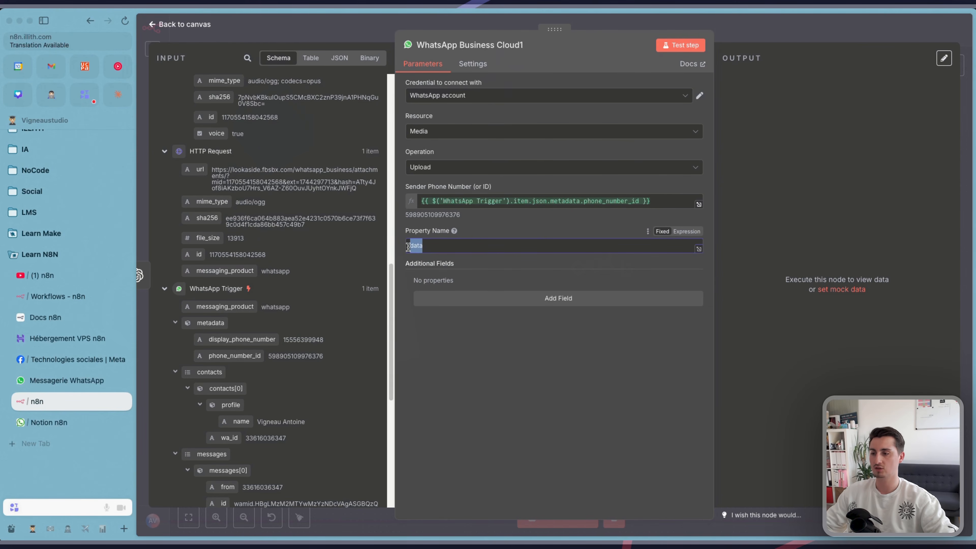
pyautogui.click(680, 50)
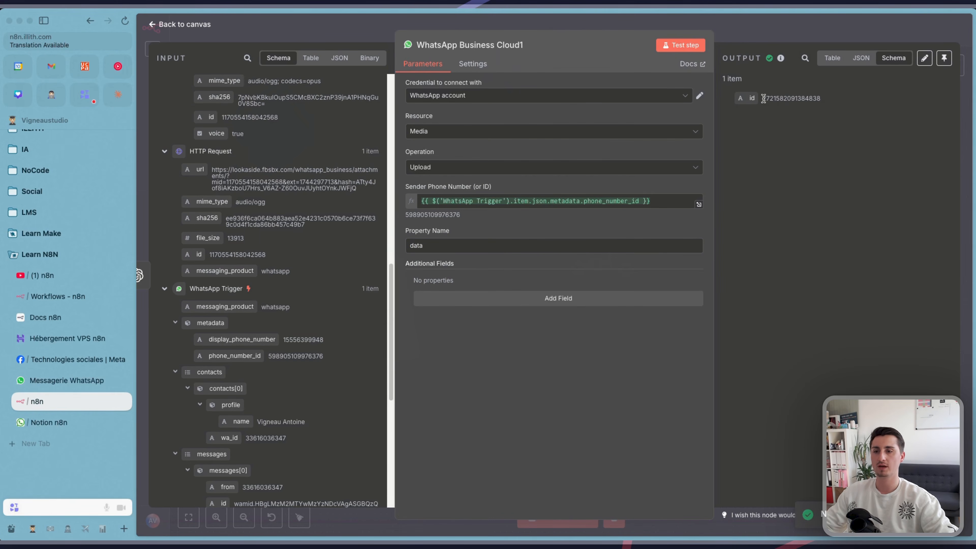
pyautogui.moveTo(763, 98); pyautogui.dragTo(824, 98)
pyautogui.click(338, 22)
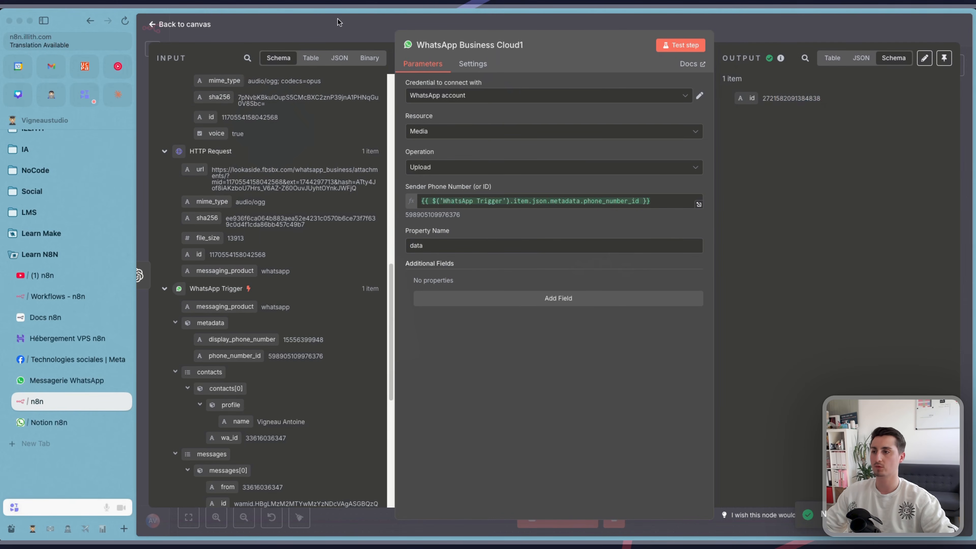
# Add a WhatsApp Send message node after the media upload node and set its message type to Audio.
pyautogui.click(784, 228)
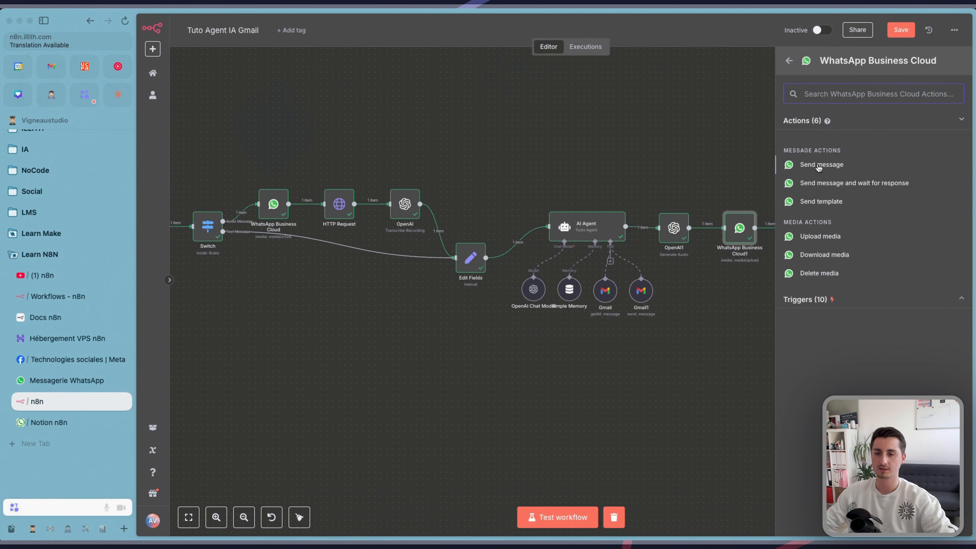
pyautogui.click(826, 161)
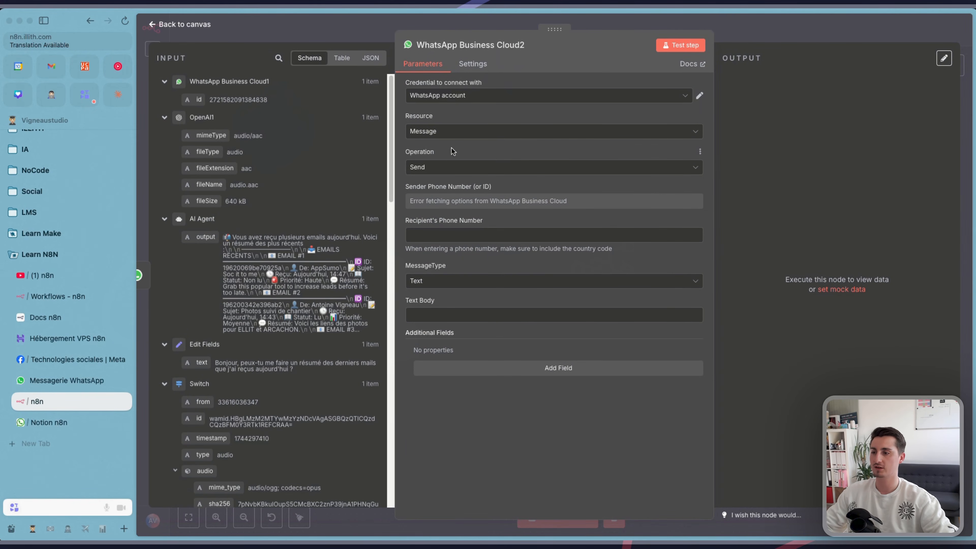
pyautogui.click(437, 282)
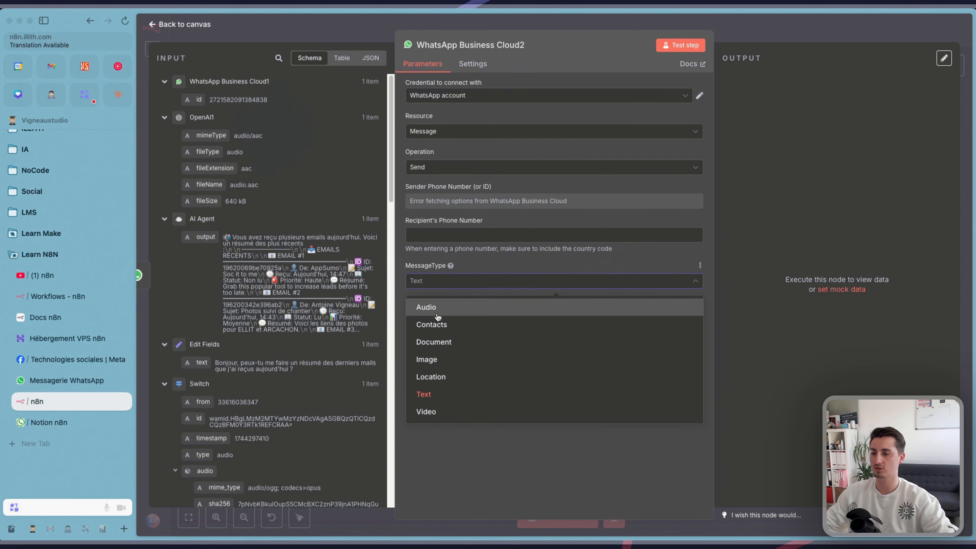
pyautogui.click(438, 307)
# Take the message's audio from WhatsApp Media and map its ID to the upload node's id, {{ $json.id }}.
pyautogui.click(516, 315)
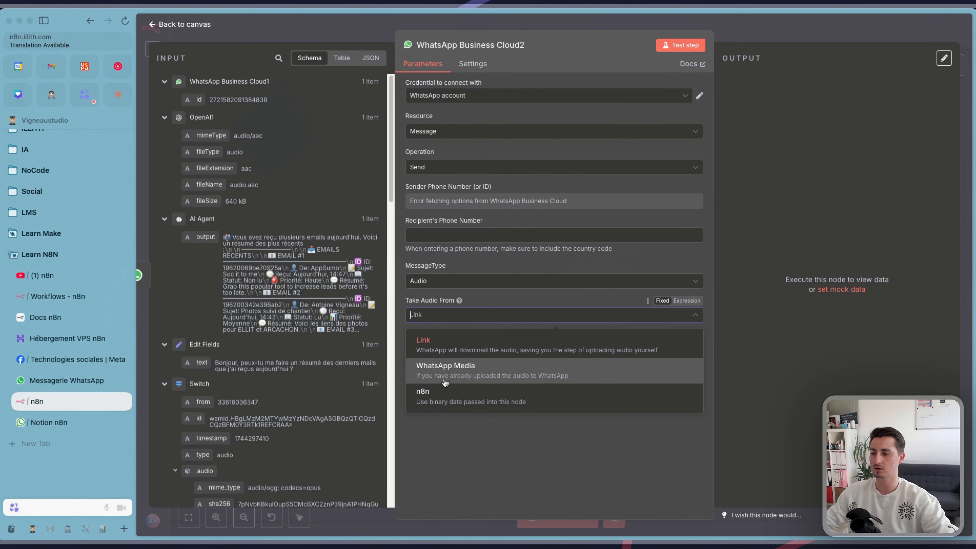
pyautogui.click(444, 395)
pyautogui.click(445, 315)
pyautogui.click(427, 364)
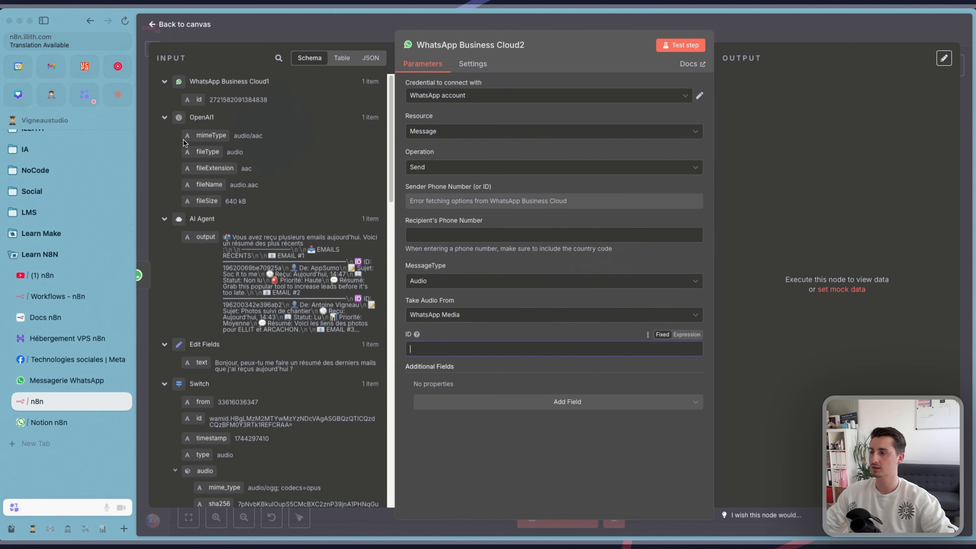
pyautogui.moveTo(199, 100); pyautogui.dragTo(424, 353)
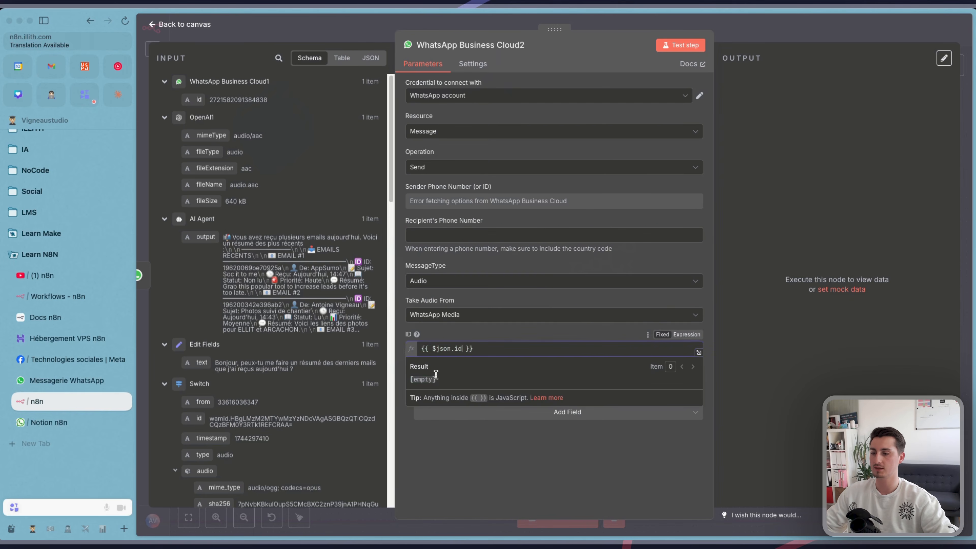
# Map the audio send node's sender phone number to the WhatsApp Trigger's metadata phone_number_id as an expression.
pyautogui.click(469, 417)
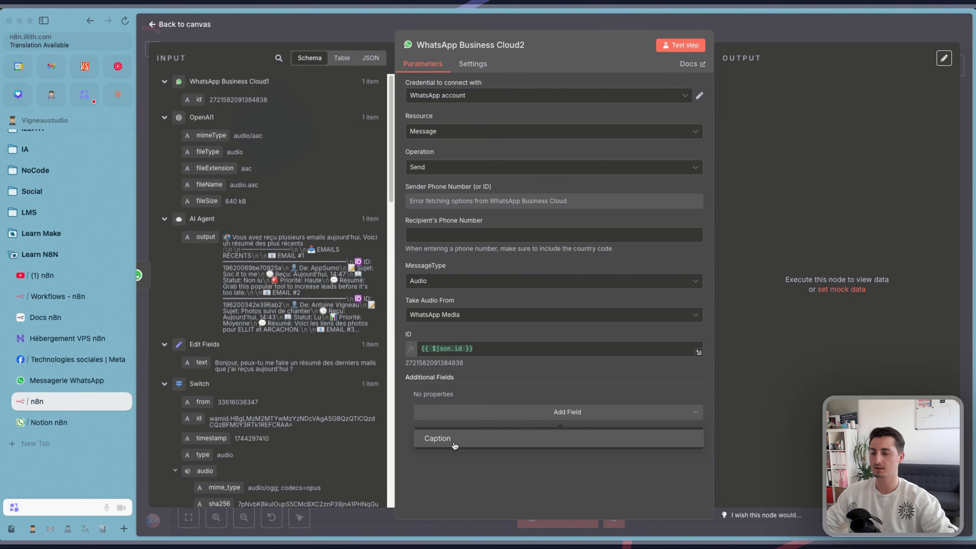
pyautogui.click(466, 477)
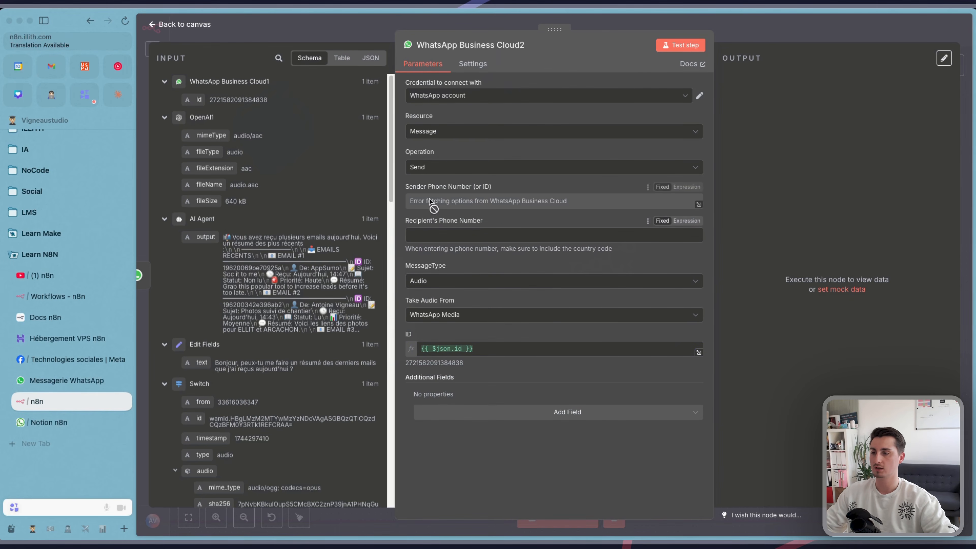
pyautogui.click(686, 187)
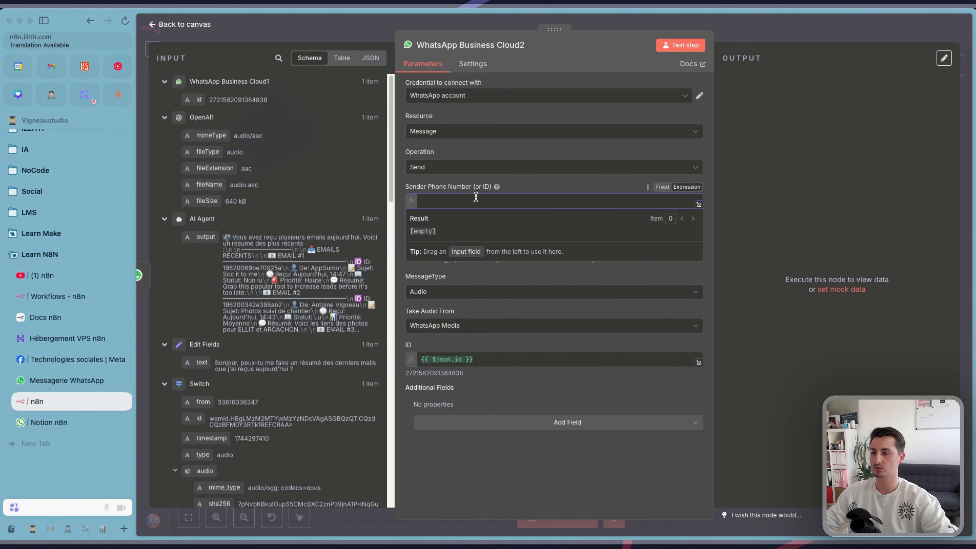
pyautogui.scroll(-15, 218, 232)
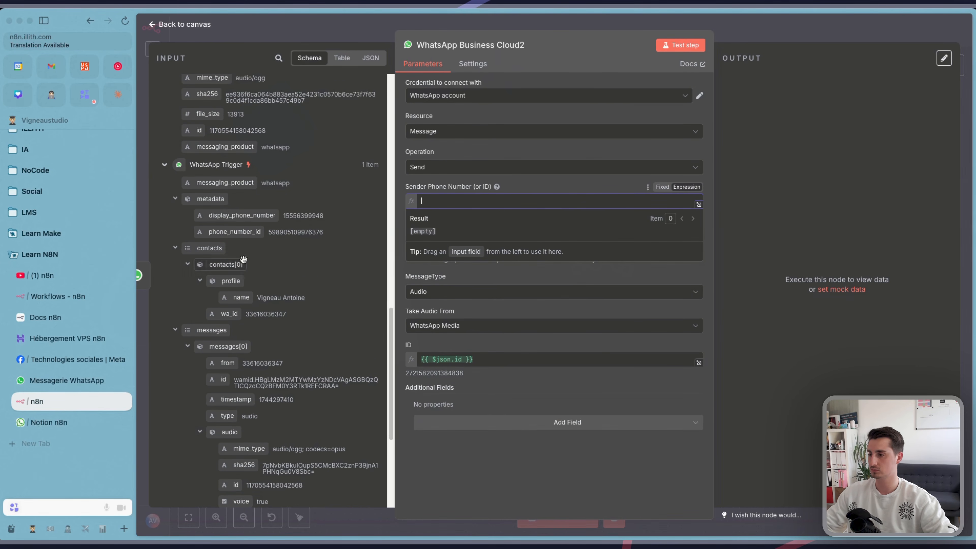
pyautogui.moveTo(218, 232); pyautogui.dragTo(461, 200)
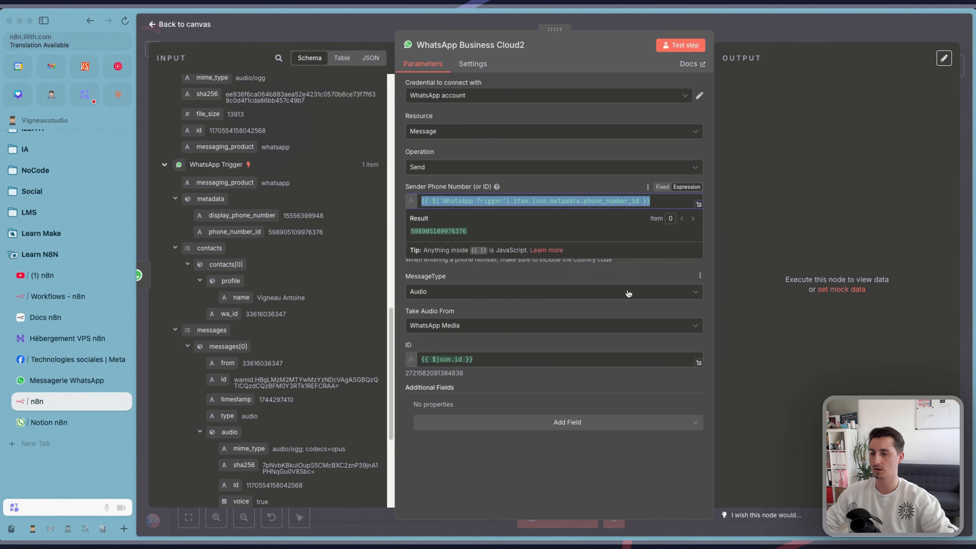
# Set the recipient's phone number to a plus sign directly followed by Split Out's from value, +{{ $('Split Out').item.json.from }}.
pyautogui.click(440, 246)
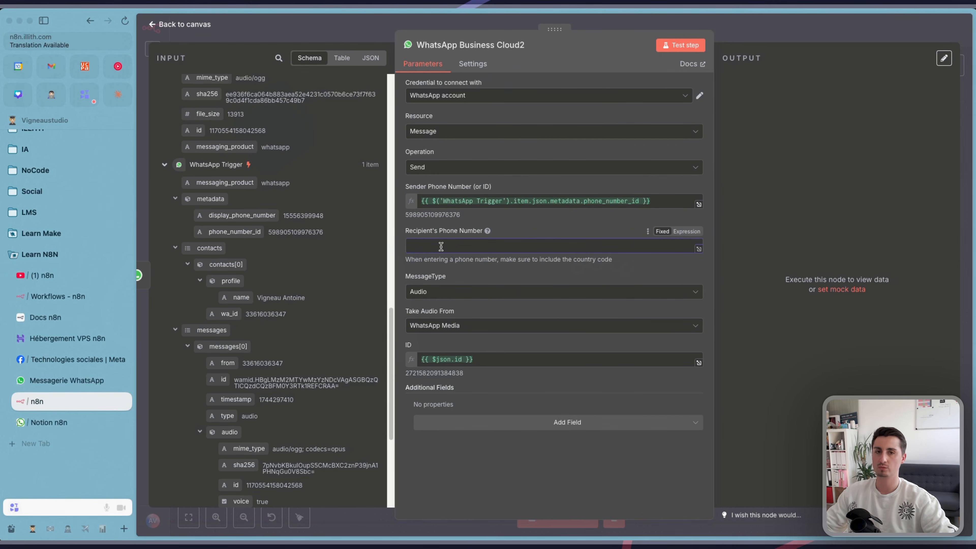
pyautogui.write('+')
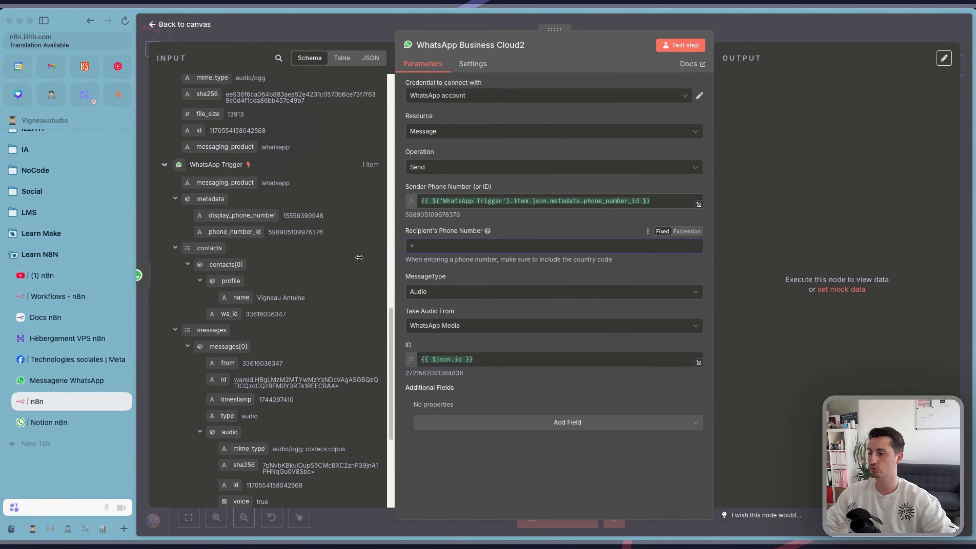
pyautogui.scroll(8, 359, 257)
pyautogui.moveTo(204, 177); pyautogui.dragTo(442, 246)
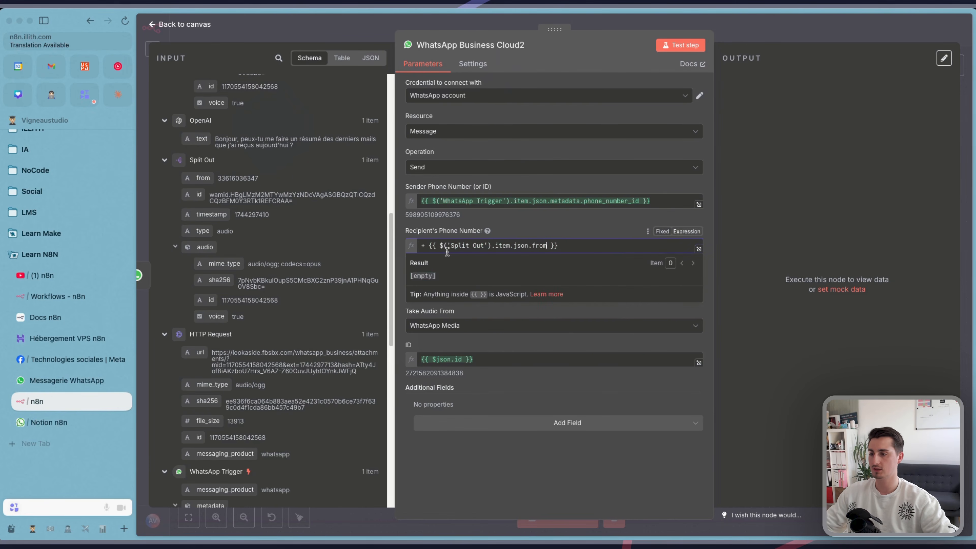
pyautogui.click(429, 246)
pyautogui.press('BackSpace')
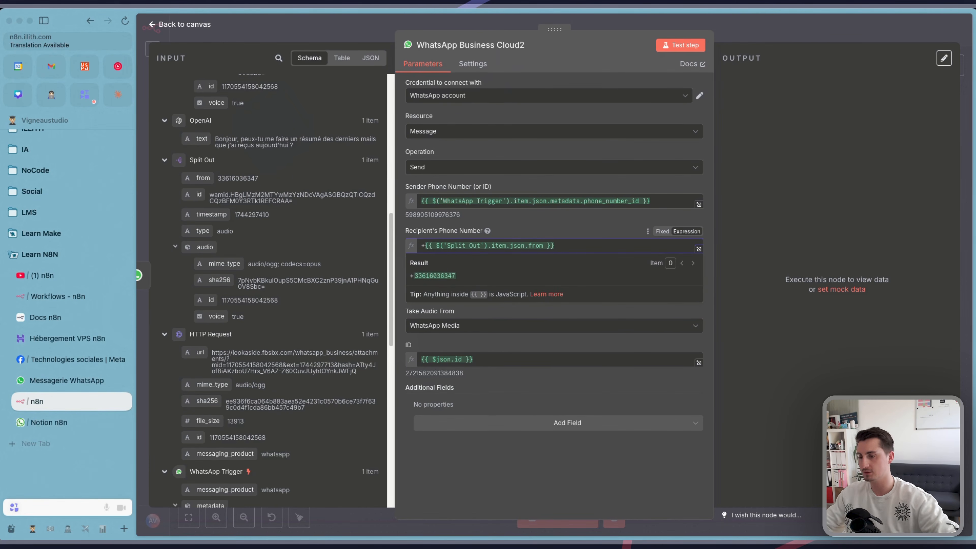
pyautogui.click(413, 441)
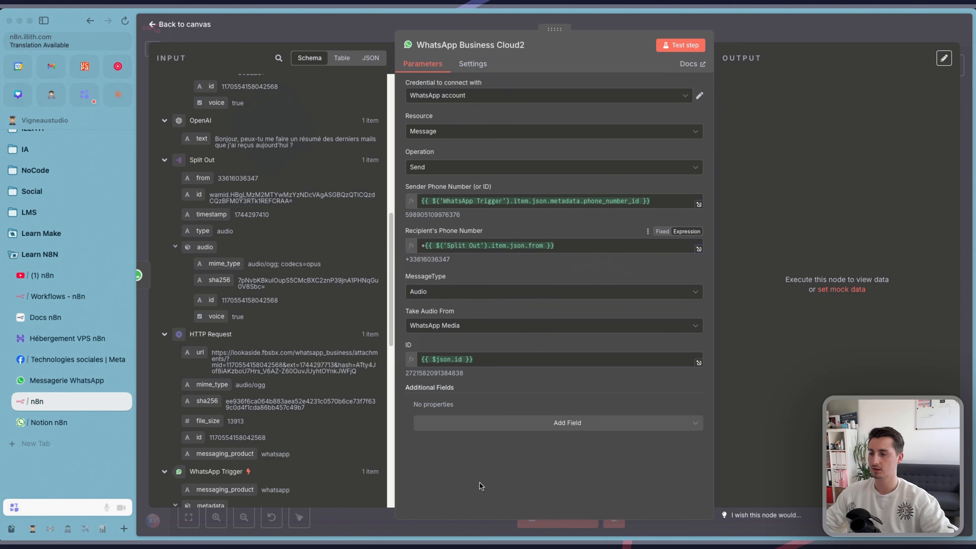
# Run the audio send node, then switch to WhatsApp Web and play the audio message received in the TEST N8N chat.
pyautogui.click(678, 51)
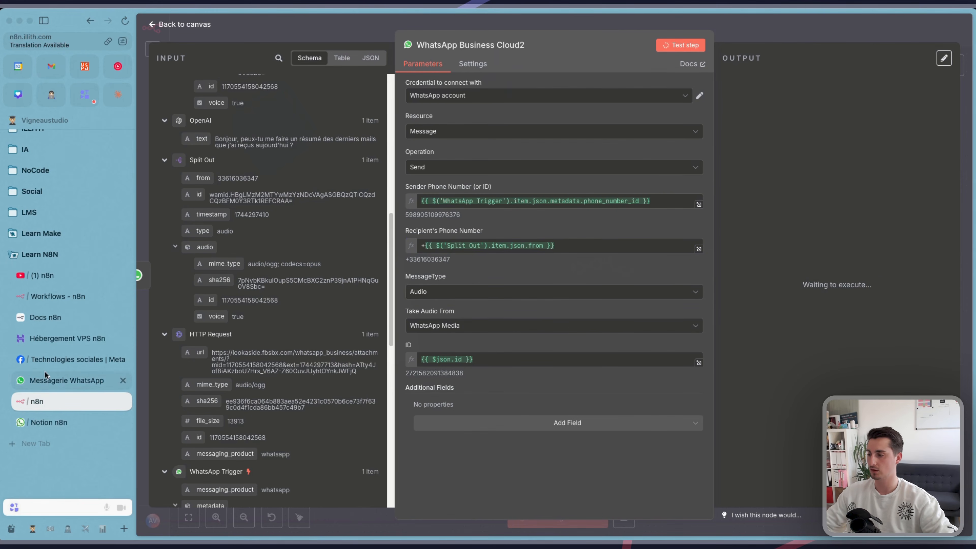
pyautogui.click(53, 381)
pyautogui.scroll(-3, 701, 310)
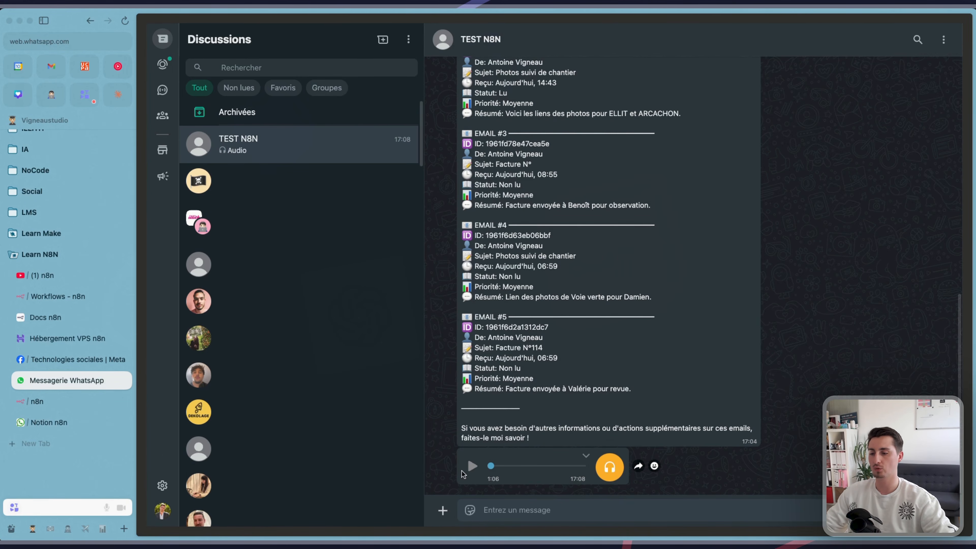
pyautogui.click(472, 466)
# Return to the n8n workflow canvas and add an MCP Client Tool to the AI Agent's tools.
pyautogui.hotkey('ctrl', 'Tab')
pyautogui.moveTo(570, 400); pyautogui.dragTo(625, 392)
pyautogui.scroll(-2, 624, 390)
pyautogui.hscroll(-3, 555, 375)
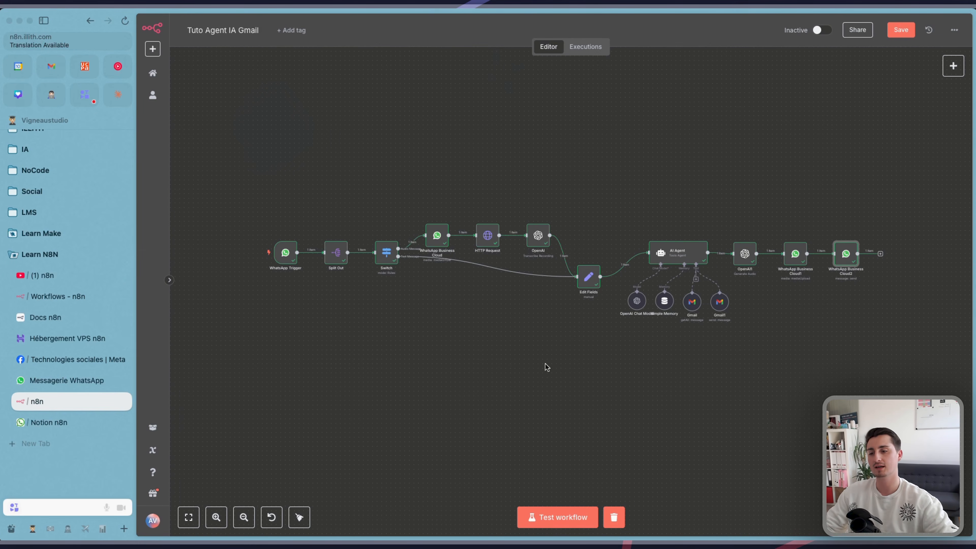
pyautogui.scroll(3, 718, 359)
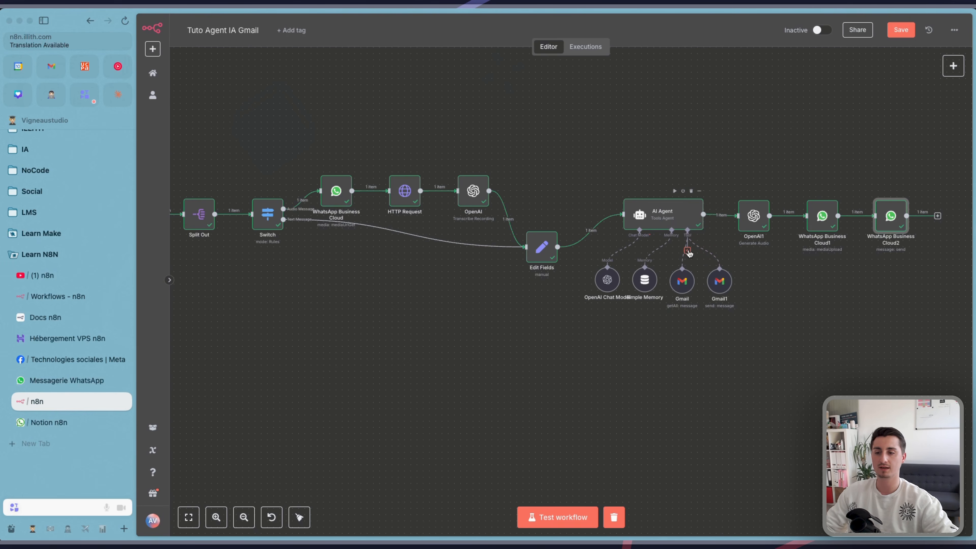
pyautogui.click(687, 250)
pyautogui.write('mcp')
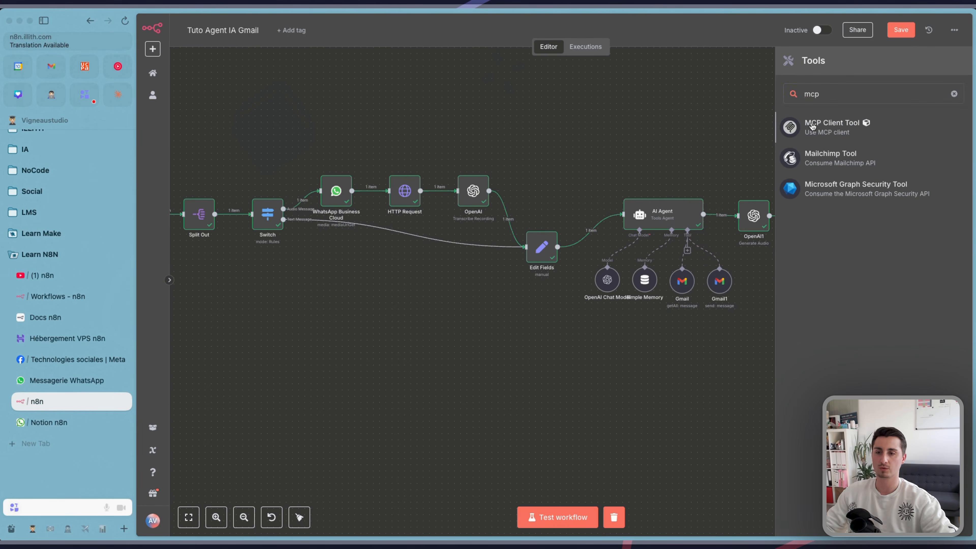
pyautogui.click(793, 132)
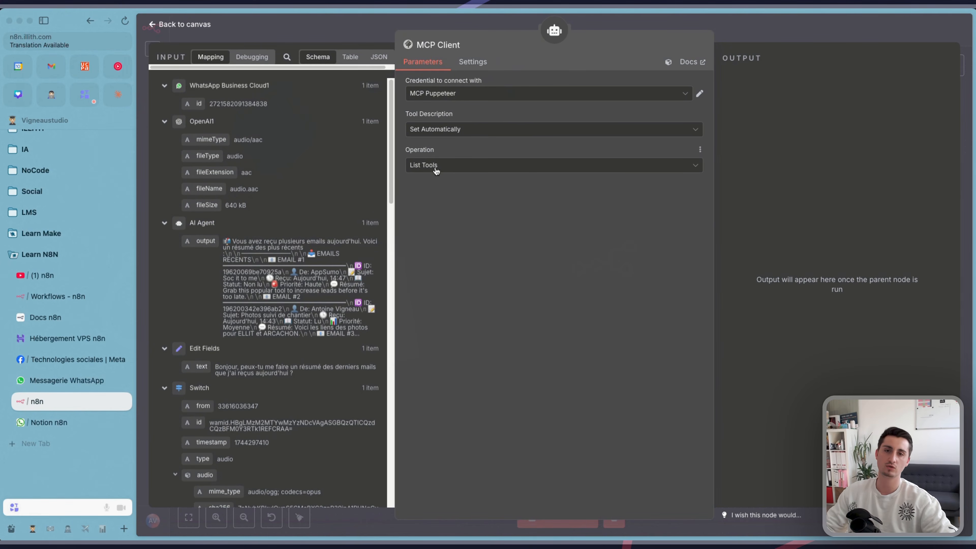